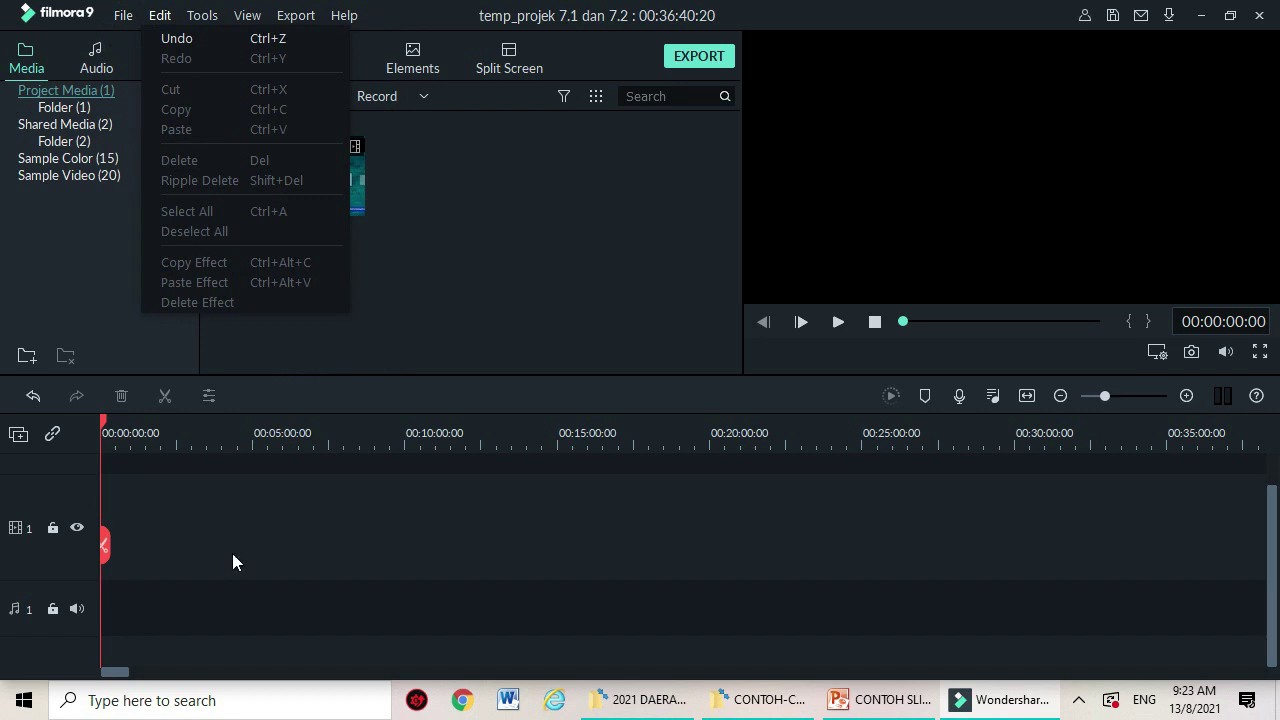
Import the INTRO and OUTRO video files from the 2021 DAERAH - AMALAN PD… folder into the project media
{"action": "left_click", "coordinate": [487, 186]}
{"action": "left_click", "coordinate": [120, 17]}
{"action": "left_click", "coordinate": [223, 109]}
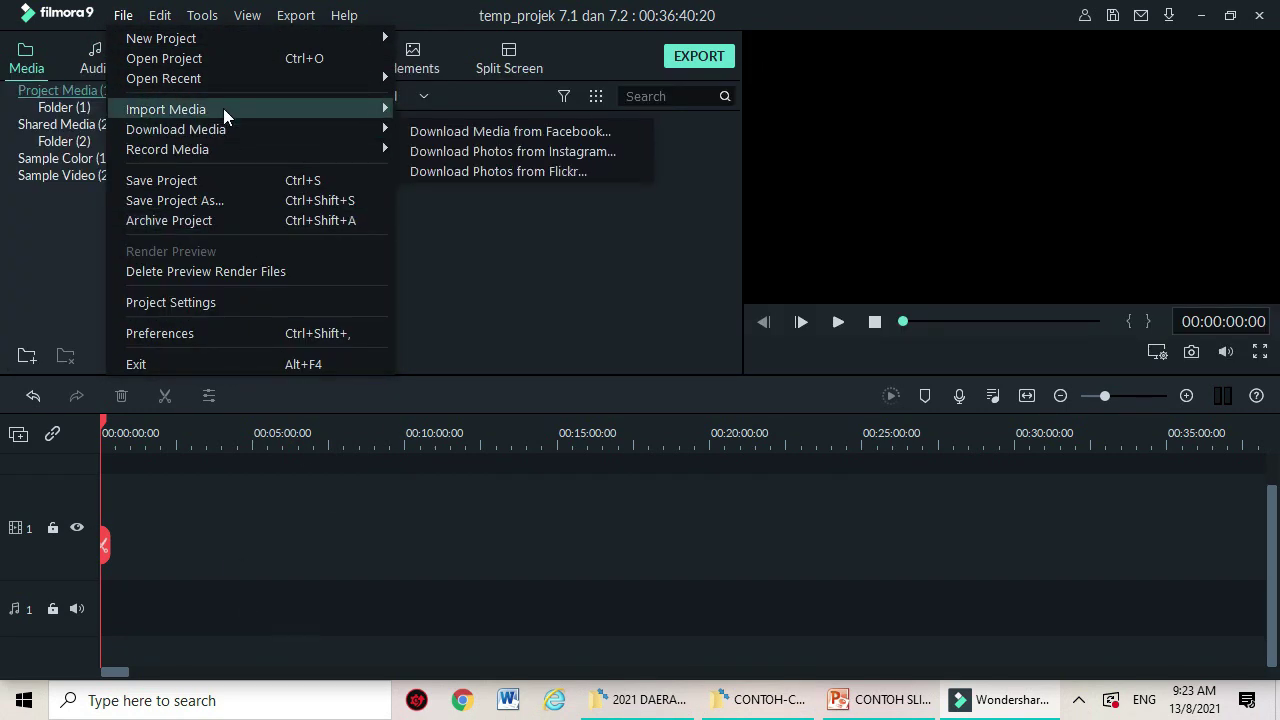
{"action": "left_click", "coordinate": [414, 109]}
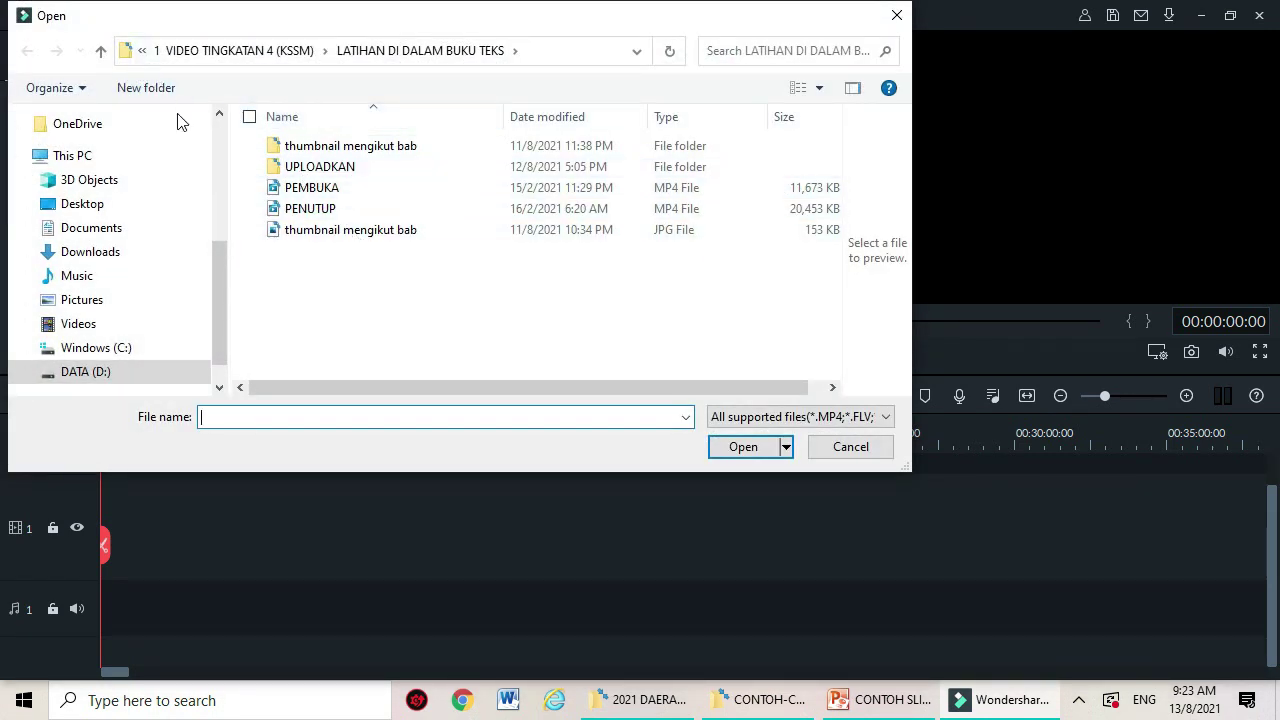
{"action": "scroll", "coordinate": [191, 349], "scroll_direction": "up", "scroll_amount": 4}
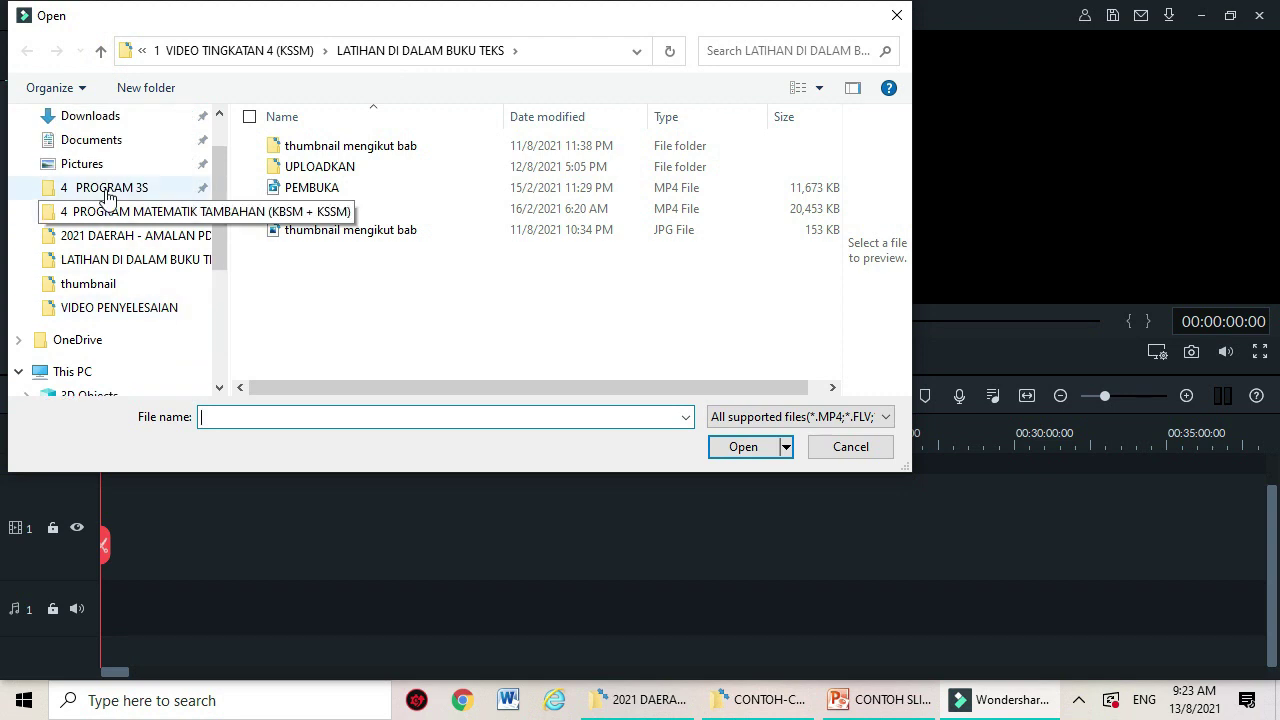
{"action": "left_click", "coordinate": [135, 235]}
{"action": "left_click", "coordinate": [409, 171]}
{"action": "left_click", "coordinate": [537, 171], "text": "ctrl"}
{"action": "left_click", "coordinate": [712, 444]}
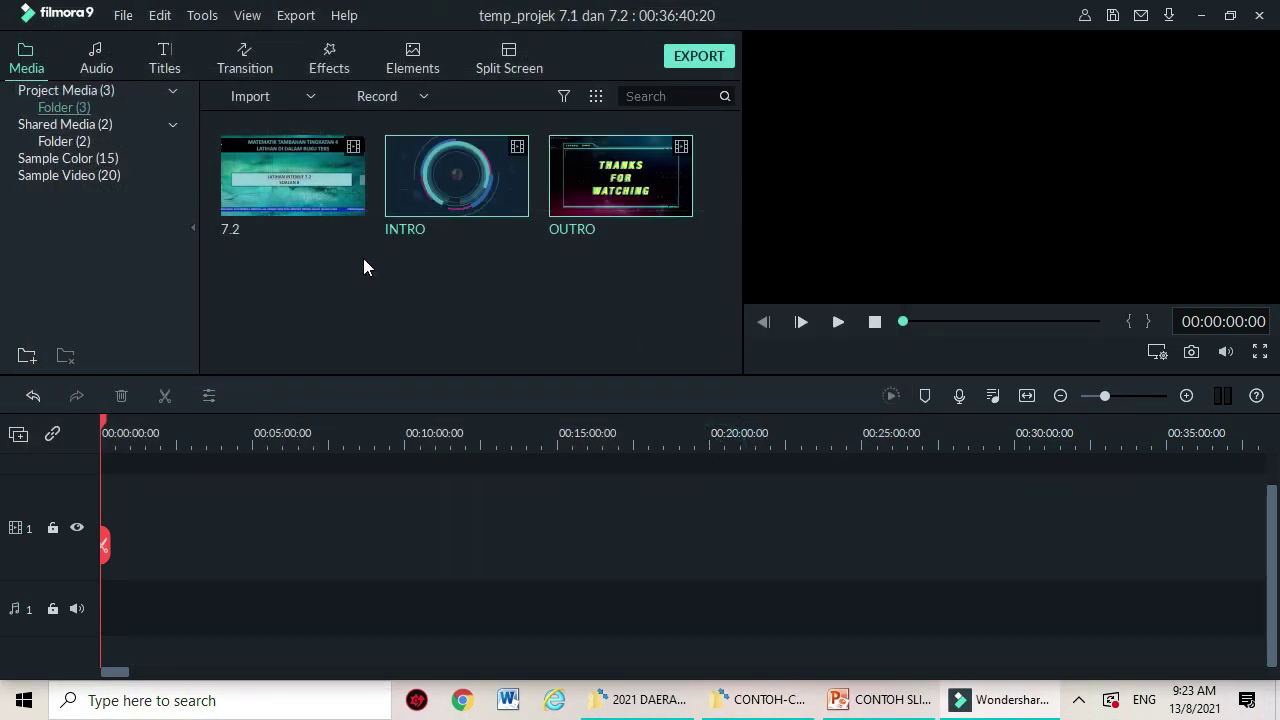
Place the 7.2 clip on video track 1 and return the playhead to 00:00:00:00
{"action": "left_click", "coordinate": [293, 176]}
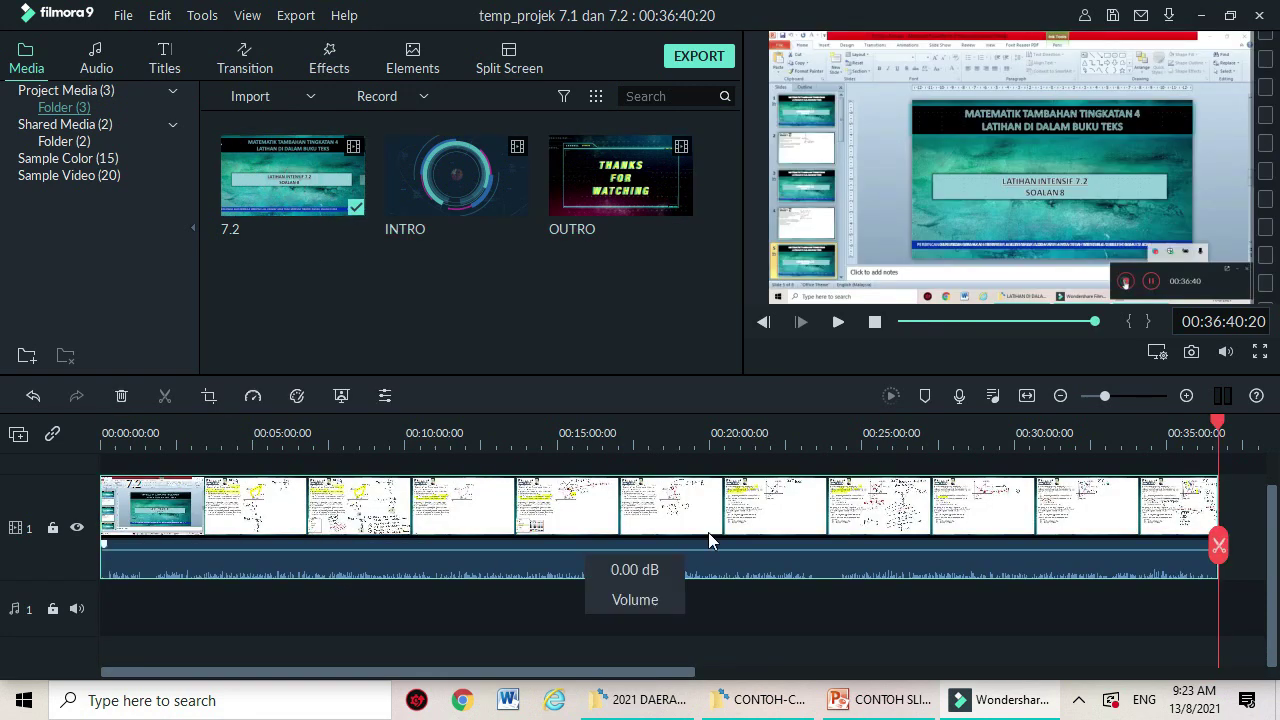
{"action": "left_click_drag", "start_coordinate": [1095, 322], "coordinate": [934, 342]}
{"action": "left_click", "coordinate": [1090, 322]}
{"action": "left_click_drag", "start_coordinate": [1089, 323], "coordinate": [876, 350]}
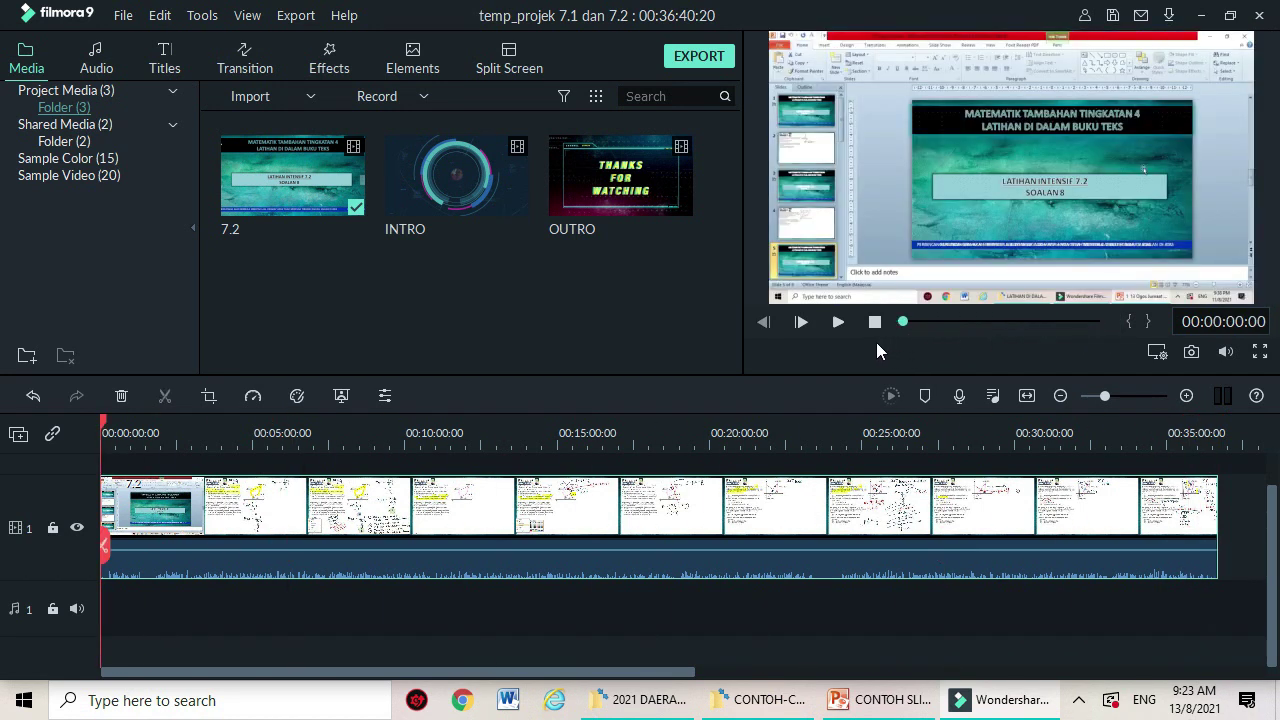
{"action": "right_click", "coordinate": [231, 536]}
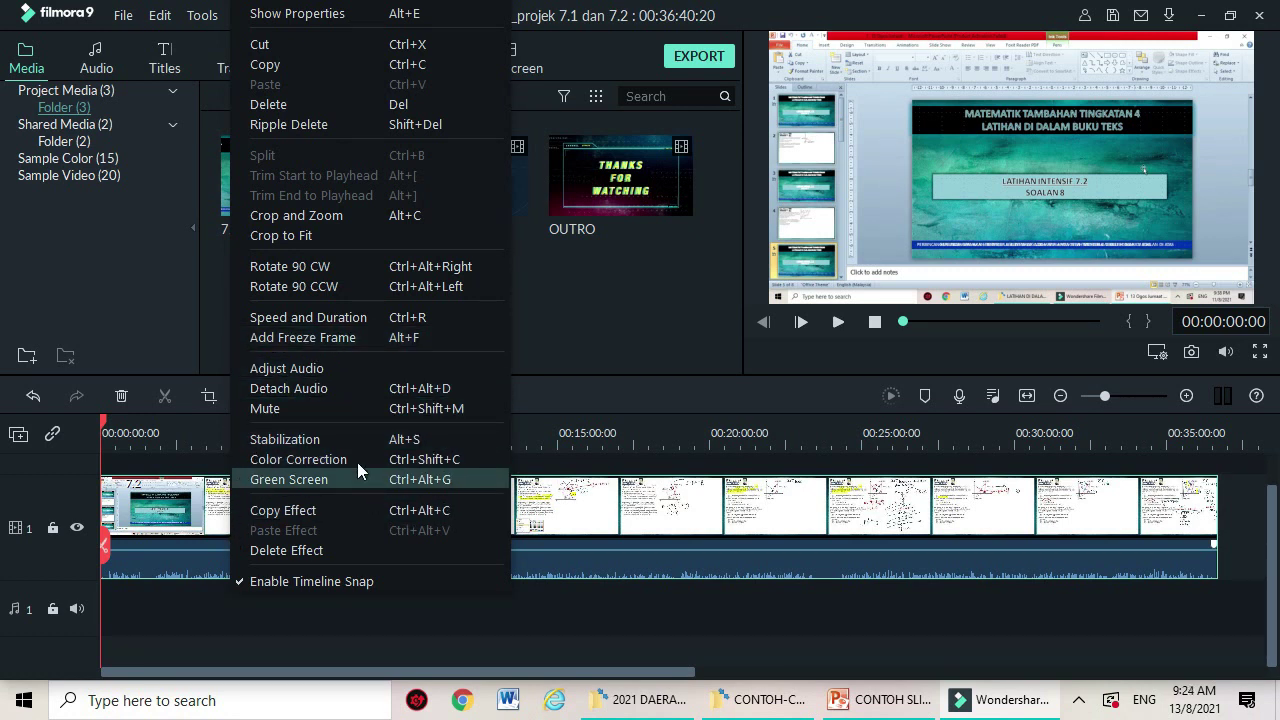
{"action": "left_click", "coordinate": [335, 370]}
{"action": "left_click", "coordinate": [420, 304]}
{"action": "left_click", "coordinate": [674, 349]}
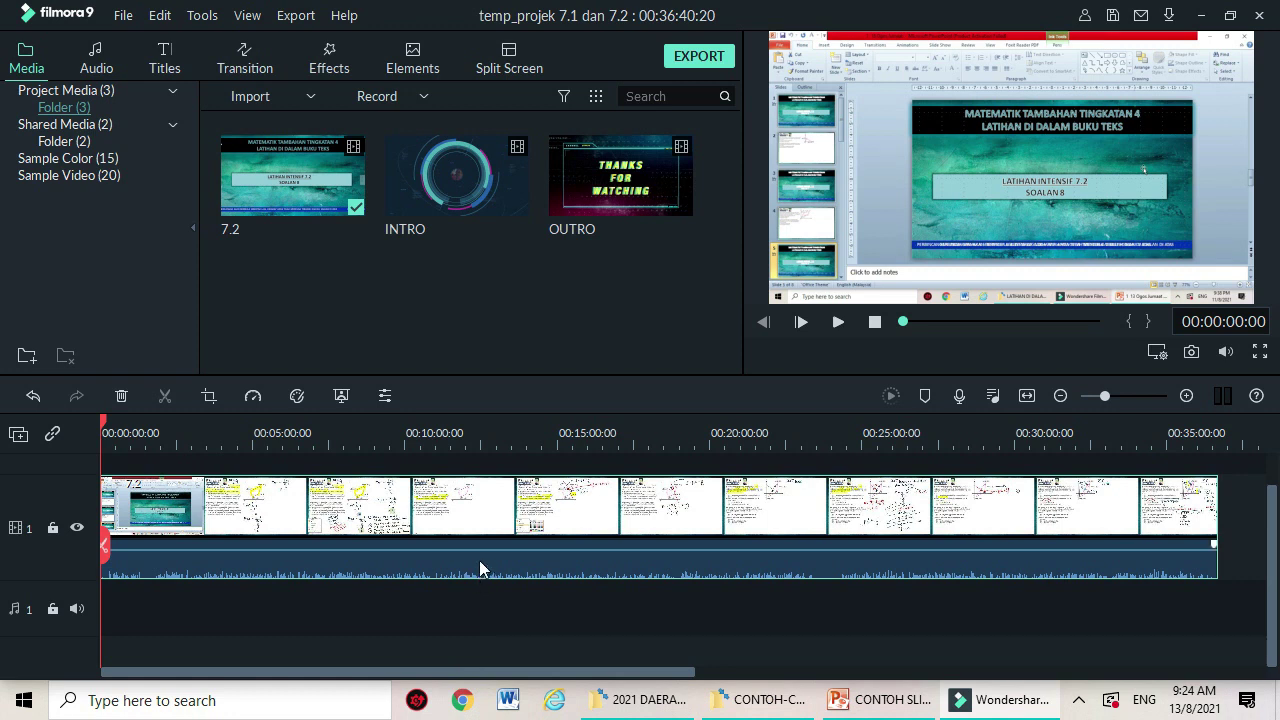
Raise the 7.2 clip's volume to 12 dB on the timeline and look over its waveform
{"action": "mouse_move", "coordinate": [478, 548]}
{"action": "left_click_drag", "start_coordinate": [479, 548], "coordinate": [475, 543]}
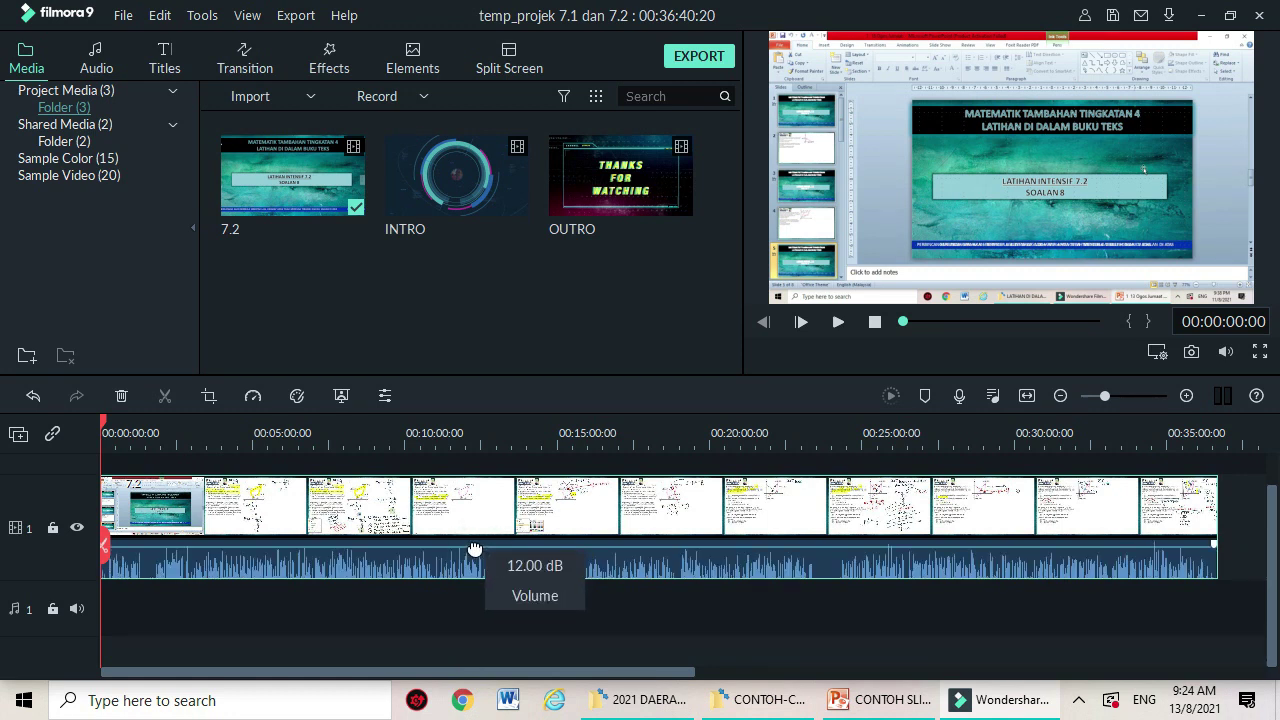
{"action": "left_click", "coordinate": [519, 680]}
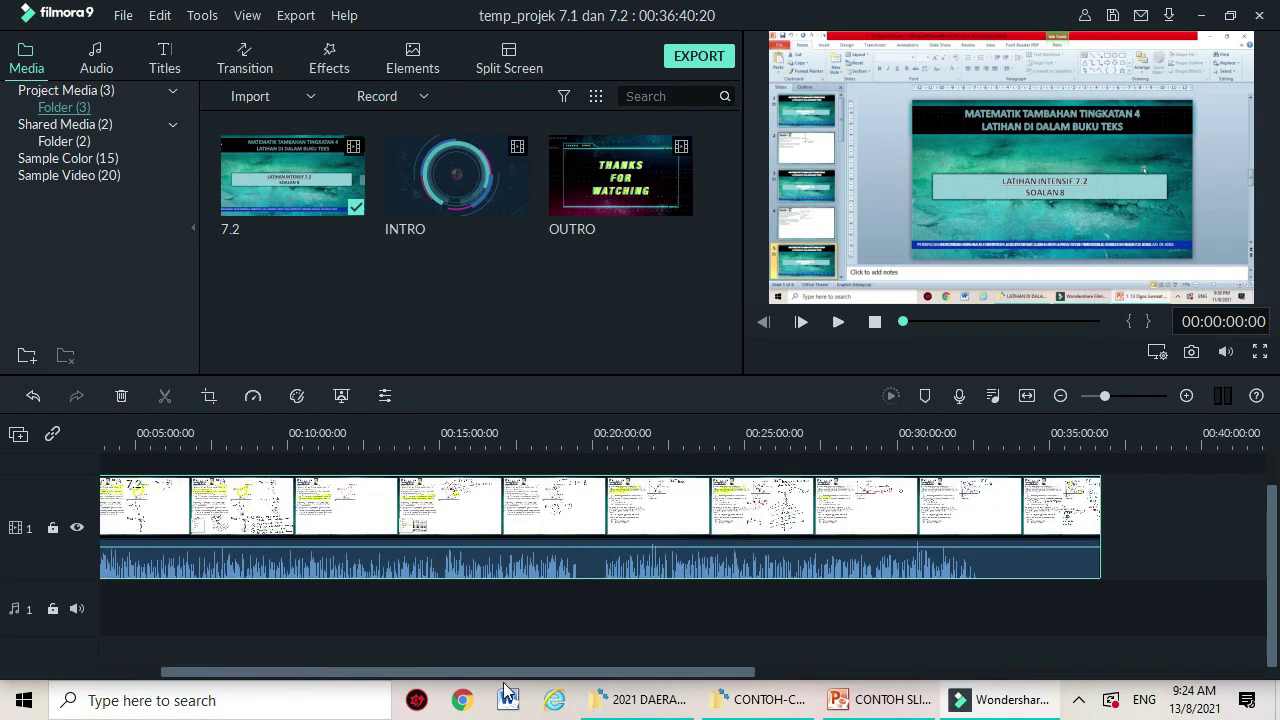
{"action": "mouse_move", "coordinate": [620, 532]}
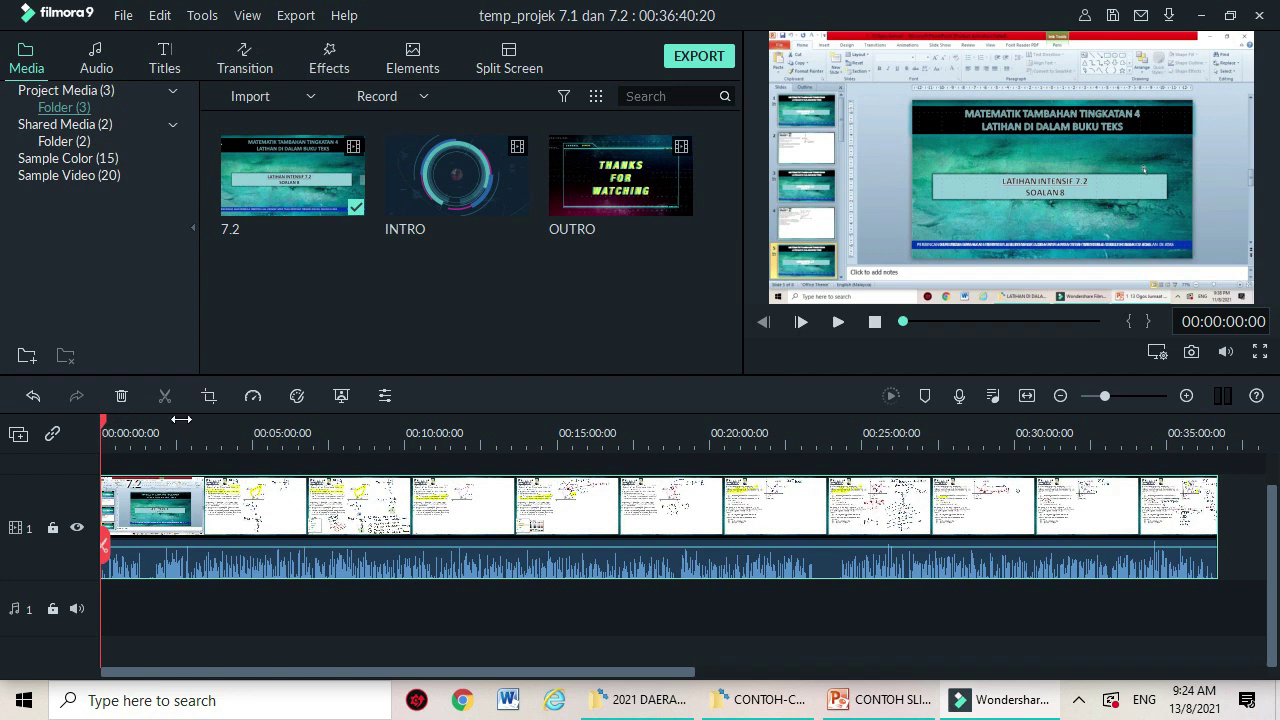
Play through the opening part of the 7.2 clip to locate where the unwanted beginning ends
{"action": "mouse_move", "coordinate": [105, 425]}
{"action": "left_mouse_down"}
{"action": "mouse_move", "coordinate": [176, 442]}
{"action": "mouse_move", "coordinate": [113, 445]}
{"action": "left_mouse_up"}
{"action": "left_click", "coordinate": [838, 321]}
{"action": "left_click", "coordinate": [838, 321]}
{"action": "left_click_drag", "start_coordinate": [403, 441], "coordinate": [1102, 457]}
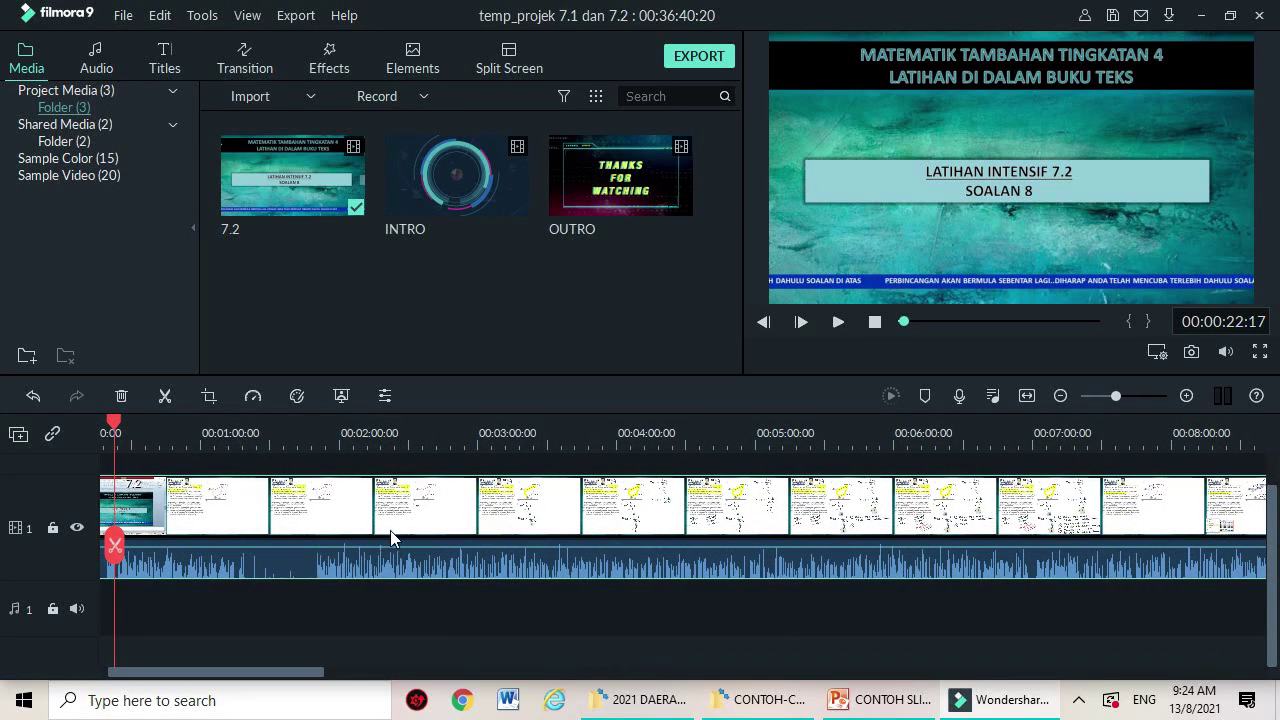
{"action": "left_click_drag", "start_coordinate": [277, 680], "coordinate": [270, 676]}
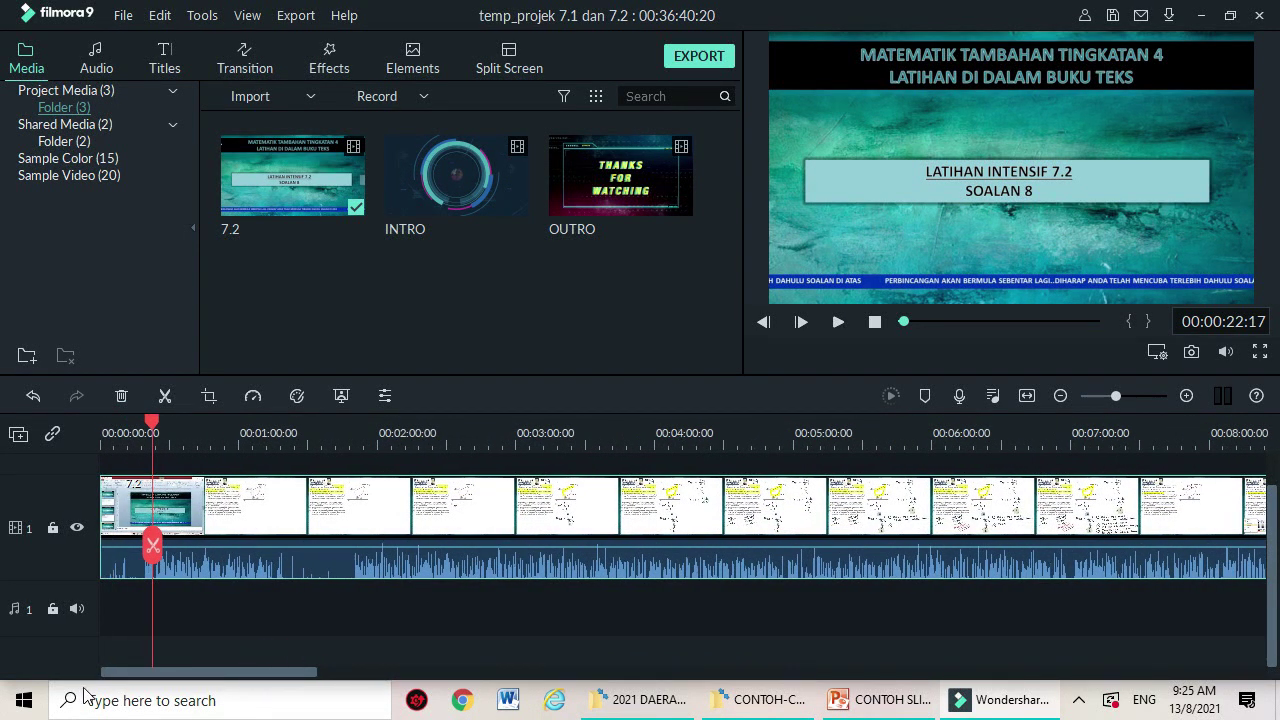
{"action": "left_click_drag", "start_coordinate": [149, 430], "coordinate": [153, 432]}
{"action": "left_click", "coordinate": [838, 321]}
{"action": "left_click", "coordinate": [838, 321]}
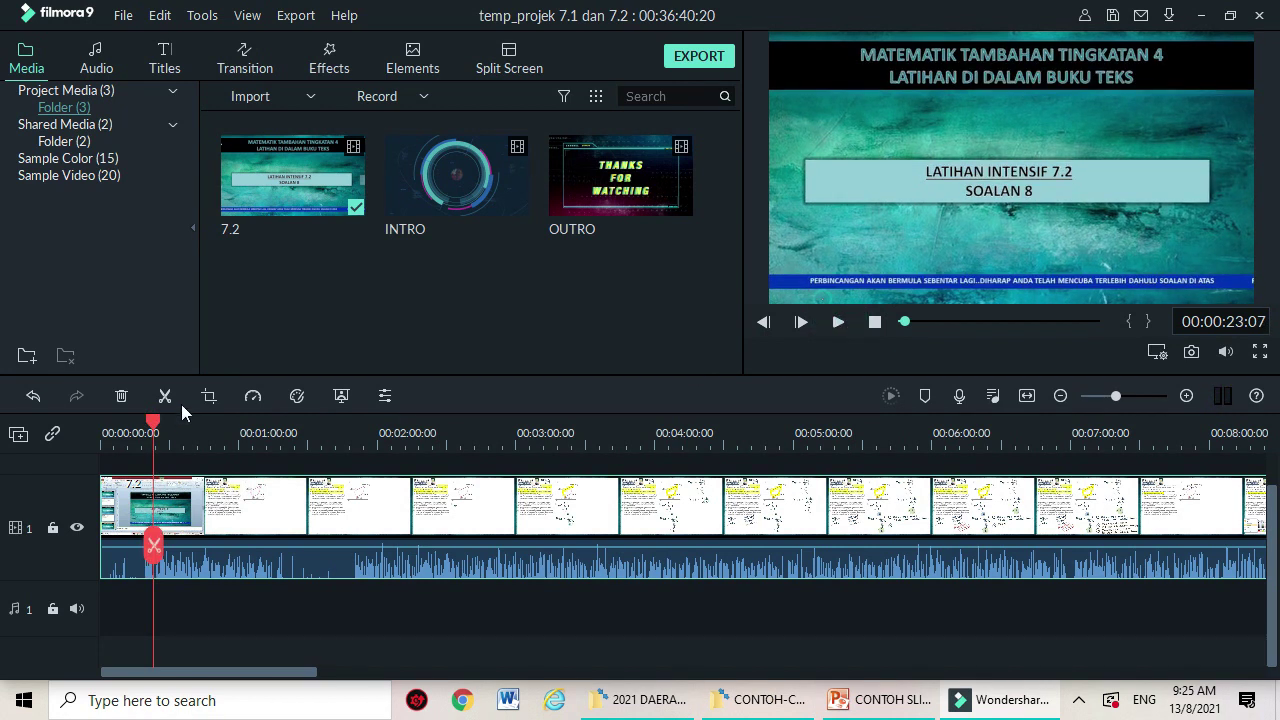
Split the 7.2 clip at 00:00:18:15 and delete the part before the cut
{"action": "left_click_drag", "start_coordinate": [151, 430], "coordinate": [147, 430]}
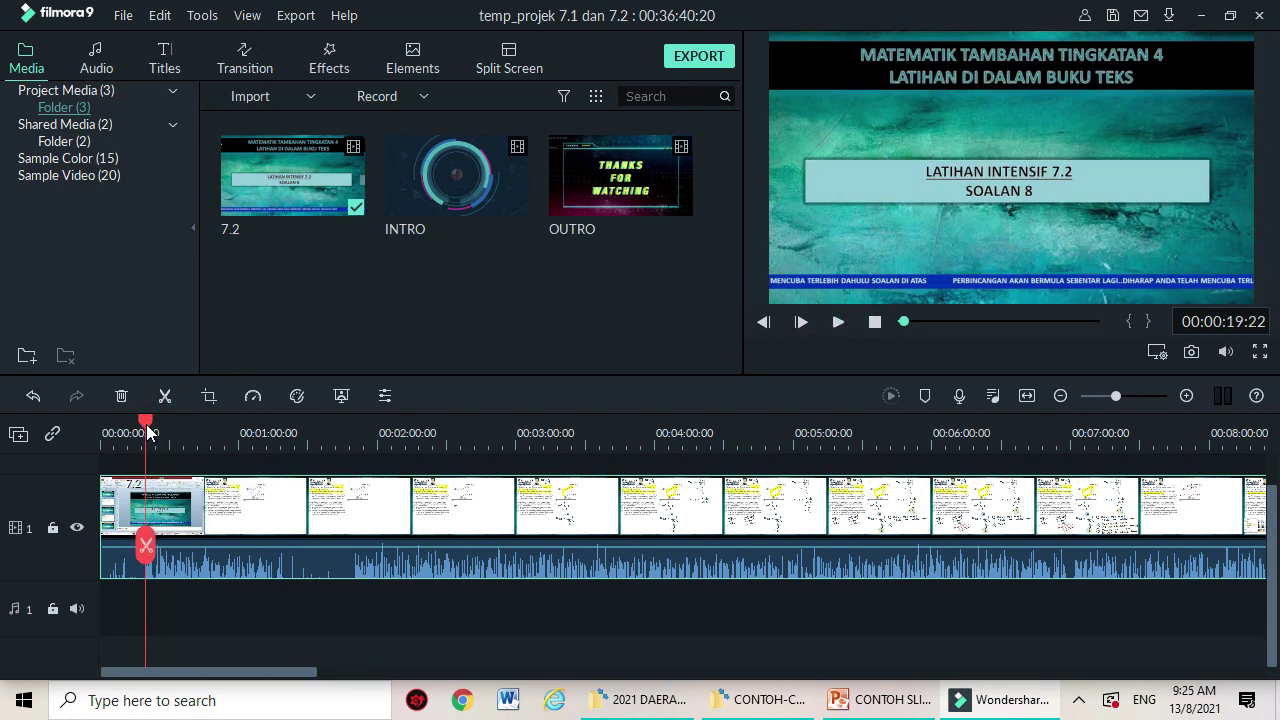
{"action": "left_click", "coordinate": [838, 321]}
{"action": "left_click", "coordinate": [838, 321]}
{"action": "left_click_drag", "start_coordinate": [150, 425], "coordinate": [142, 427]}
{"action": "left_click", "coordinate": [147, 550]}
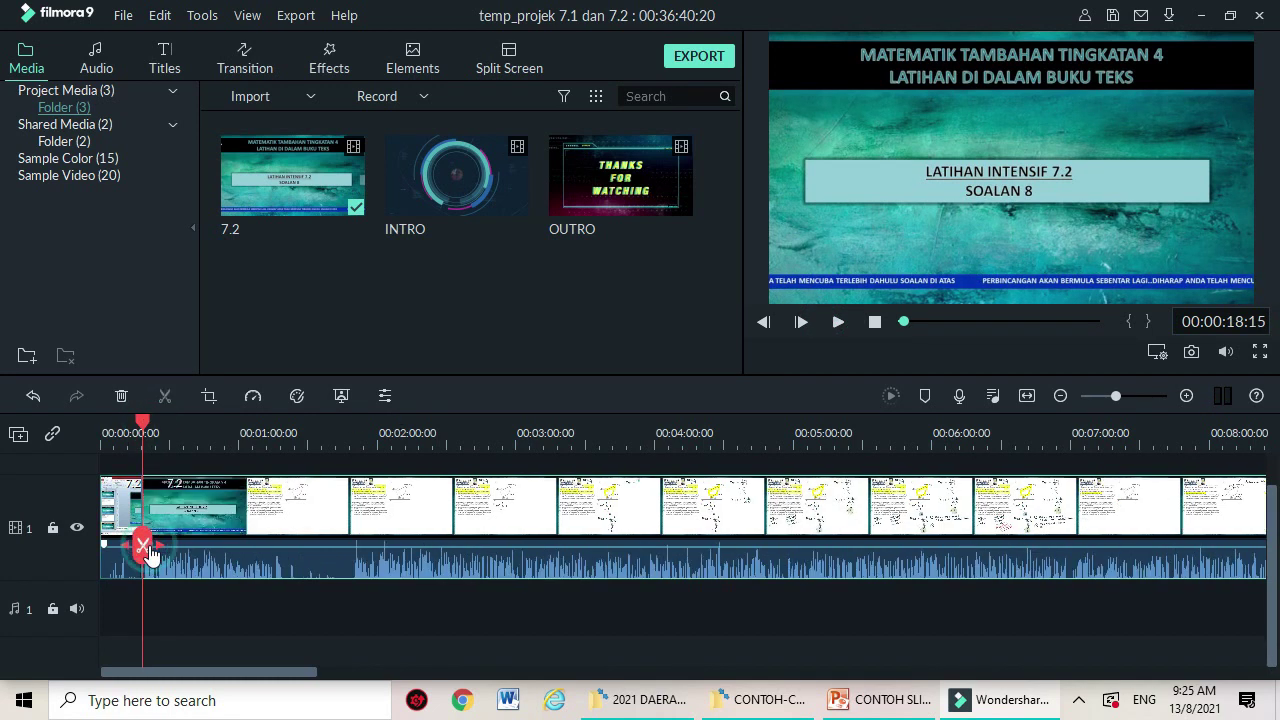
{"action": "key", "text": "Delete"}
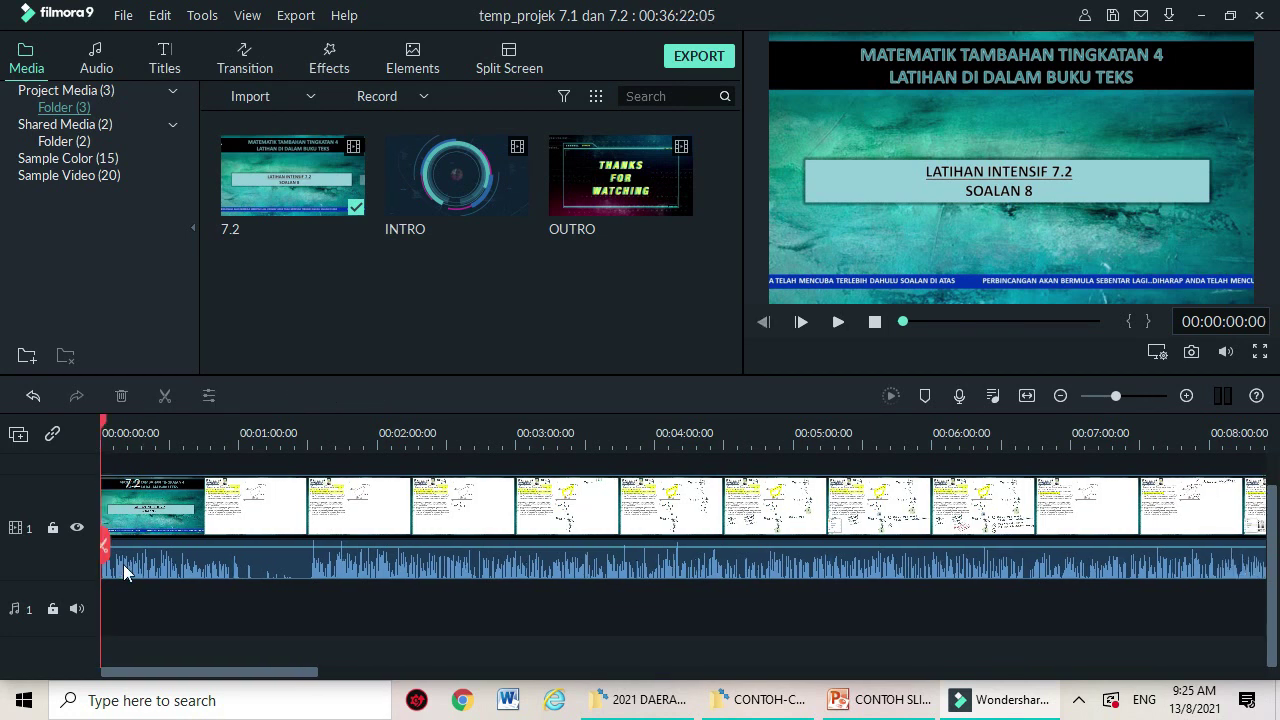
Split the trimmed 7.2 clip at 00:00:05:01 and insert the INTRO clip at the cut
{"action": "left_click", "coordinate": [838, 325]}
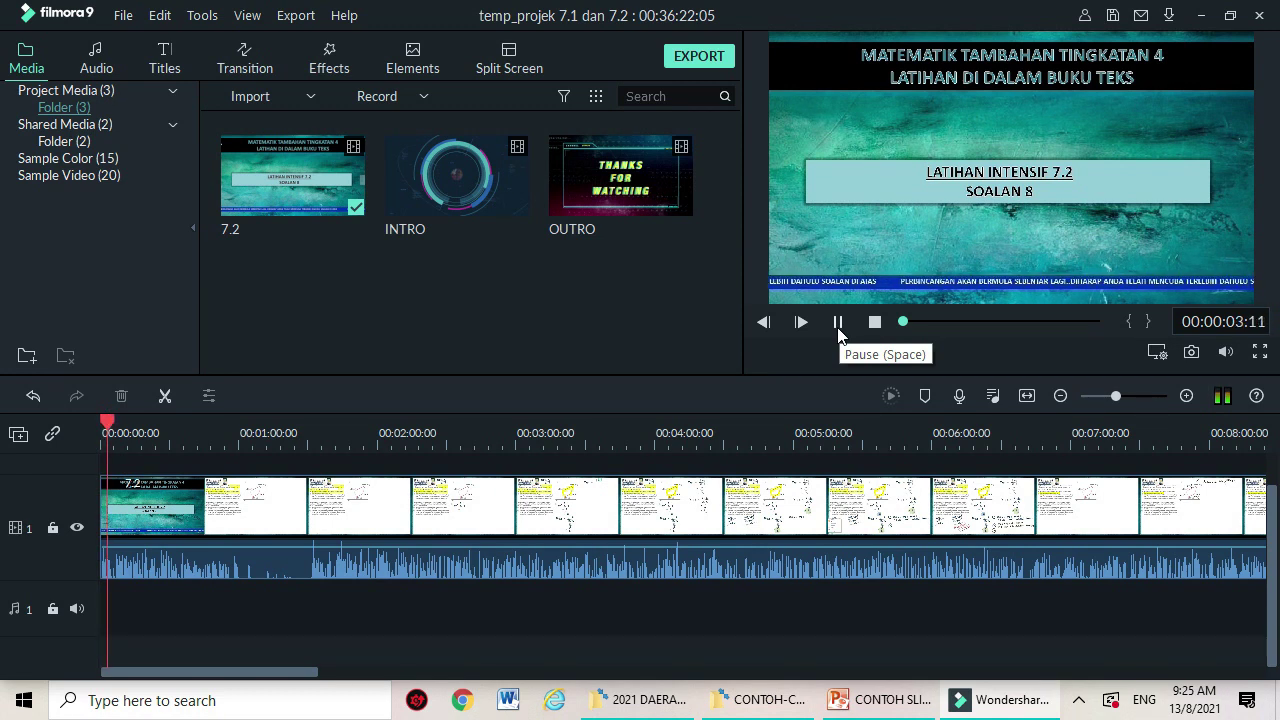
{"action": "left_click", "coordinate": [838, 325]}
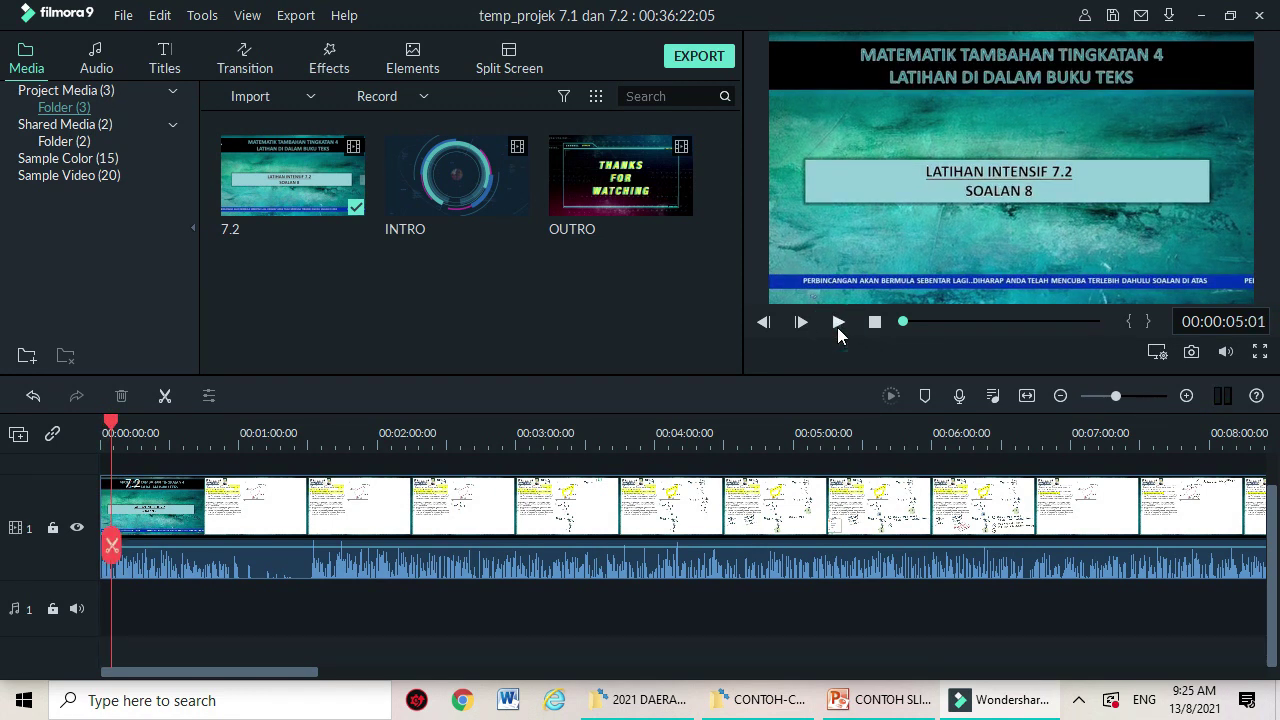
{"action": "left_click", "coordinate": [111, 549]}
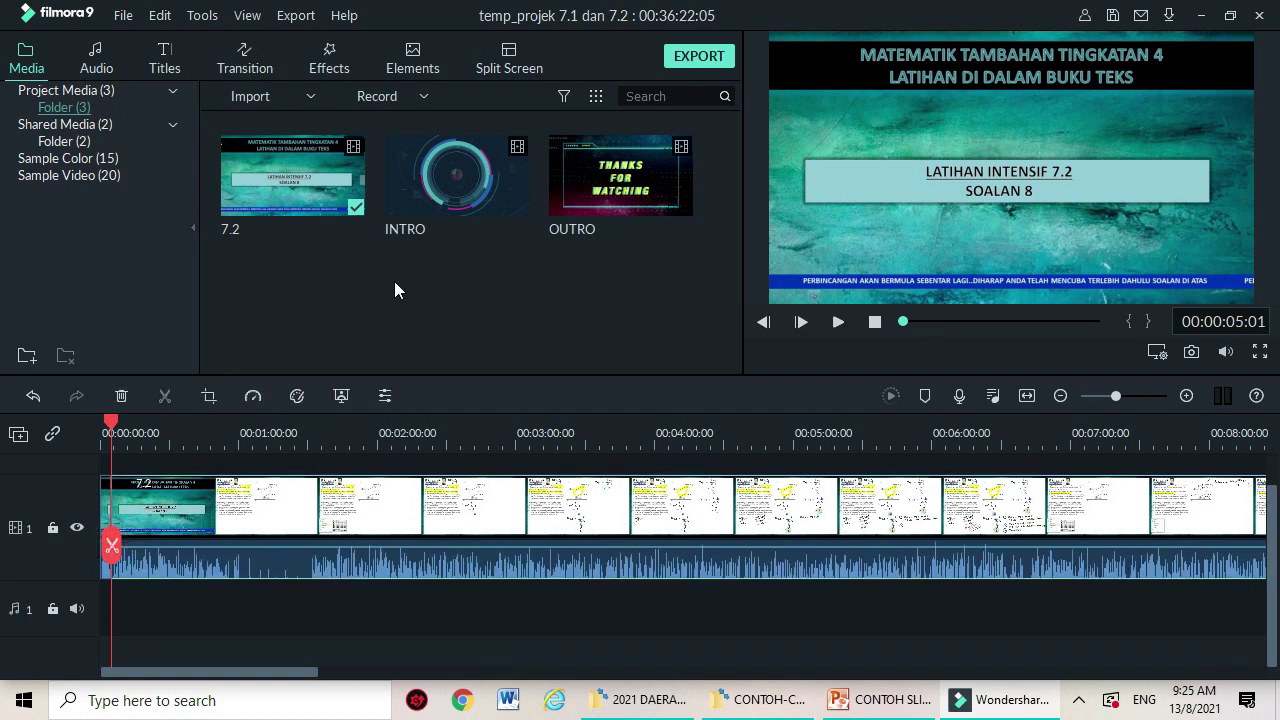
{"action": "left_click", "coordinate": [457, 175]}
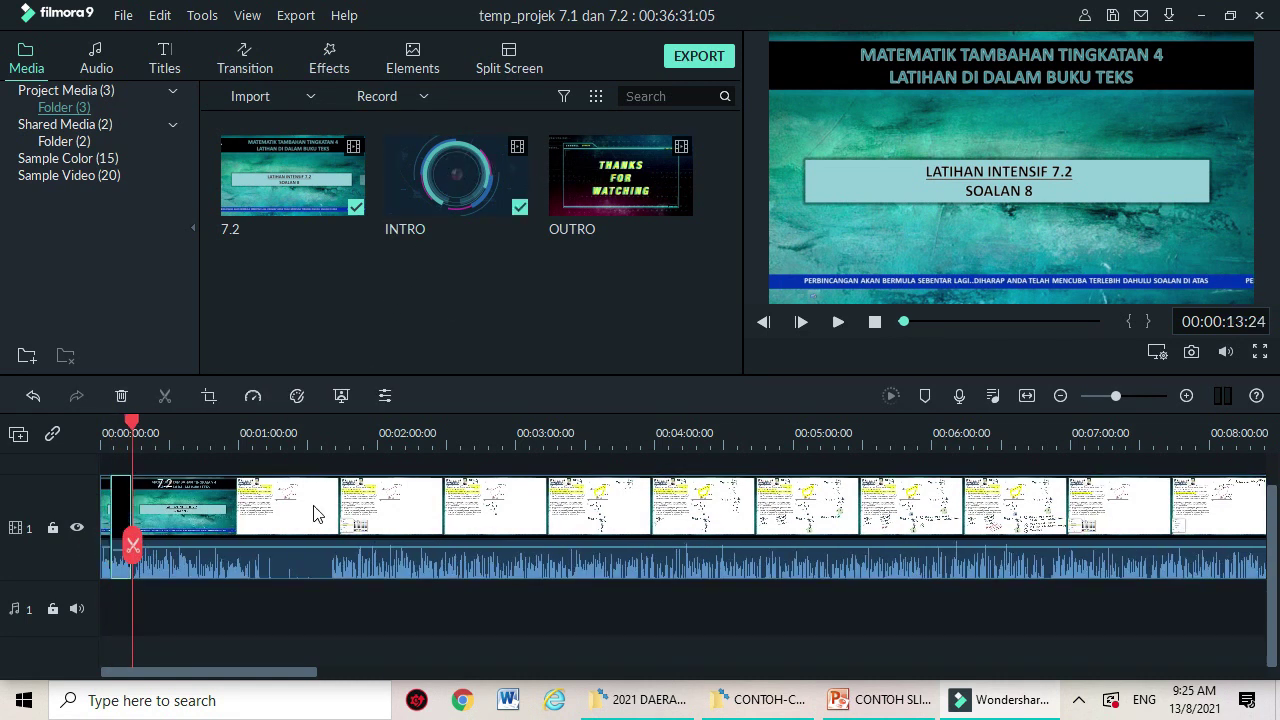
Add a Dissolve transition at the start of the 7.2 segment following INTRO and play back the join
{"action": "scroll", "coordinate": [680, 420], "scroll_direction": "up", "scroll_amount": 2}
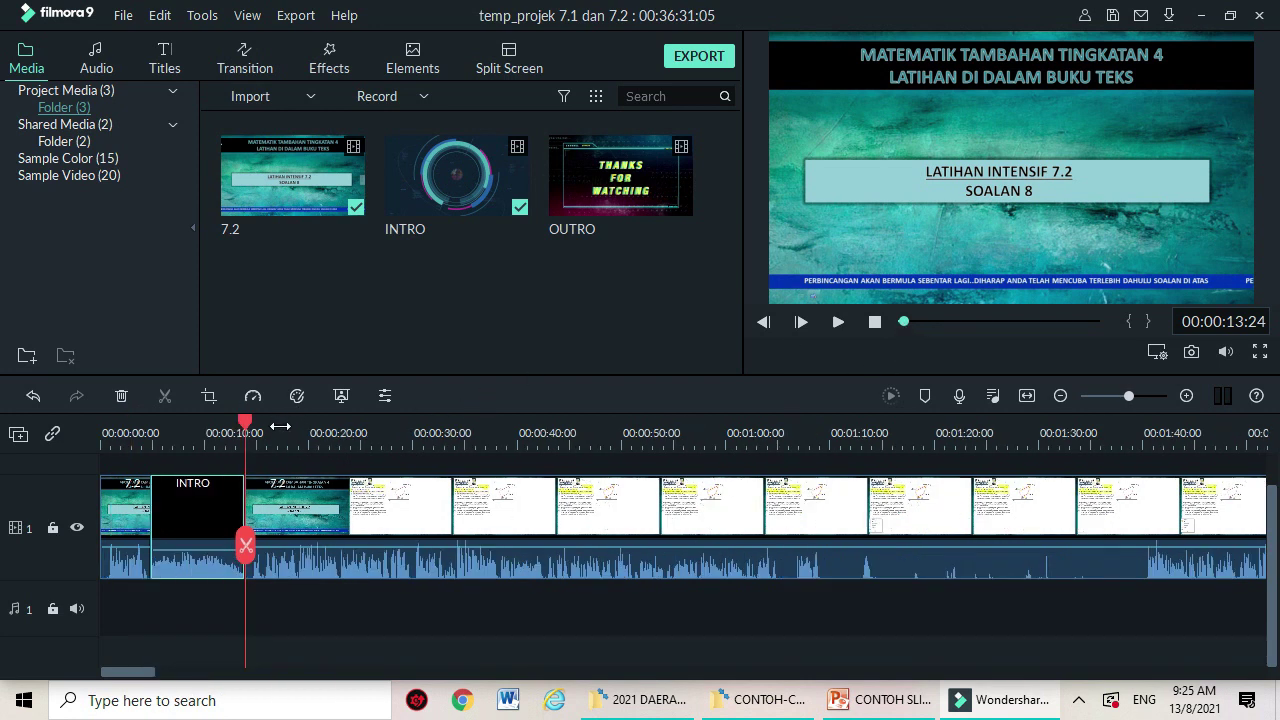
{"action": "left_click", "coordinate": [244, 62]}
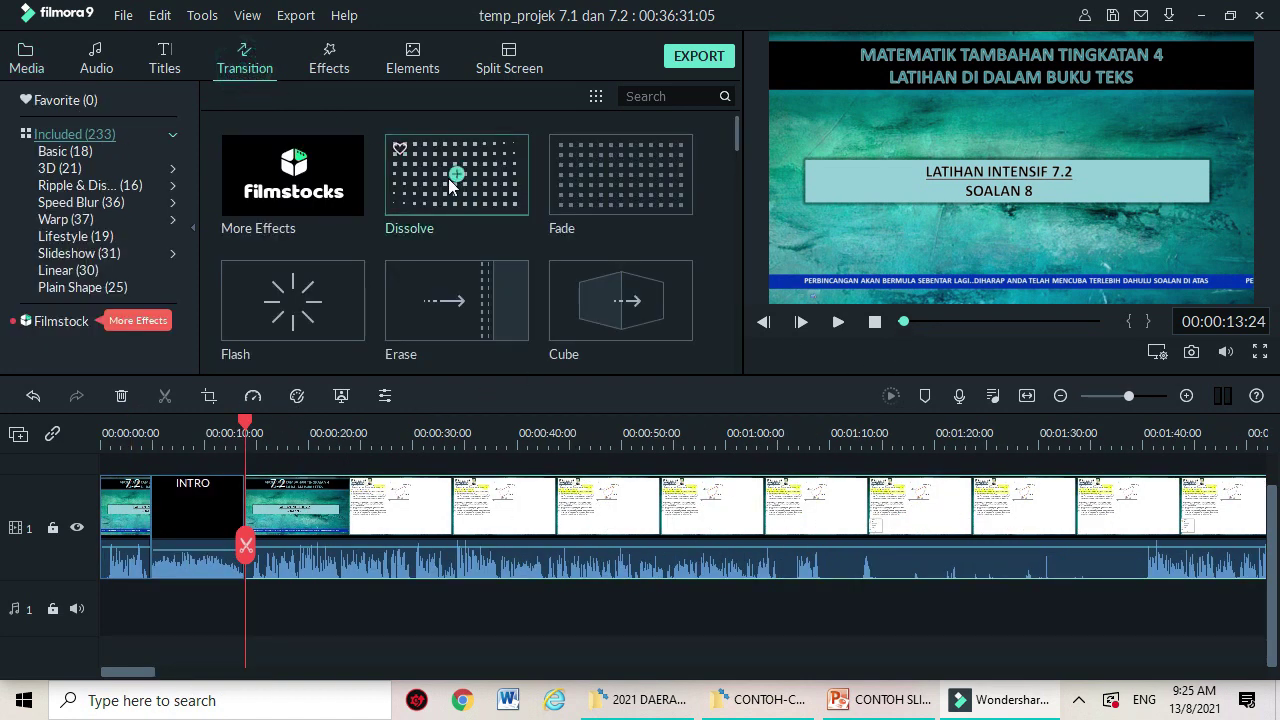
{"action": "left_click_drag", "start_coordinate": [449, 187], "coordinate": [252, 515]}
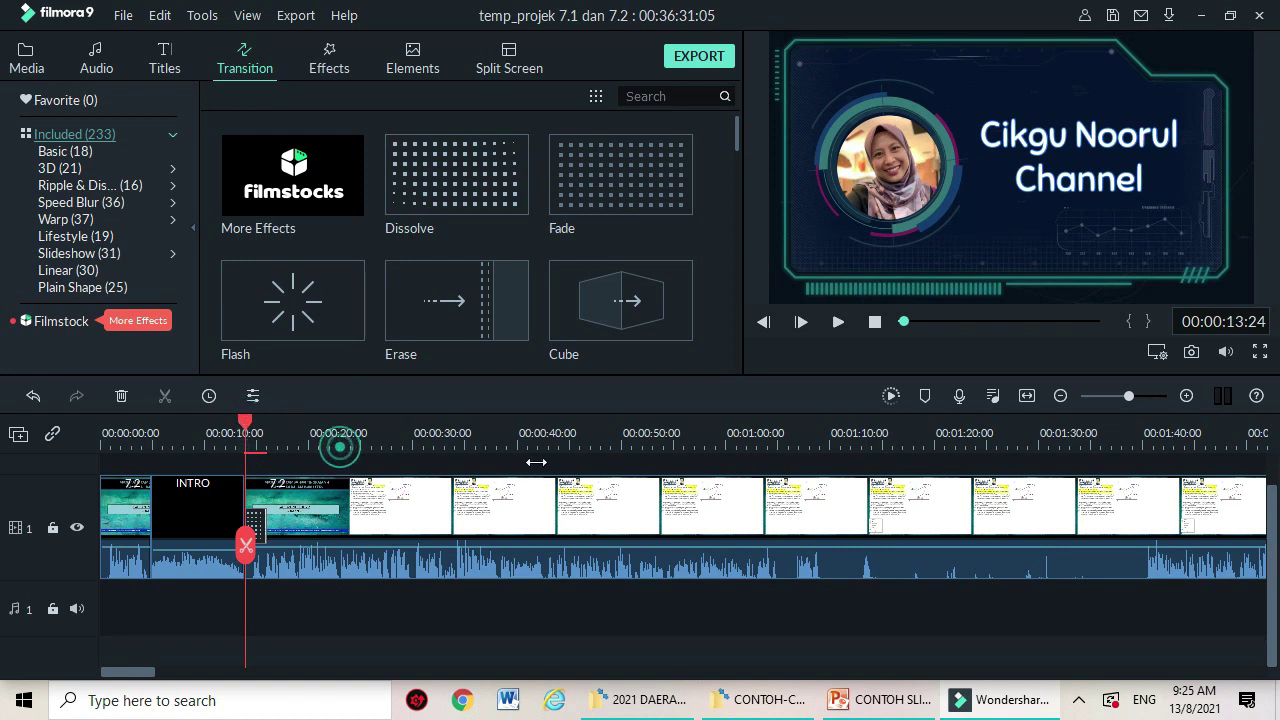
{"action": "scroll", "coordinate": [494, 457], "scroll_direction": "up", "scroll_amount": 2}
{"action": "scroll", "coordinate": [720, 446], "scroll_direction": "down", "scroll_amount": 3}
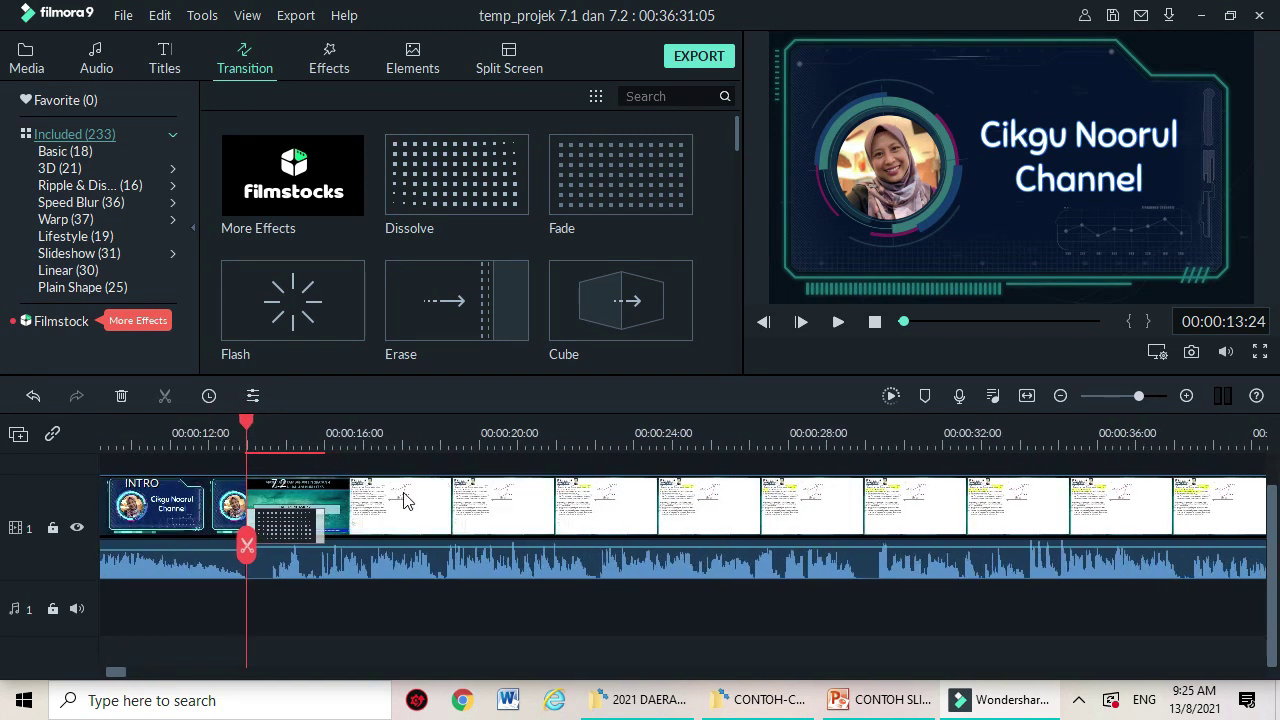
{"action": "left_click_drag", "start_coordinate": [245, 430], "coordinate": [226, 430]}
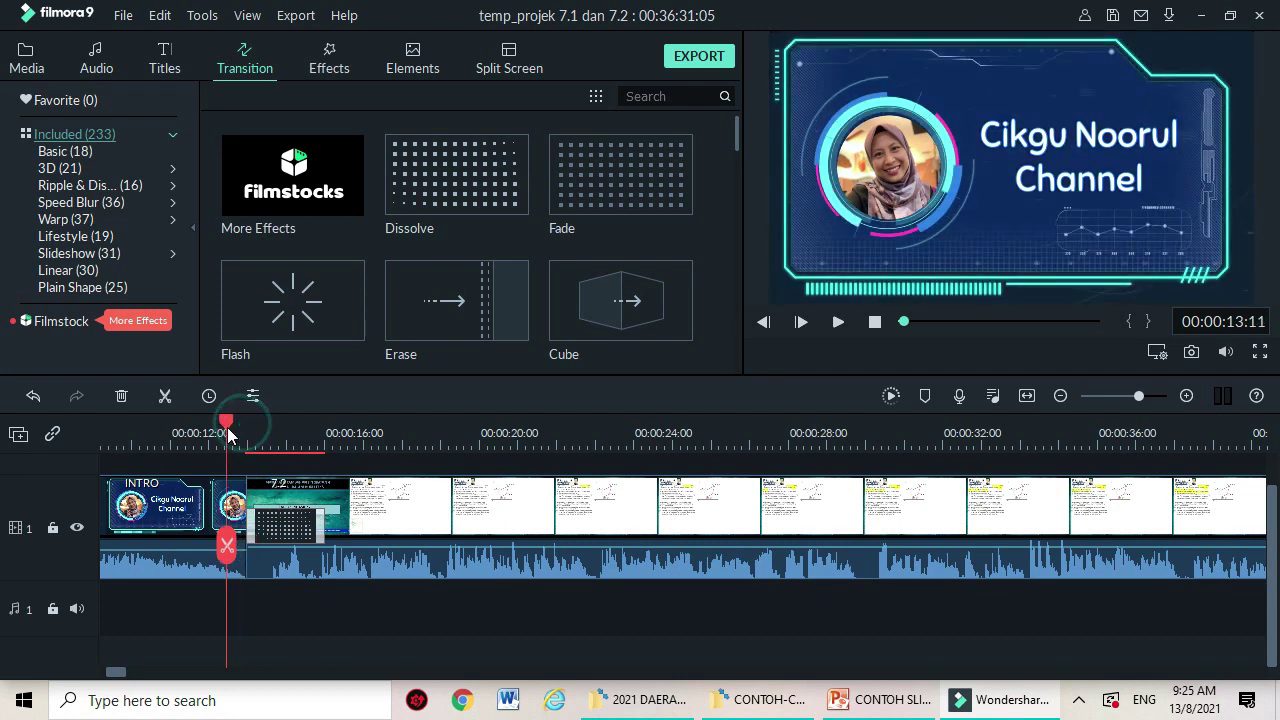
{"action": "left_click", "coordinate": [834, 324]}
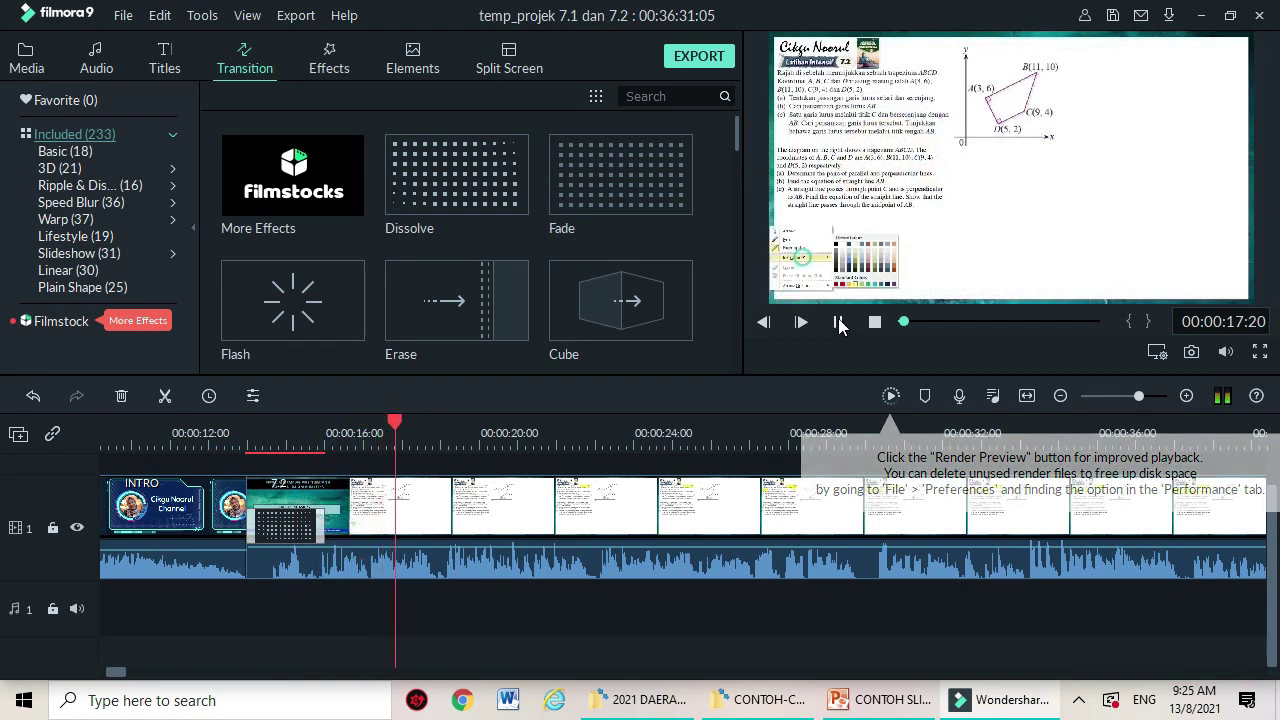
{"action": "left_click", "coordinate": [838, 322]}
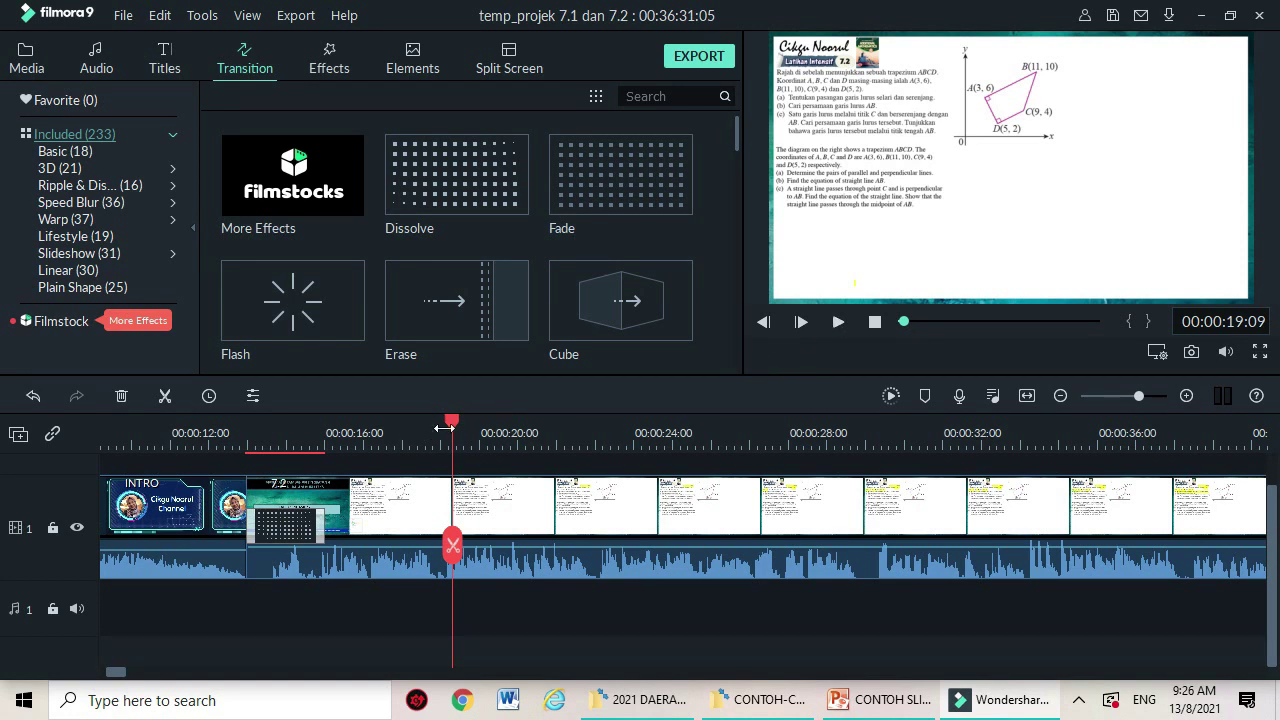
Split the 7.2 clip at 00:18:39:09, where the Soalan 8 solution ends, and delete everything after the cut
{"action": "left_click_drag", "start_coordinate": [449, 428], "coordinate": [707, 600]}
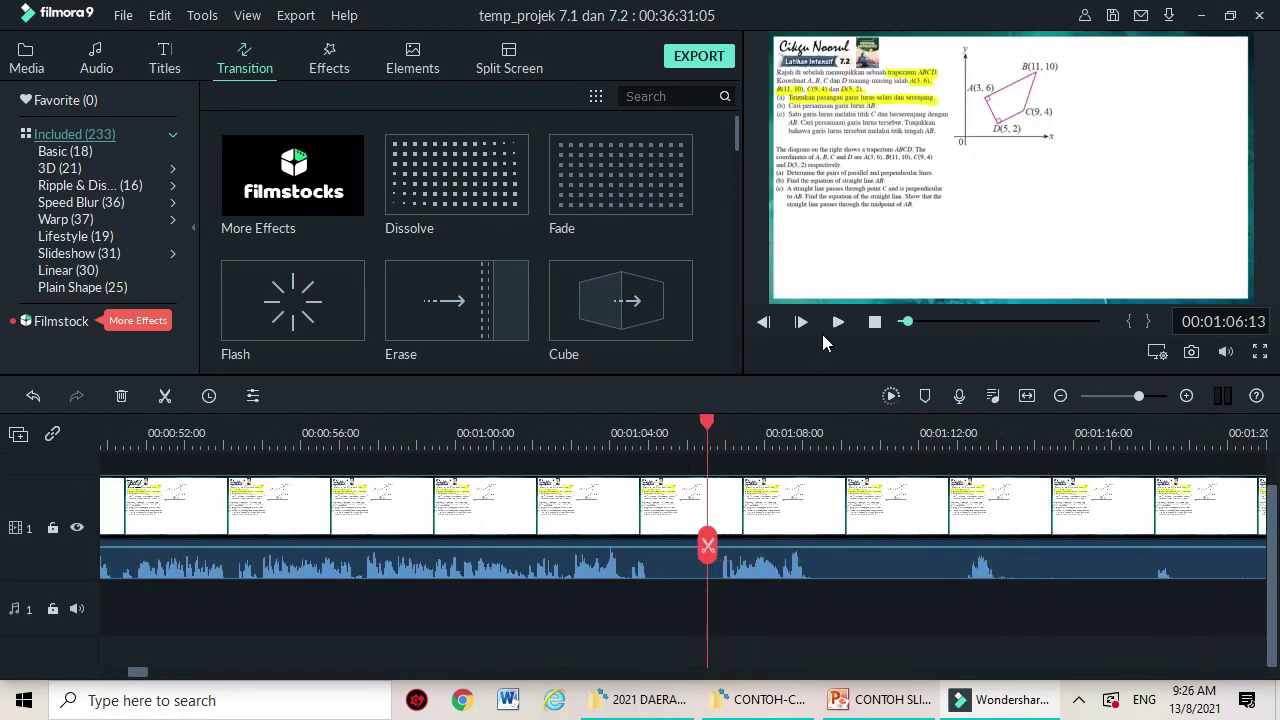
{"action": "left_click", "coordinate": [837, 322]}
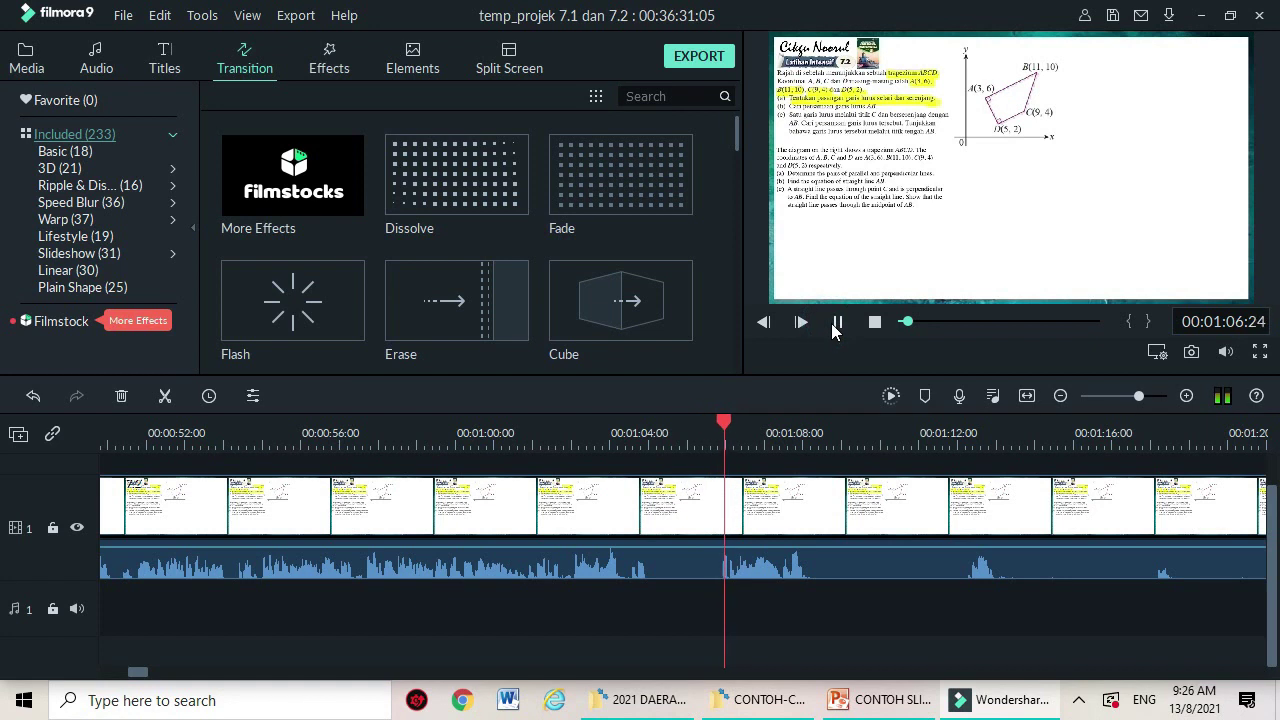
{"action": "left_click", "coordinate": [836, 323]}
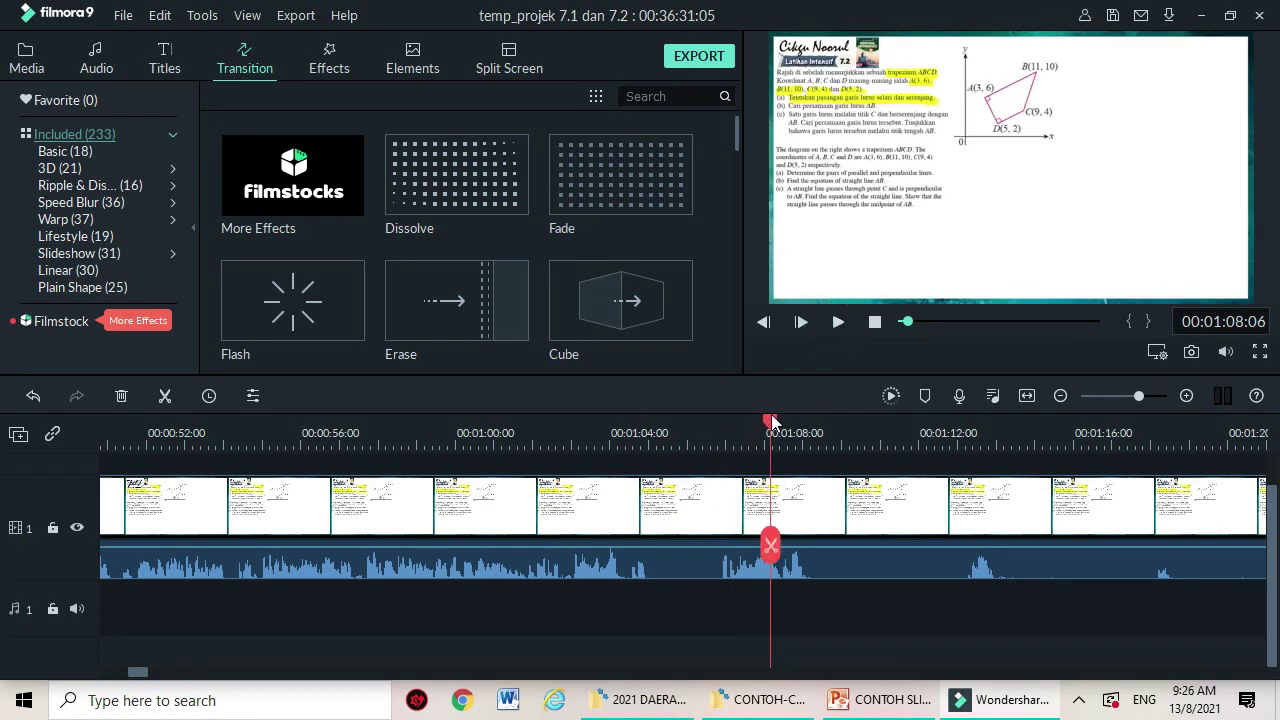
{"action": "left_click_drag", "start_coordinate": [768, 424], "coordinate": [1275, 473]}
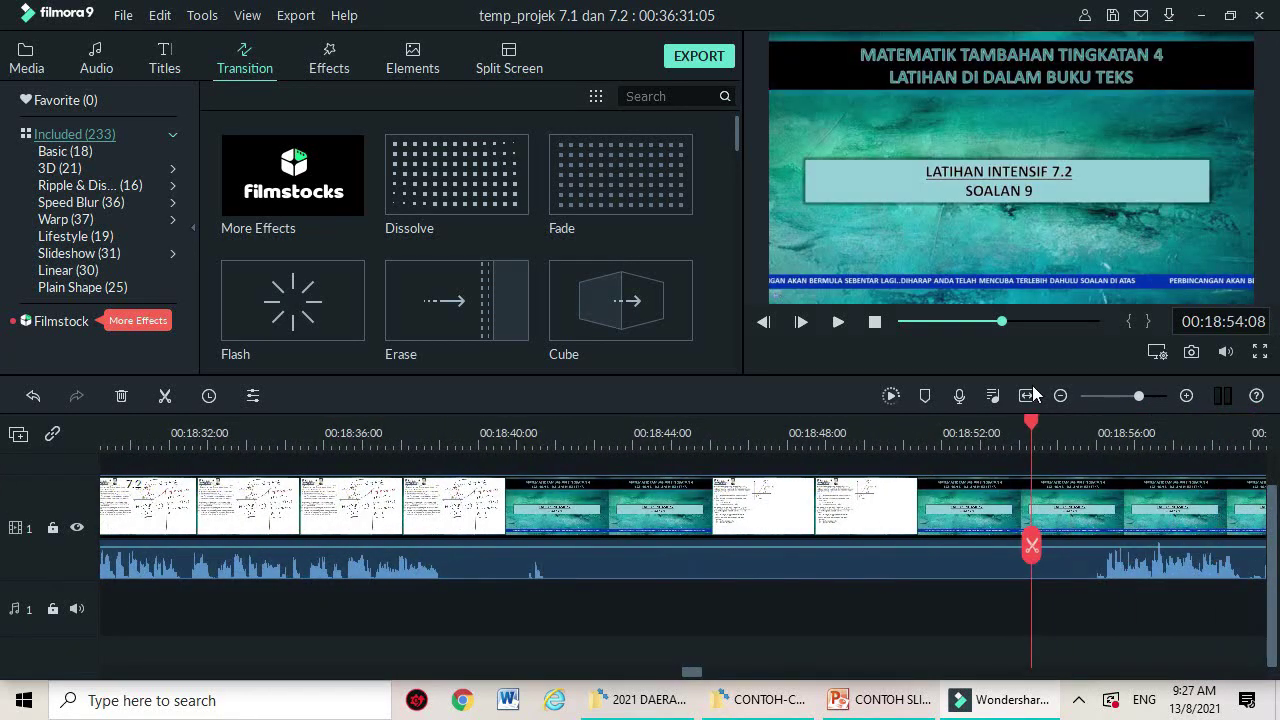
{"action": "left_click_drag", "start_coordinate": [1034, 393], "coordinate": [387, 382]}
{"action": "left_click", "coordinate": [838, 324]}
{"action": "left_click", "coordinate": [837, 323]}
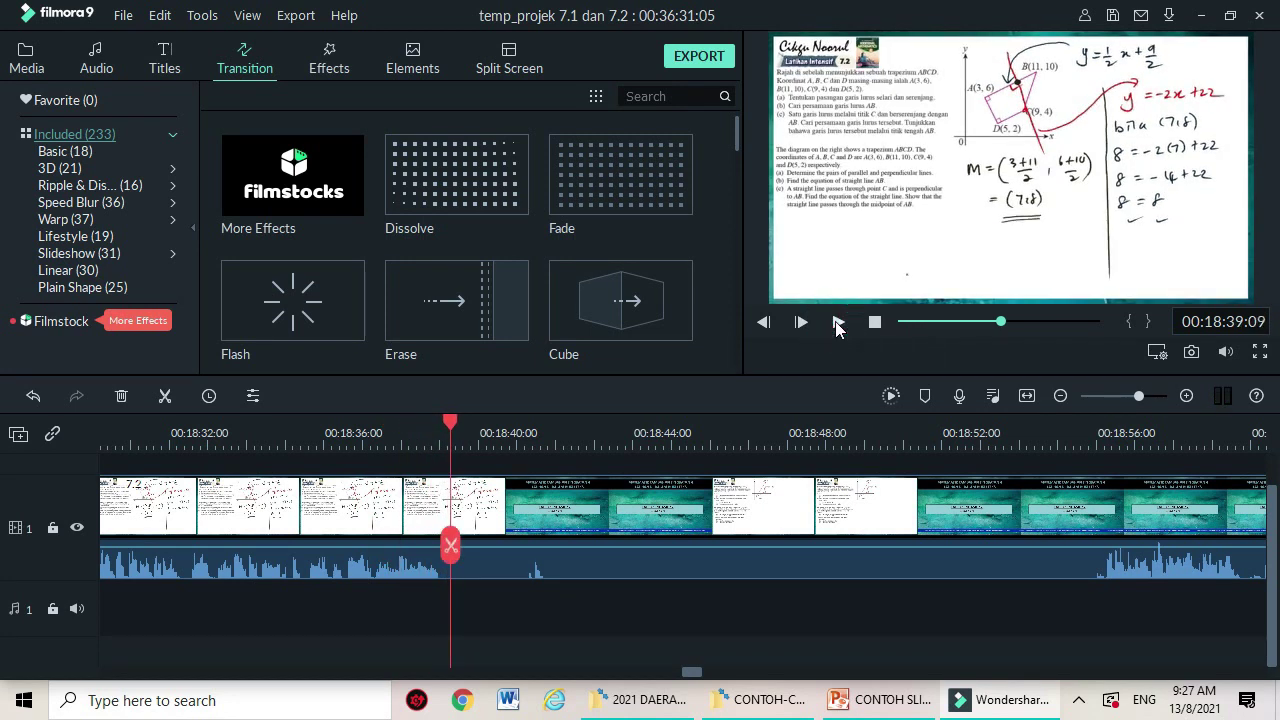
{"action": "left_click", "coordinate": [450, 555]}
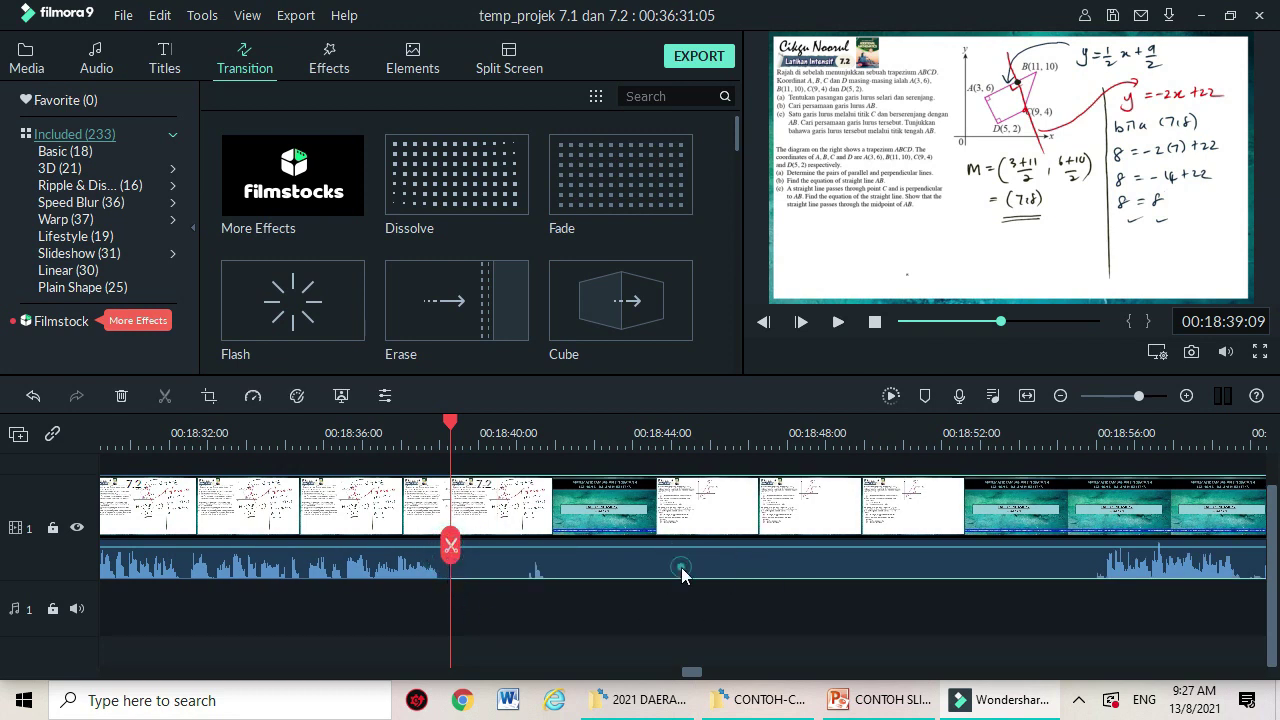
{"action": "key", "text": "Delete"}
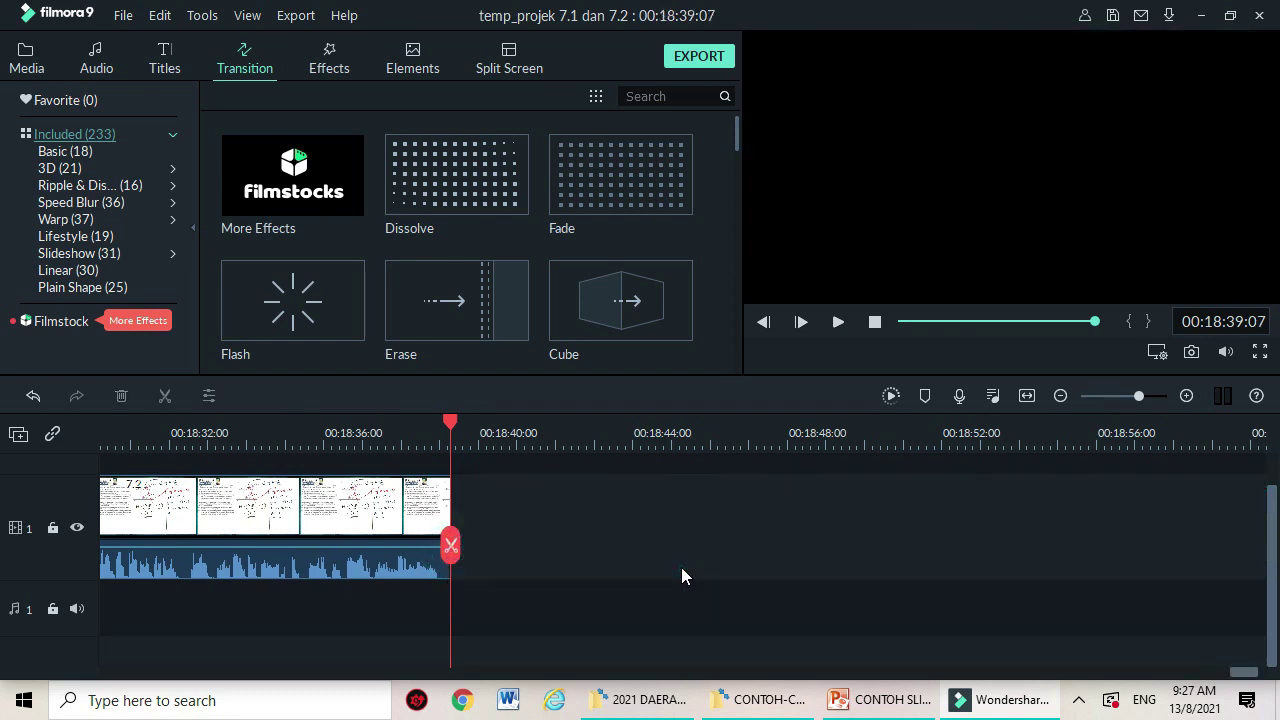
Append the OUTRO clip after the trimmed 7.2 clip and apply a Dissolve transition to it
{"action": "left_click", "coordinate": [40, 64]}
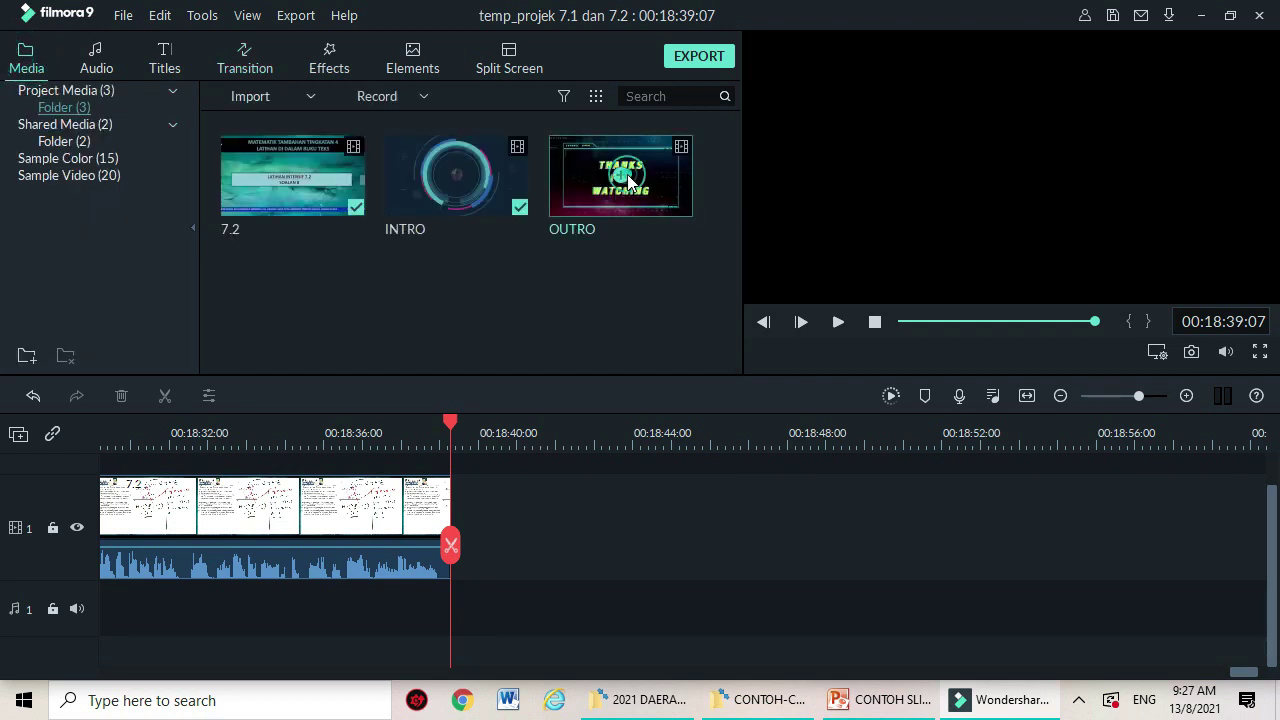
{"action": "left_click_drag", "start_coordinate": [628, 180], "coordinate": [514, 543]}
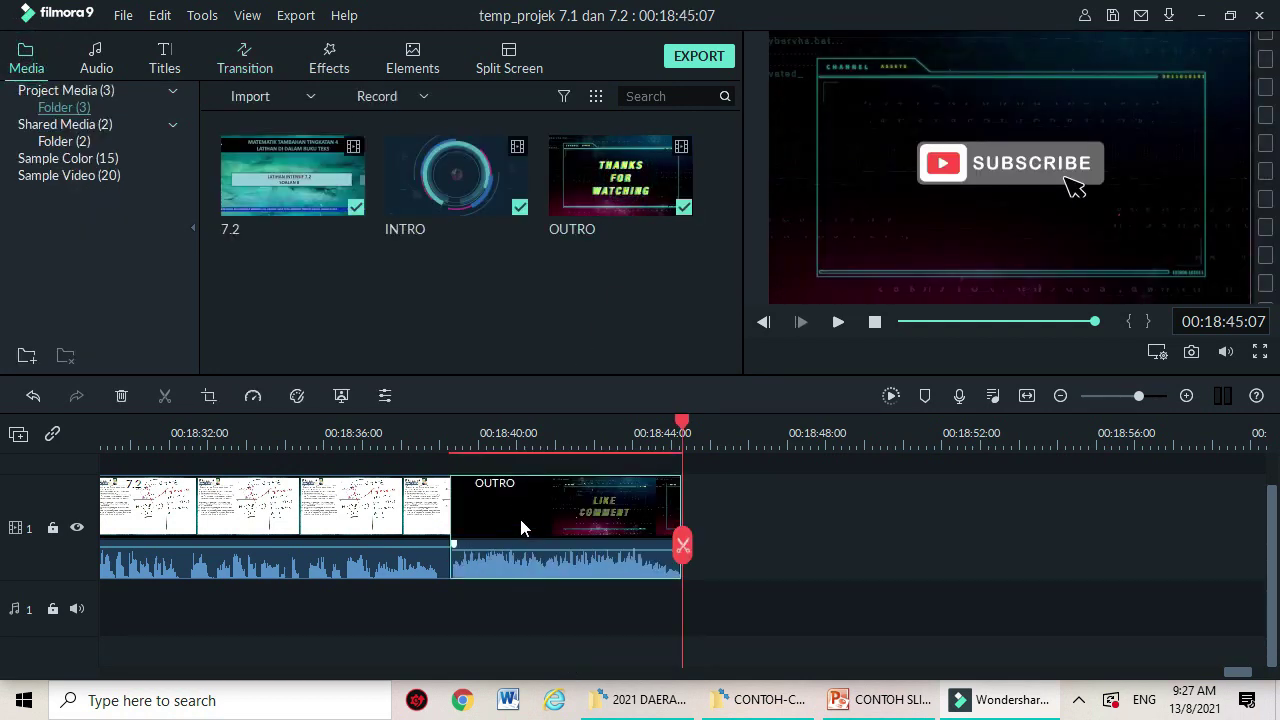
{"action": "left_click", "coordinate": [273, 70]}
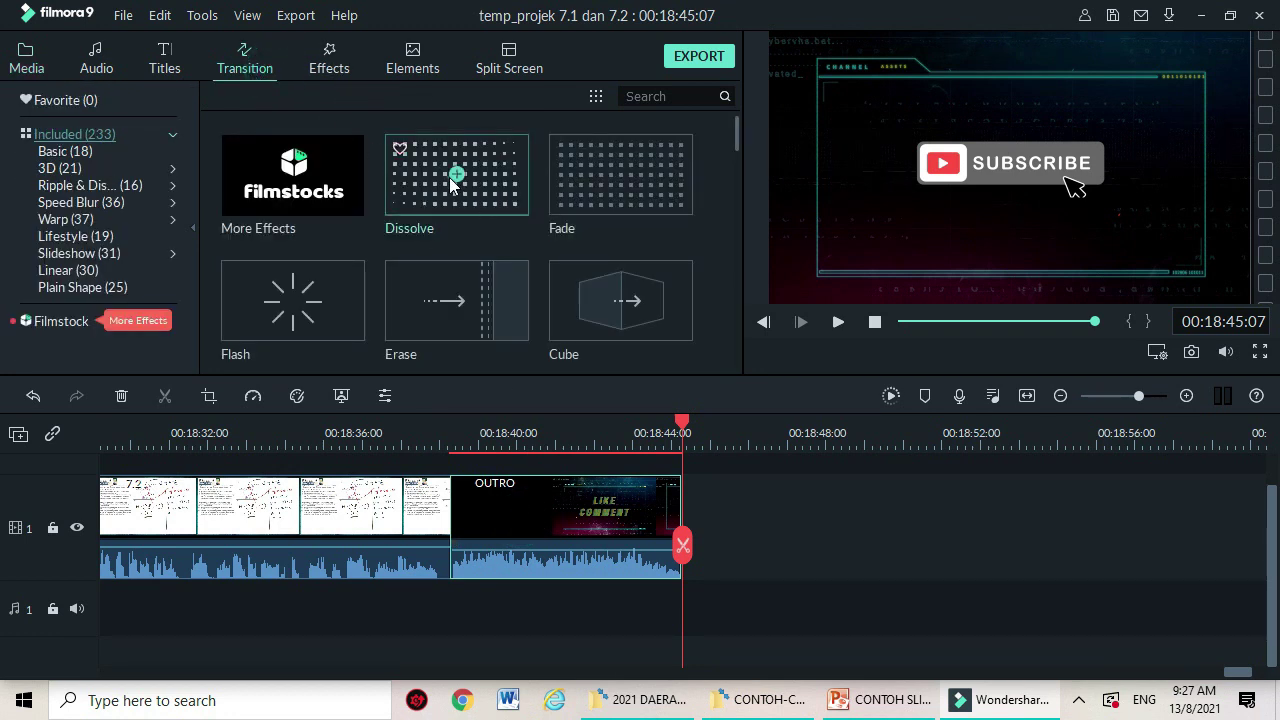
{"action": "left_click_drag", "start_coordinate": [450, 185], "coordinate": [481, 541]}
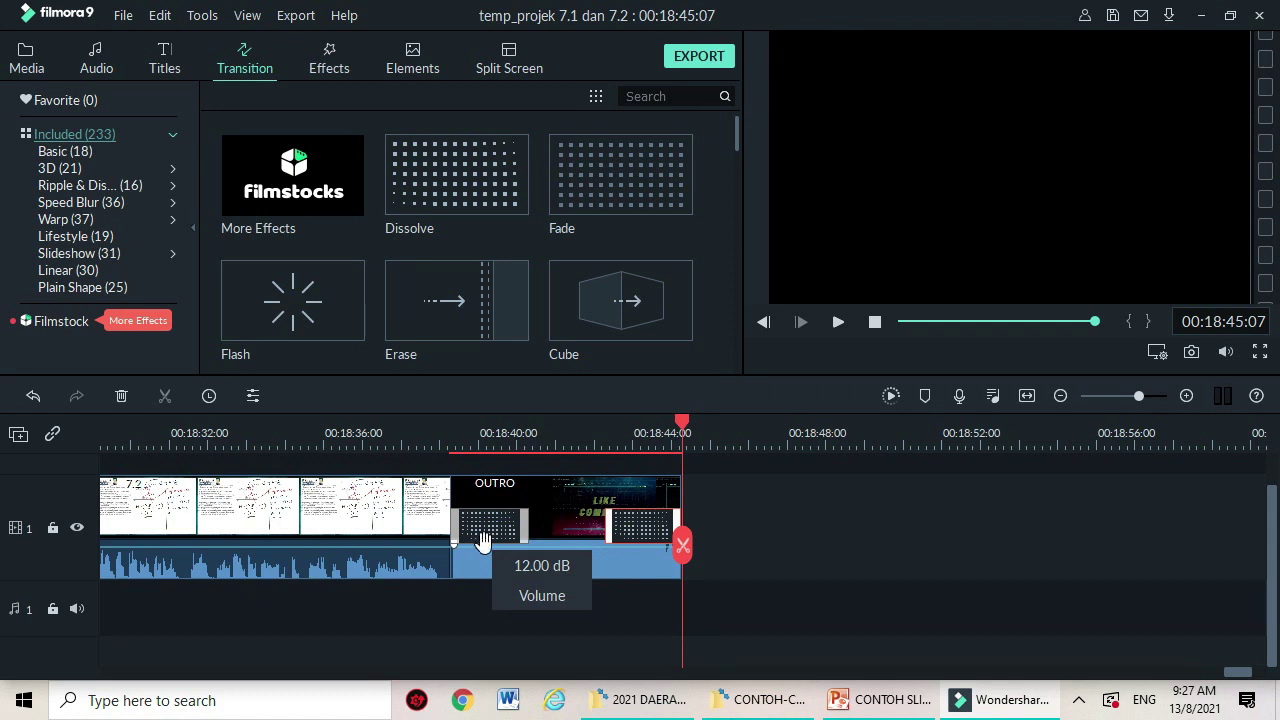
Delete the Dissolve at the end of OUTRO and move the remaining one onto the end of the 7.2 clip
{"action": "scroll", "coordinate": [600, 543], "scroll_direction": "up", "scroll_amount": 1}
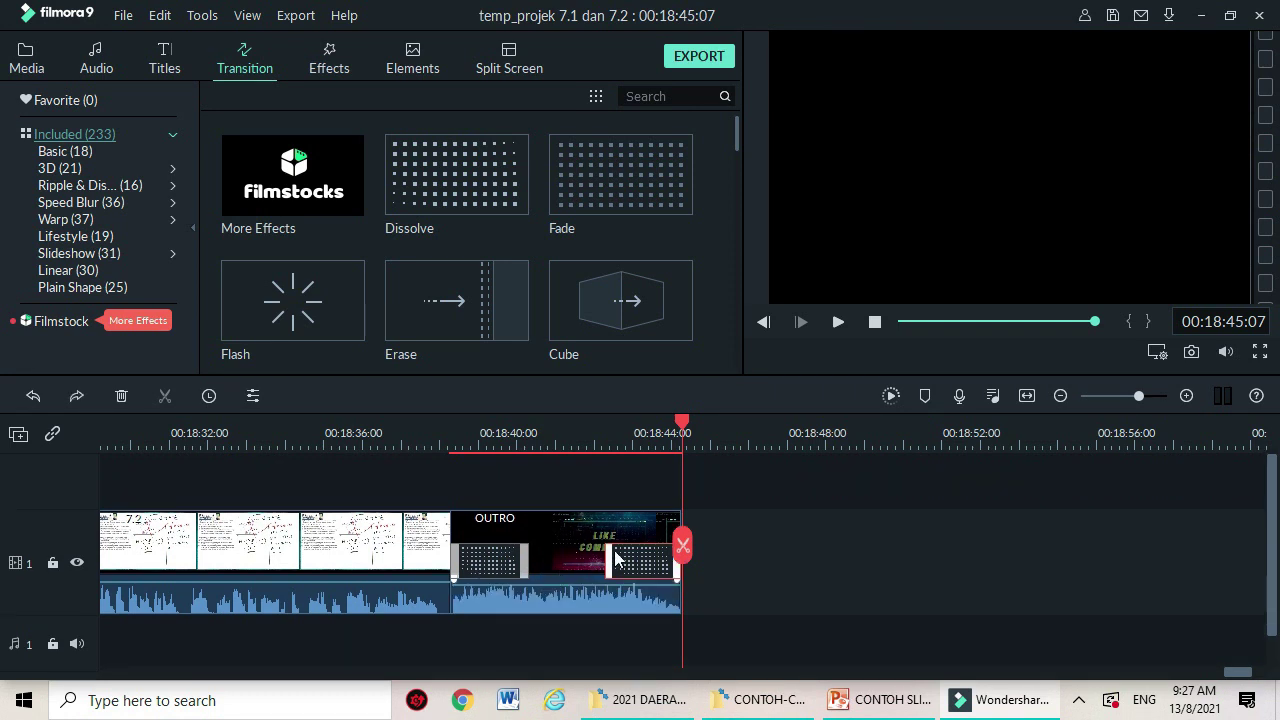
{"action": "key", "text": "Delete"}
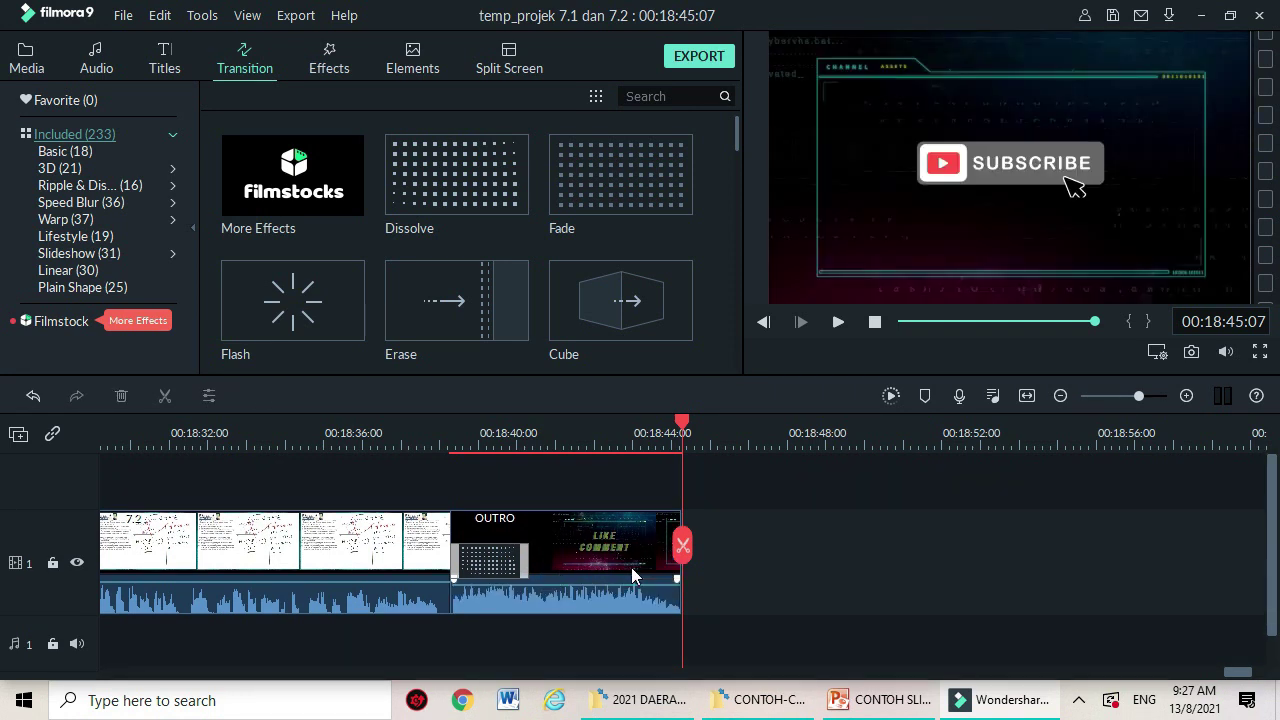
{"action": "left_click", "coordinate": [510, 565]}
{"action": "left_click_drag", "start_coordinate": [510, 565], "coordinate": [418, 545]}
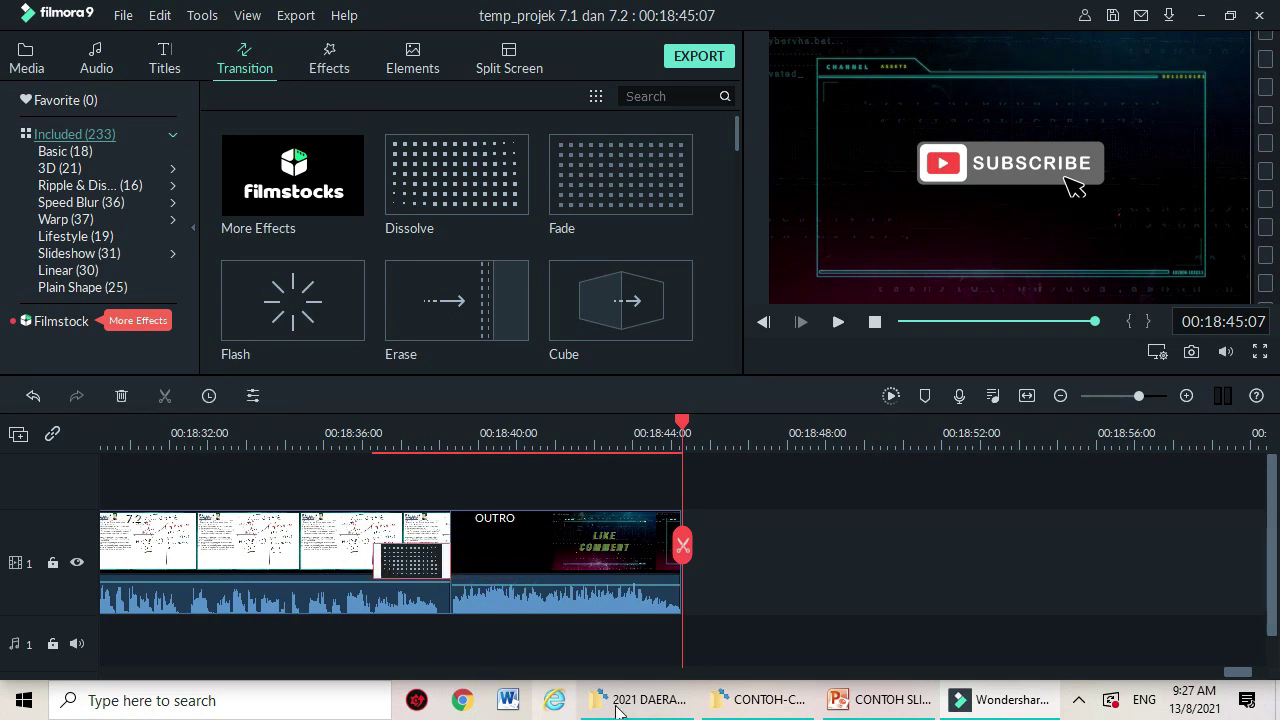
Start exporting the video as an MP4 named soalan 8 with Better quality, 1280x720 resolution and 25 fps
{"action": "left_click", "coordinate": [697, 55]}
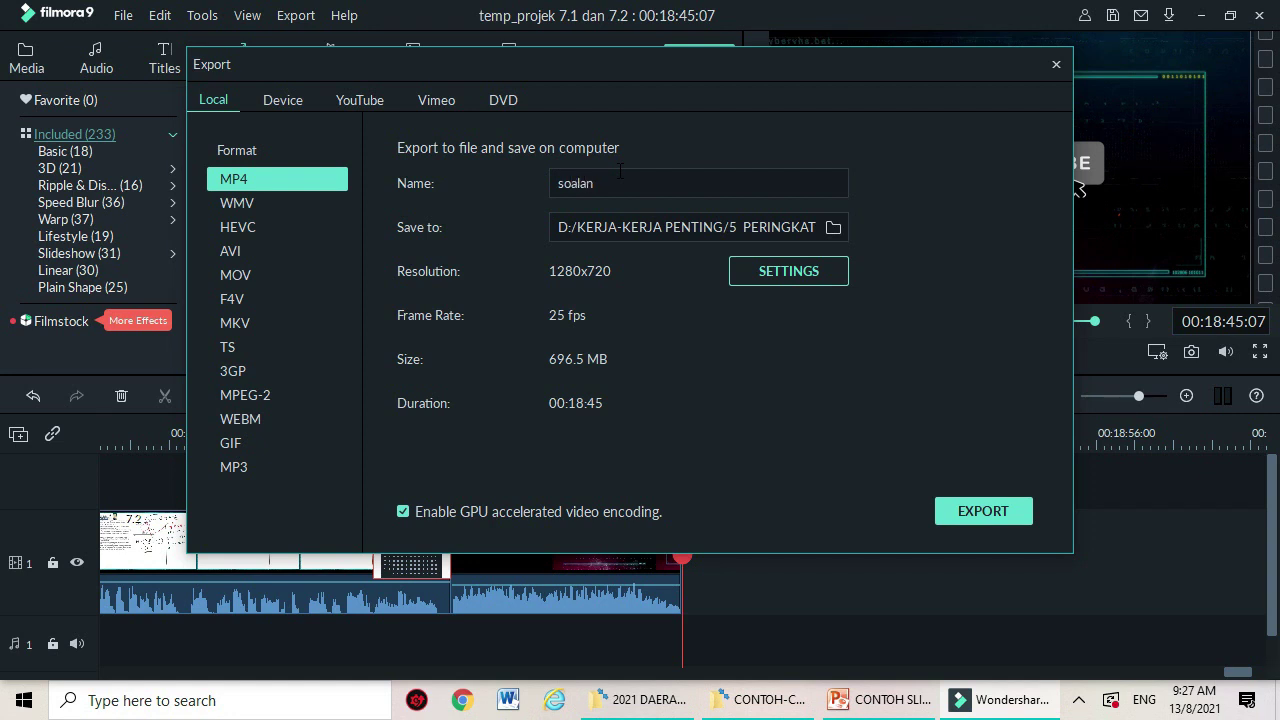
{"action": "left_click", "coordinate": [833, 227]}
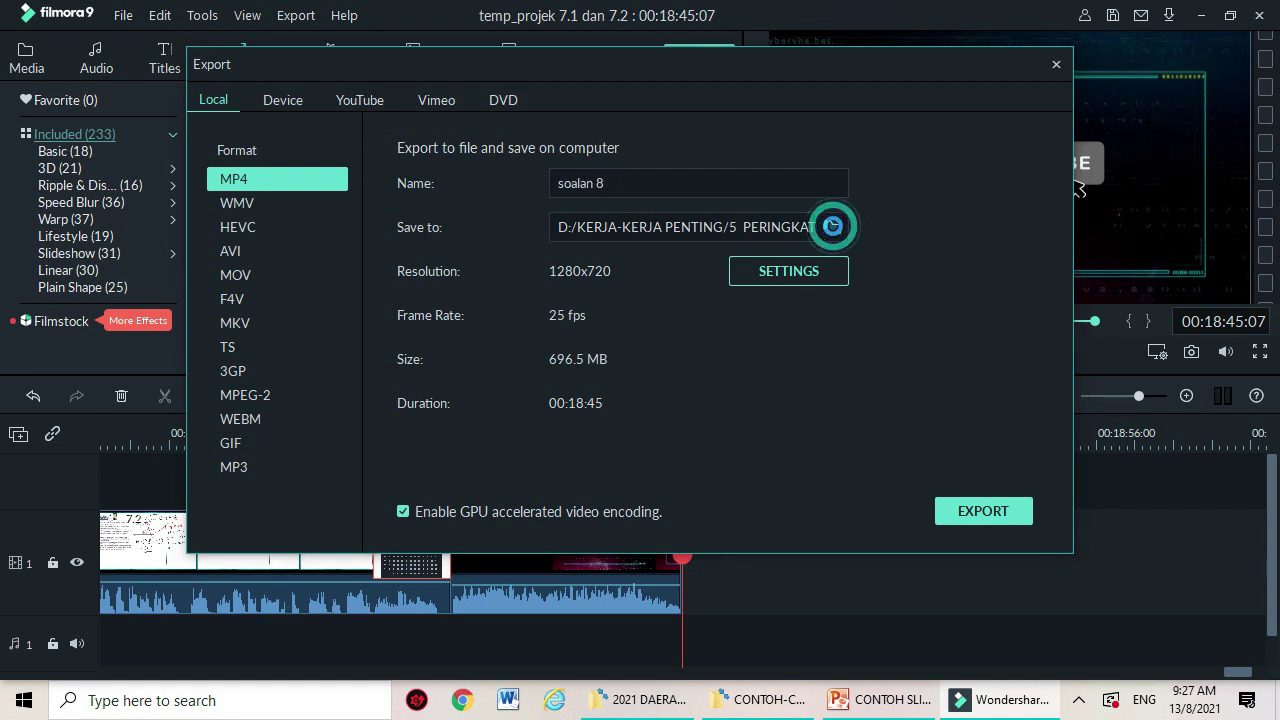
{"action": "left_click", "coordinate": [1077, 61]}
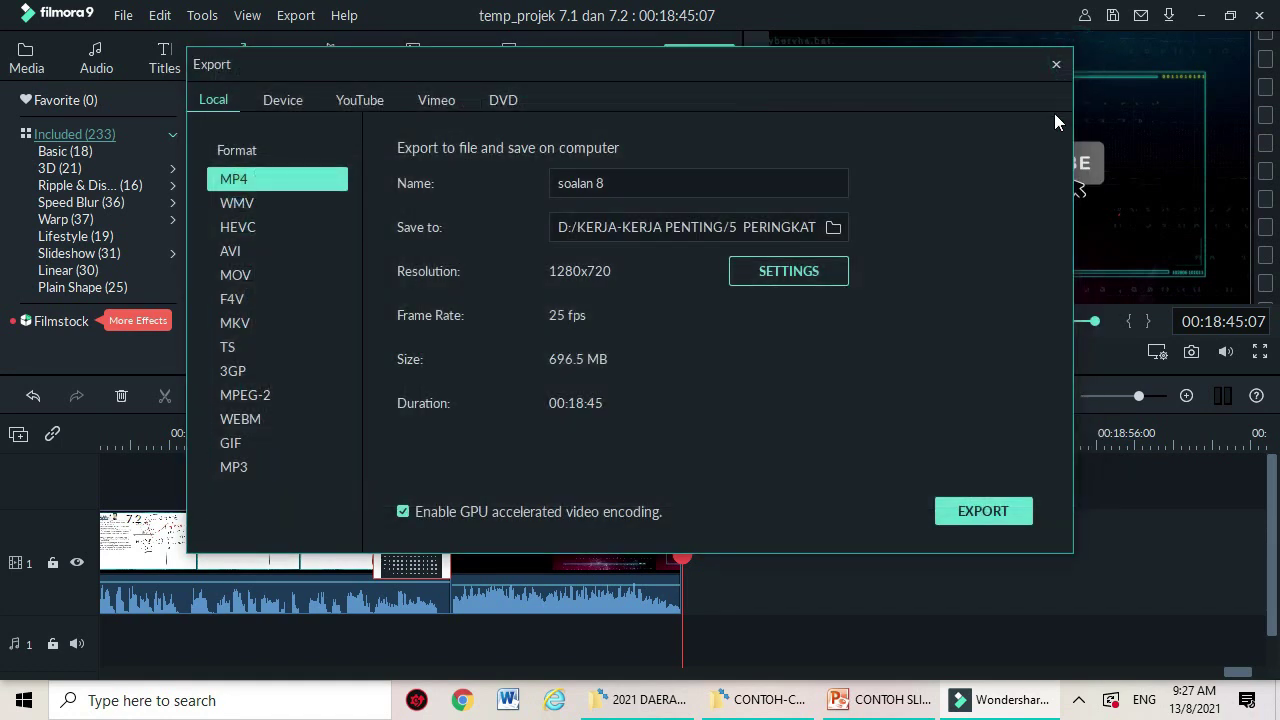
{"action": "left_click", "coordinate": [793, 272]}
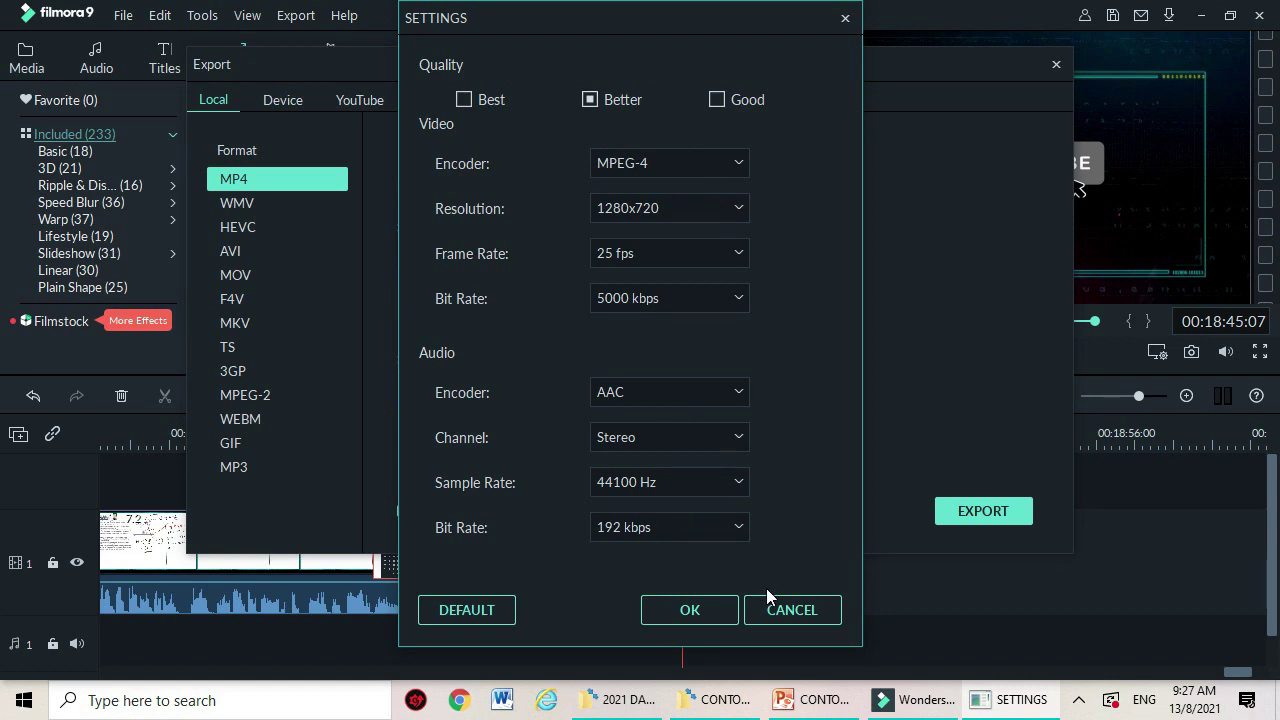
{"action": "left_click", "coordinate": [688, 610]}
{"action": "left_click", "coordinate": [937, 507]}
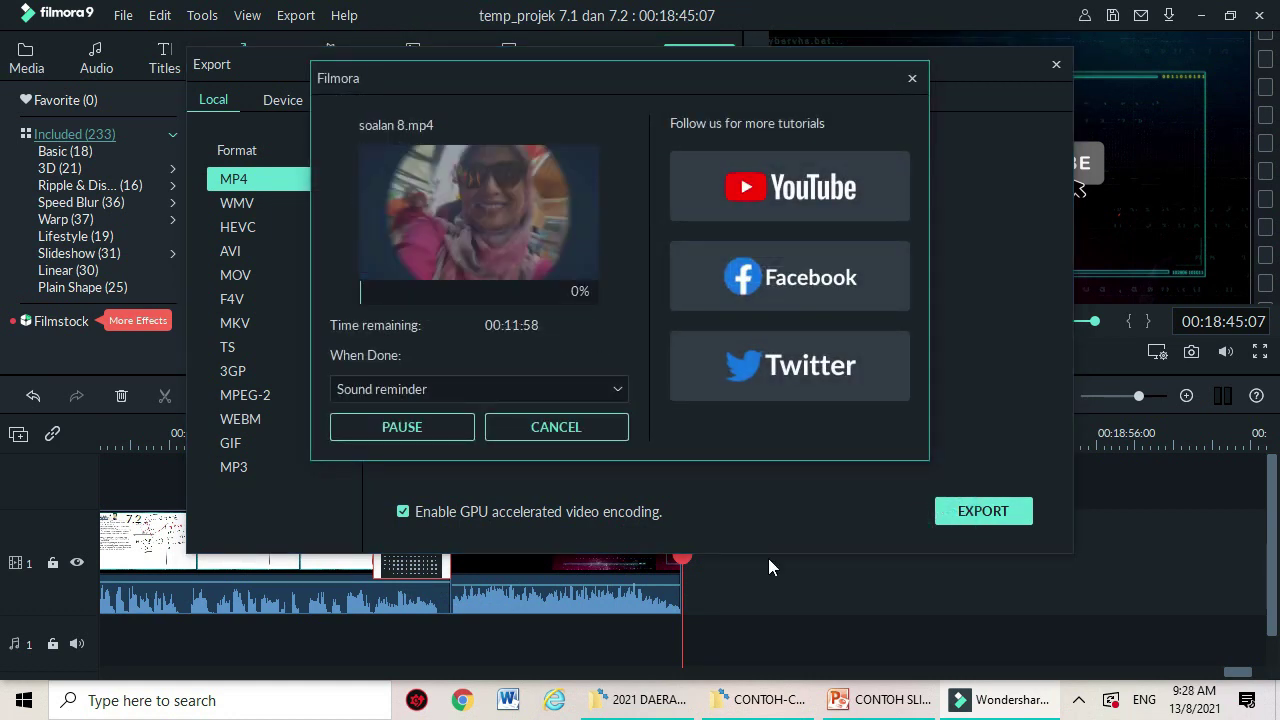
Abort the running soalan 8 export and close the export dialog
{"action": "left_click", "coordinate": [611, 438]}
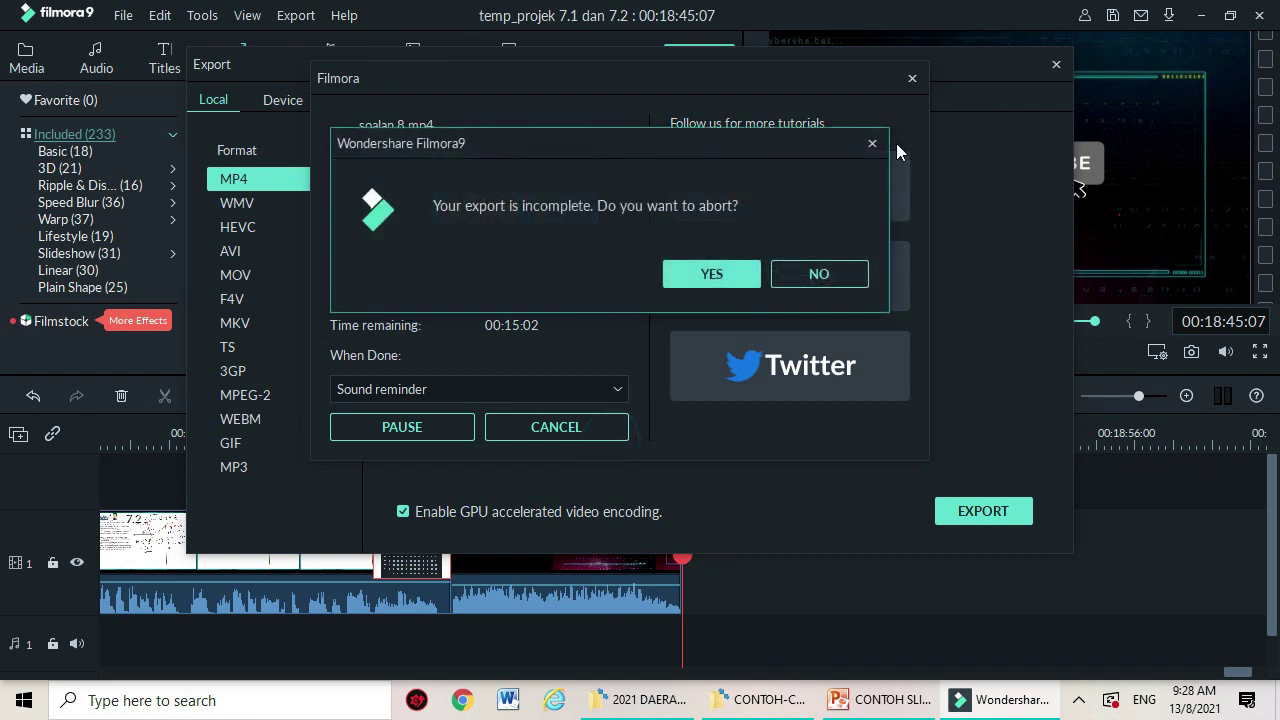
{"action": "left_click", "coordinate": [748, 286]}
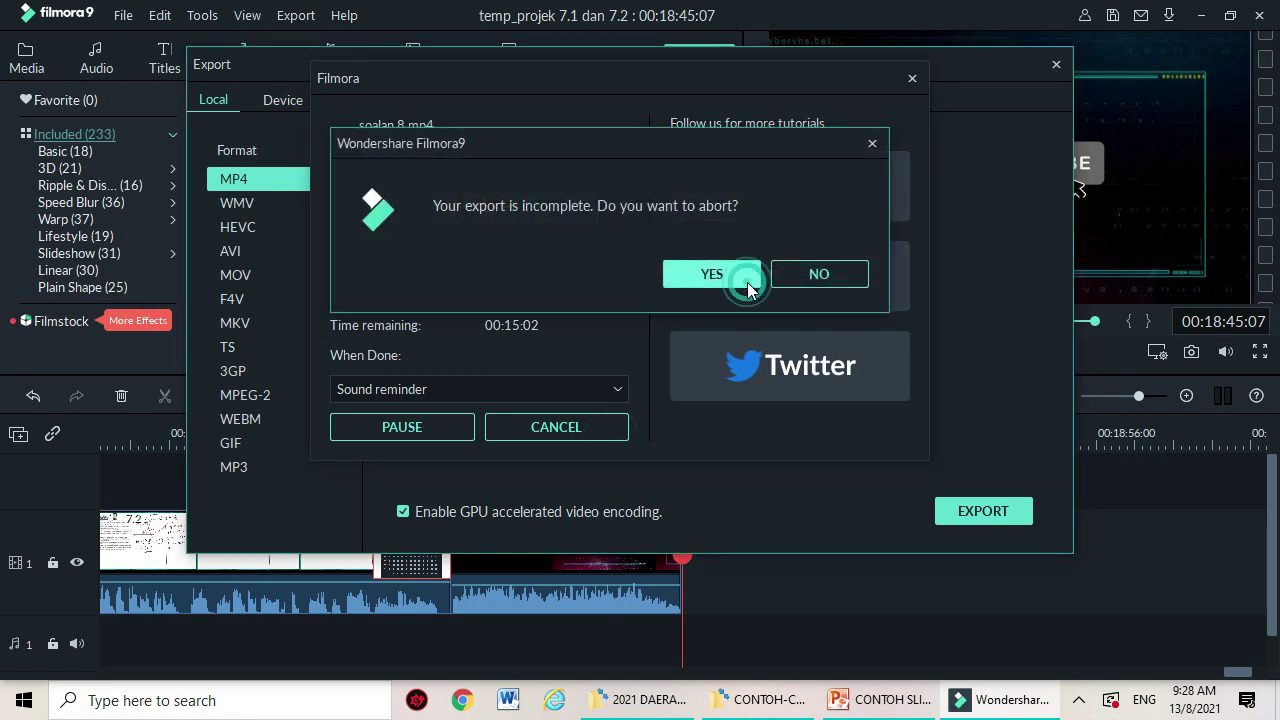
{"action": "left_click", "coordinate": [1055, 66]}
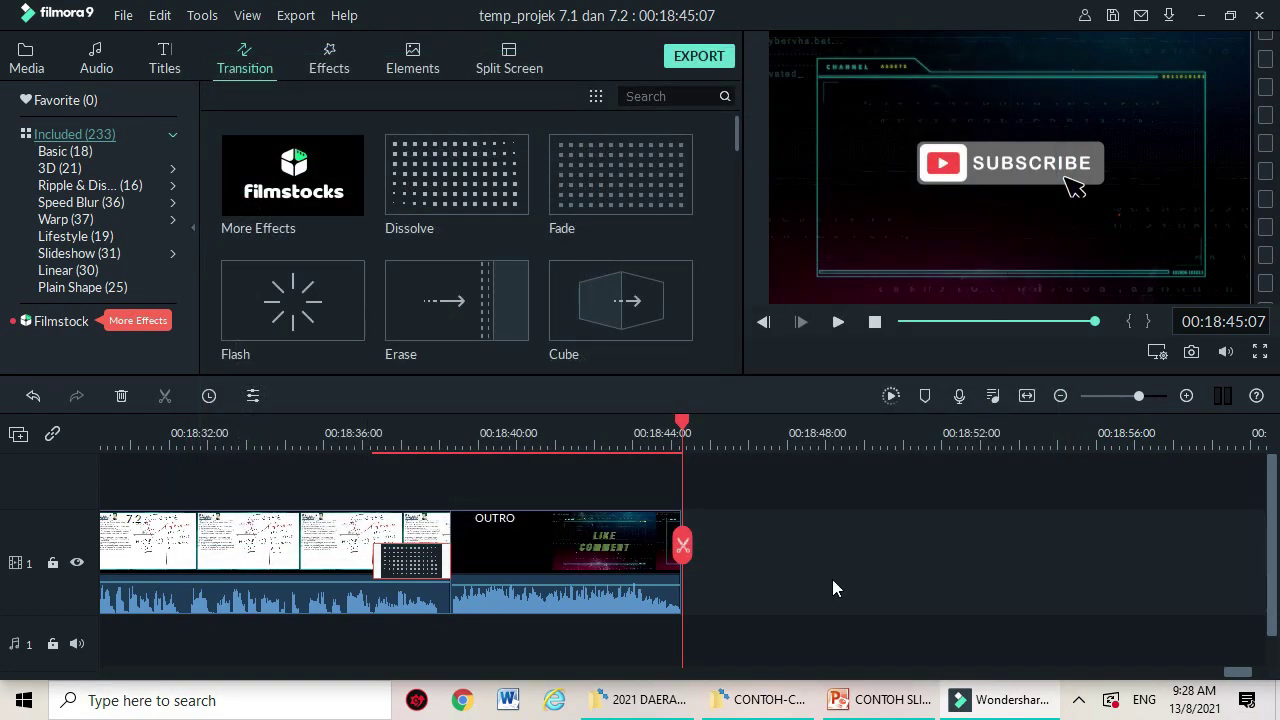
Delete the OUTRO clip and all remaining clips from the timeline, leaving the media library intact
{"action": "left_click", "coordinate": [26, 58]}
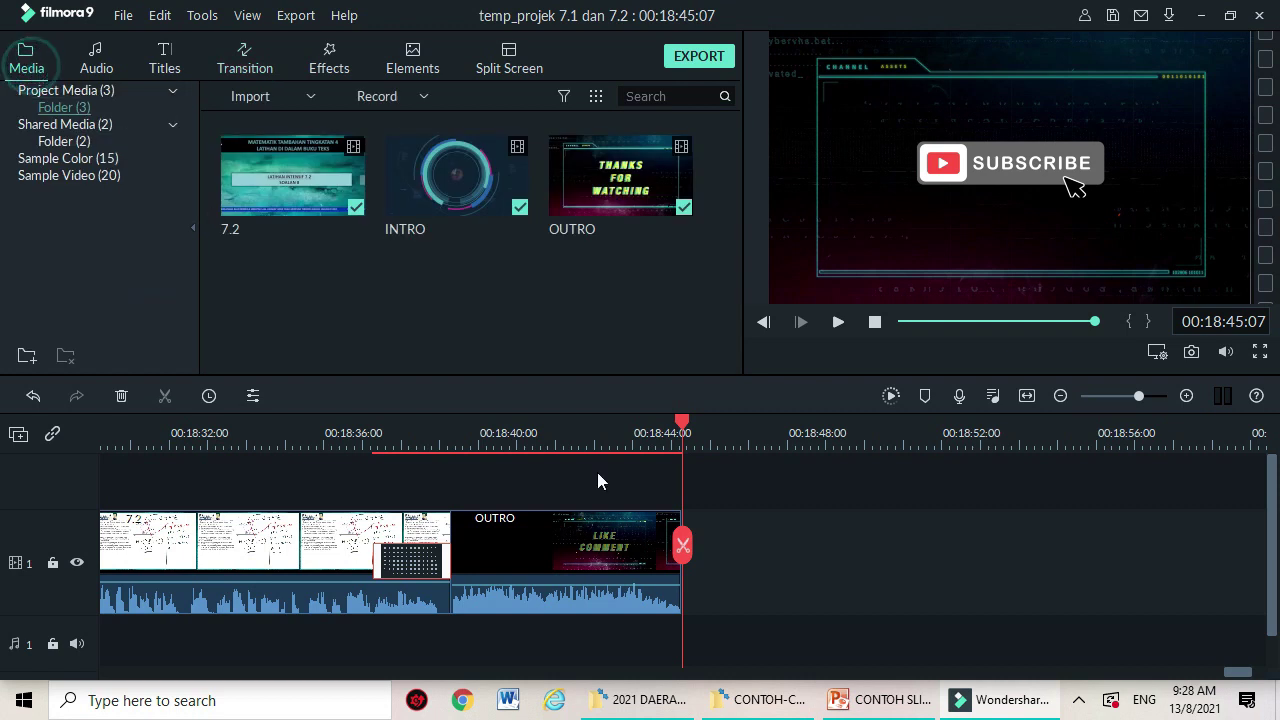
{"action": "left_click", "coordinate": [593, 575]}
{"action": "key", "text": "Delete"}
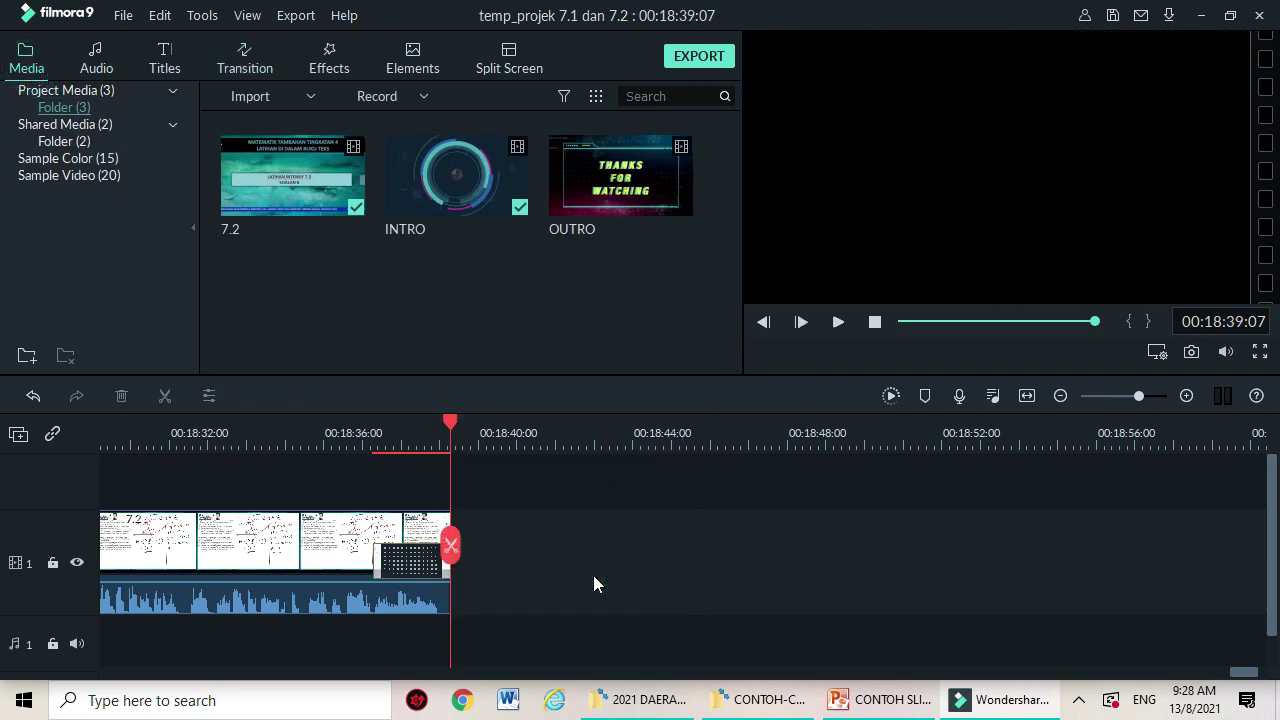
{"action": "left_click", "coordinate": [531, 577]}
{"action": "key", "text": "ctrl+a"}
{"action": "key", "text": "Delete"}
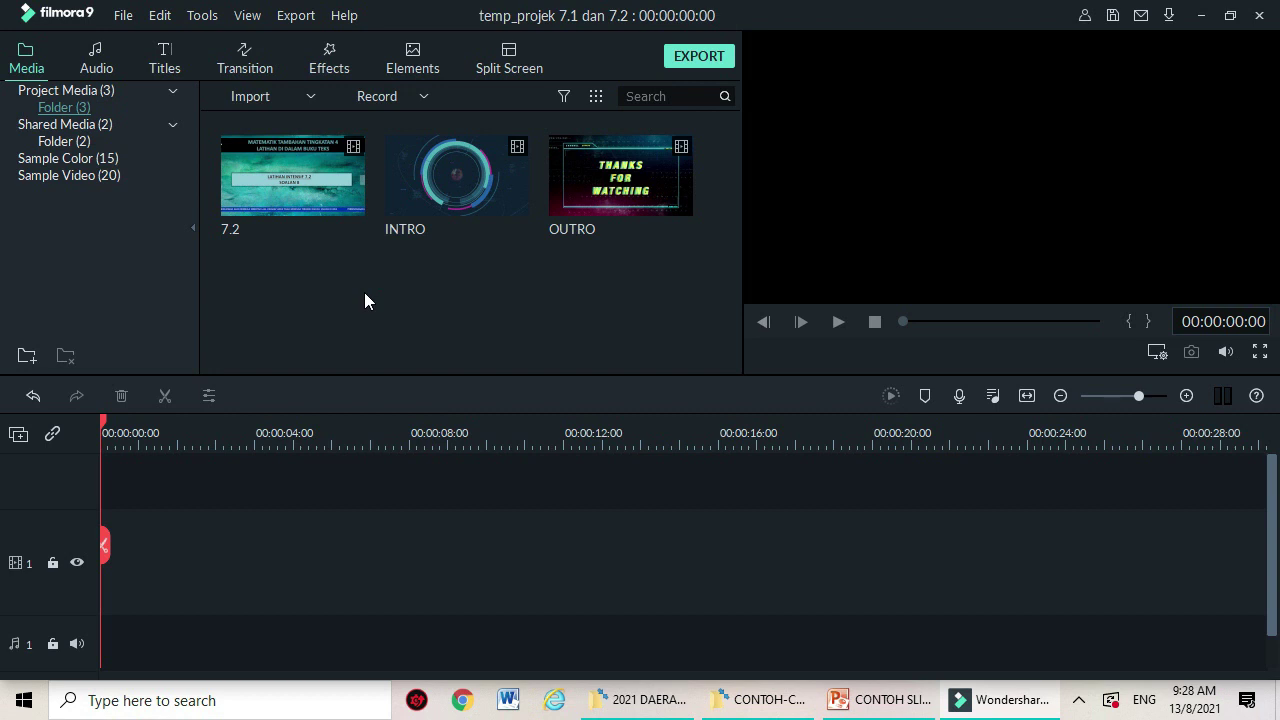
Add the full 7.2 clip to the empty timeline and place the playhead at 00:19:05:21, where the Soalan 9 narration starts
{"action": "mouse_move", "coordinate": [299, 193]}
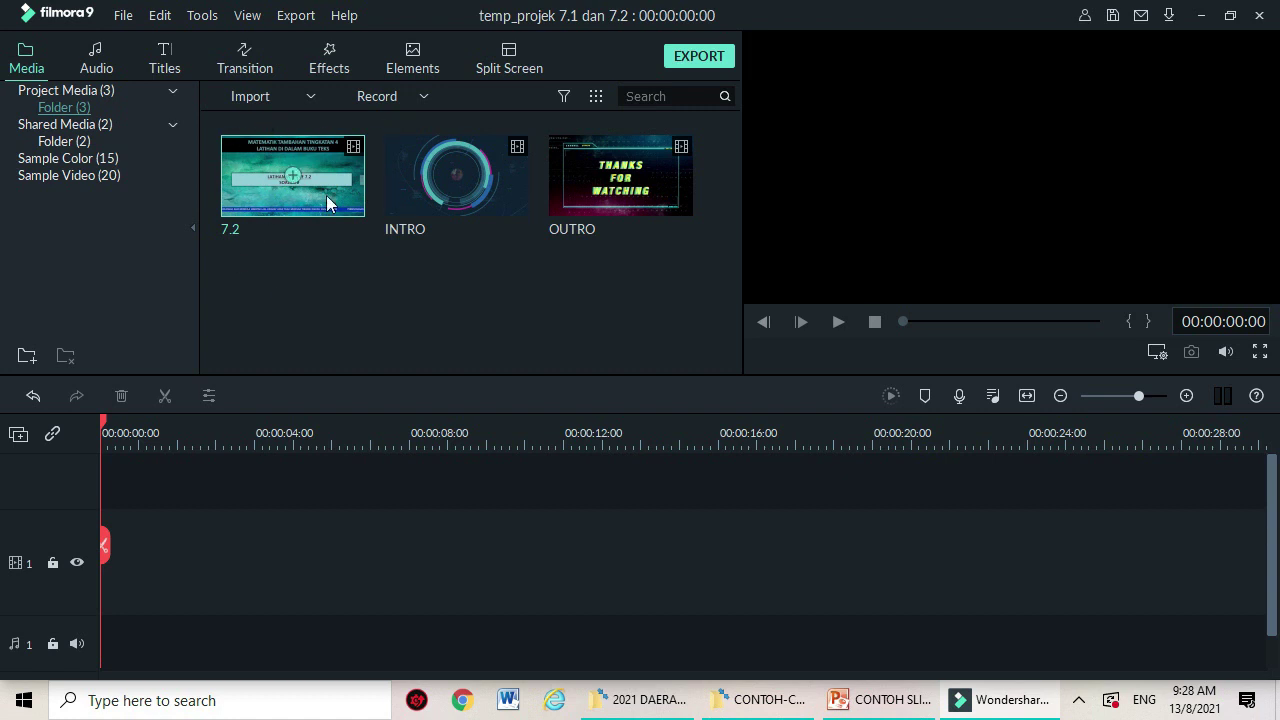
{"action": "left_click", "coordinate": [286, 161]}
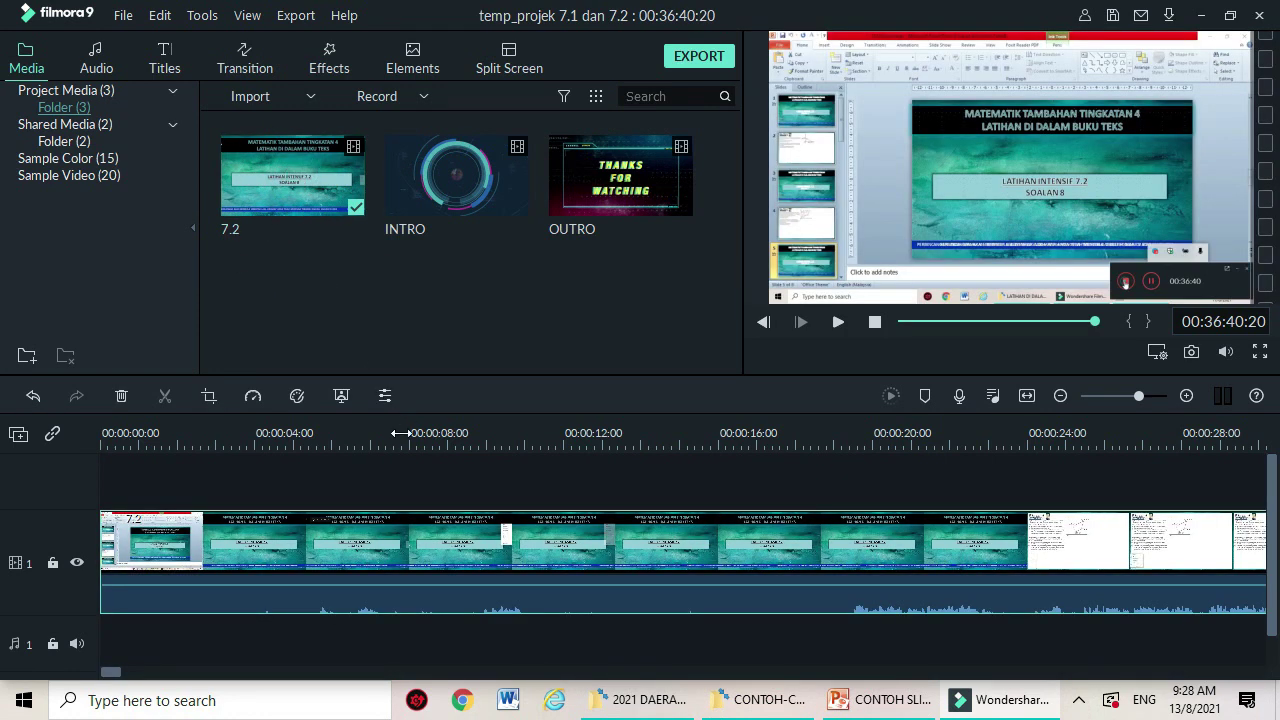
{"action": "left_click_drag", "start_coordinate": [1094, 321], "coordinate": [1001, 313]}
{"action": "left_click_drag", "start_coordinate": [1122, 417], "coordinate": [896, 460]}
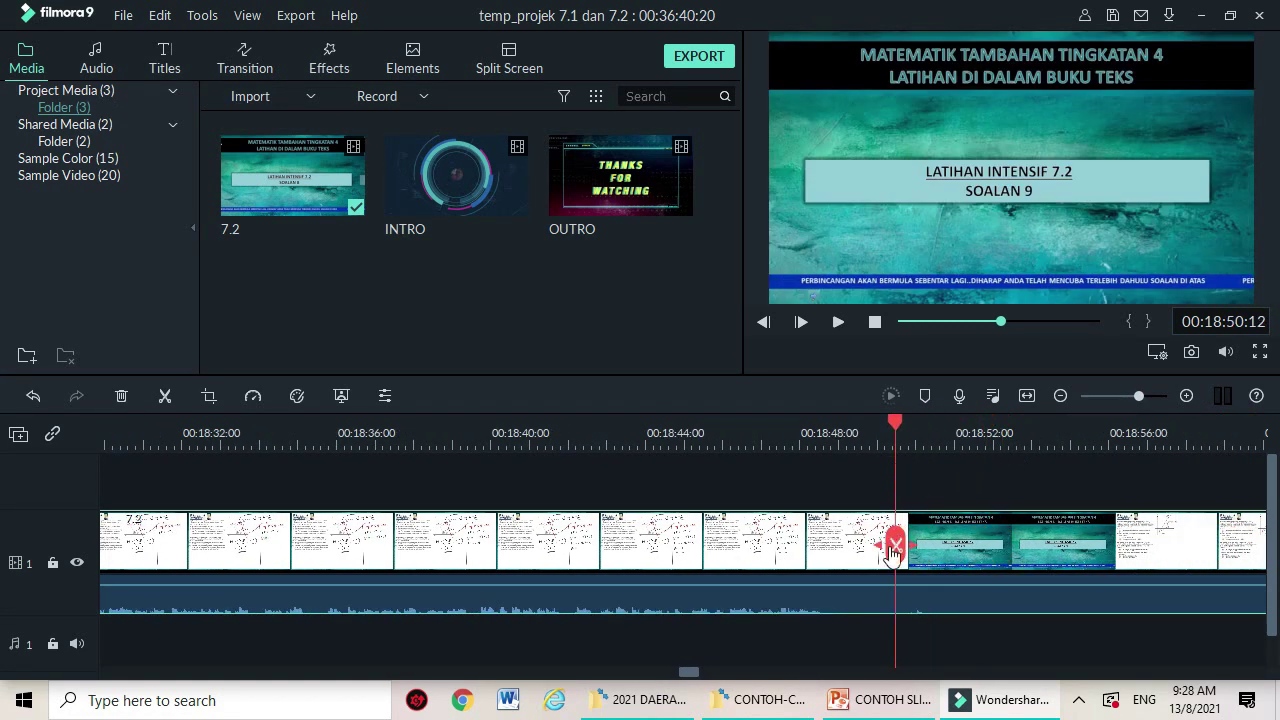
{"action": "left_click", "coordinate": [837, 323]}
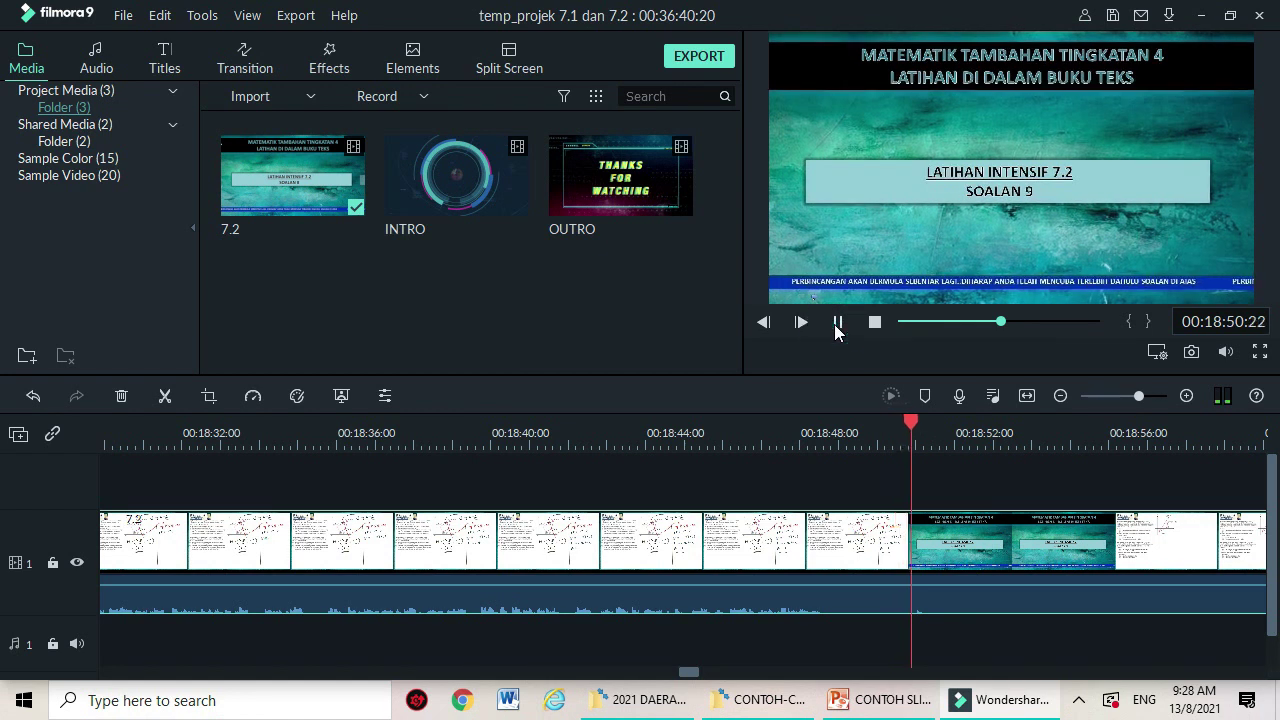
{"action": "left_click", "coordinate": [1056, 410]}
{"action": "left_click_drag", "start_coordinate": [1055, 406], "coordinate": [1042, 408]}
{"action": "left_click", "coordinate": [837, 323]}
{"action": "left_click", "coordinate": [837, 323]}
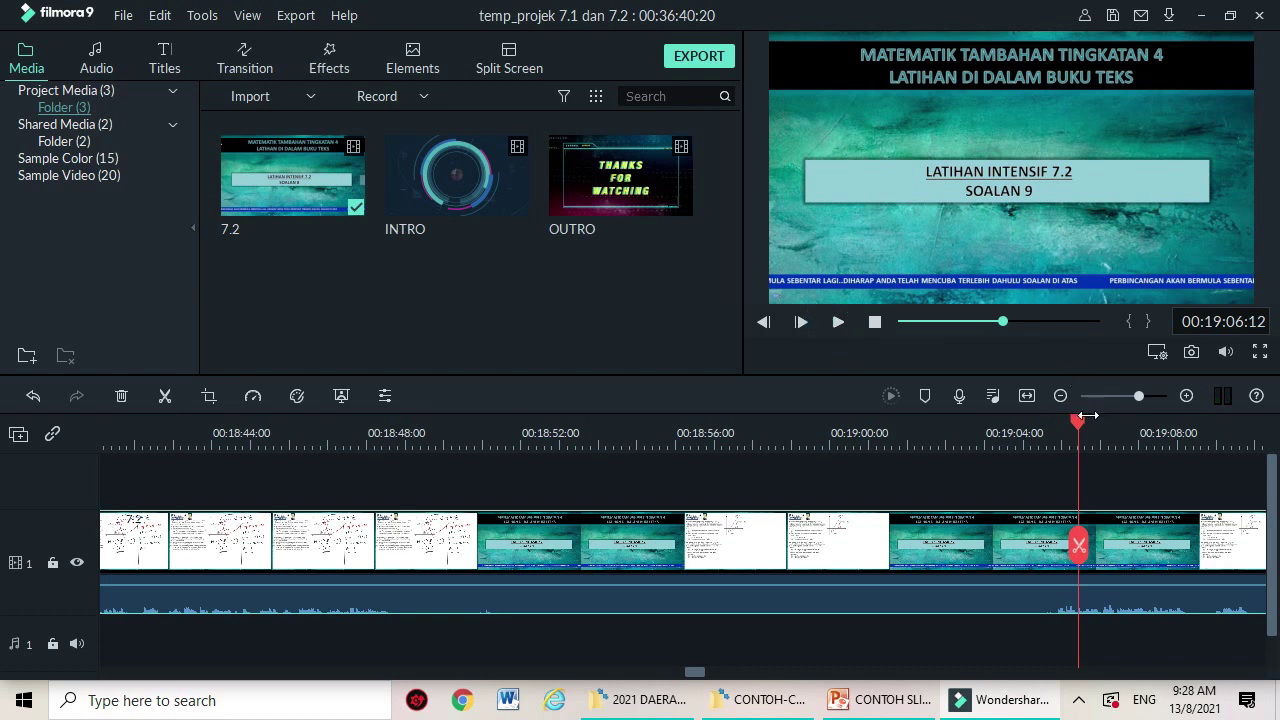
{"action": "left_click_drag", "start_coordinate": [1076, 417], "coordinate": [1056, 417]}
Raise the 7.2 clip's audio volume, split it at 00:19:05:21 and delete the part before the cut
{"action": "left_click_drag", "start_coordinate": [986, 588], "coordinate": [981, 582]}
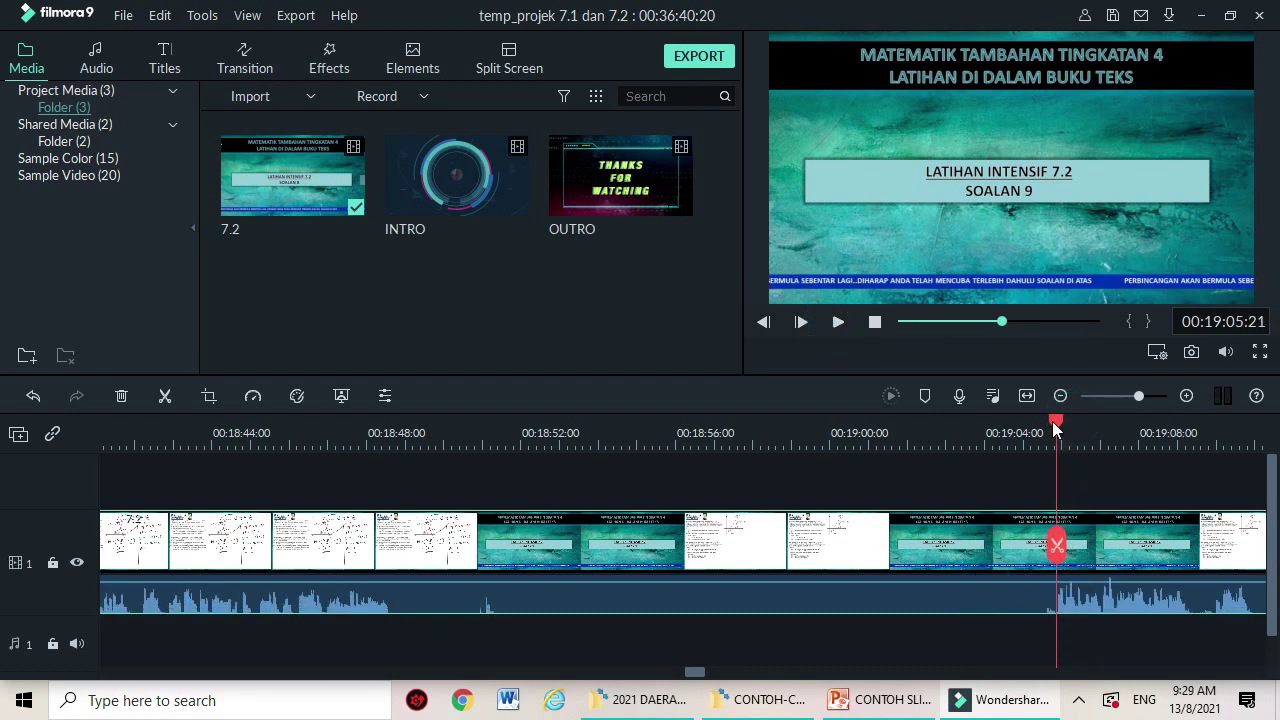
{"action": "left_click", "coordinate": [1056, 545]}
{"action": "left_click", "coordinate": [929, 597]}
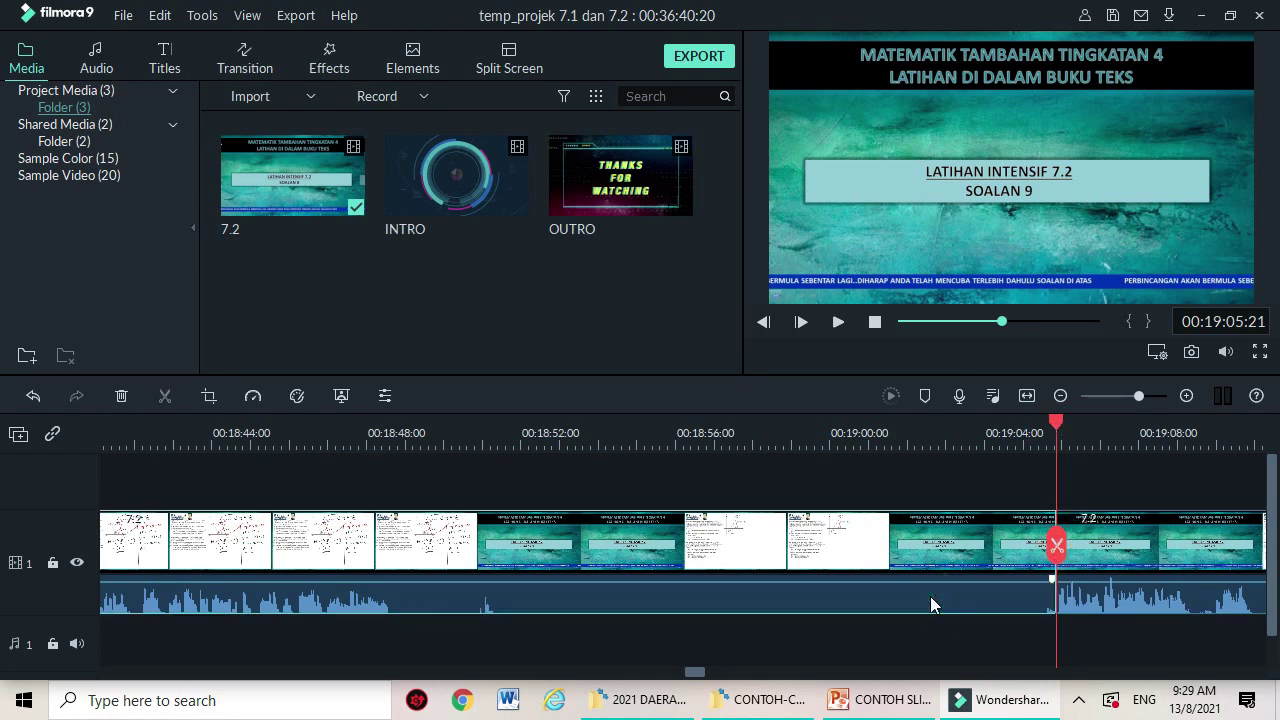
{"action": "key", "text": "Delete"}
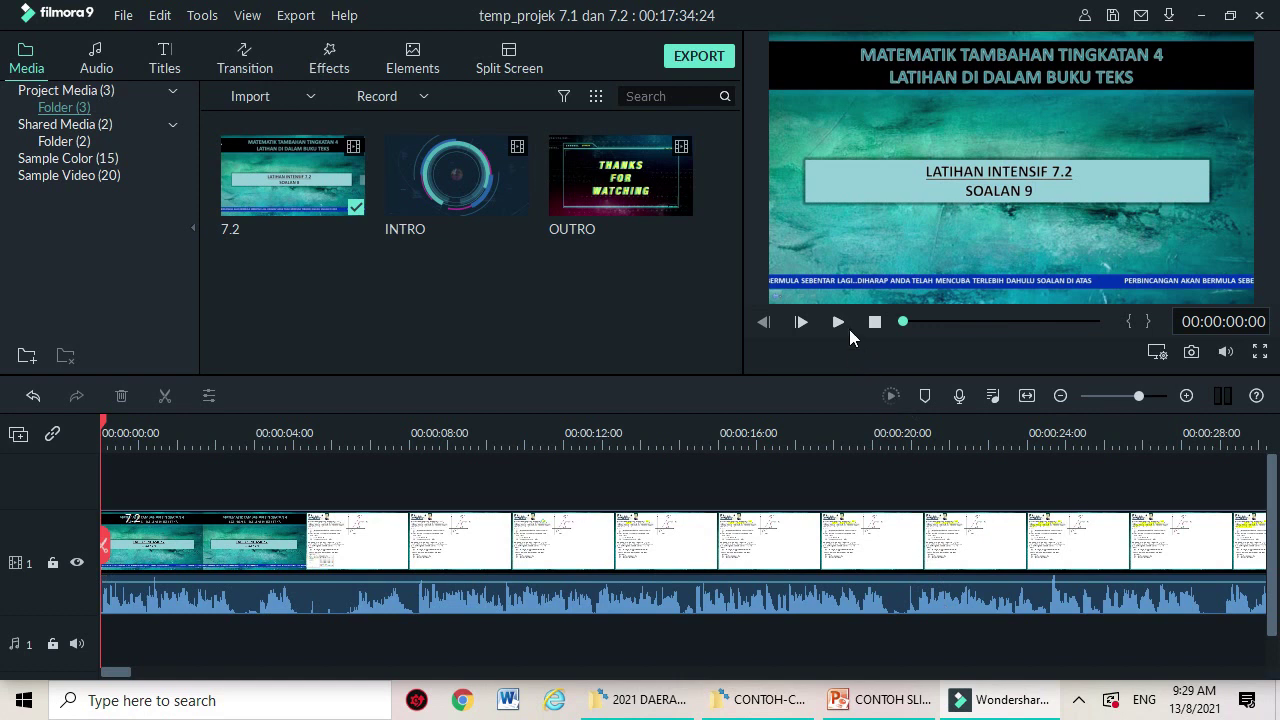
Play the trimmed Soalan 9 segment up to 00:00:03:19 and add the INTRO clip there
{"action": "left_click", "coordinate": [841, 322]}
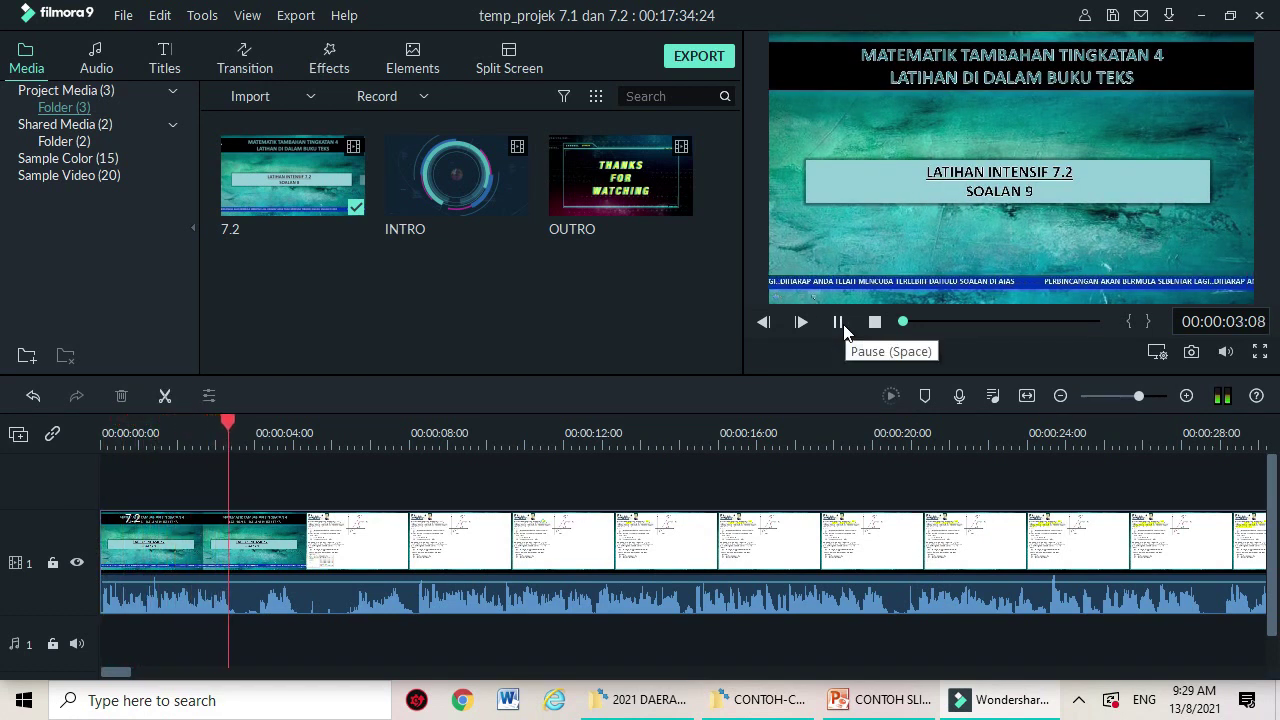
{"action": "left_click", "coordinate": [841, 324]}
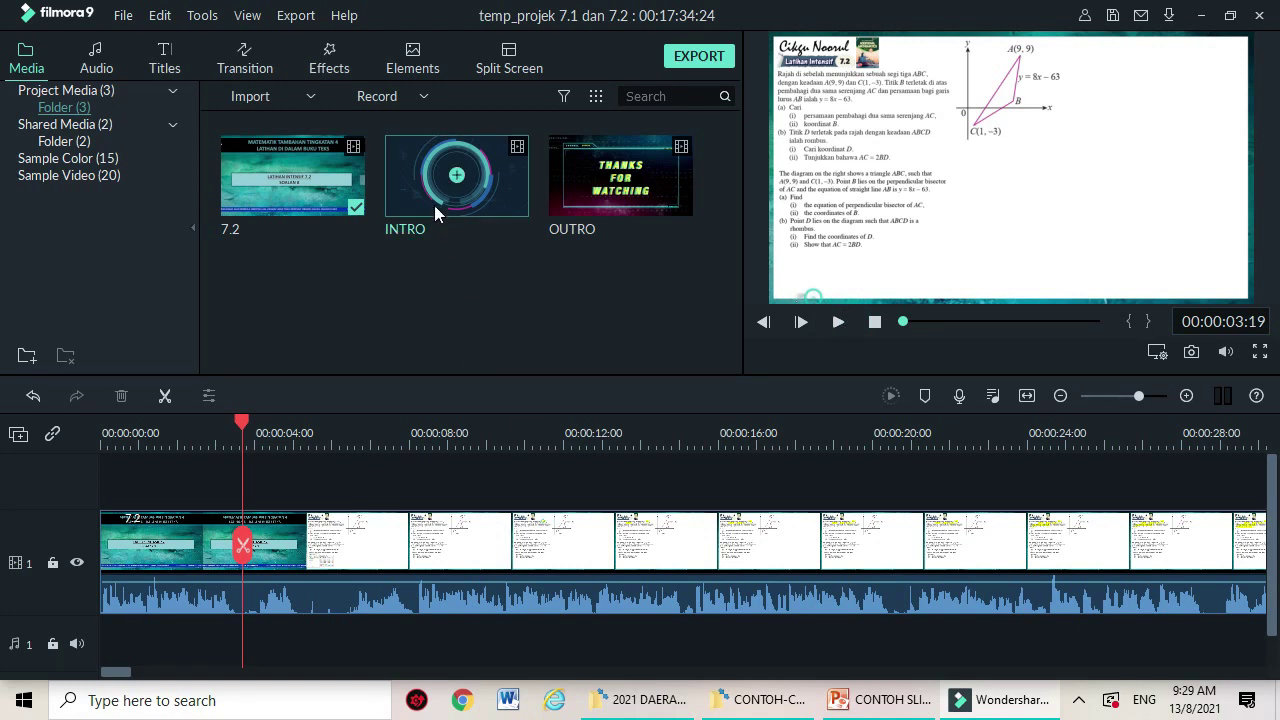
{"action": "left_click", "coordinate": [456, 177]}
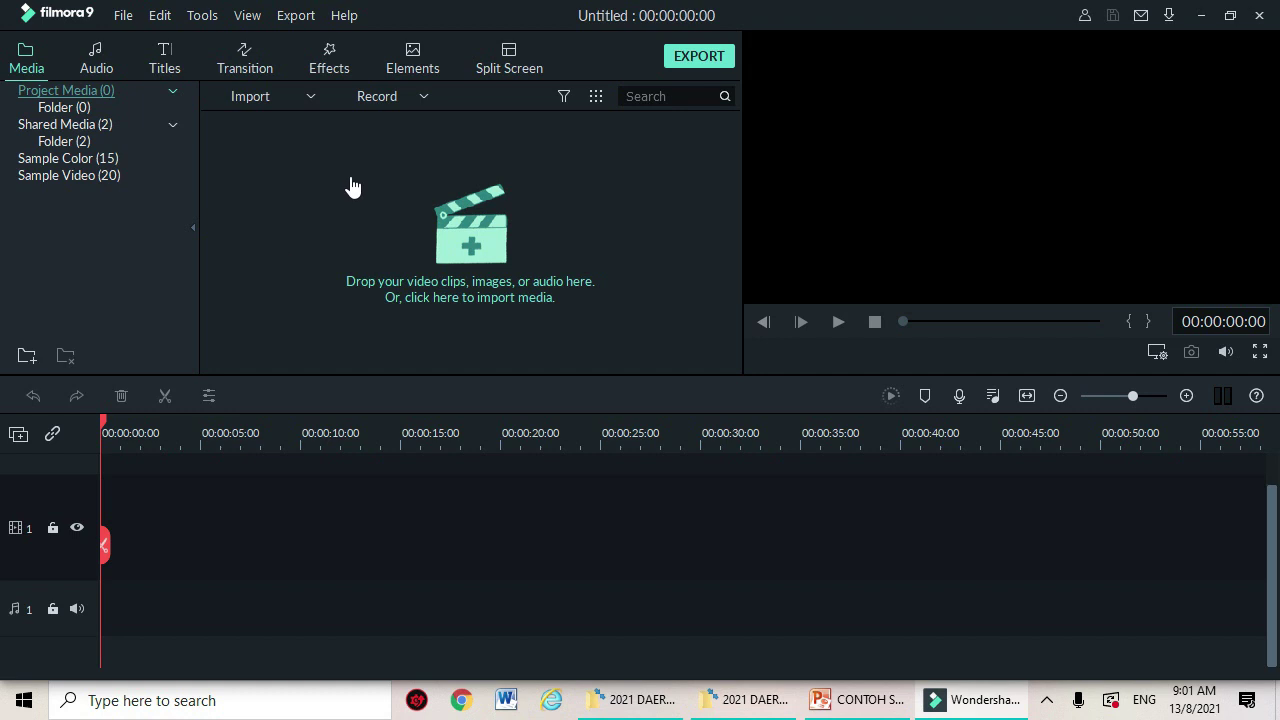
Start importing media files and open the RAKAMAN TELEFON - TEMBERENG GARIS folder inside CONTOH-CONTOH RAKAMAN
{"action": "left_click", "coordinate": [123, 17]}
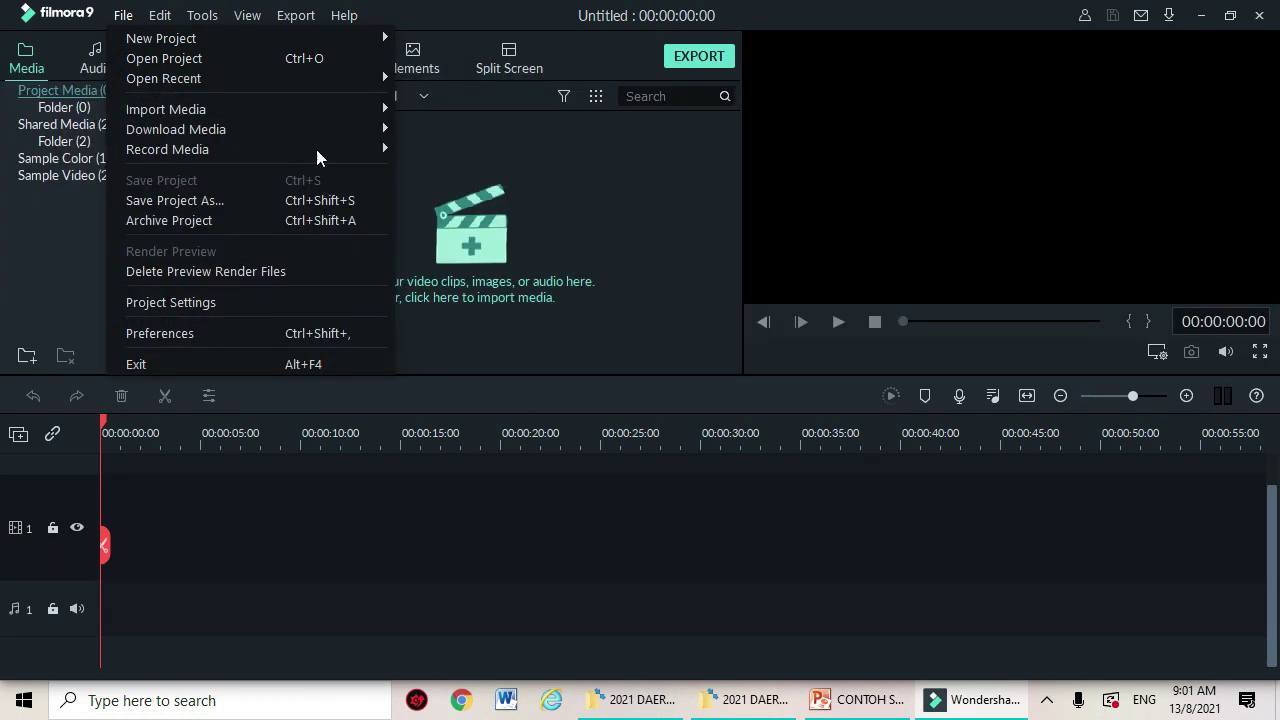
{"action": "mouse_move", "coordinate": [300, 109]}
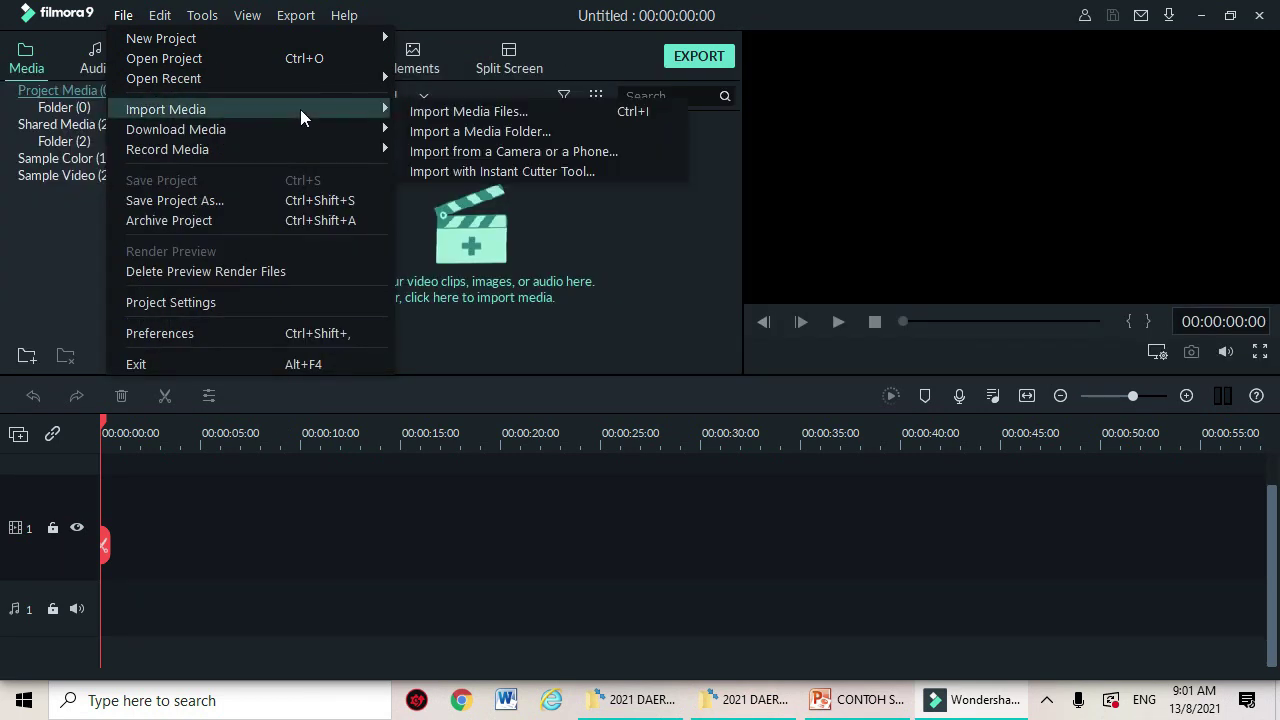
{"action": "left_click", "coordinate": [413, 111]}
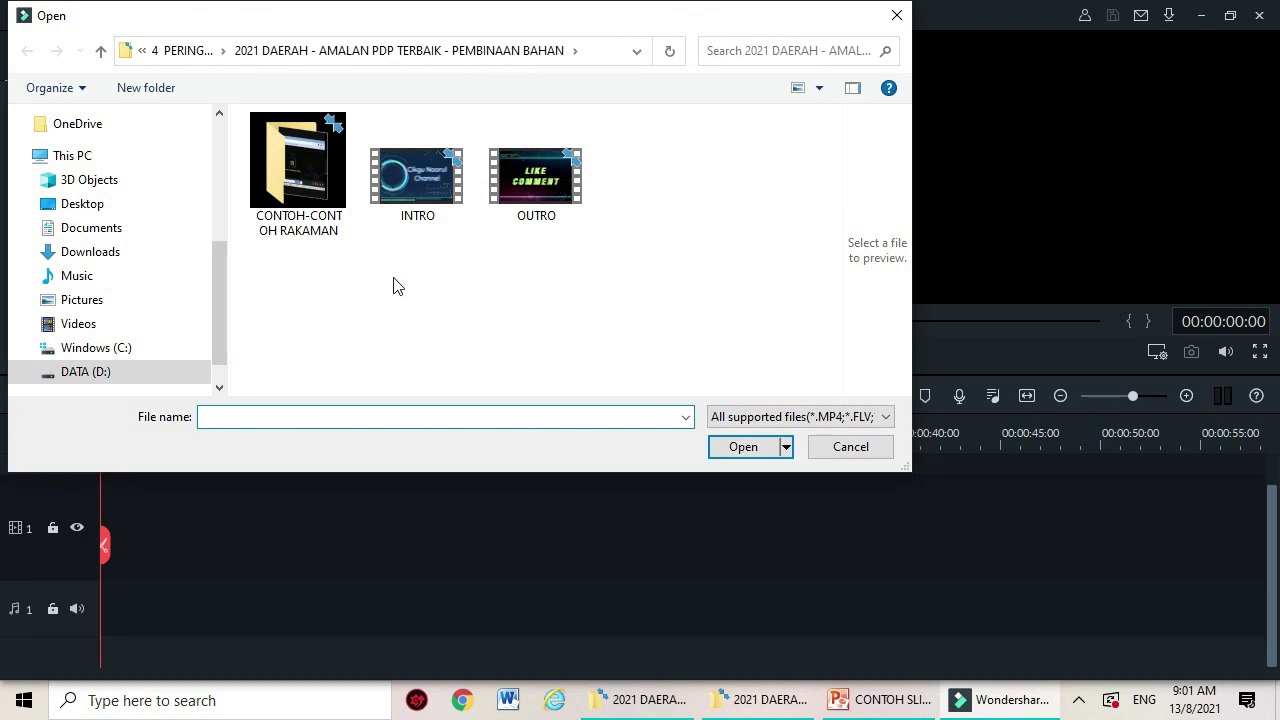
{"action": "double_click", "coordinate": [293, 170]}
{"action": "double_click", "coordinate": [280, 177]}
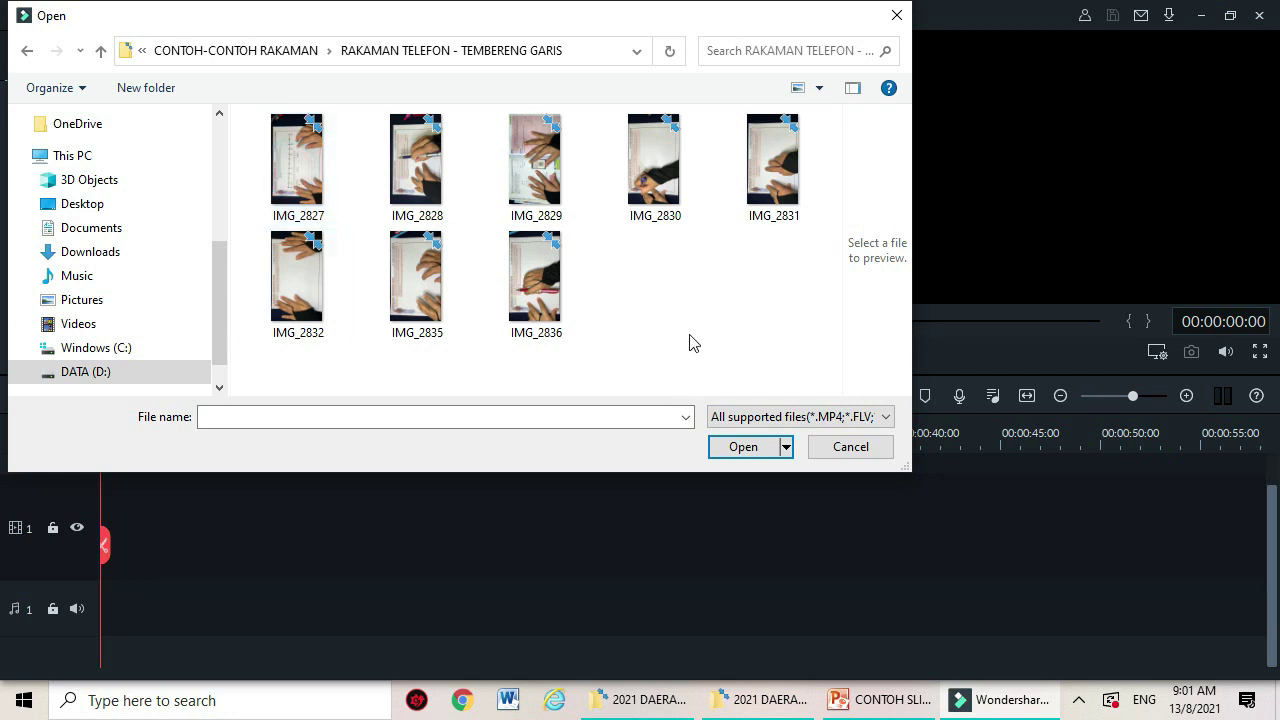
Import all eight IMG phone recordings from the folder into the project media and accept the creation of proxy files
{"action": "left_click", "coordinate": [318, 205]}
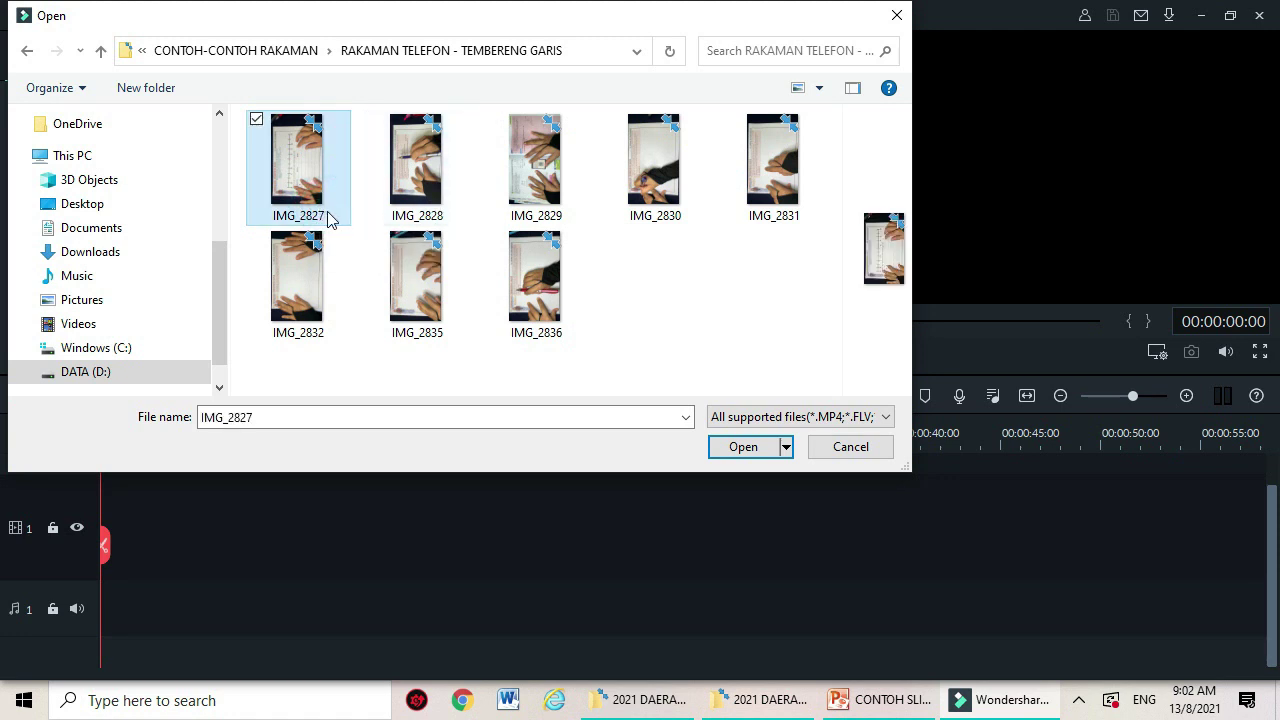
{"action": "left_click", "coordinate": [416, 208], "text": "ctrl"}
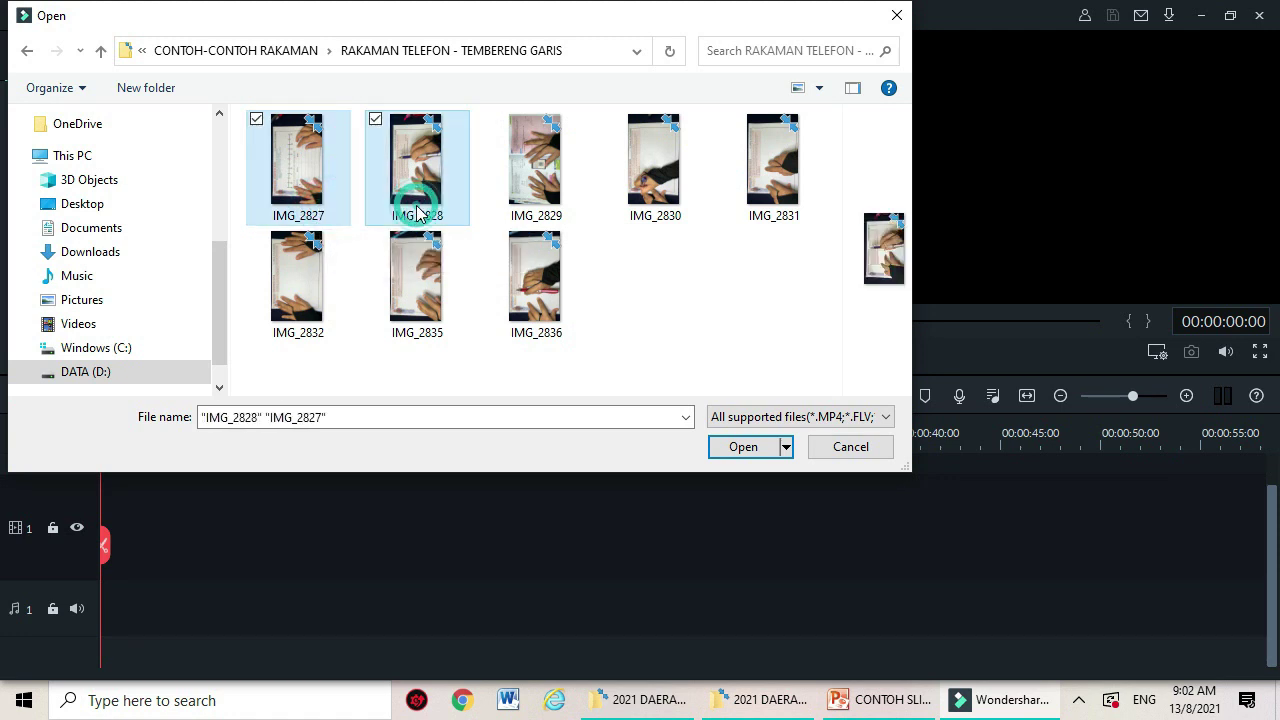
{"action": "left_click", "coordinate": [425, 293], "text": "ctrl"}
{"action": "left_click", "coordinate": [535, 197], "text": "ctrl"}
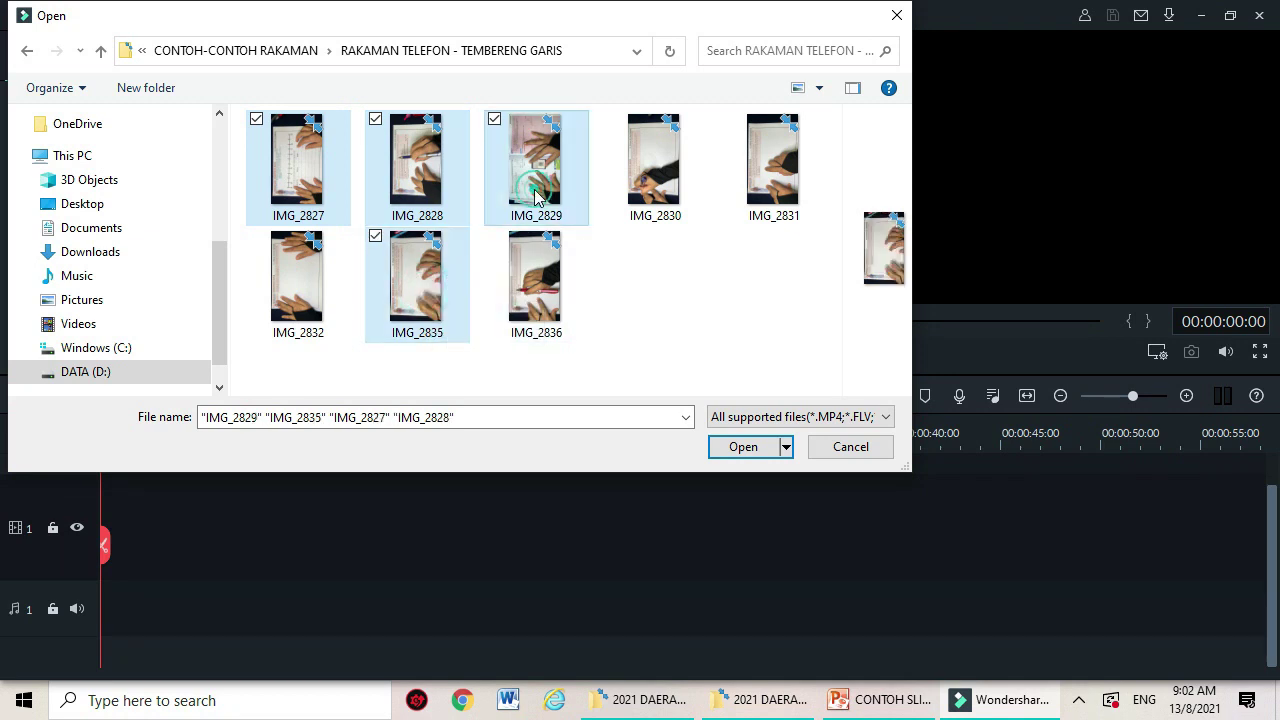
{"action": "left_click", "coordinate": [624, 303]}
{"action": "key", "text": "ctrl+a"}
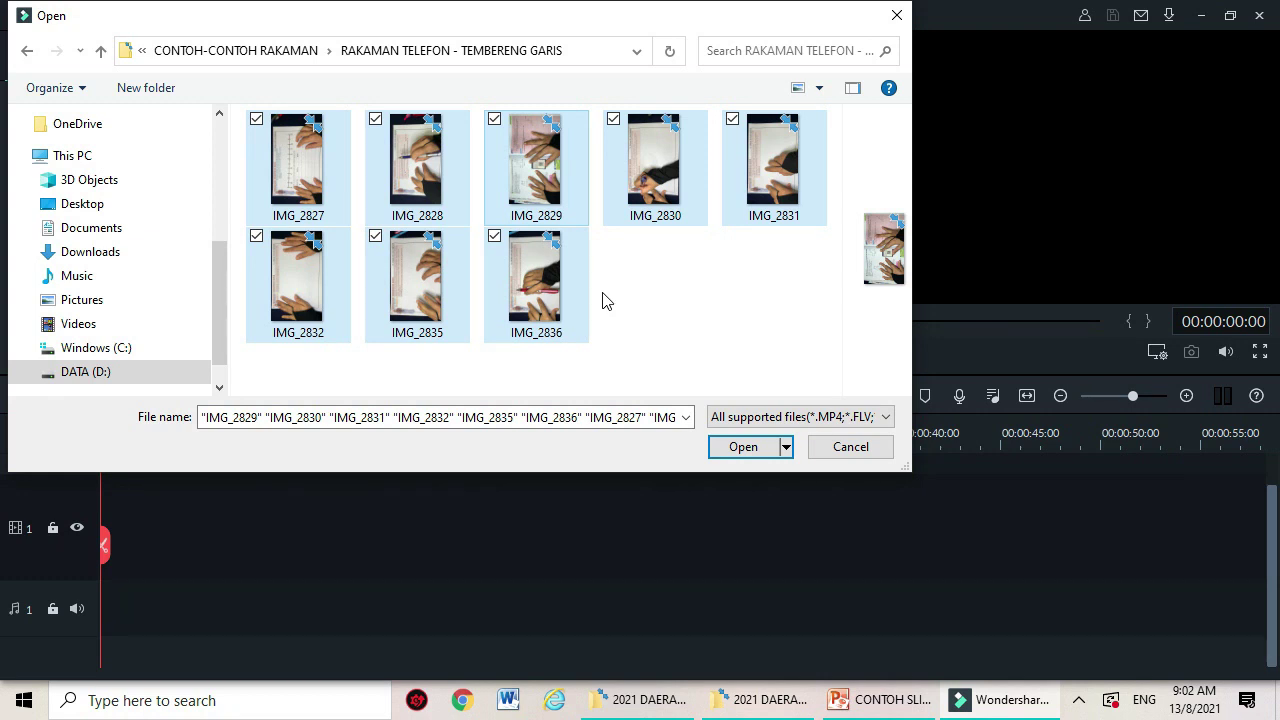
{"action": "left_click", "coordinate": [735, 455]}
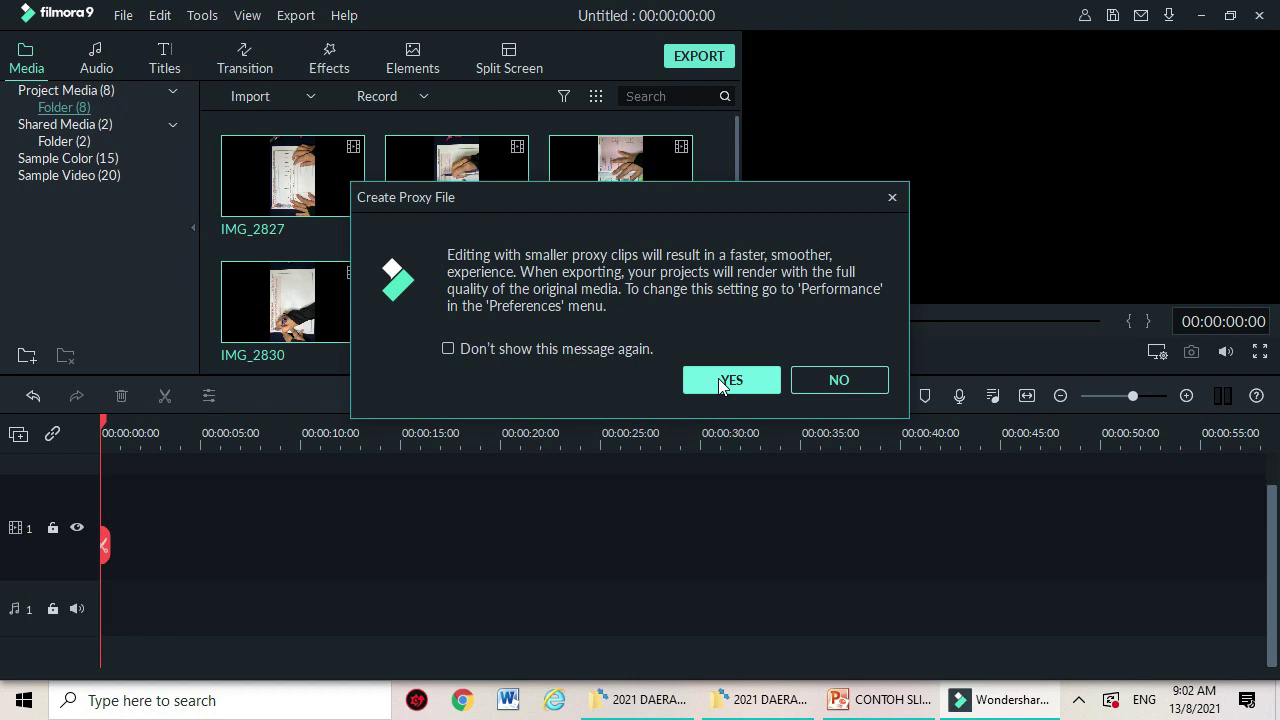
{"action": "left_click", "coordinate": [718, 380]}
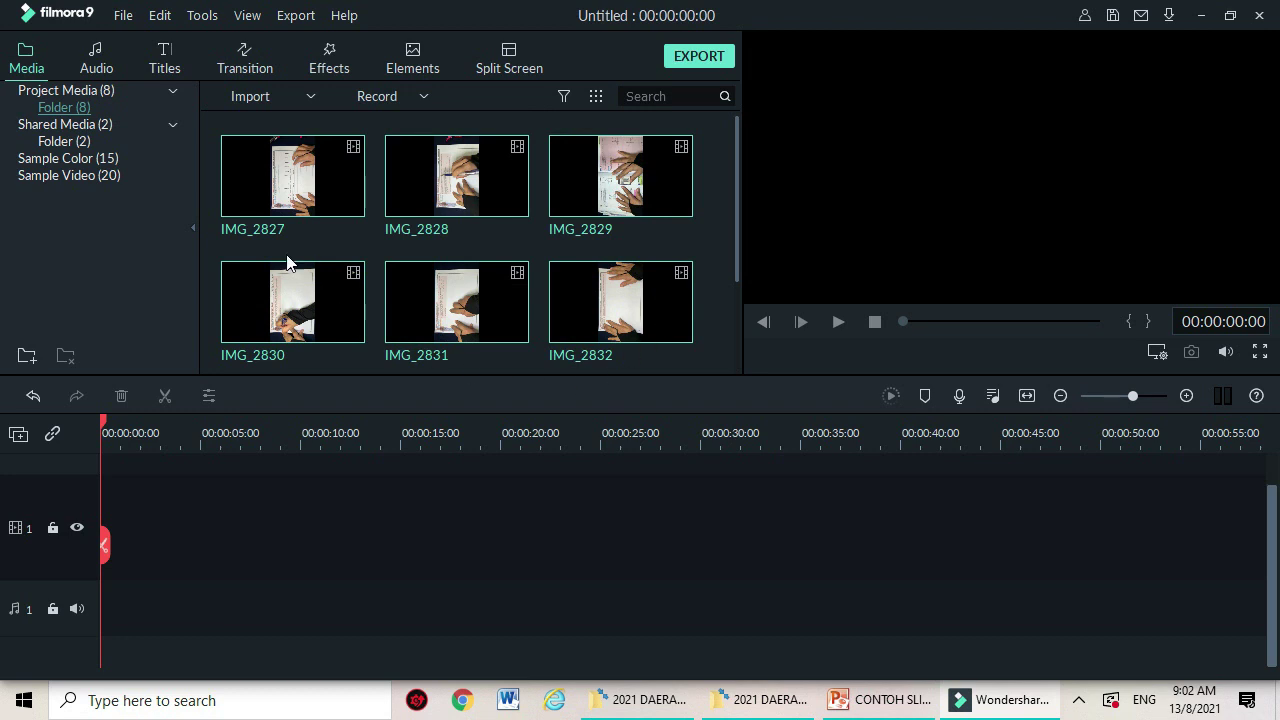
{"action": "scroll", "coordinate": [610, 275], "scroll_direction": "down", "scroll_amount": 3}
{"action": "scroll", "coordinate": [600, 295], "scroll_direction": "up", "scroll_amount": 3}
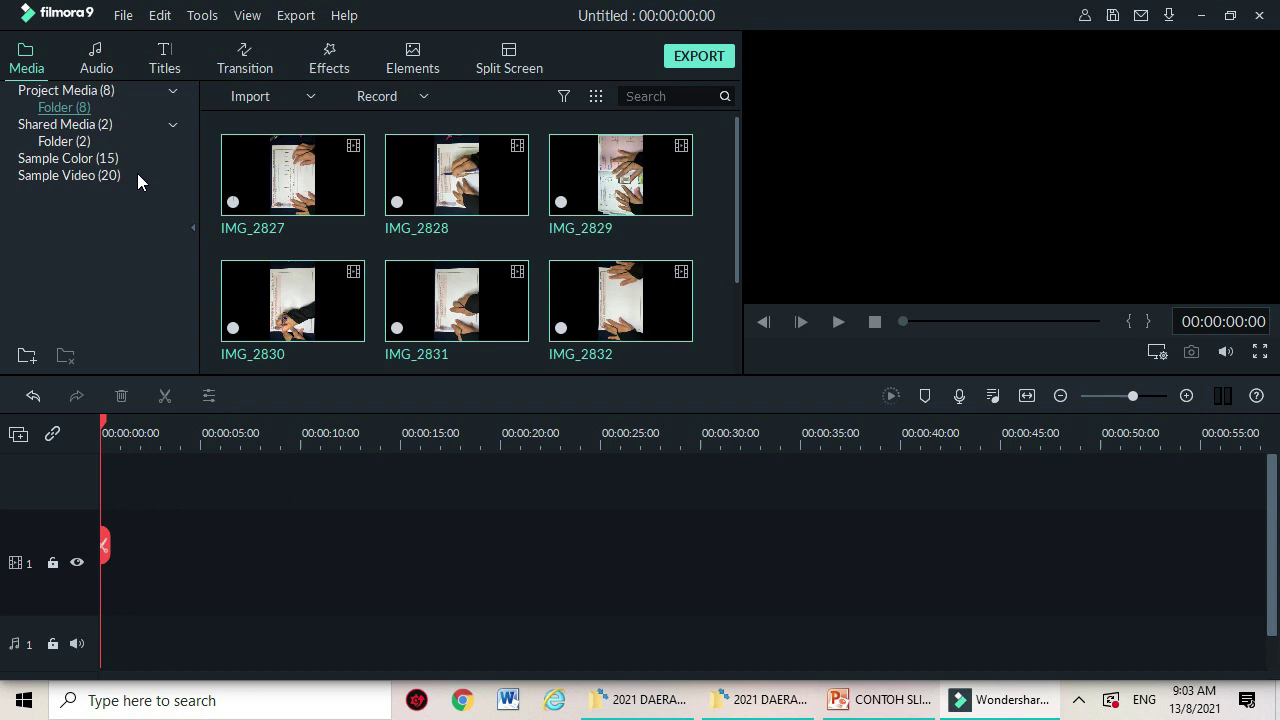
Import the INTRO and OUTRO videos from the 2021 DAERAH - AMALAN PDP TERBAIK - PEMBINAAN BAHAN folder
{"action": "left_click", "coordinate": [124, 22]}
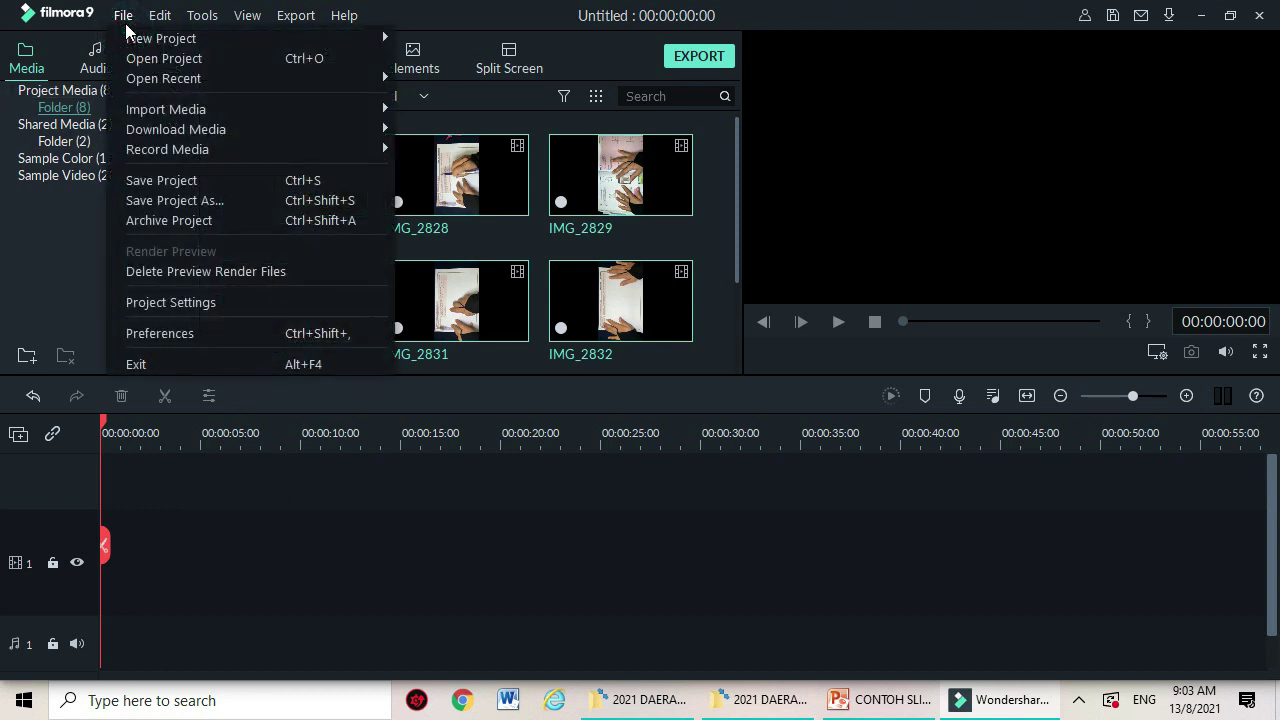
{"action": "mouse_move", "coordinate": [124, 38]}
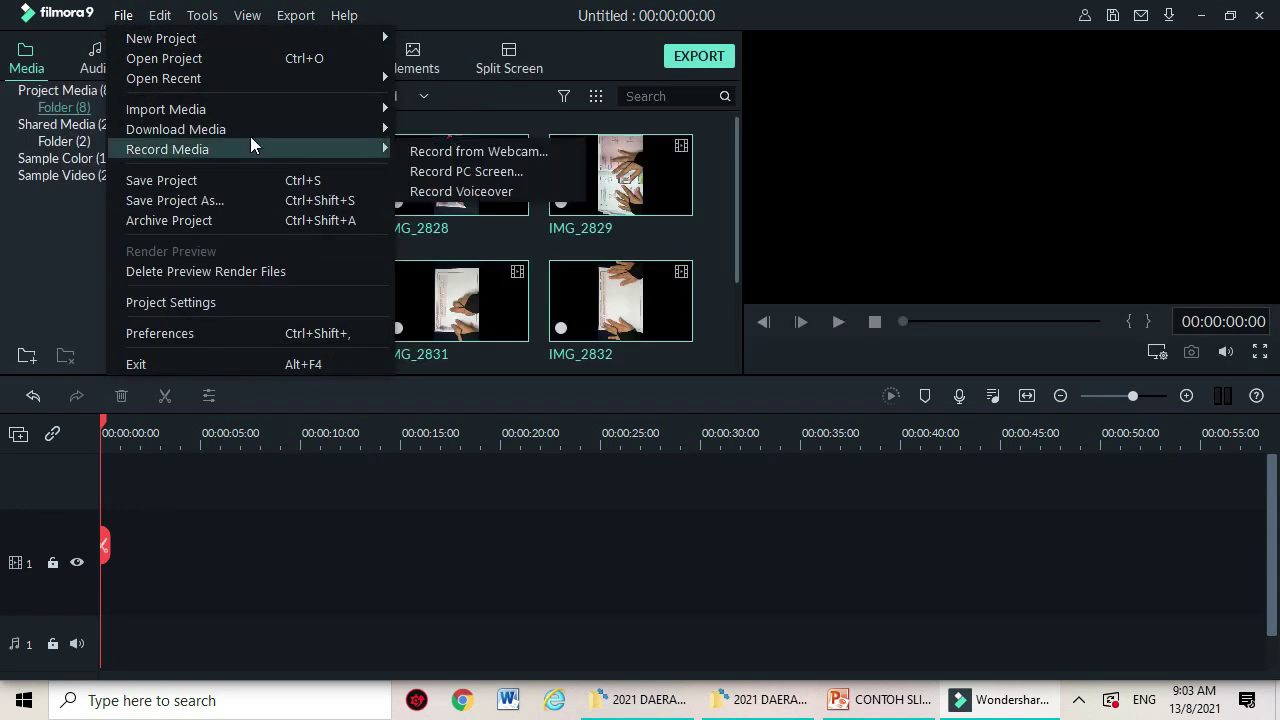
{"action": "left_click", "coordinate": [247, 115]}
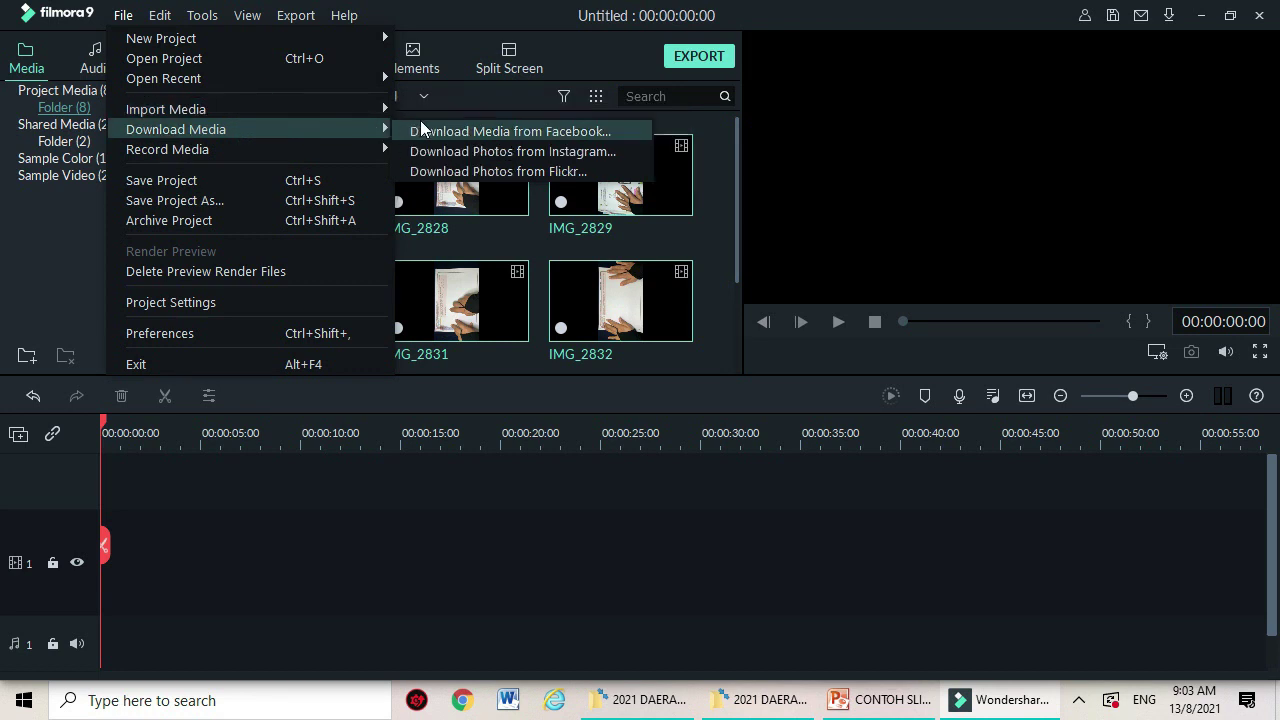
{"action": "left_click", "coordinate": [412, 111]}
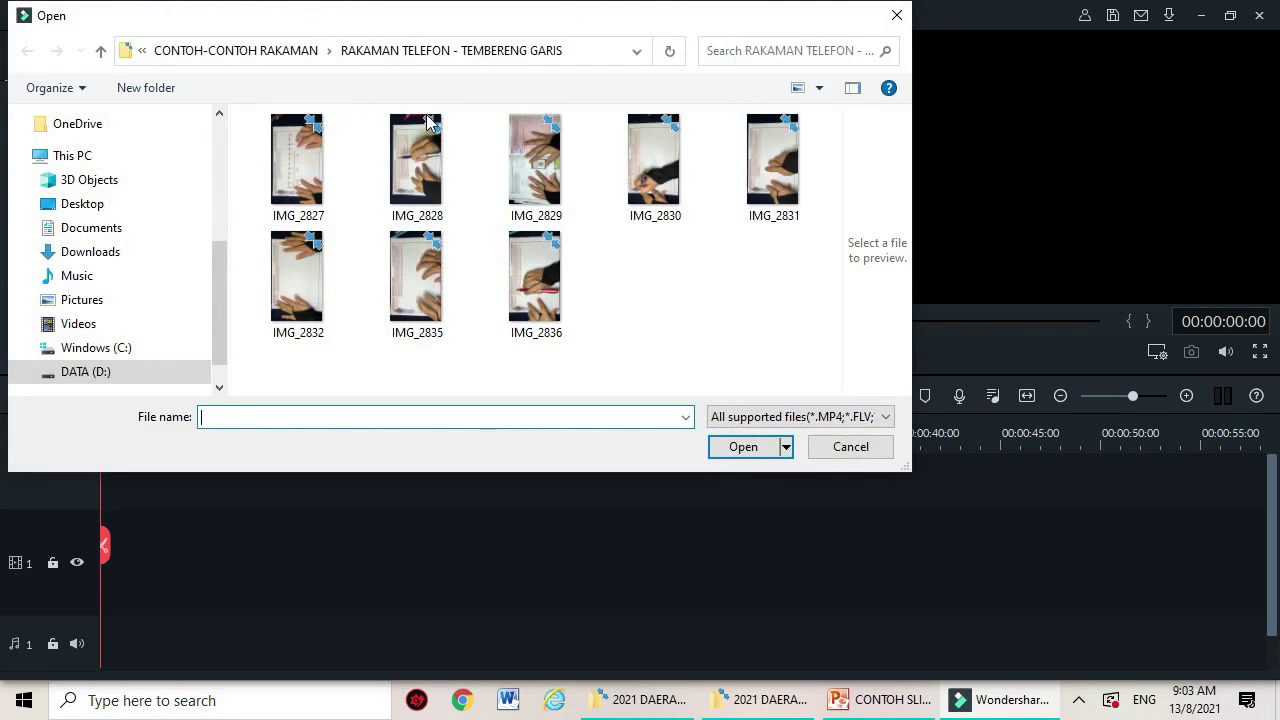
{"action": "left_click", "coordinate": [102, 52]}
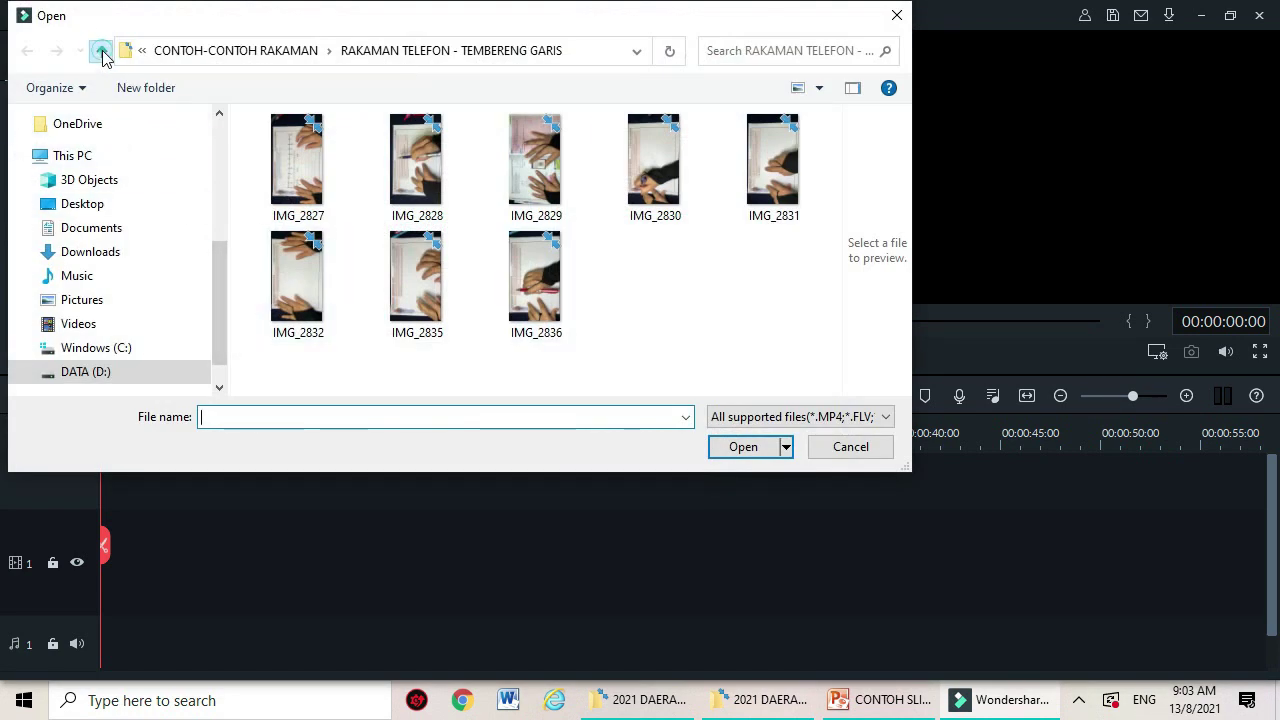
{"action": "left_click", "coordinate": [102, 52]}
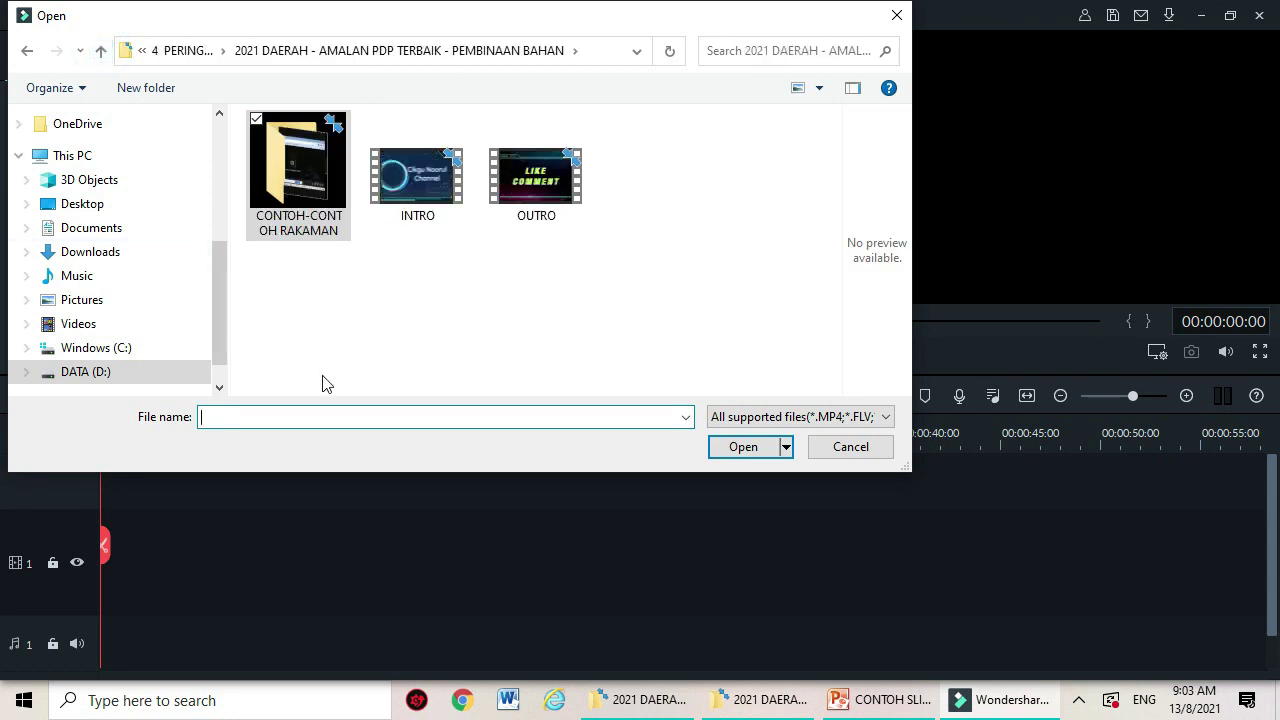
{"action": "left_click", "coordinate": [528, 334]}
{"action": "left_click", "coordinate": [410, 192]}
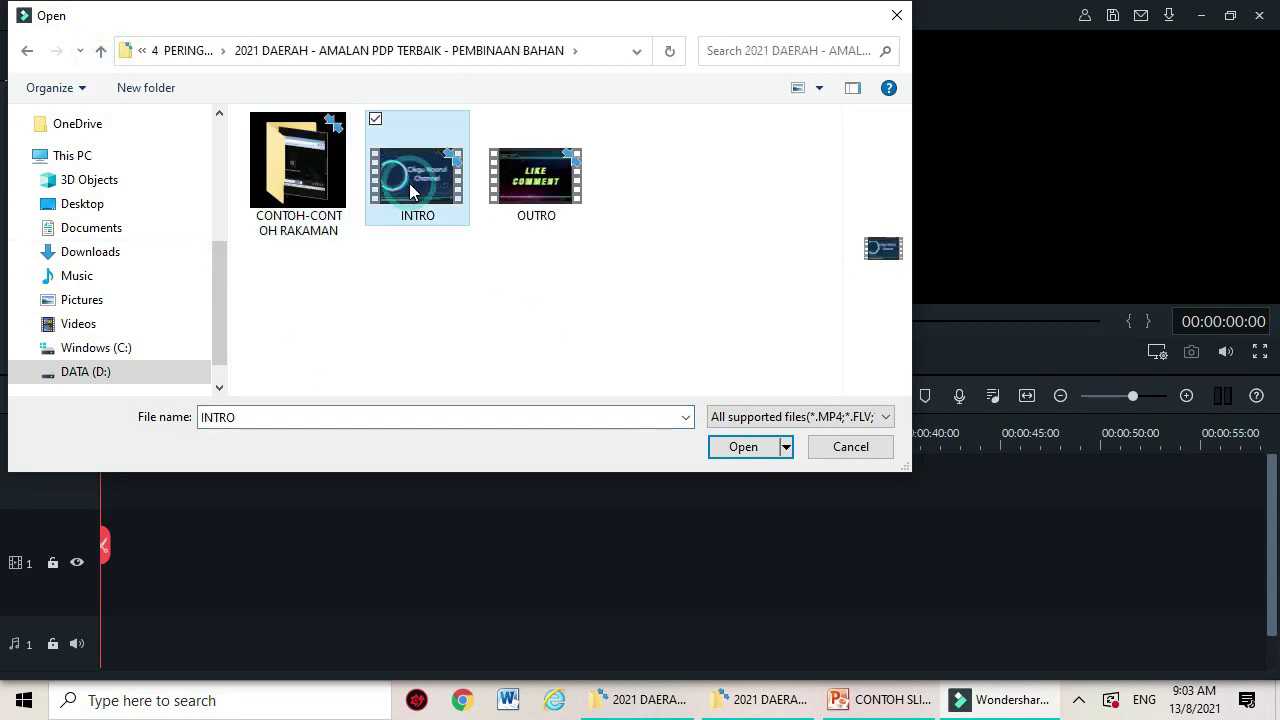
{"action": "left_click", "coordinate": [569, 214], "text": "ctrl"}
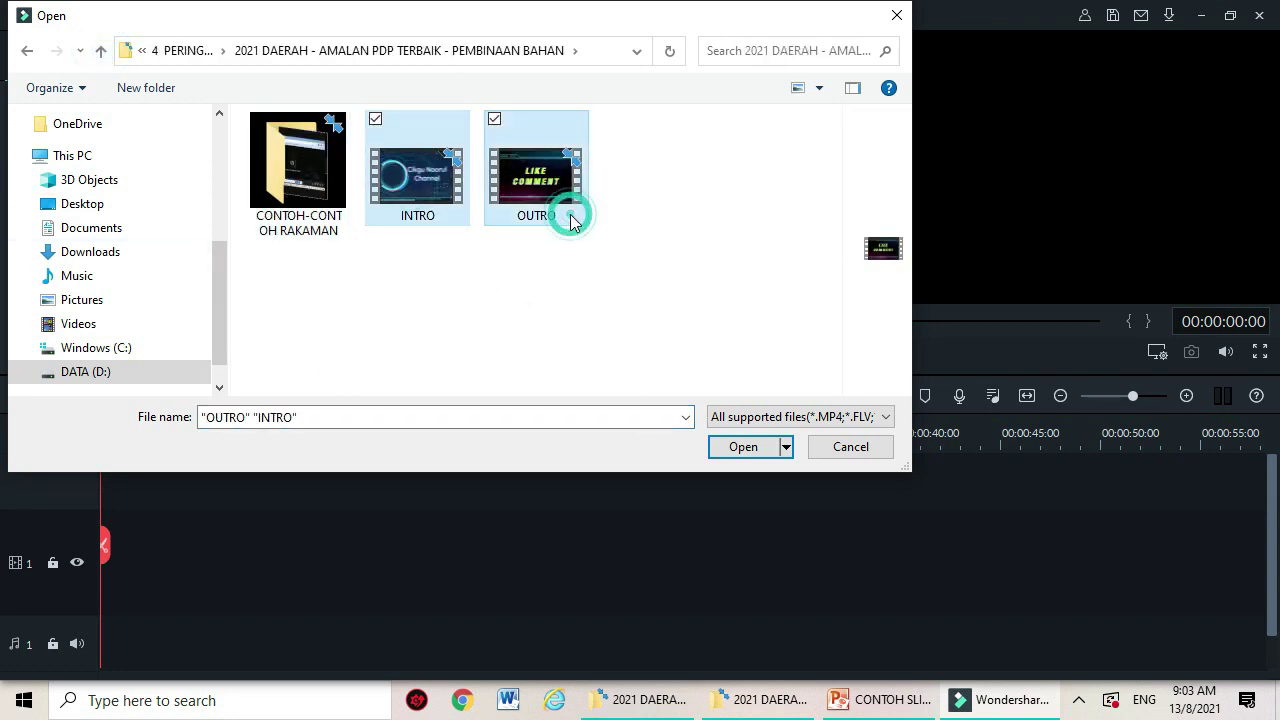
{"action": "left_click", "coordinate": [745, 447]}
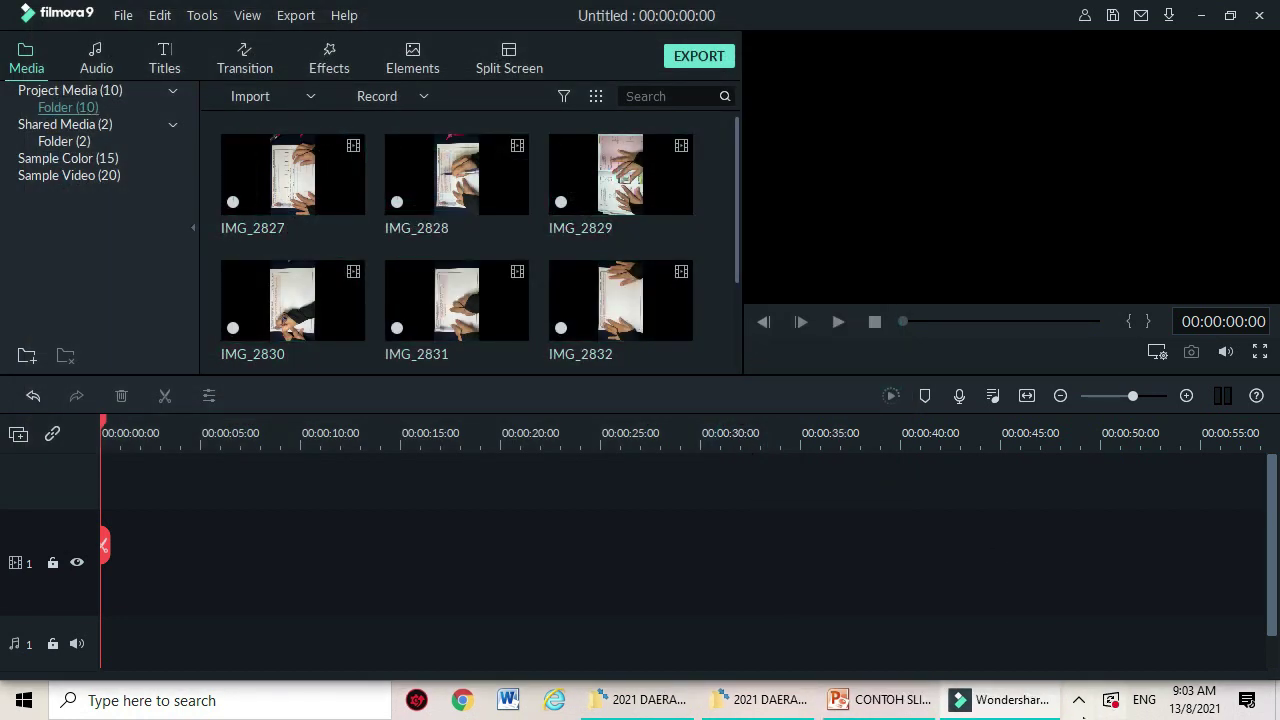
{"action": "left_click", "coordinate": [1078, 700]}
{"action": "left_click", "coordinate": [1078, 700]}
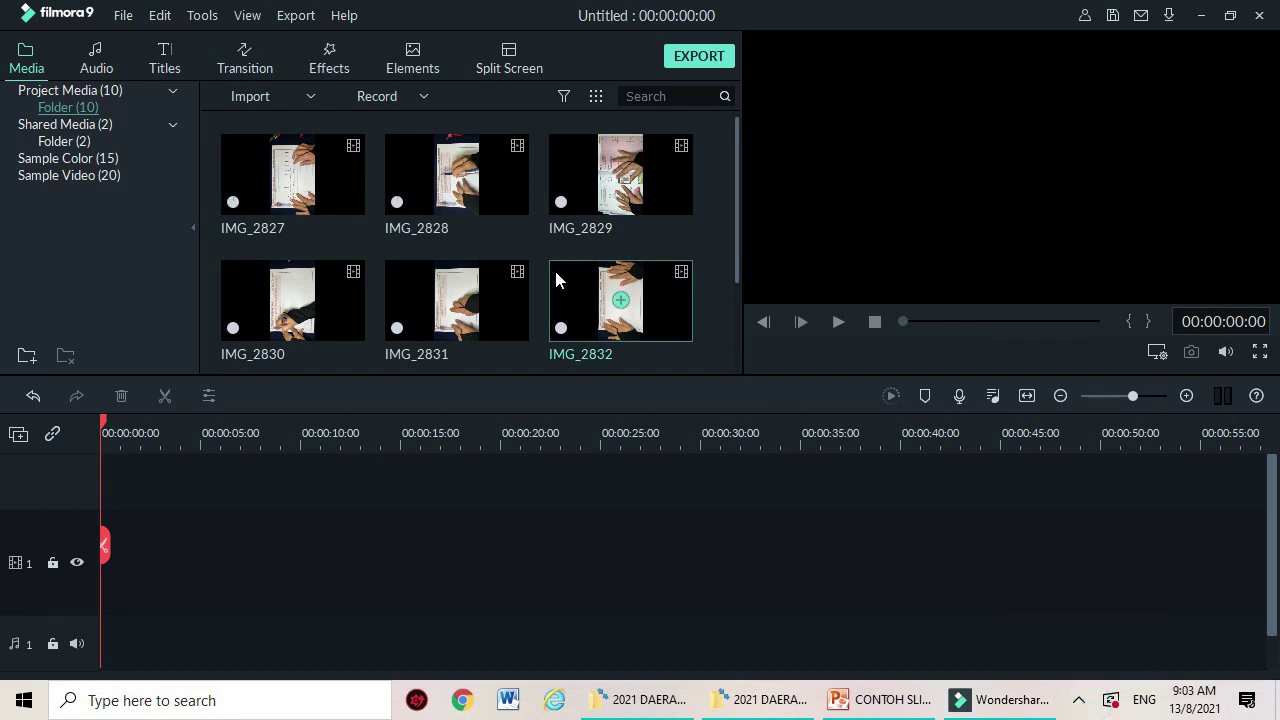
Add the INTRO clip at the start of the empty timeline and place the IMG_2827 recording directly after it
{"action": "scroll", "coordinate": [555, 271], "scroll_direction": "down", "scroll_amount": 5}
{"action": "scroll", "coordinate": [357, 275], "scroll_direction": "up", "scroll_amount": 3}
{"action": "scroll", "coordinate": [380, 290], "scroll_direction": "down", "scroll_amount": 3}
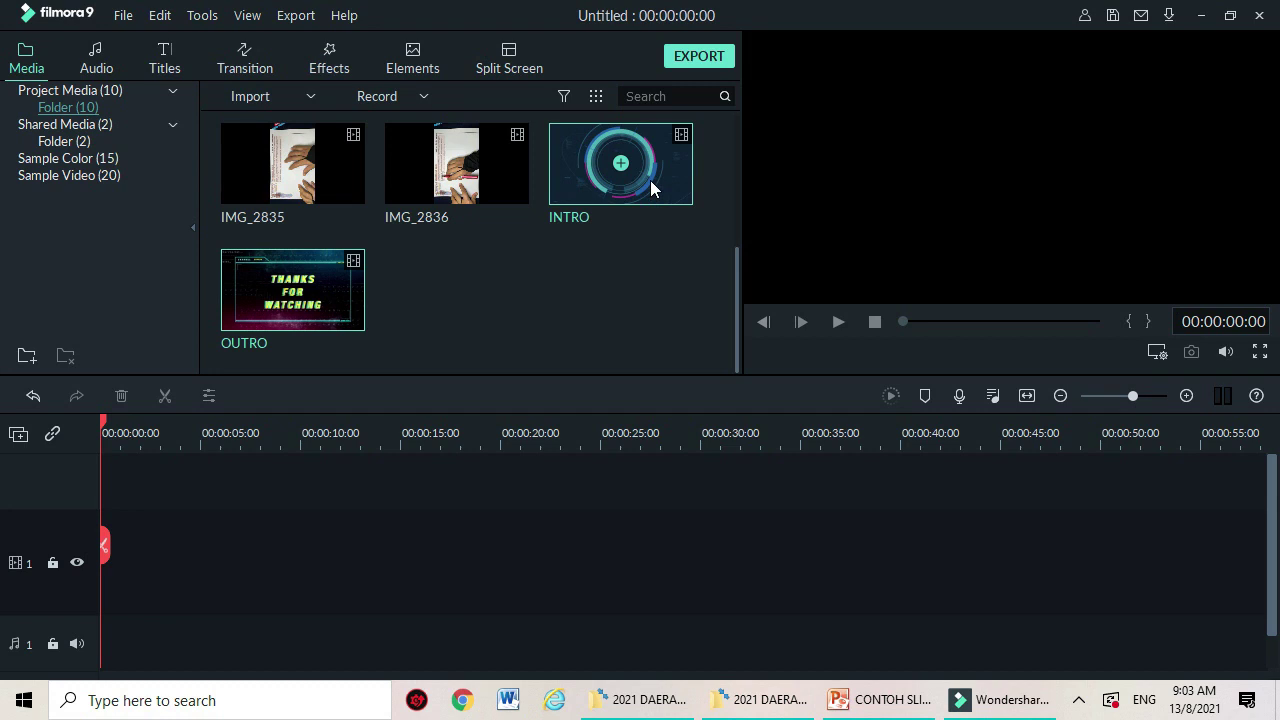
{"action": "left_click", "coordinate": [619, 164]}
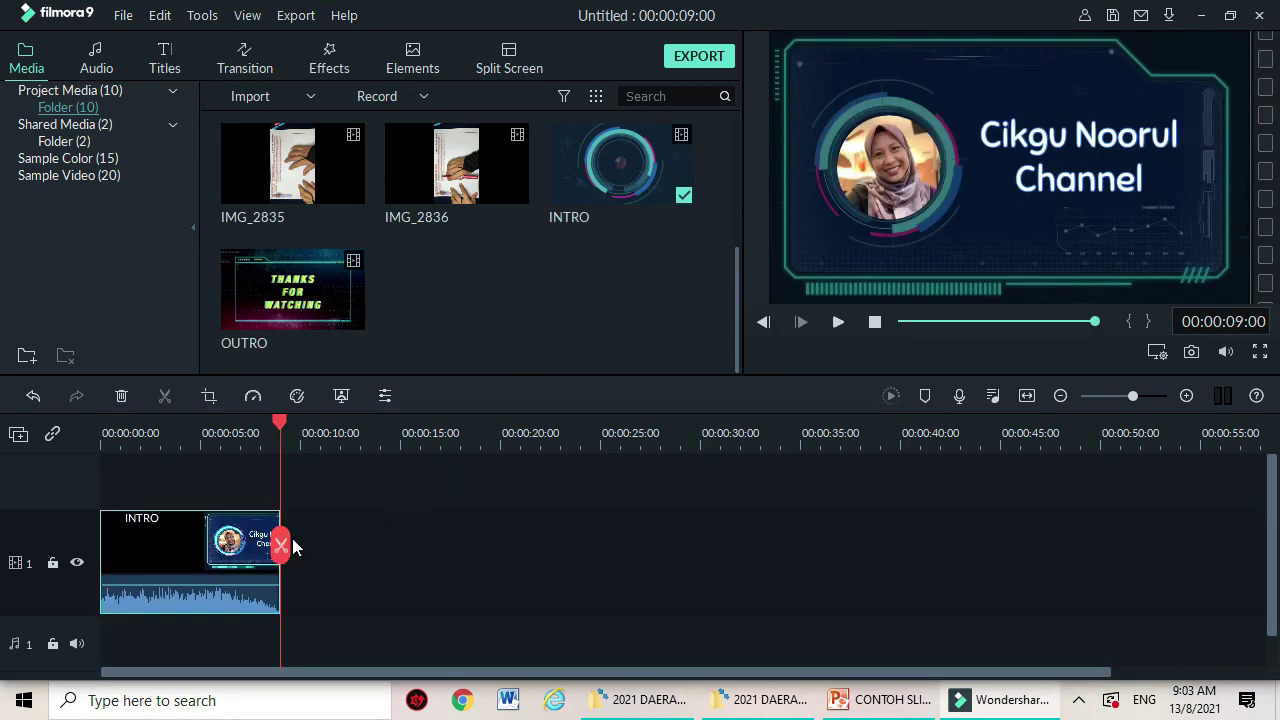
{"action": "left_click", "coordinate": [157, 511]}
{"action": "scroll", "coordinate": [457, 335], "scroll_direction": "up", "scroll_amount": 3}
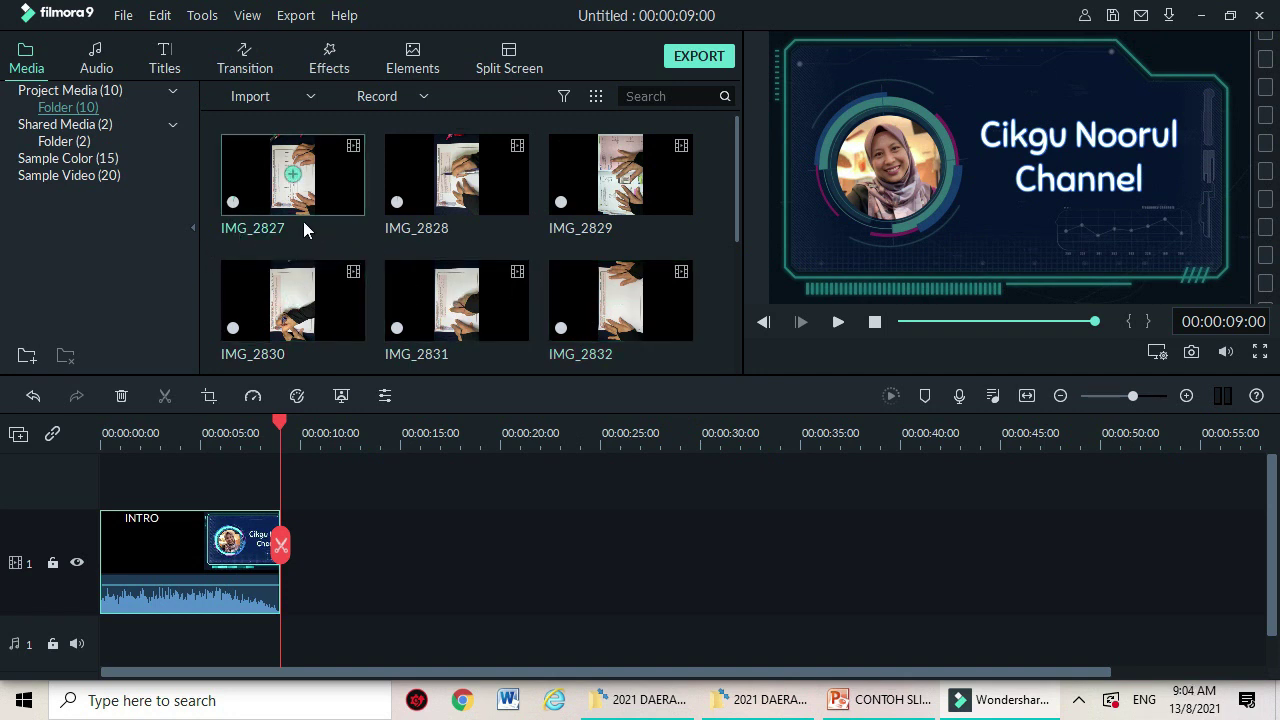
{"action": "left_click", "coordinate": [293, 176]}
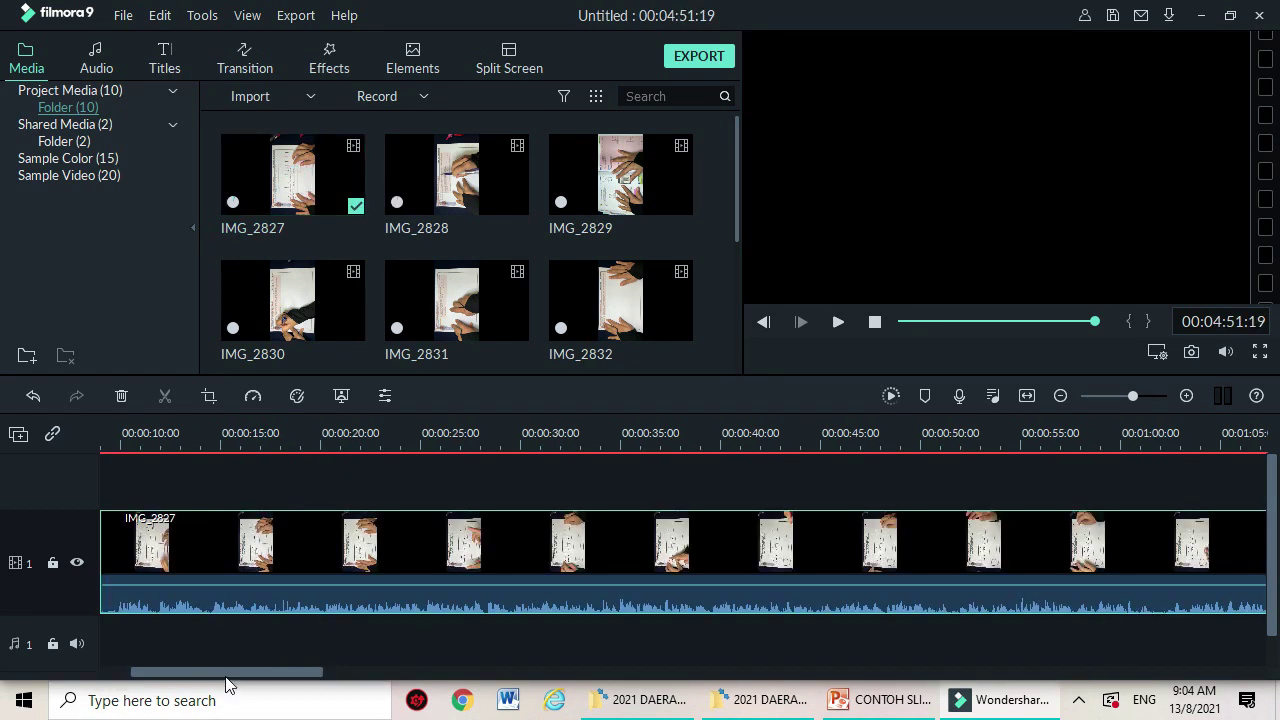
{"action": "left_click_drag", "start_coordinate": [229, 672], "coordinate": [200, 672]}
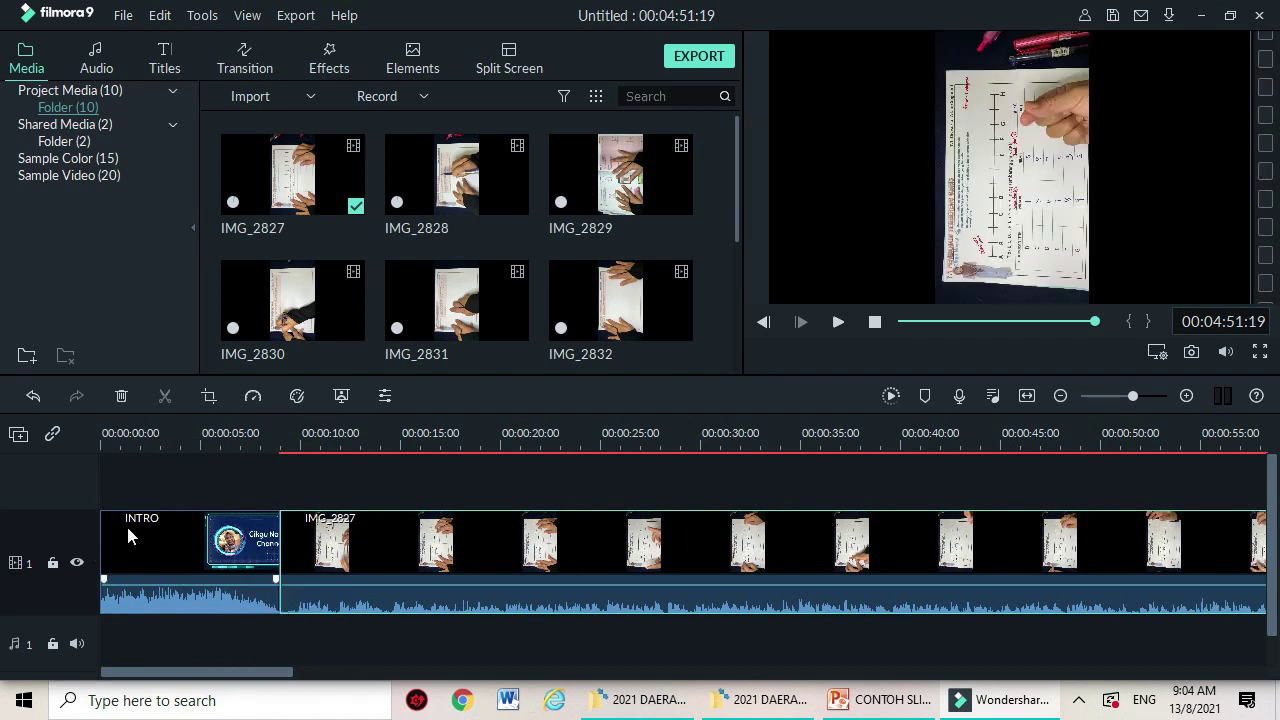
Rotate the IMG_2827 clip on the timeline 90 degrees clockwise so the worksheet reads upright
{"action": "left_click", "coordinate": [127, 531]}
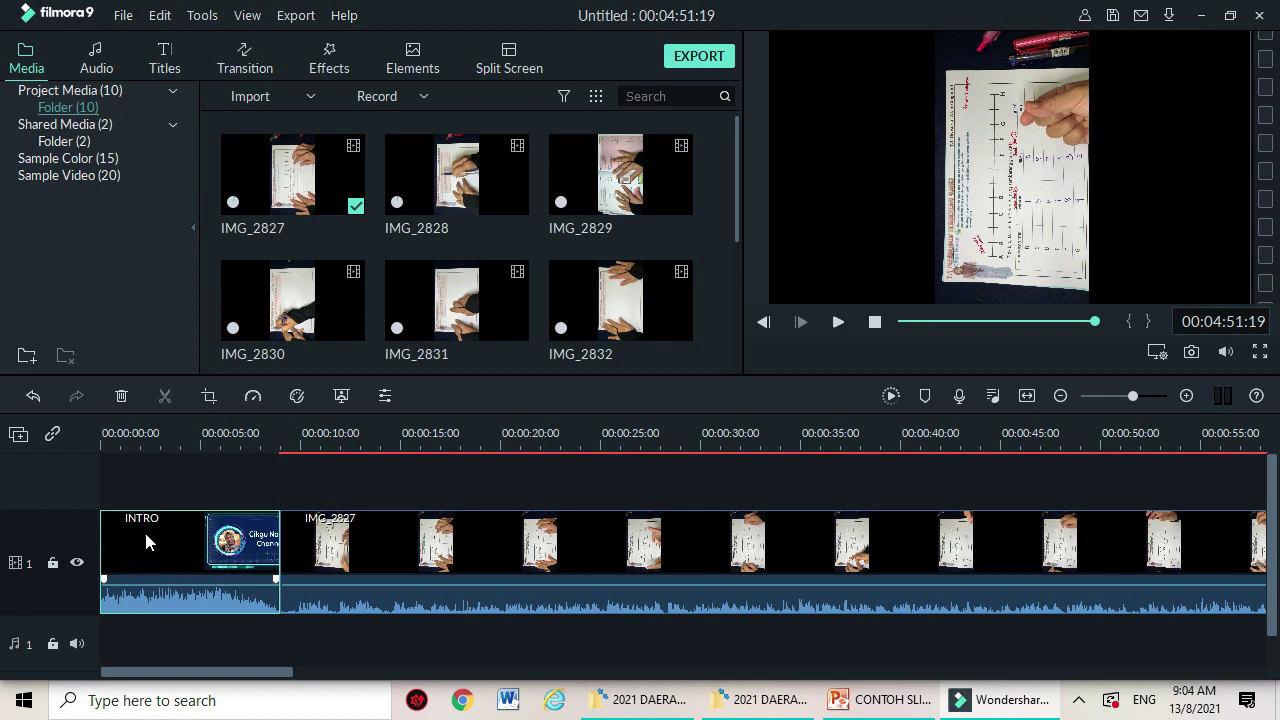
{"action": "left_click", "coordinate": [445, 530]}
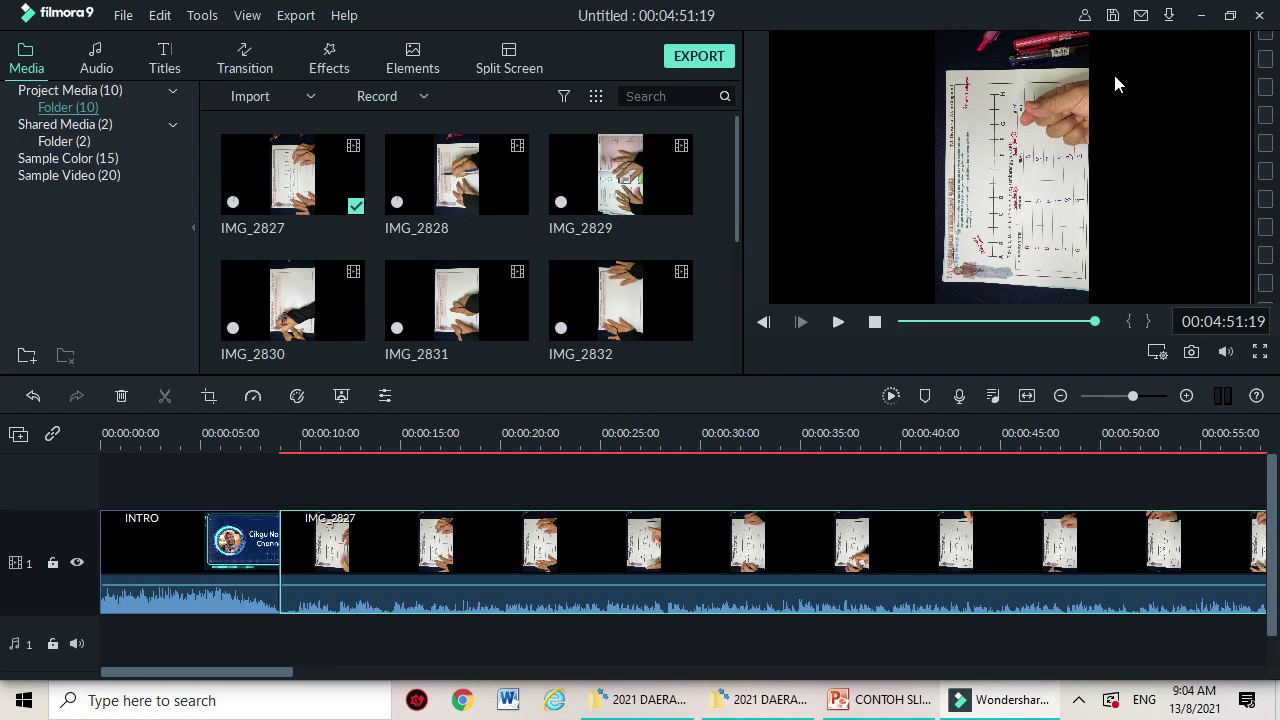
{"action": "left_click", "coordinate": [993, 190]}
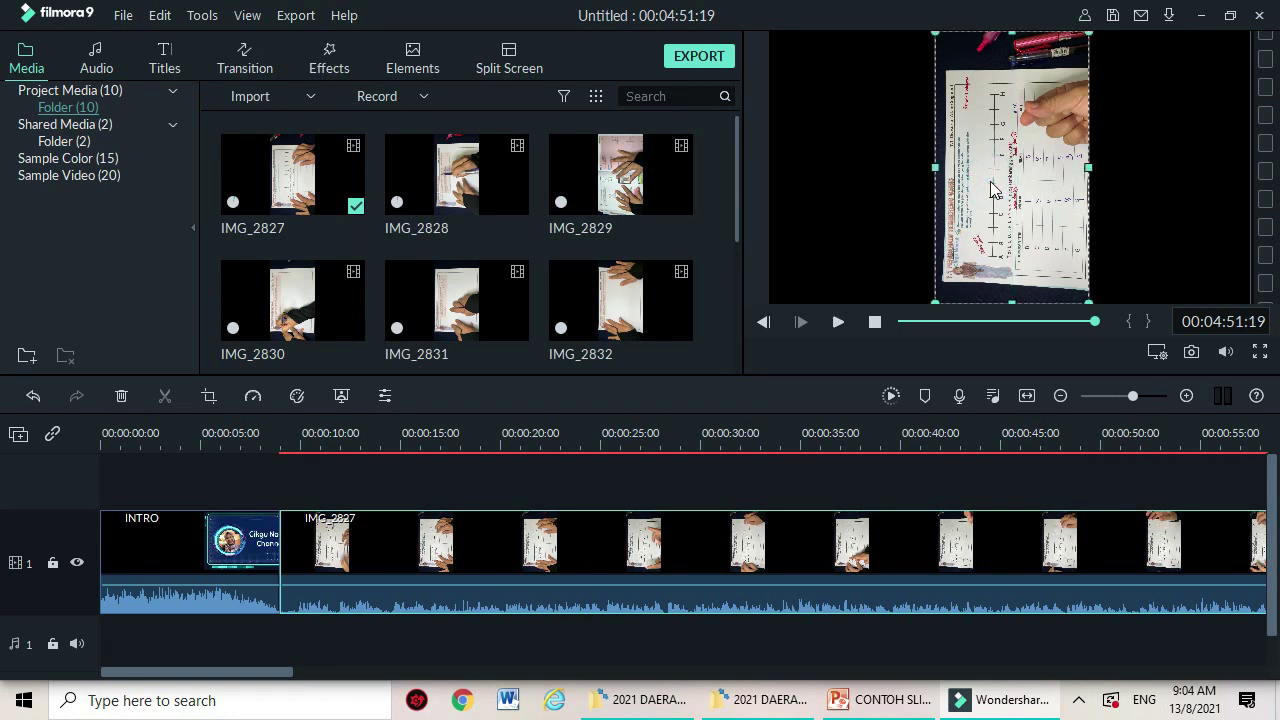
{"action": "left_click", "coordinate": [523, 534]}
{"action": "left_click", "coordinate": [523, 540]}
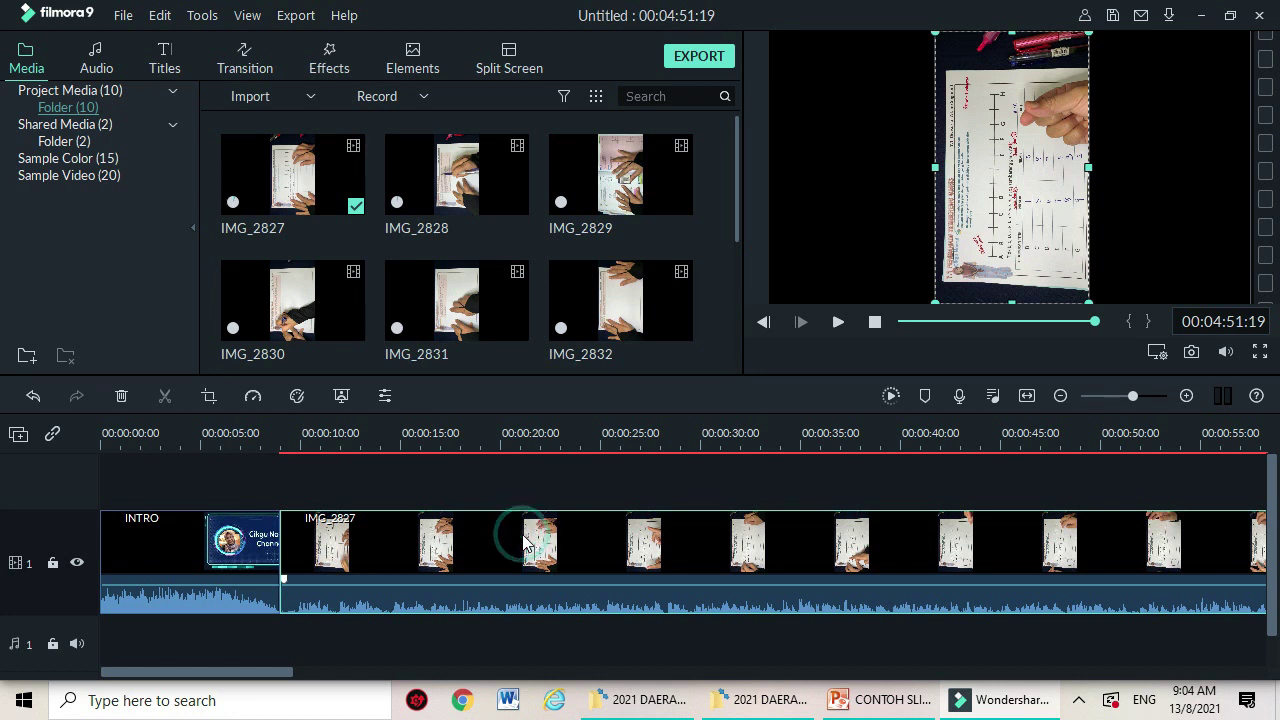
{"action": "right_click", "coordinate": [524, 543]}
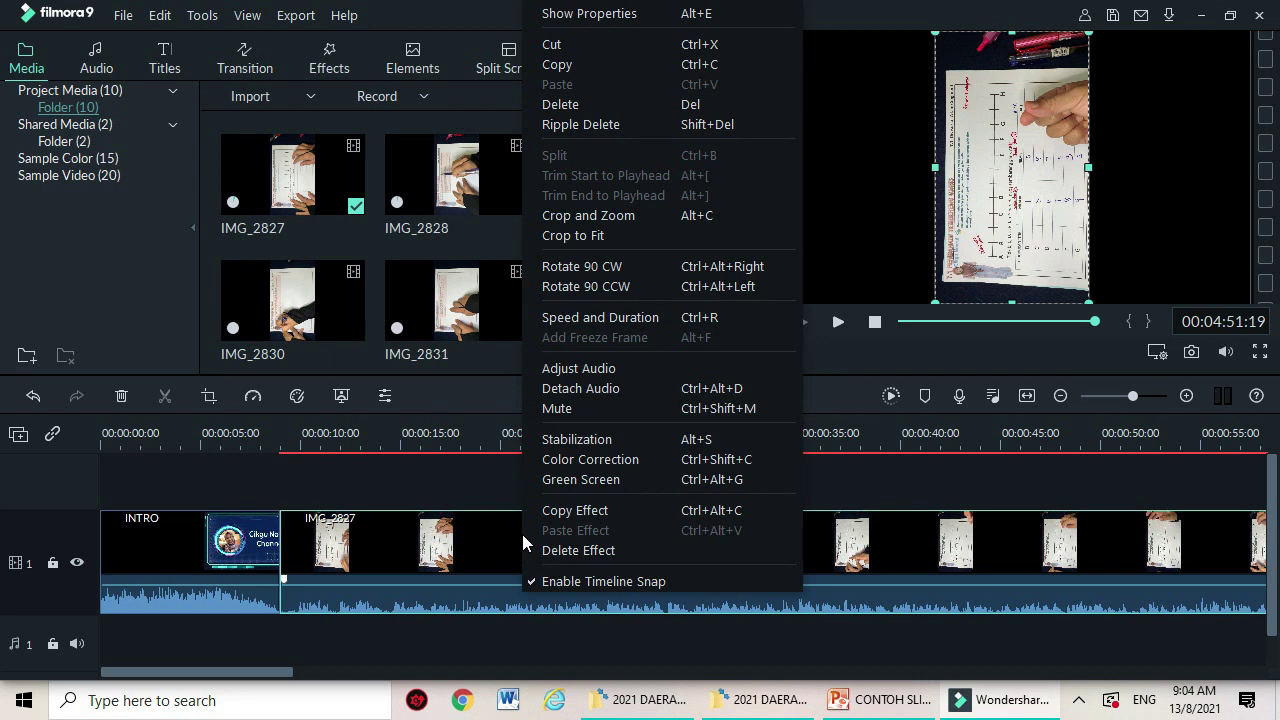
{"action": "left_click", "coordinate": [616, 270]}
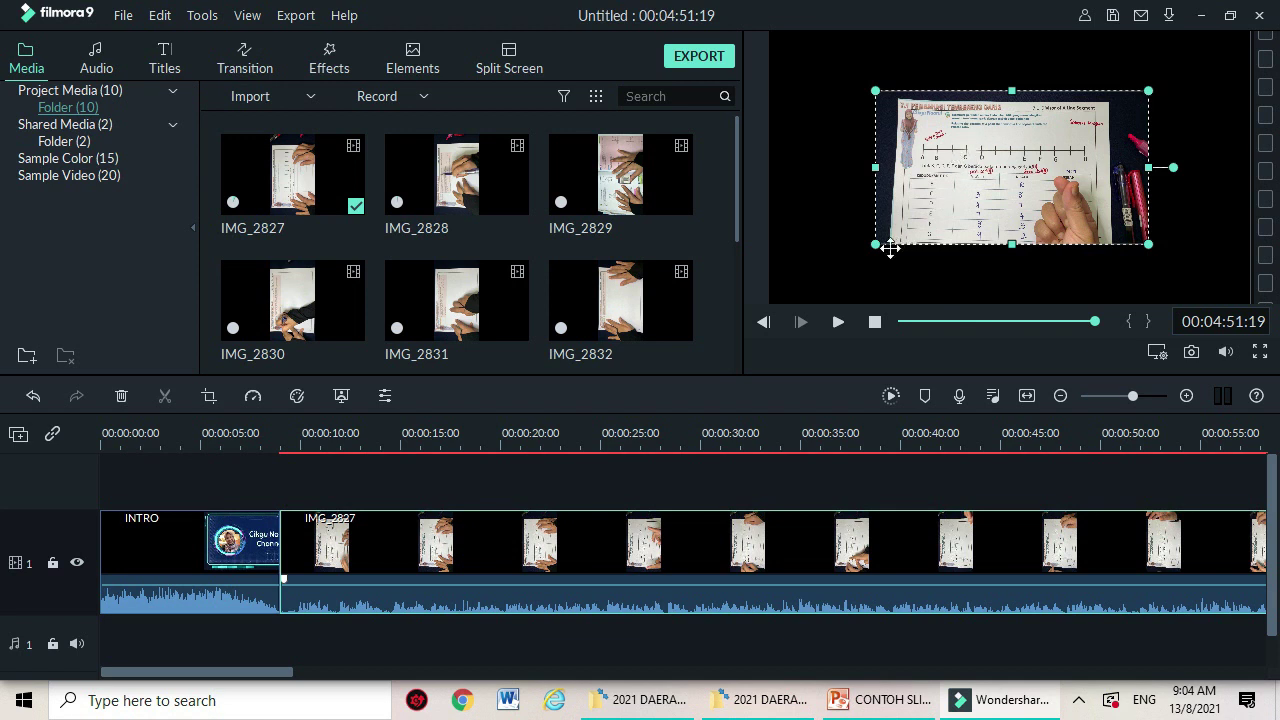
Enlarge the rotated IMG_2827 picture from its corners in the preview until it fills the whole video frame
{"action": "left_click_drag", "start_coordinate": [868, 250], "coordinate": [786, 309]}
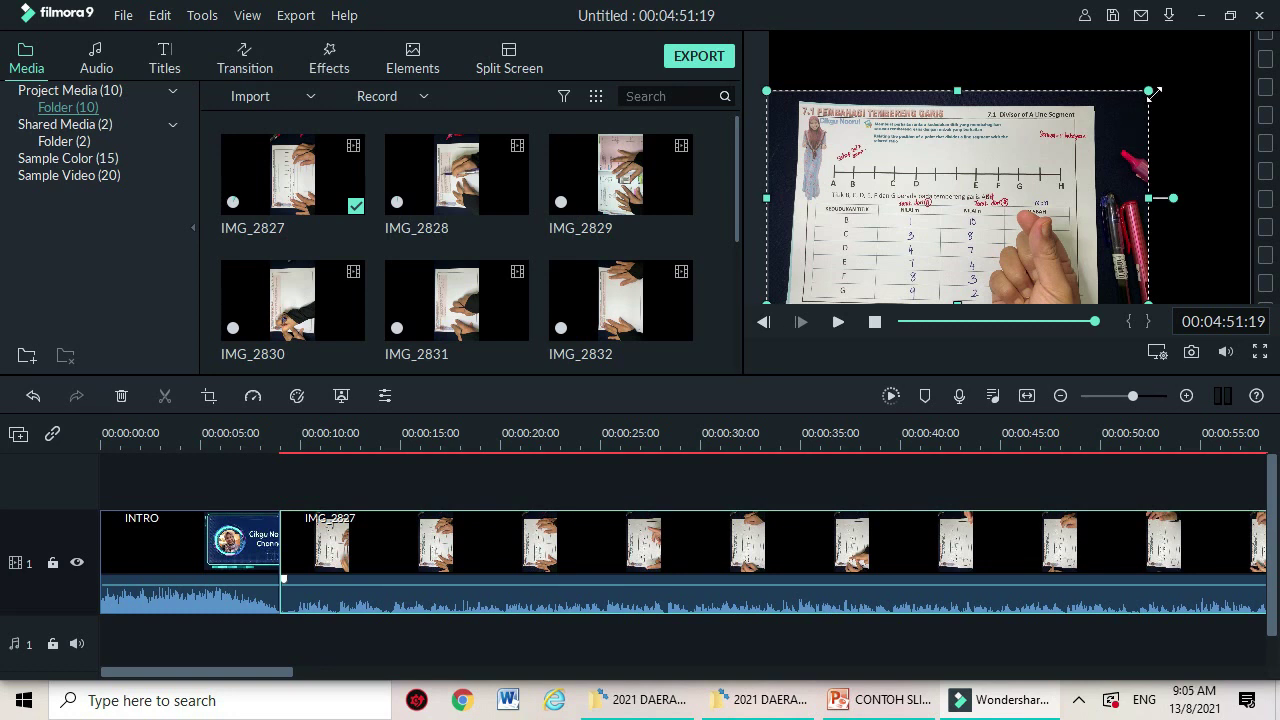
{"action": "left_click_drag", "start_coordinate": [1149, 91], "coordinate": [1248, 35]}
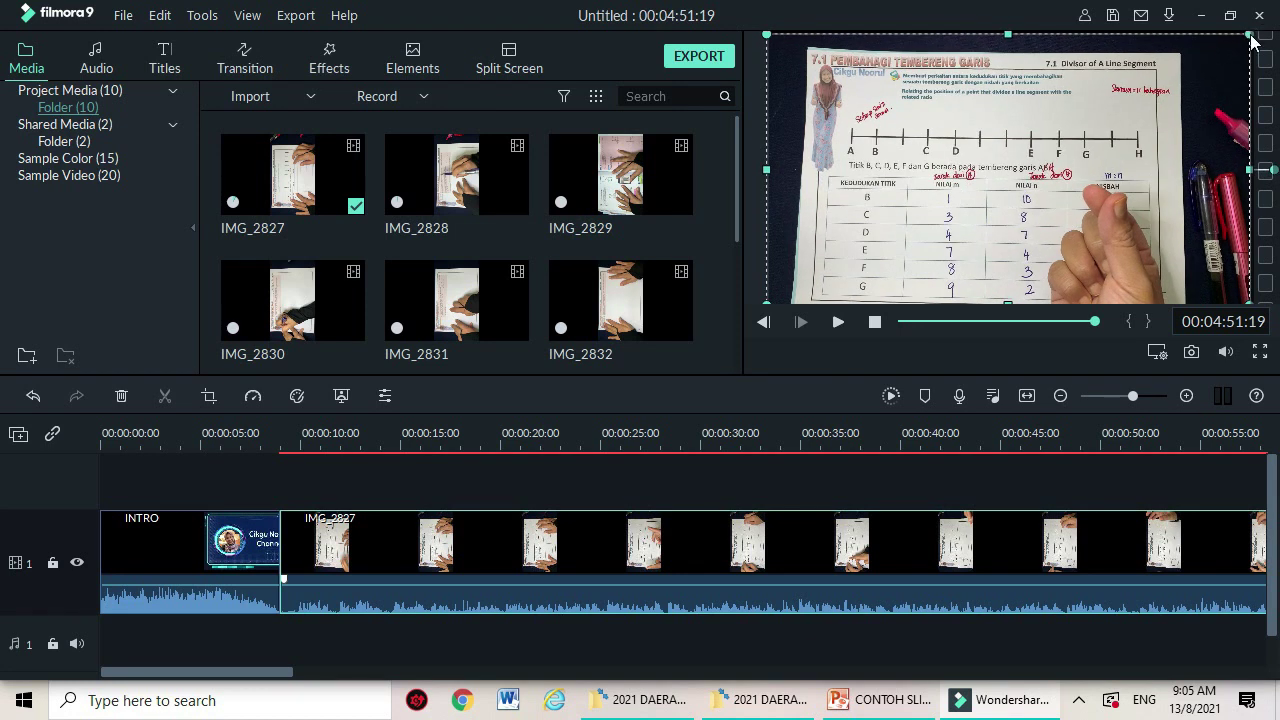
{"action": "left_click", "coordinate": [884, 354]}
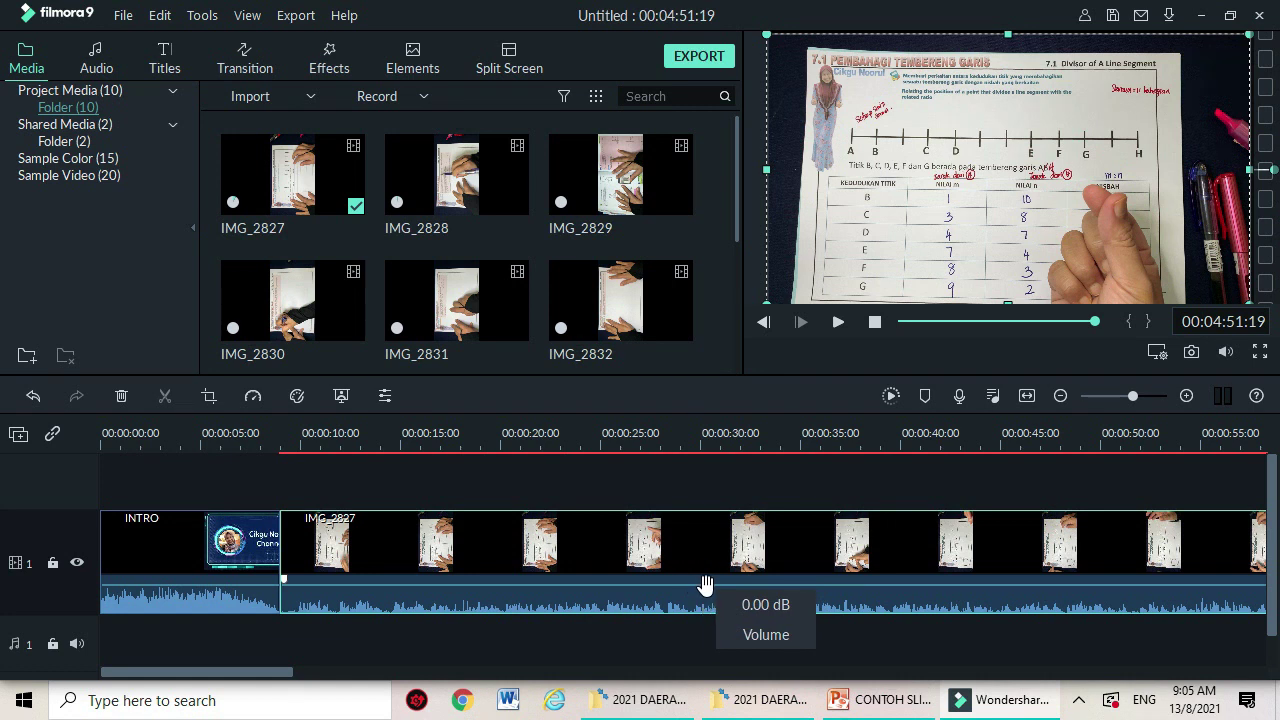
Raise the audio volume of the IMG_2827 clip on the timeline to 12 dB
{"action": "mouse_move", "coordinate": [705, 590]}
{"action": "left_mouse_down"}
{"action": "mouse_move", "coordinate": [700, 577]}
{"action": "mouse_move", "coordinate": [714, 584]}
{"action": "left_mouse_up"}
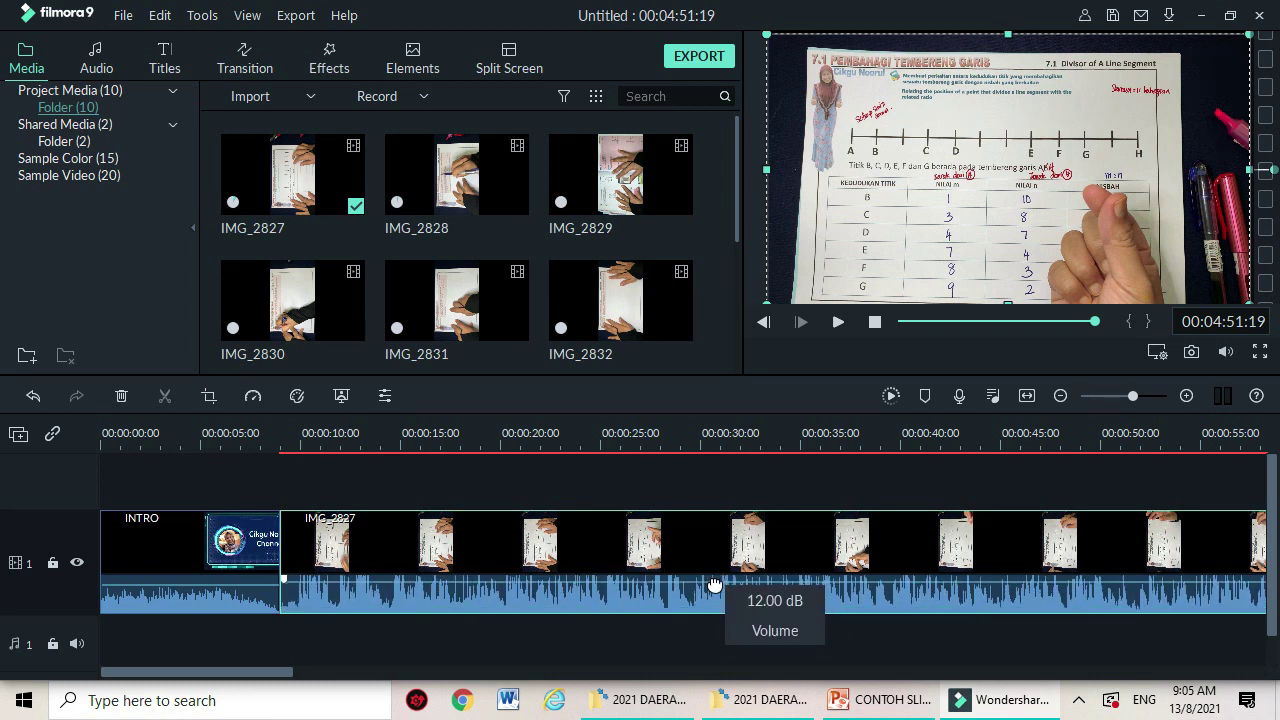
{"action": "left_click_drag", "start_coordinate": [714, 584], "coordinate": [714, 584]}
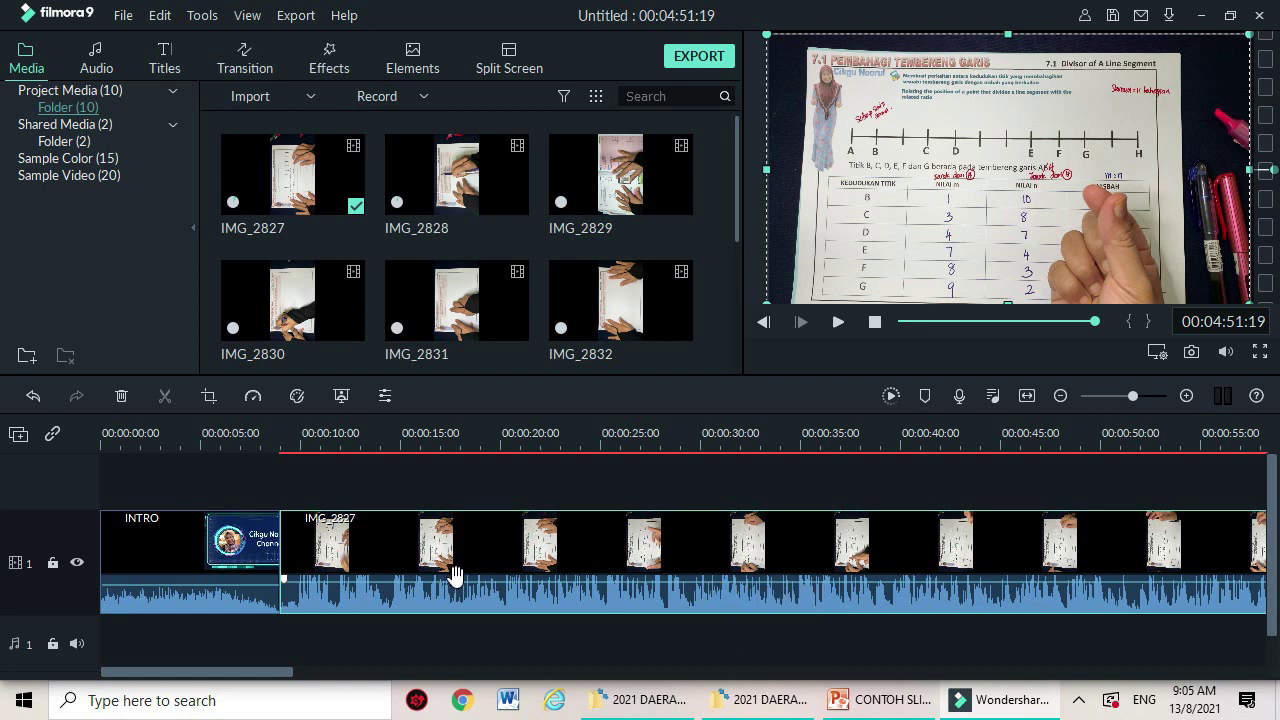
{"action": "left_click", "coordinate": [240, 535]}
{"action": "left_click", "coordinate": [305, 567]}
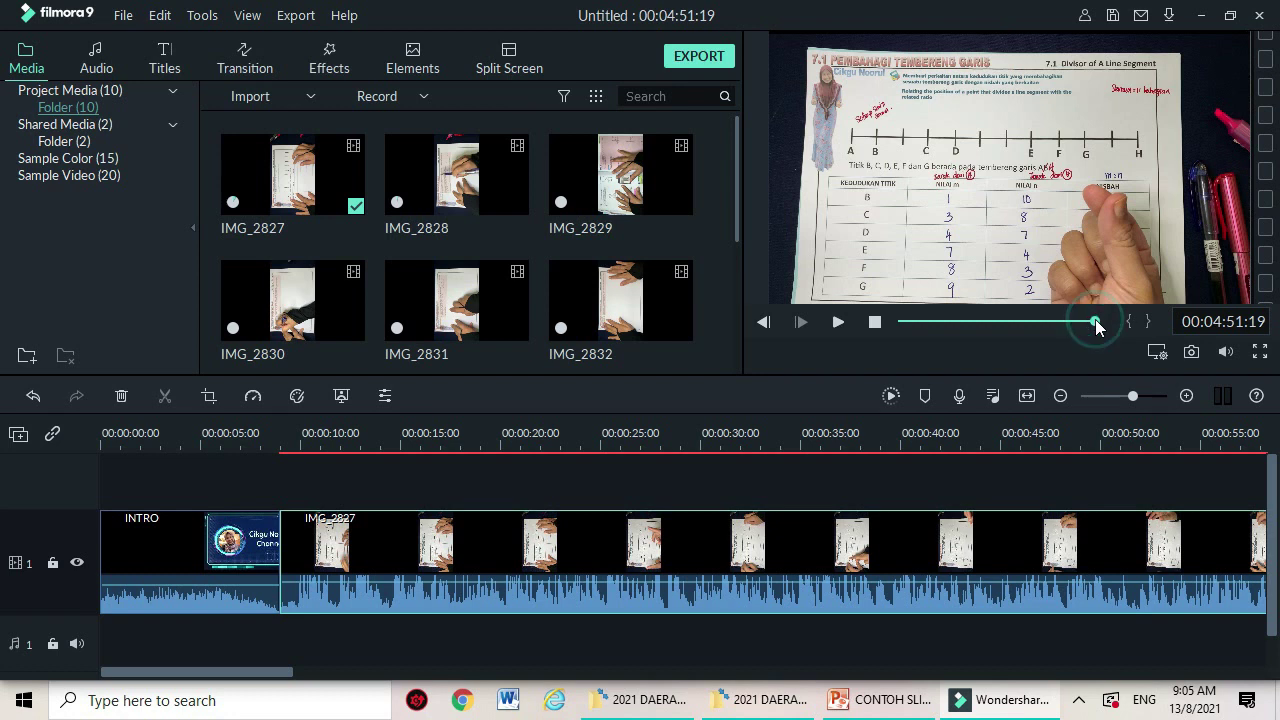
Scrub through the start of the timeline to examine how the INTRO clip changes over to the IMG_2827 recording
{"action": "left_click_drag", "start_coordinate": [1095, 322], "coordinate": [903, 321]}
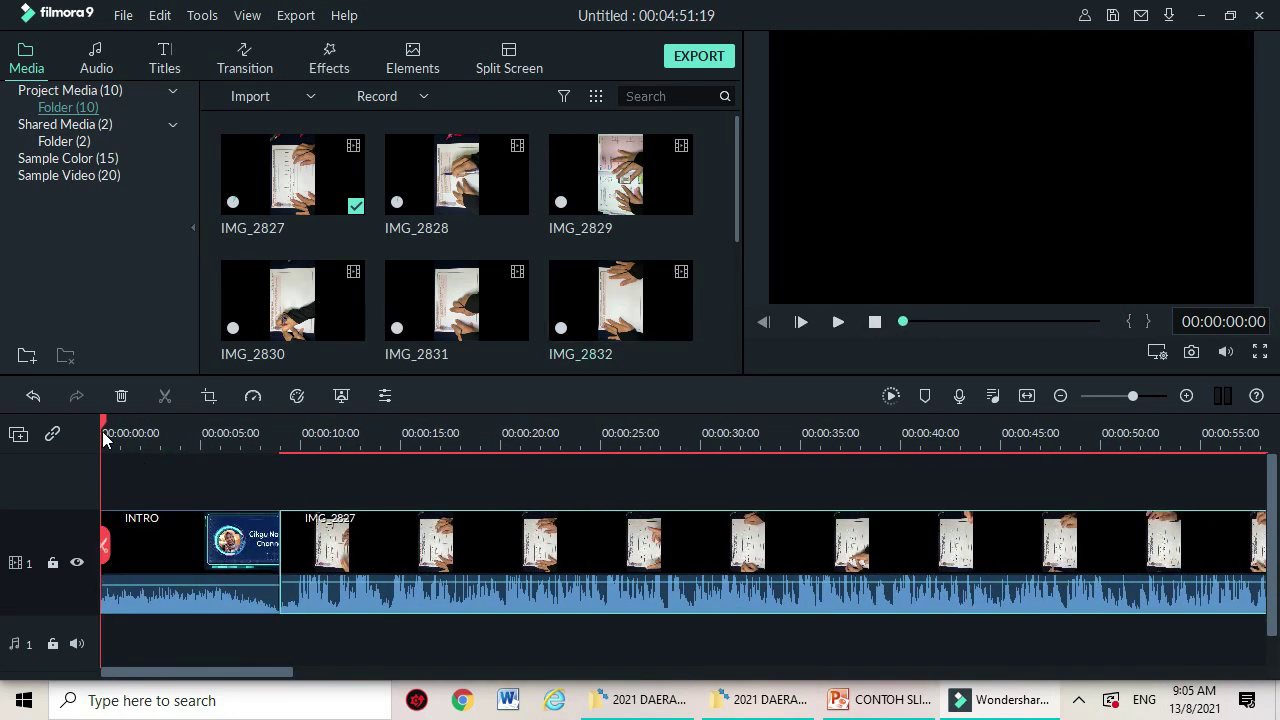
{"action": "left_click_drag", "start_coordinate": [101, 428], "coordinate": [256, 447]}
{"action": "left_click", "coordinate": [421, 478]}
{"action": "left_click", "coordinate": [1080, 537]}
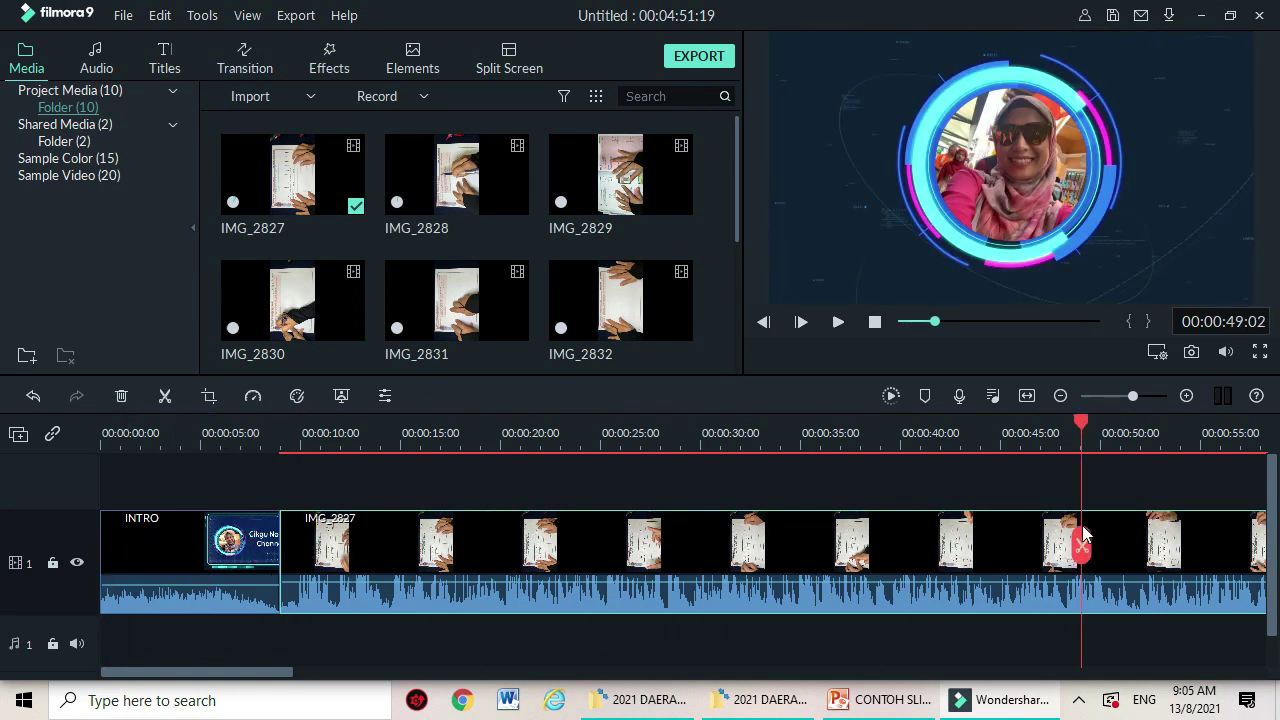
{"action": "left_click", "coordinate": [389, 541]}
{"action": "left_click", "coordinate": [552, 545]}
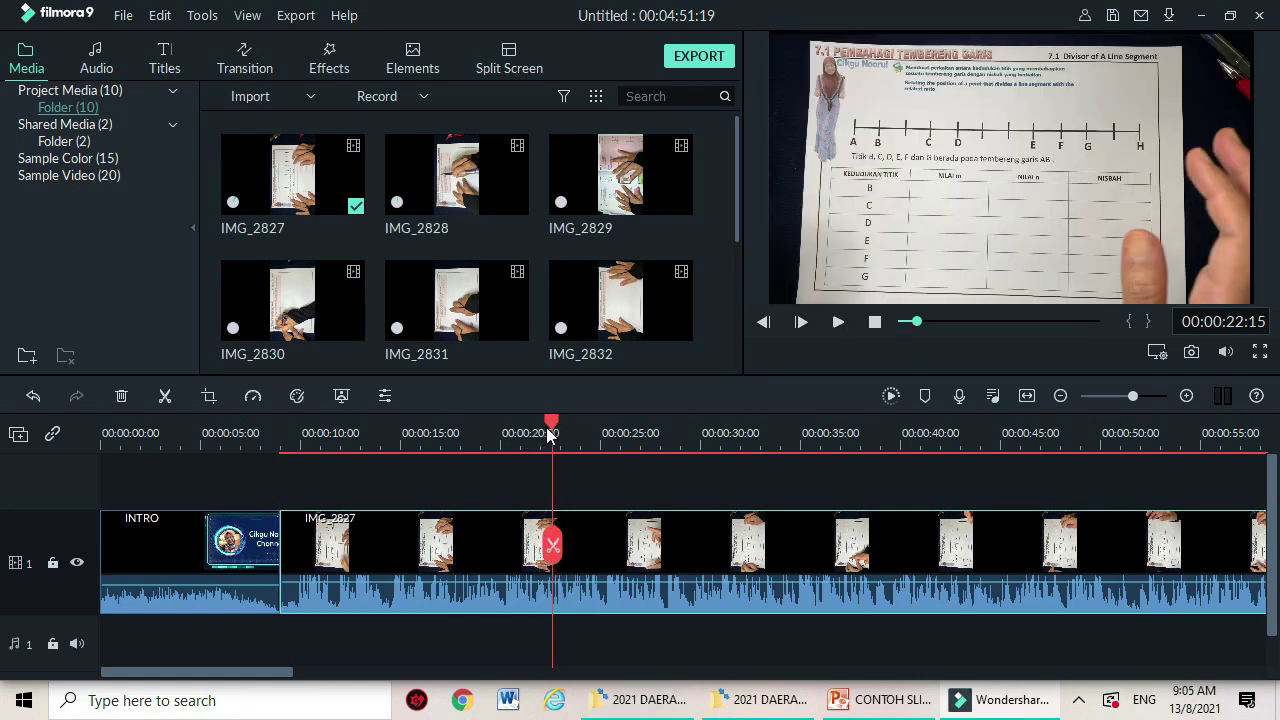
{"action": "left_click_drag", "start_coordinate": [556, 432], "coordinate": [376, 435]}
{"action": "left_click_drag", "start_coordinate": [286, 447], "coordinate": [234, 455]}
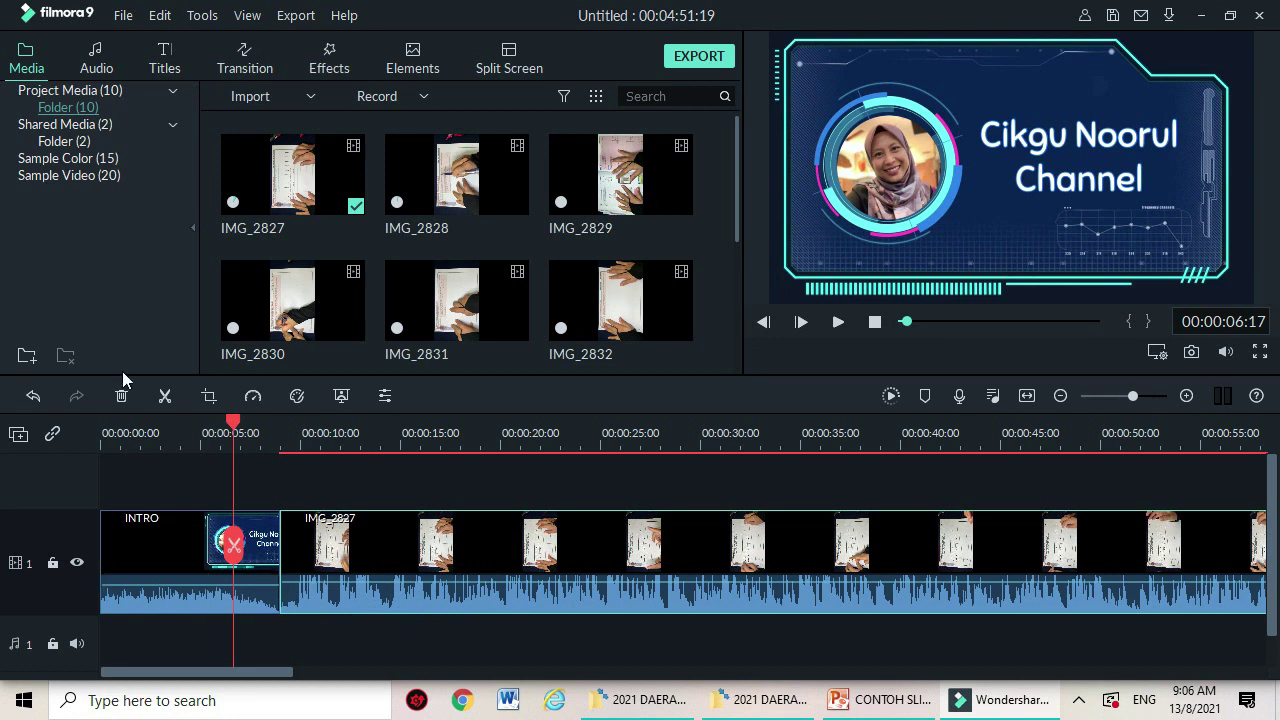
{"action": "left_click_drag", "start_coordinate": [231, 419], "coordinate": [516, 460]}
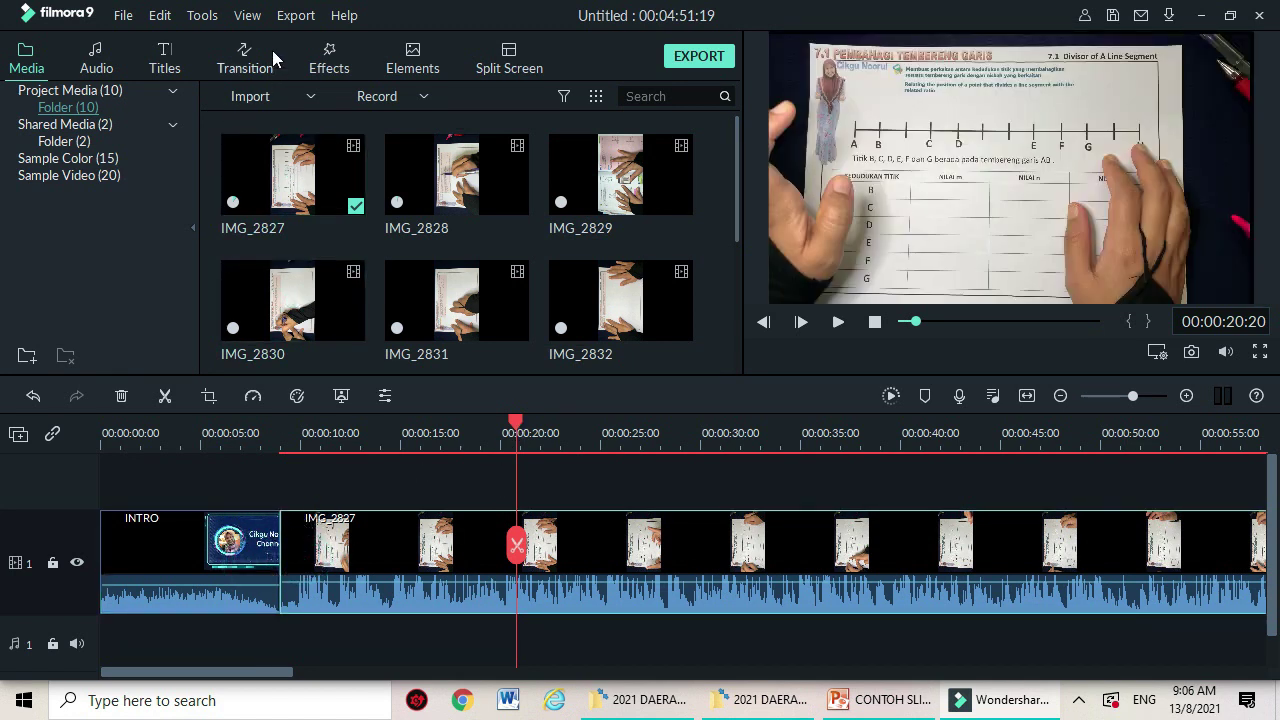
Add a Dissolve transition at the cut between the INTRO and IMG_2827 clips
{"action": "left_click", "coordinate": [240, 62]}
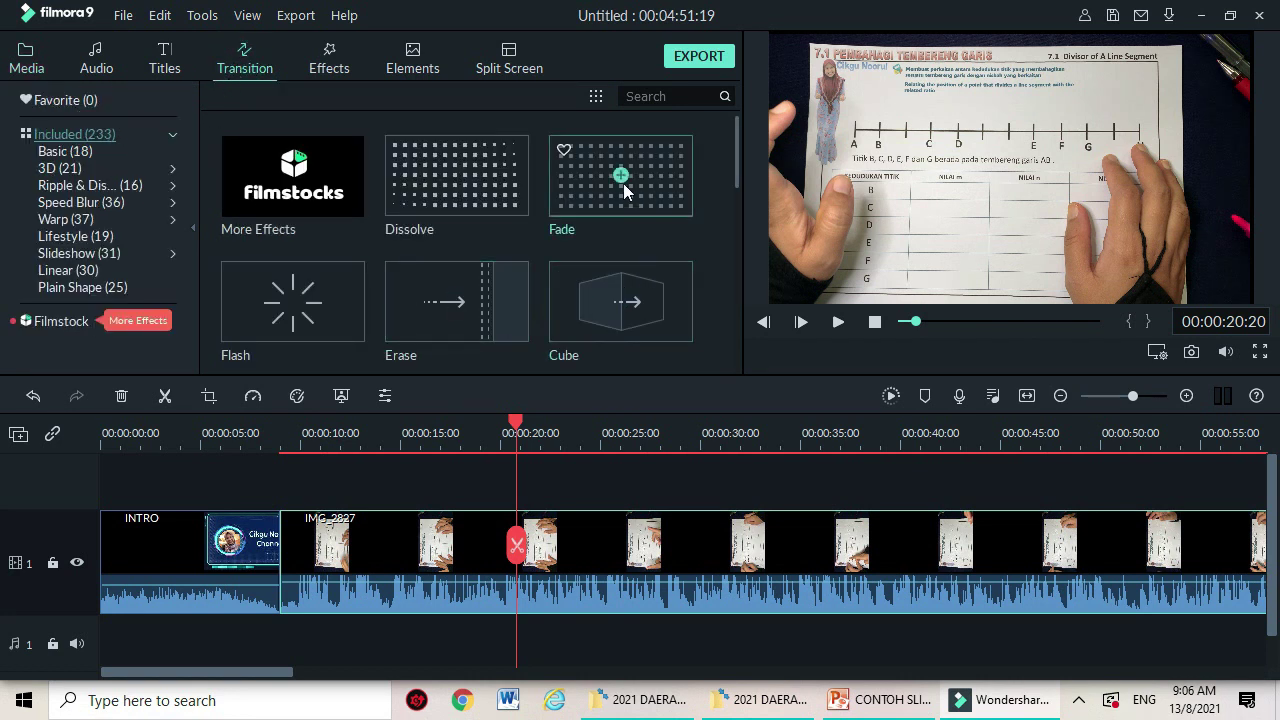
{"action": "scroll", "coordinate": [576, 270], "scroll_direction": "down", "scroll_amount": 5}
{"action": "scroll", "coordinate": [574, 270], "scroll_direction": "up", "scroll_amount": 4}
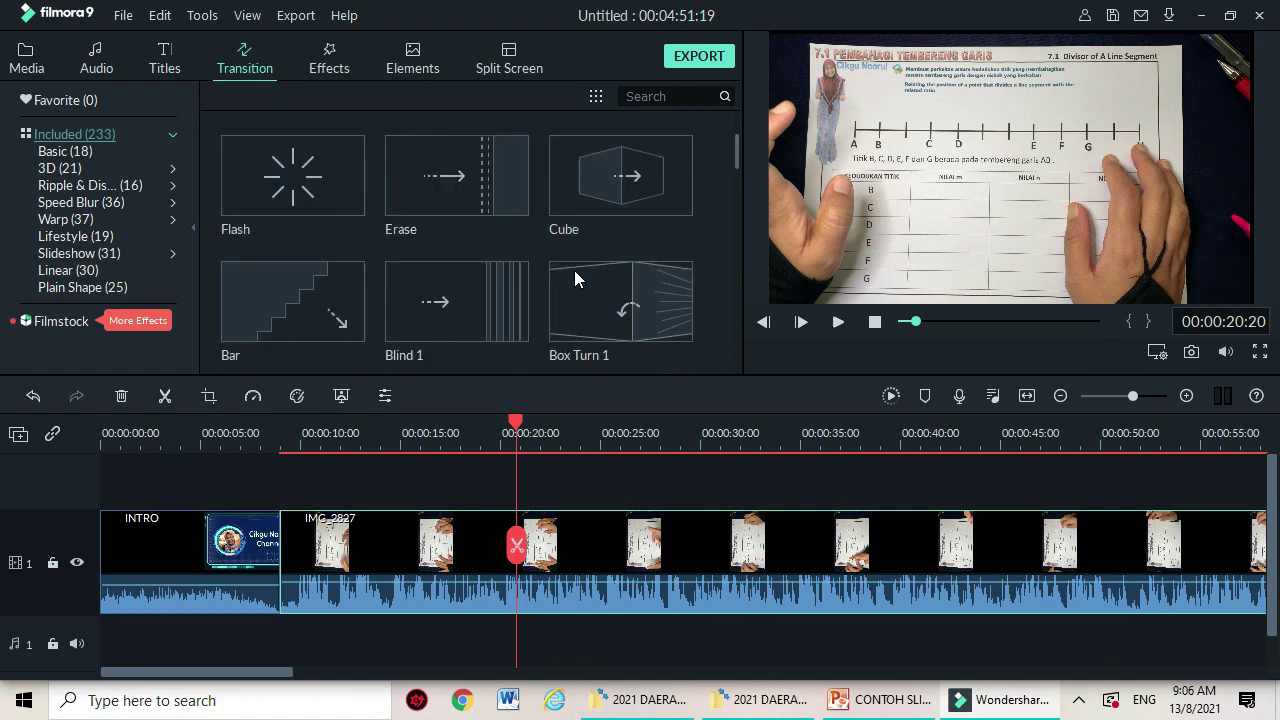
{"action": "scroll", "coordinate": [574, 270], "scroll_direction": "up", "scroll_amount": 1}
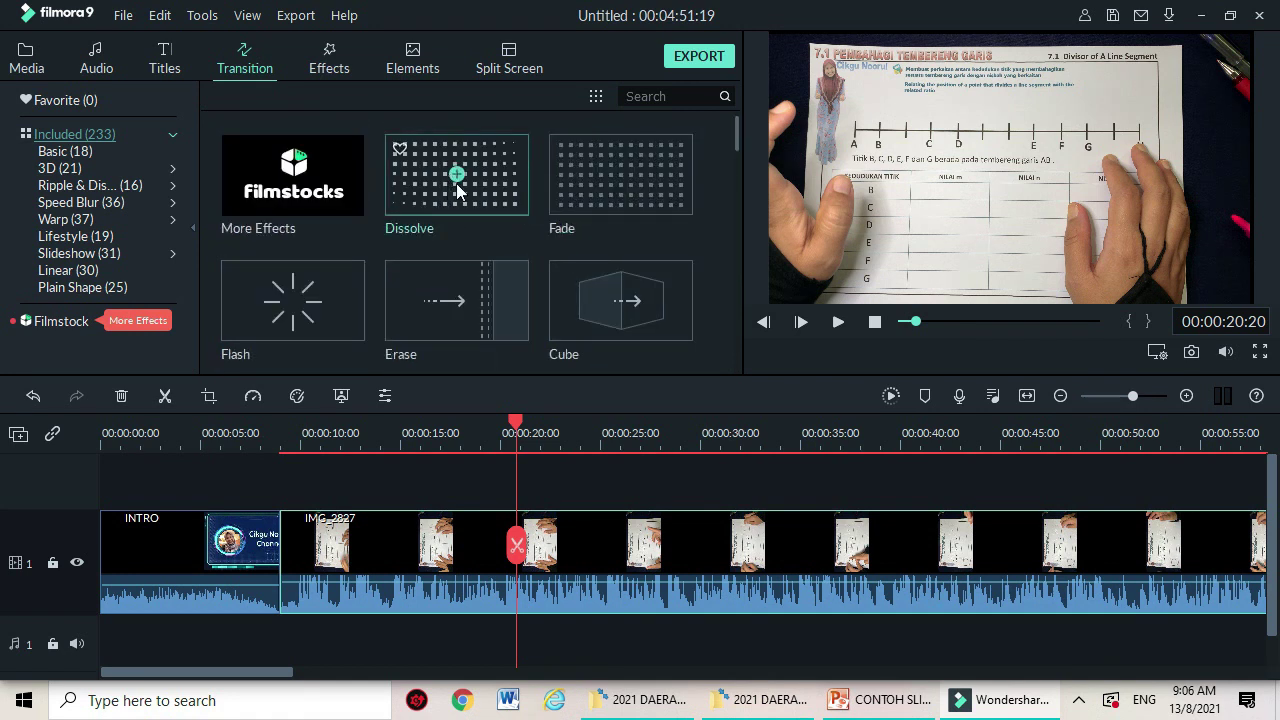
{"action": "left_click", "coordinate": [457, 180]}
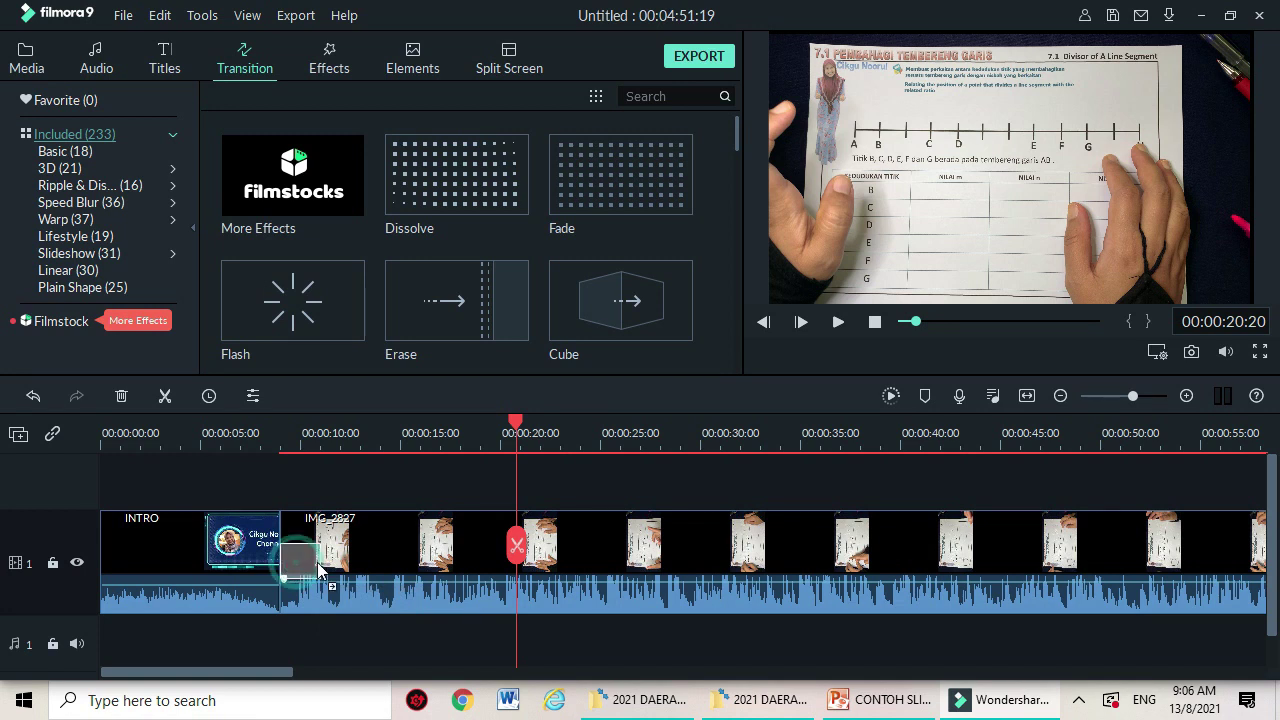
{"action": "mouse_move", "coordinate": [318, 568]}
{"action": "left_mouse_down"}
{"action": "mouse_move", "coordinate": [252, 563]}
{"action": "mouse_move", "coordinate": [302, 557]}
{"action": "left_mouse_up"}
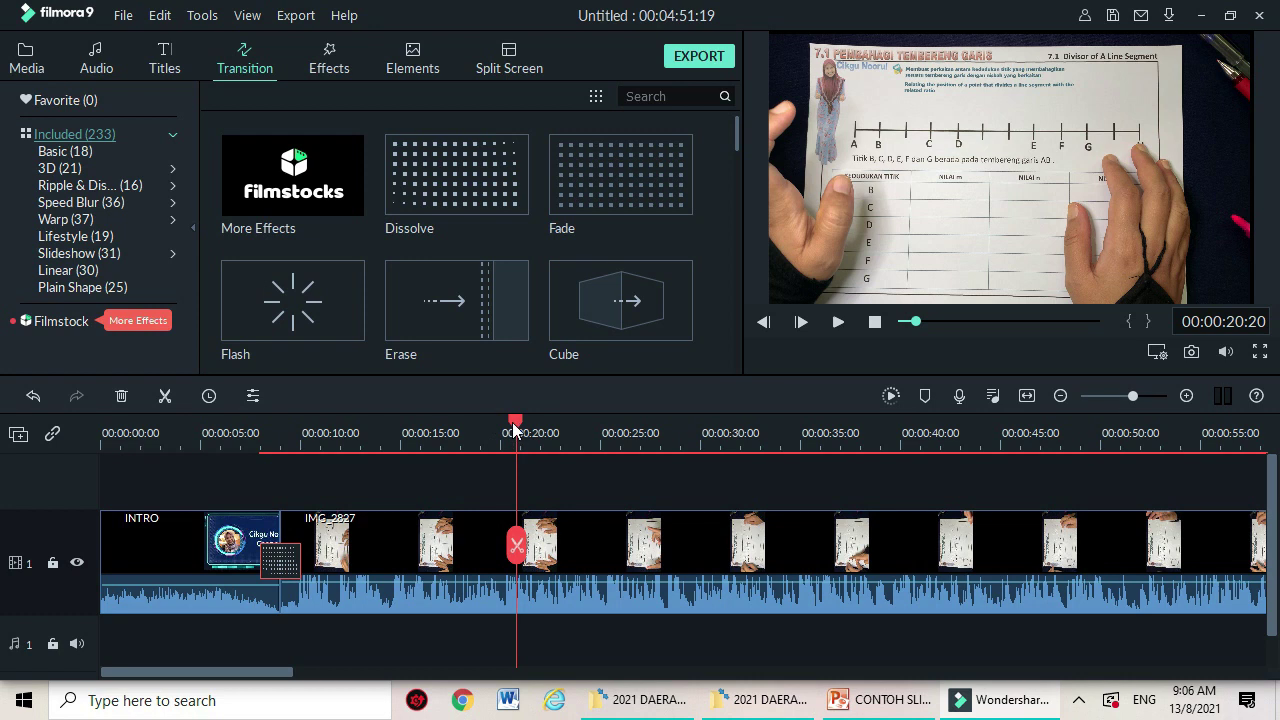
Play the video from the beginning to check the Dissolve between the intro and the worksheet recording
{"action": "left_click_drag", "start_coordinate": [515, 423], "coordinate": [97, 464]}
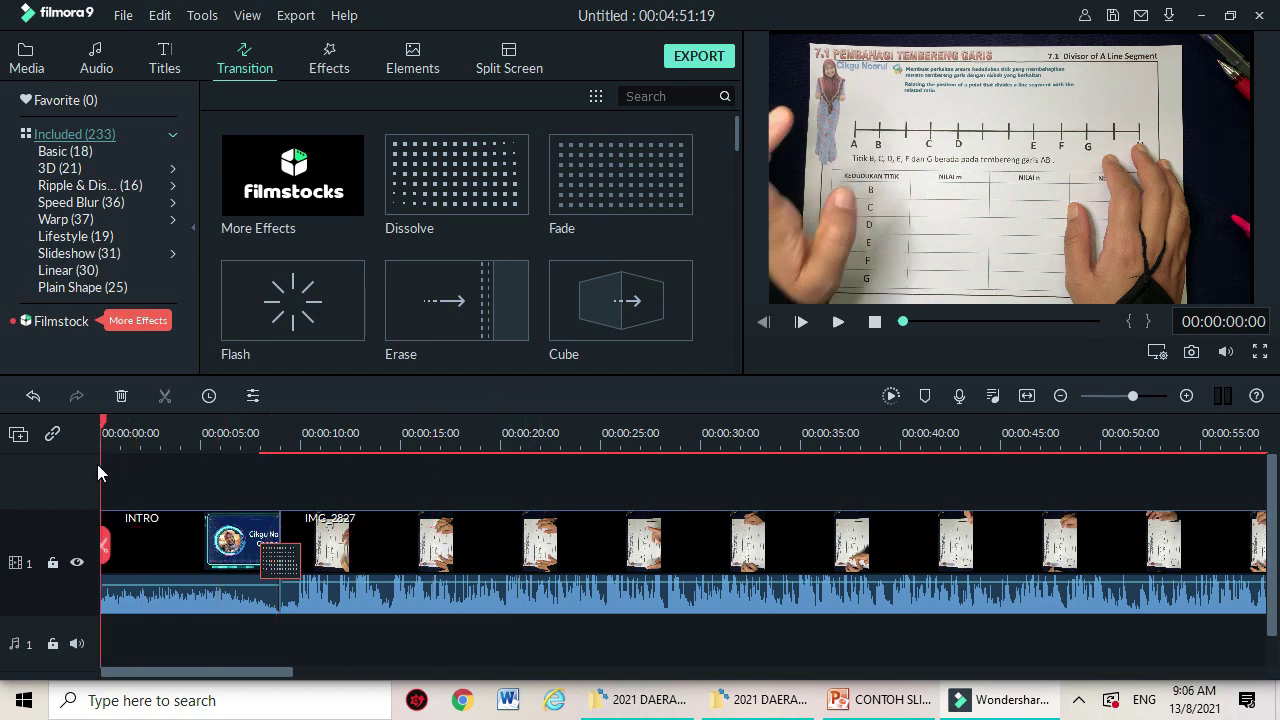
{"action": "left_click", "coordinate": [837, 322]}
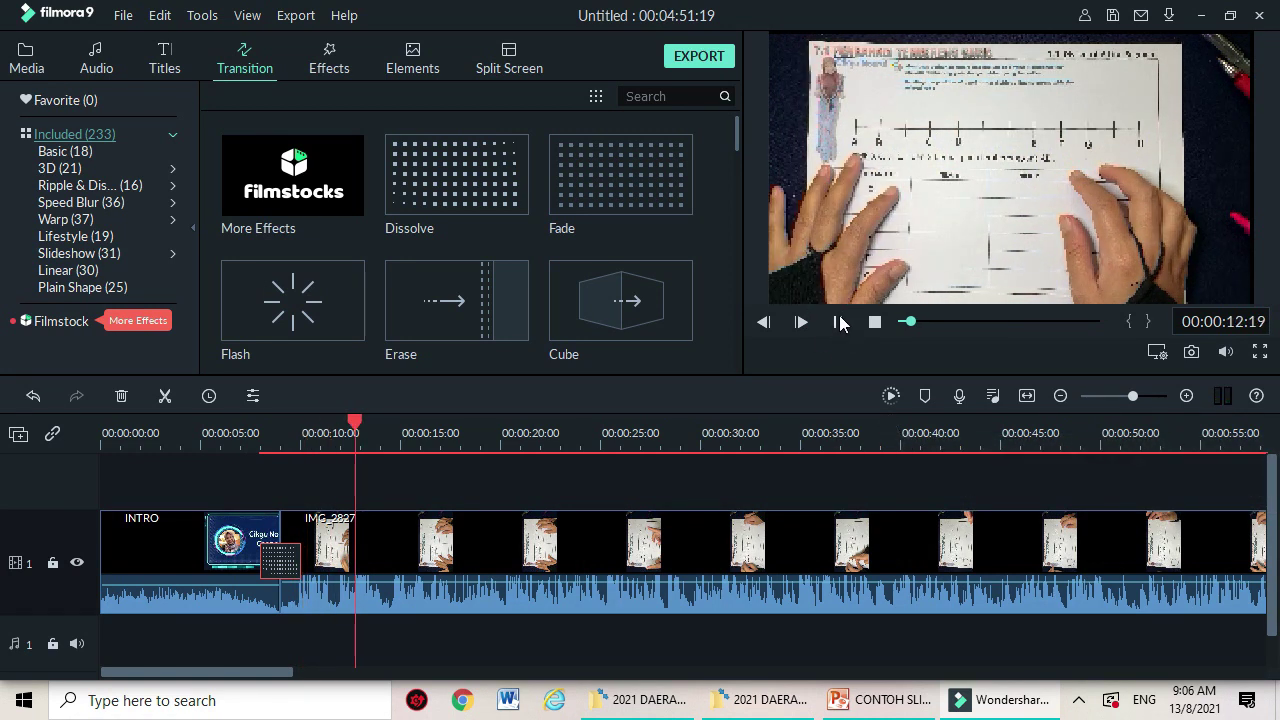
{"action": "left_click", "coordinate": [837, 322]}
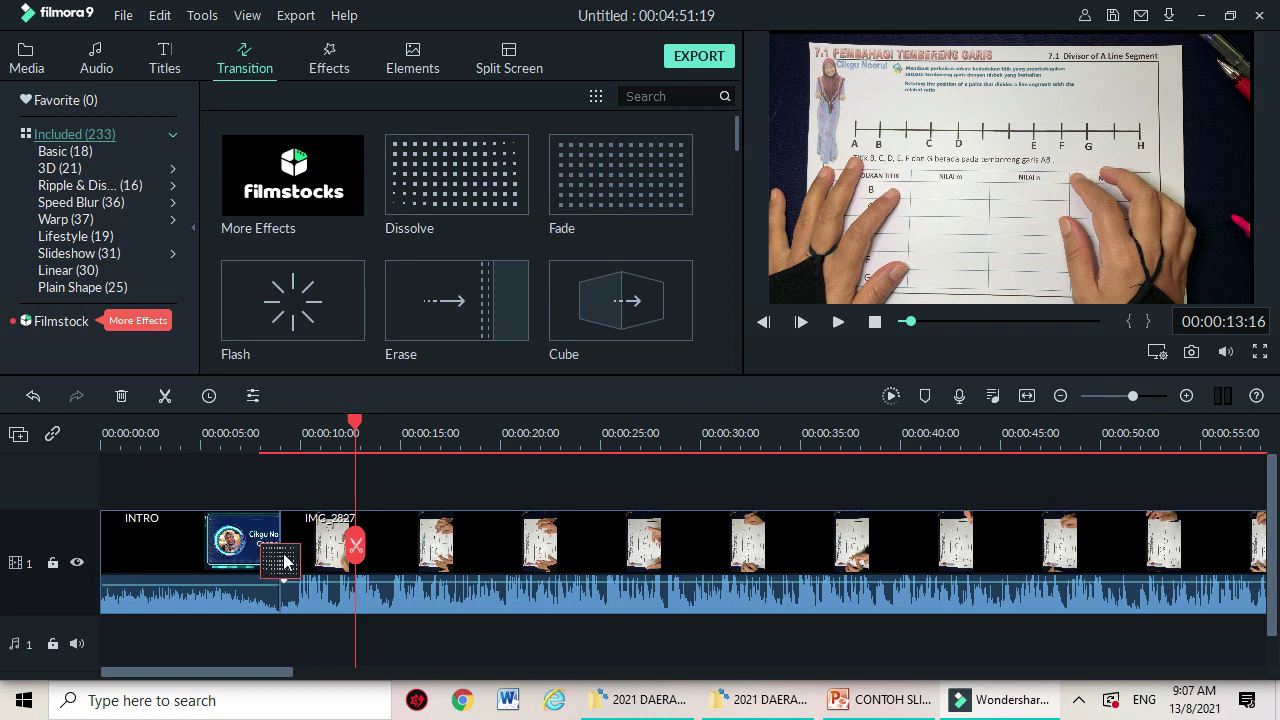
Shift the Dissolve transition so it lies at the start of the IMG_2827 clip and shorten its duration
{"action": "left_click_drag", "start_coordinate": [289, 566], "coordinate": [309, 566]}
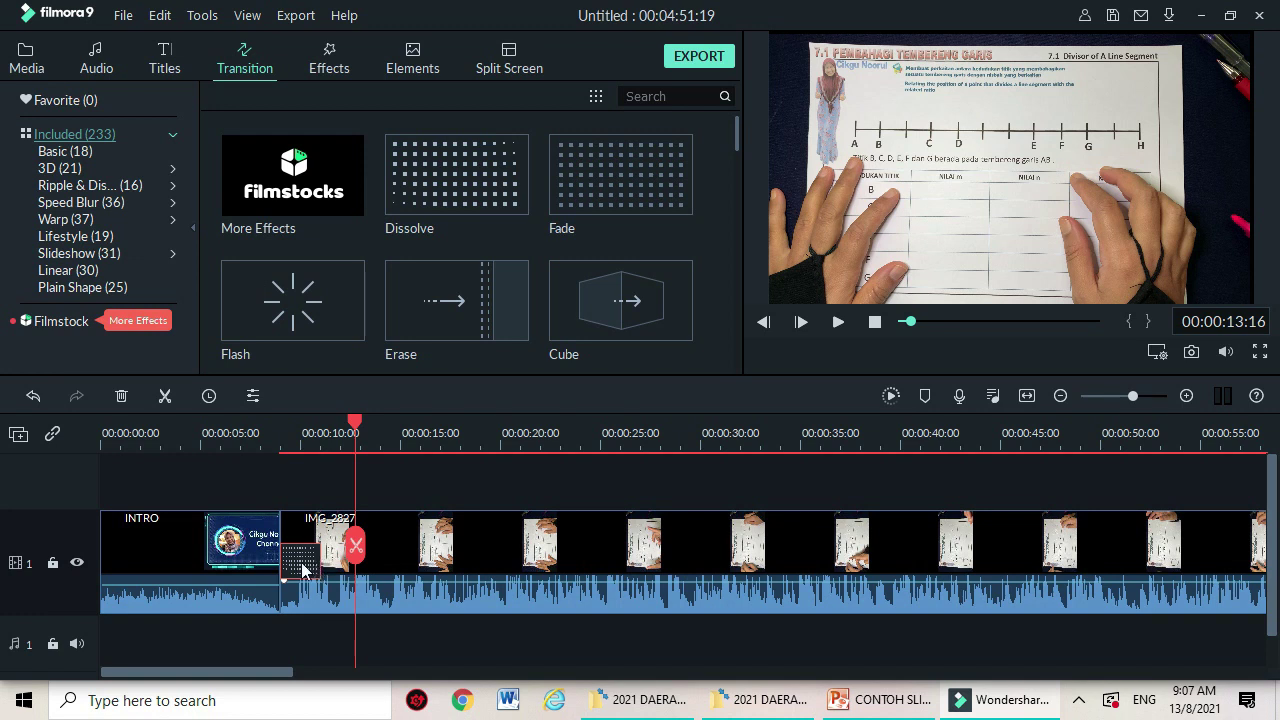
{"action": "left_click", "coordinate": [300, 563]}
{"action": "left_click", "coordinate": [339, 620]}
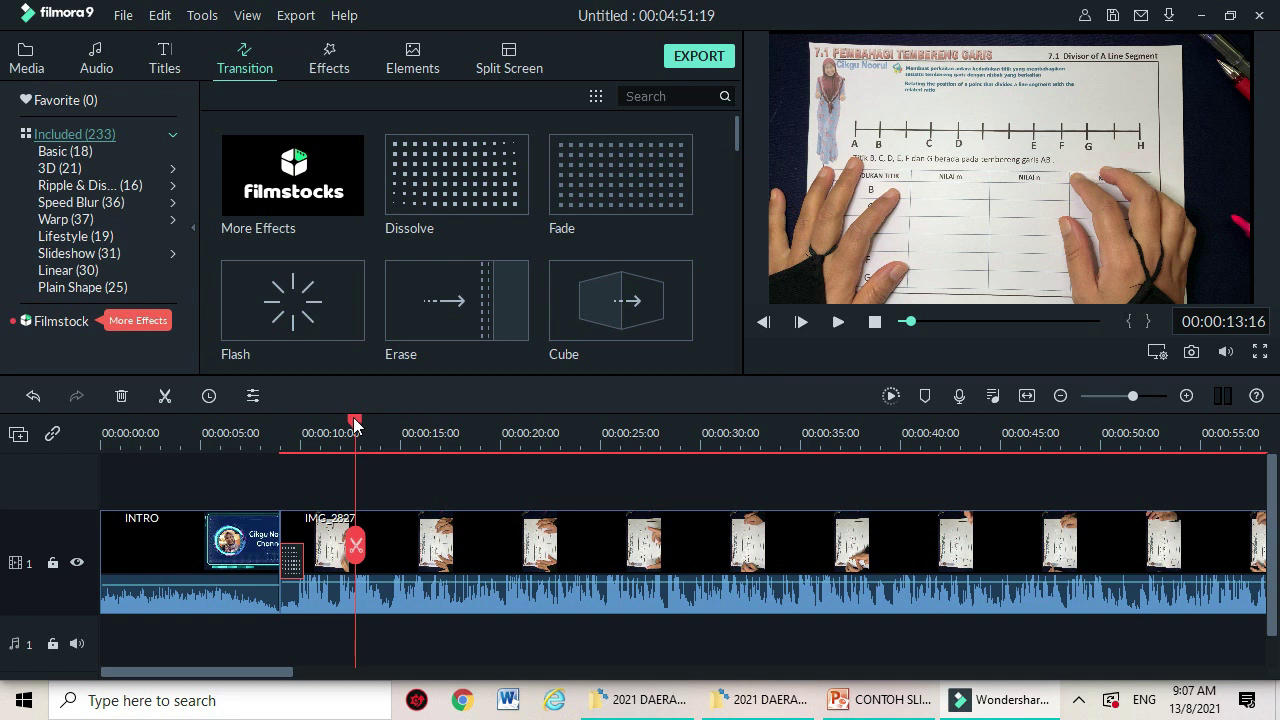
Add a Dissolve transition at the end of the IMG_2827 clip
{"action": "left_click_drag", "start_coordinate": [355, 424], "coordinate": [297, 470]}
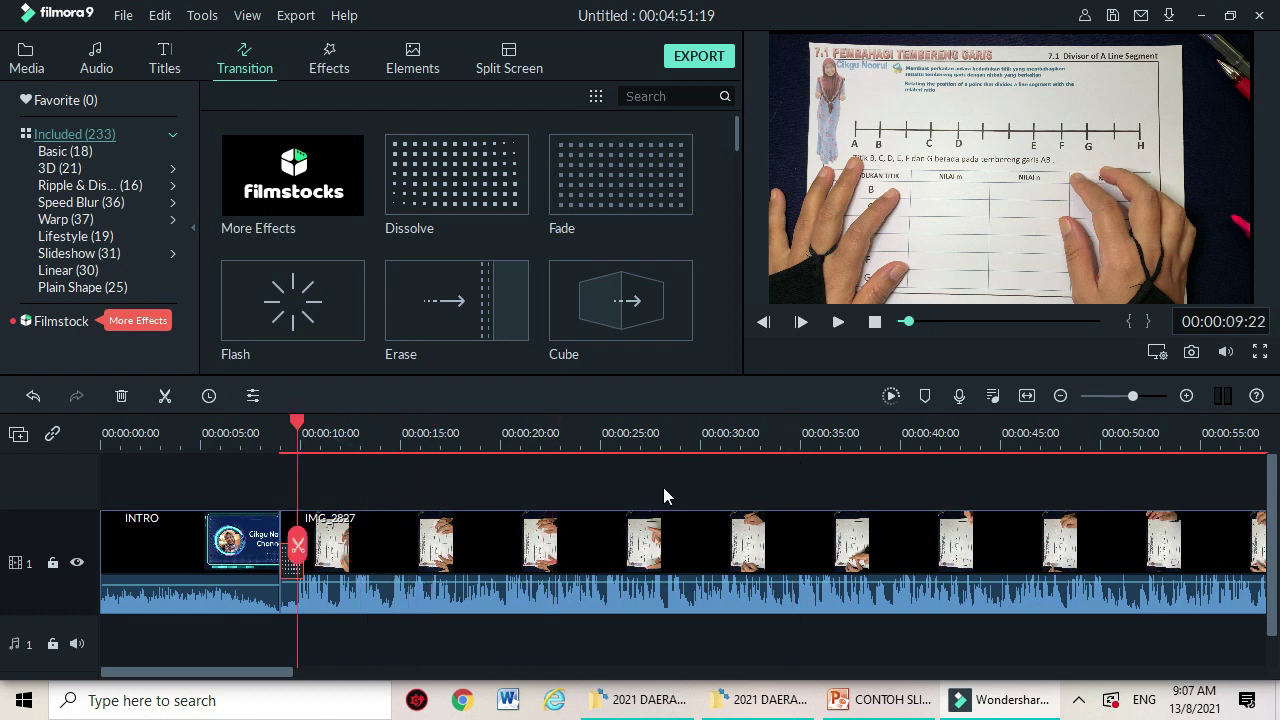
{"action": "left_click", "coordinate": [519, 487]}
{"action": "left_click", "coordinate": [1051, 480]}
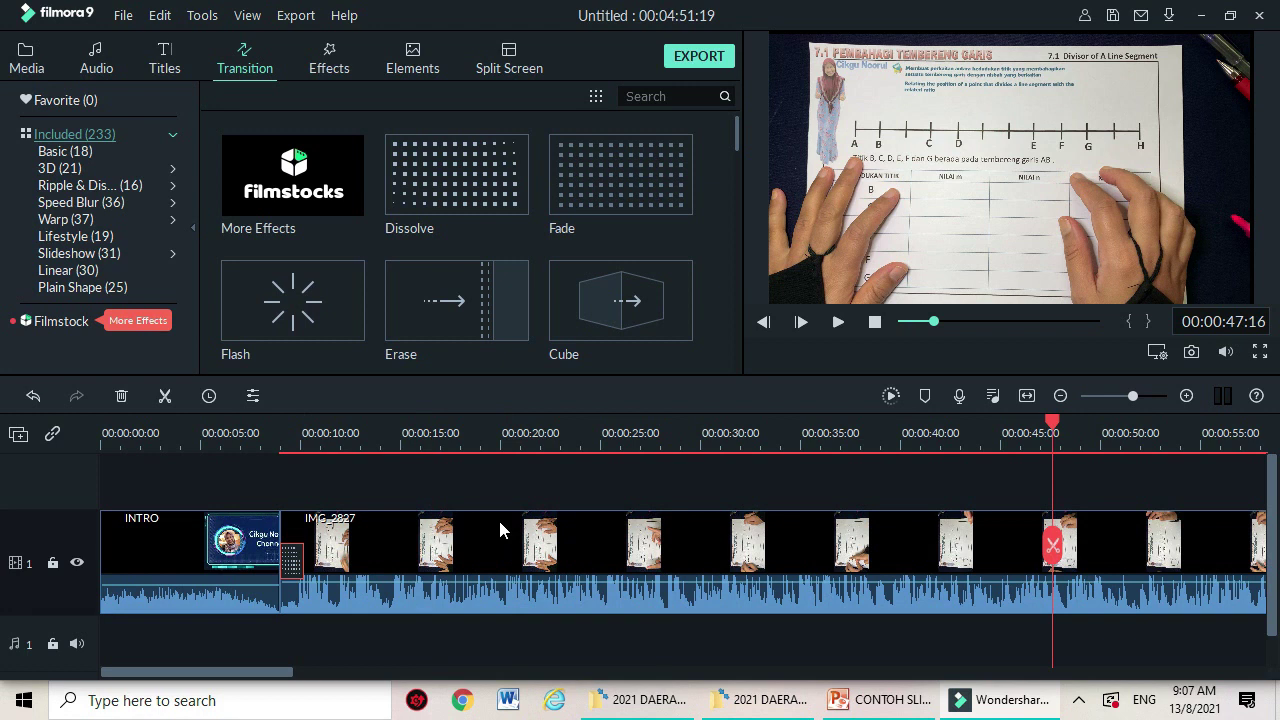
{"action": "left_click", "coordinate": [1073, 476]}
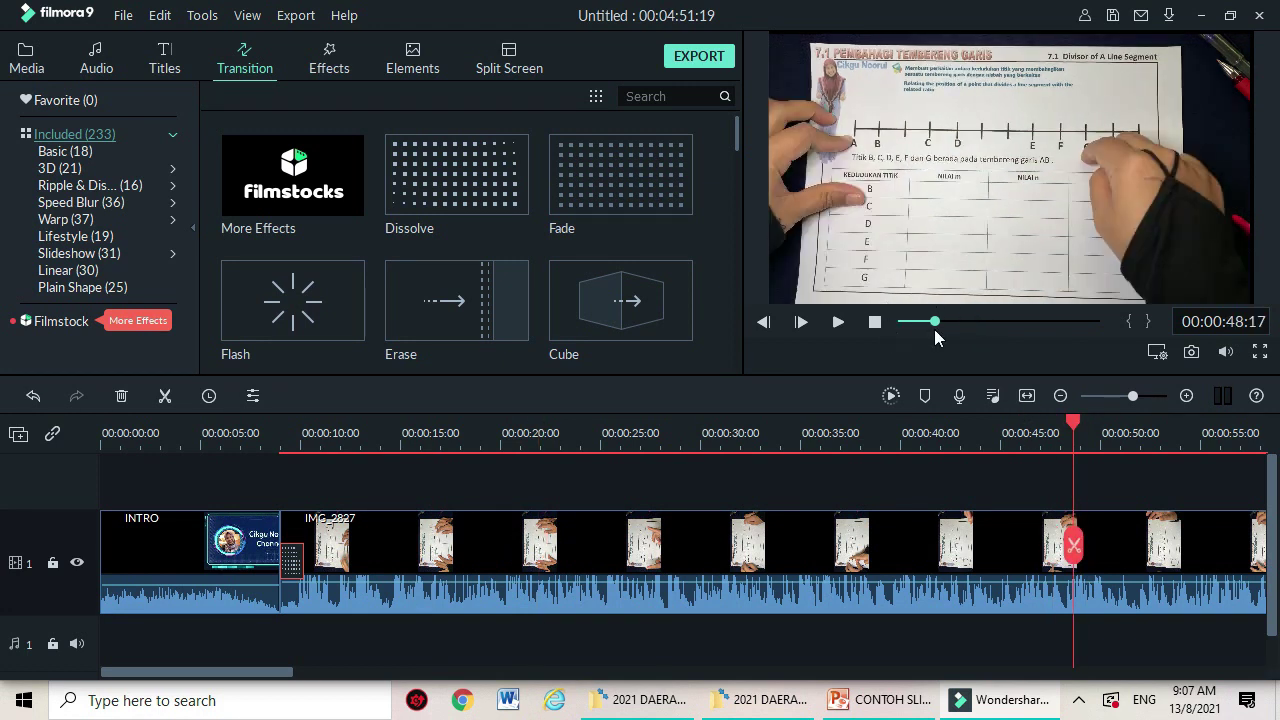
{"action": "left_click_drag", "start_coordinate": [935, 322], "coordinate": [1135, 352]}
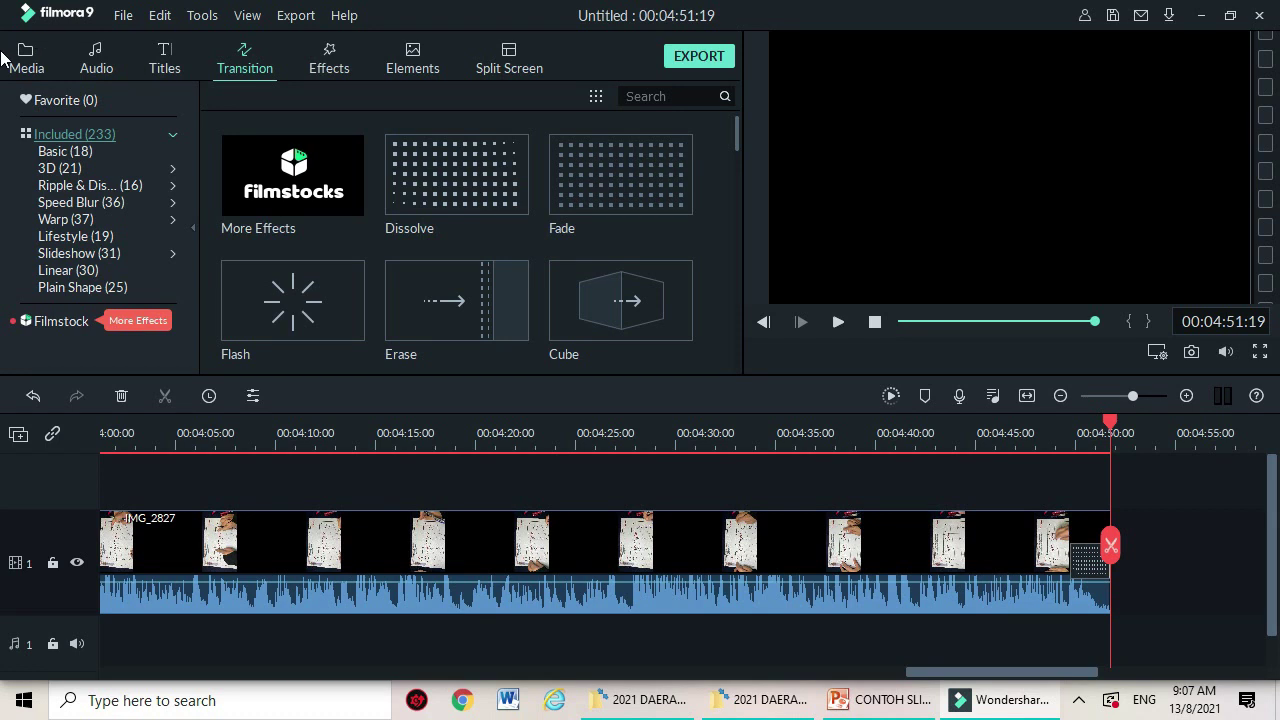
Add the IMG_2828 recording to the timeline directly after the IMG_2827 clip
{"action": "left_click", "coordinate": [40, 58]}
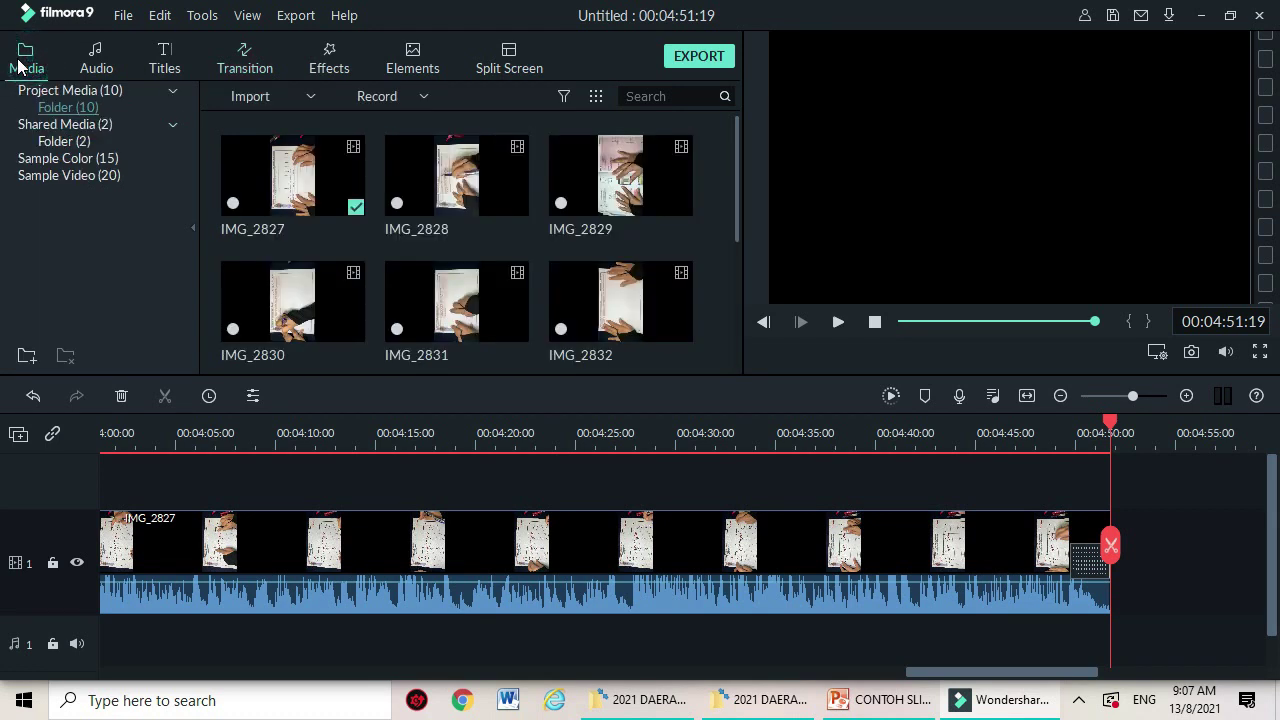
{"action": "left_click", "coordinate": [457, 175]}
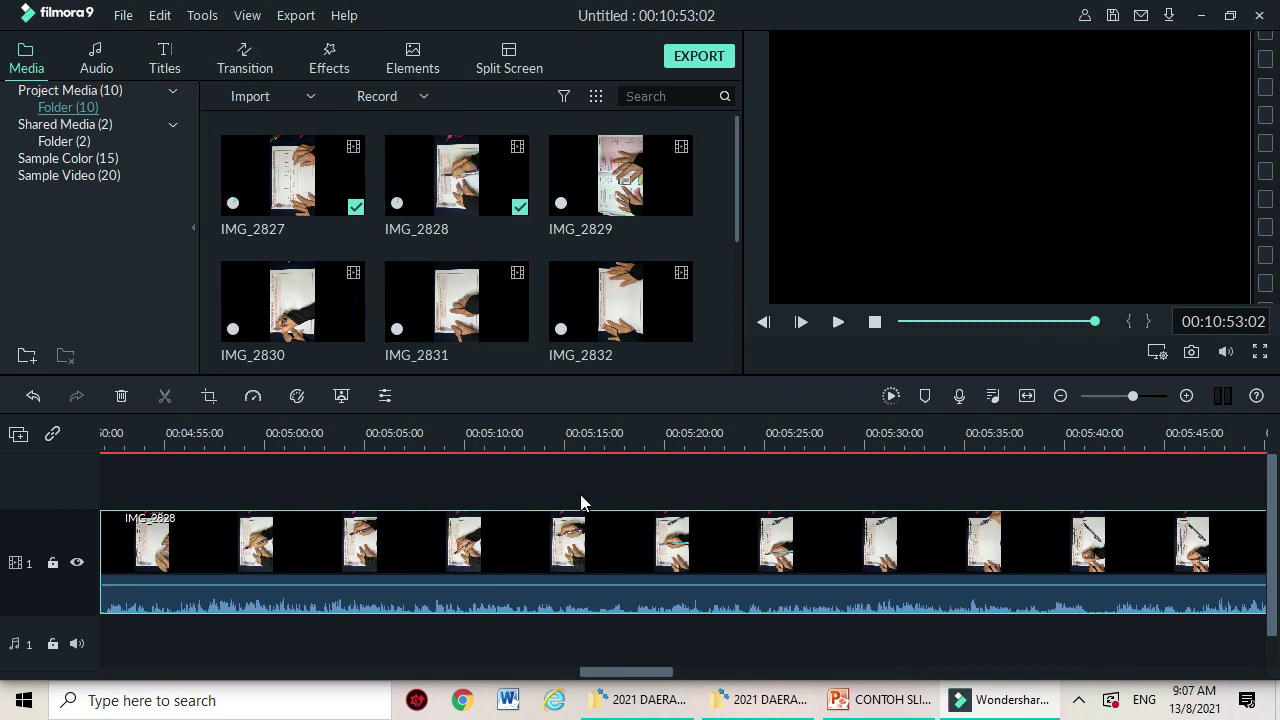
{"action": "left_click_drag", "start_coordinate": [655, 681], "coordinate": [623, 677]}
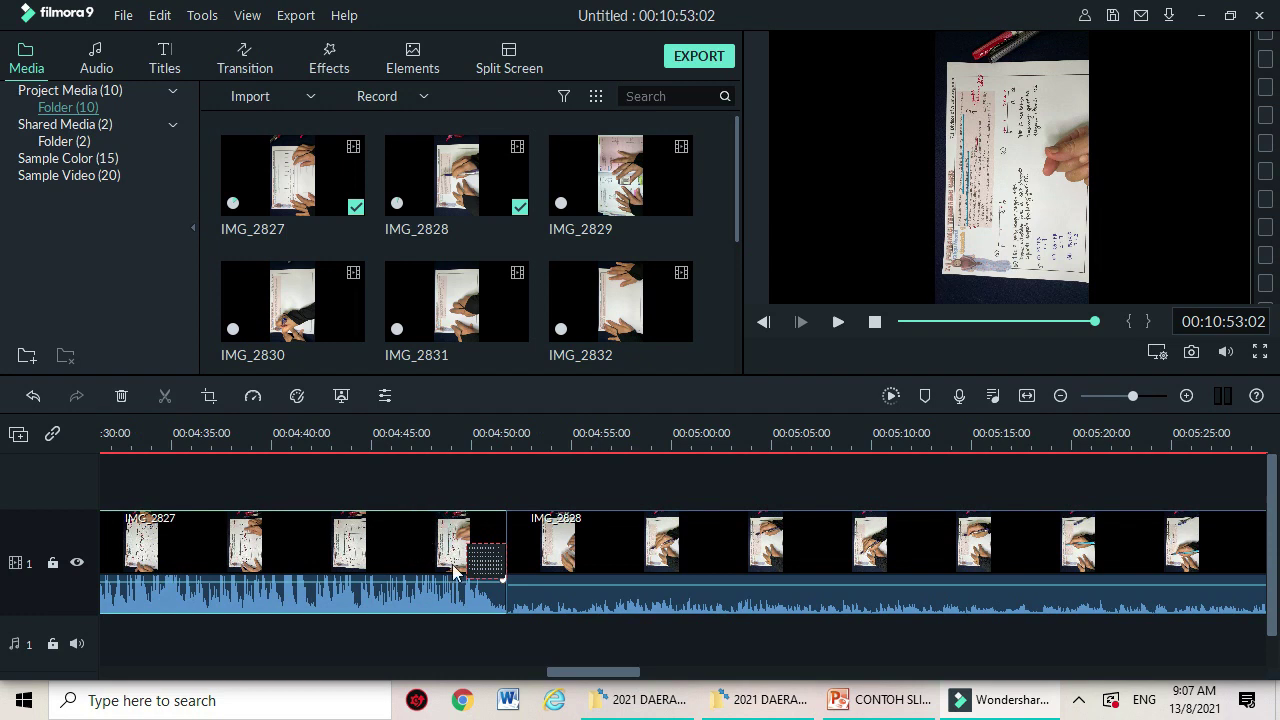
Rotate the IMG_2828 clip 90 degrees clockwise and enlarge its picture until it fills the whole video frame
{"action": "left_click", "coordinate": [584, 558]}
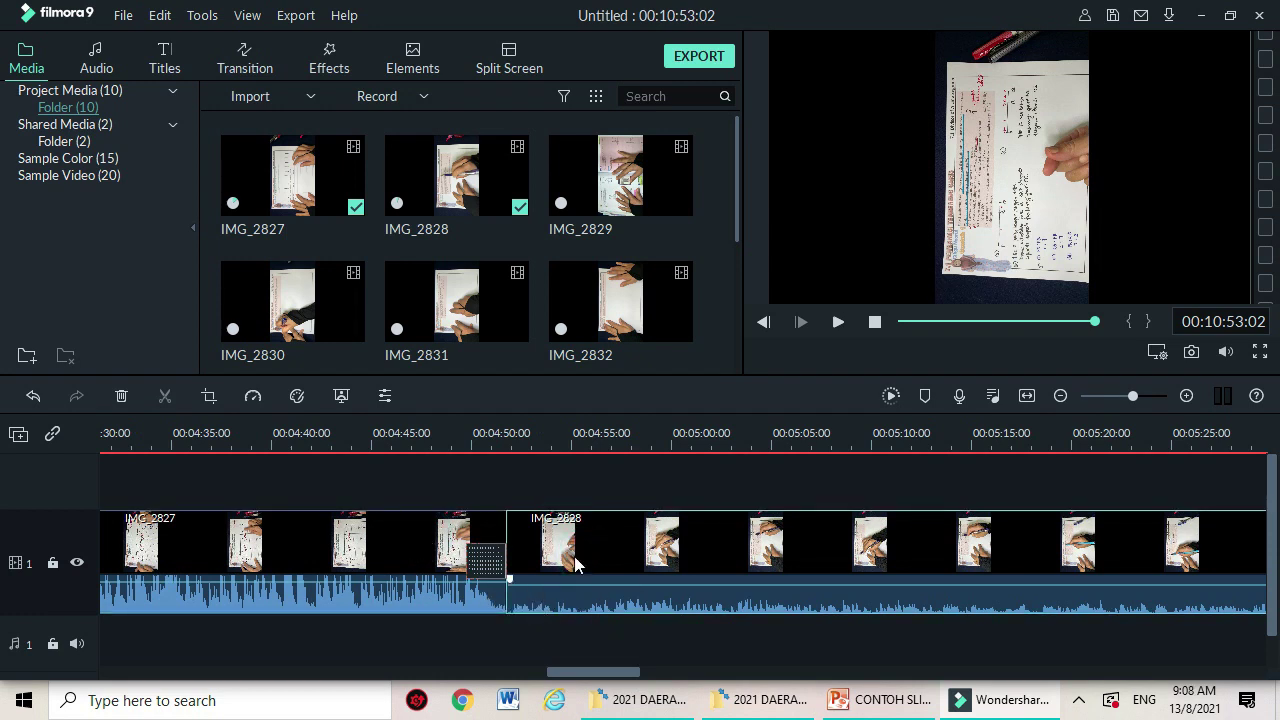
{"action": "left_click", "coordinate": [958, 240]}
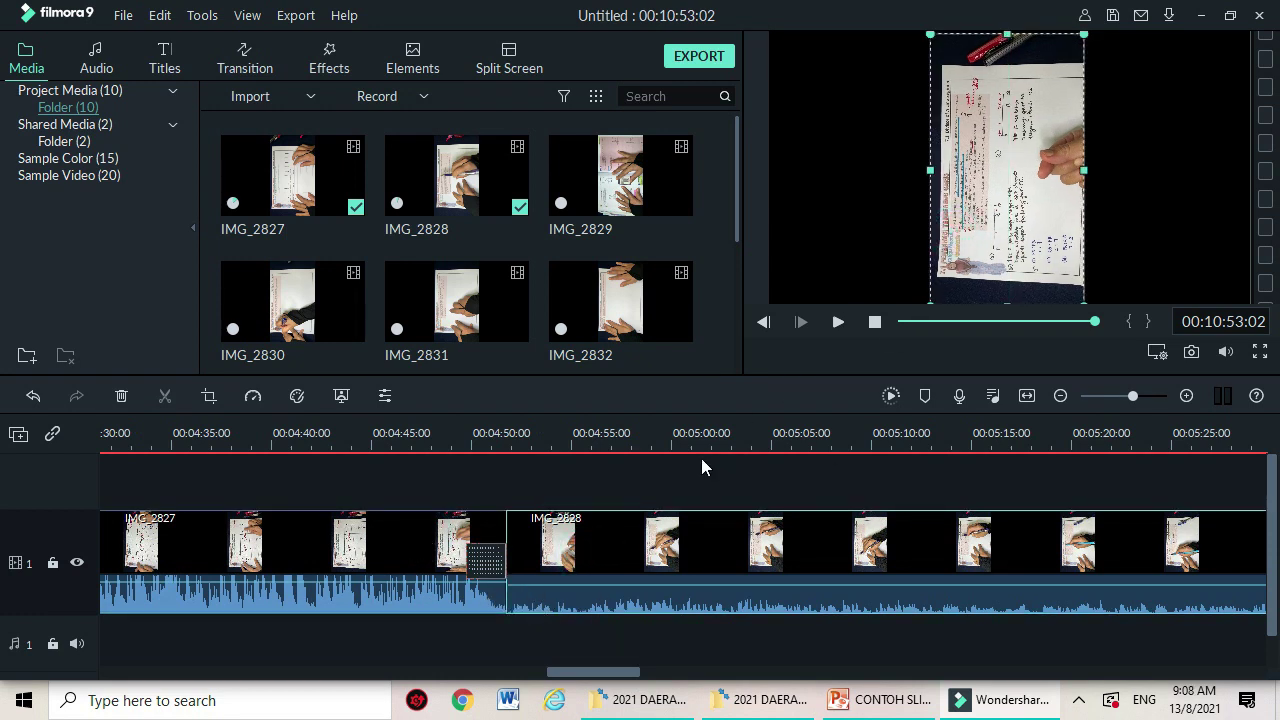
{"action": "right_click", "coordinate": [668, 527]}
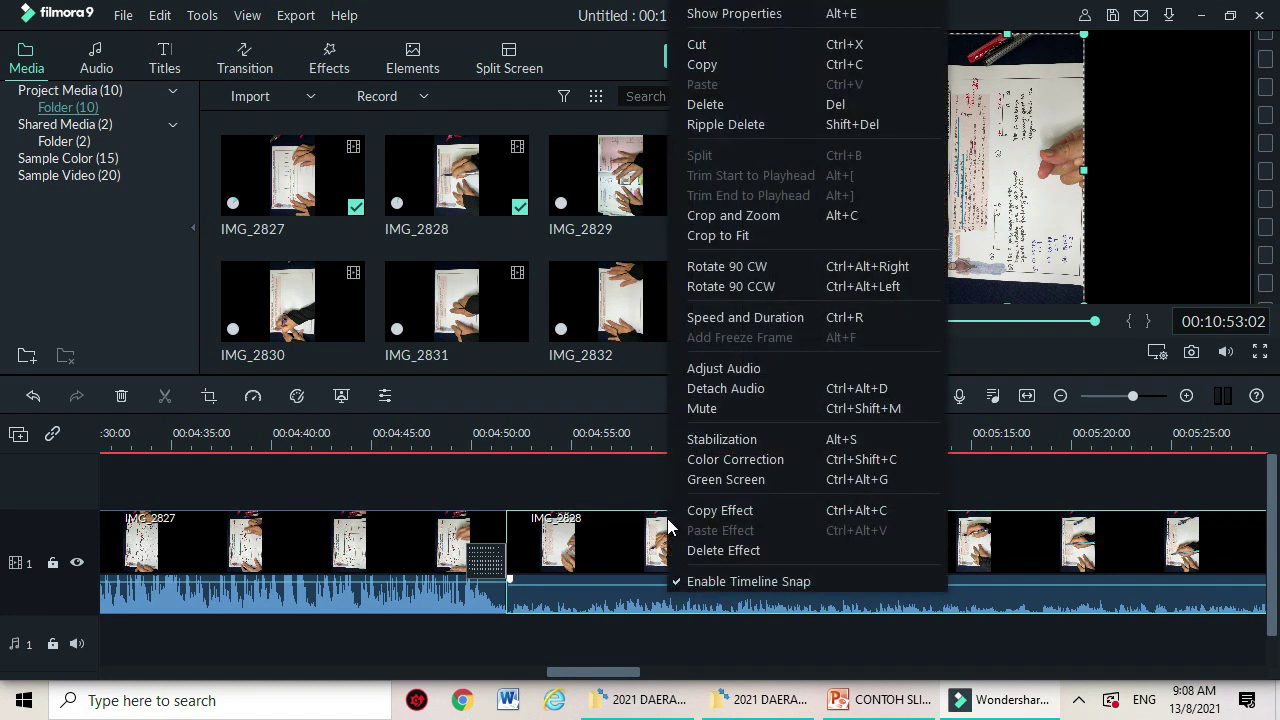
{"action": "left_click", "coordinate": [716, 270]}
{"action": "left_click_drag", "start_coordinate": [868, 253], "coordinate": [777, 287]}
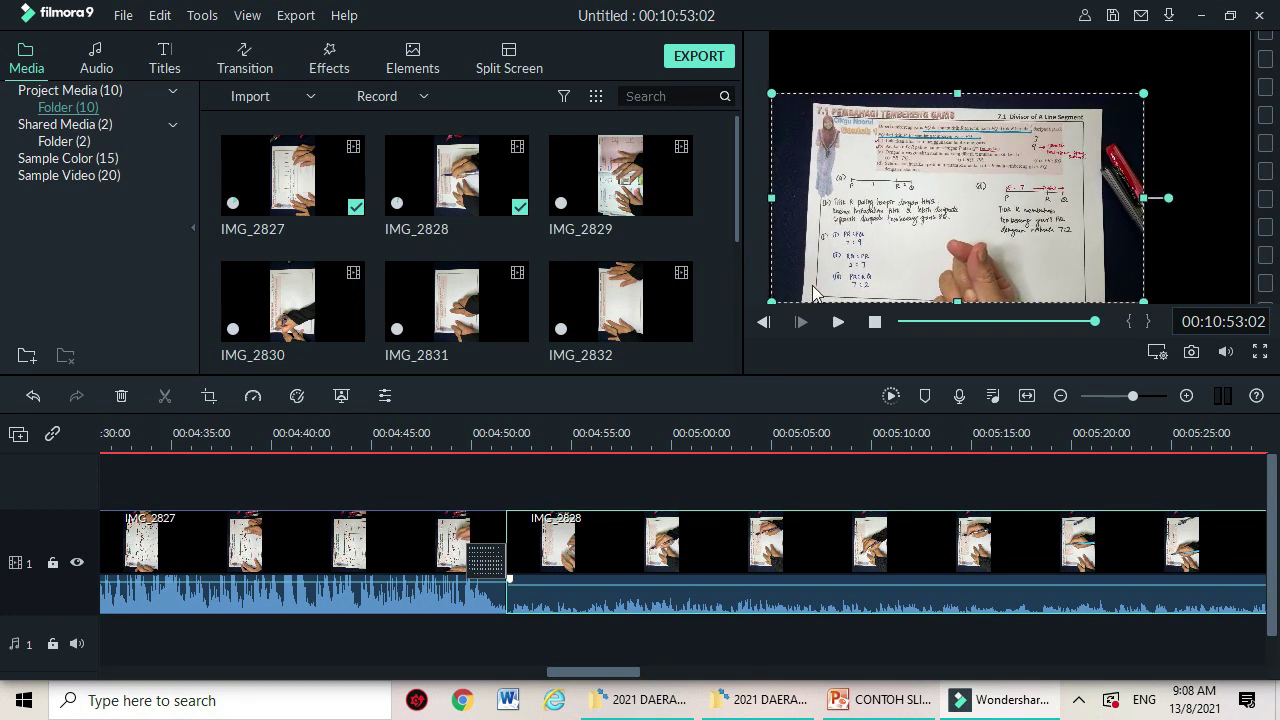
{"action": "left_click_drag", "start_coordinate": [1148, 88], "coordinate": [1210, 26]}
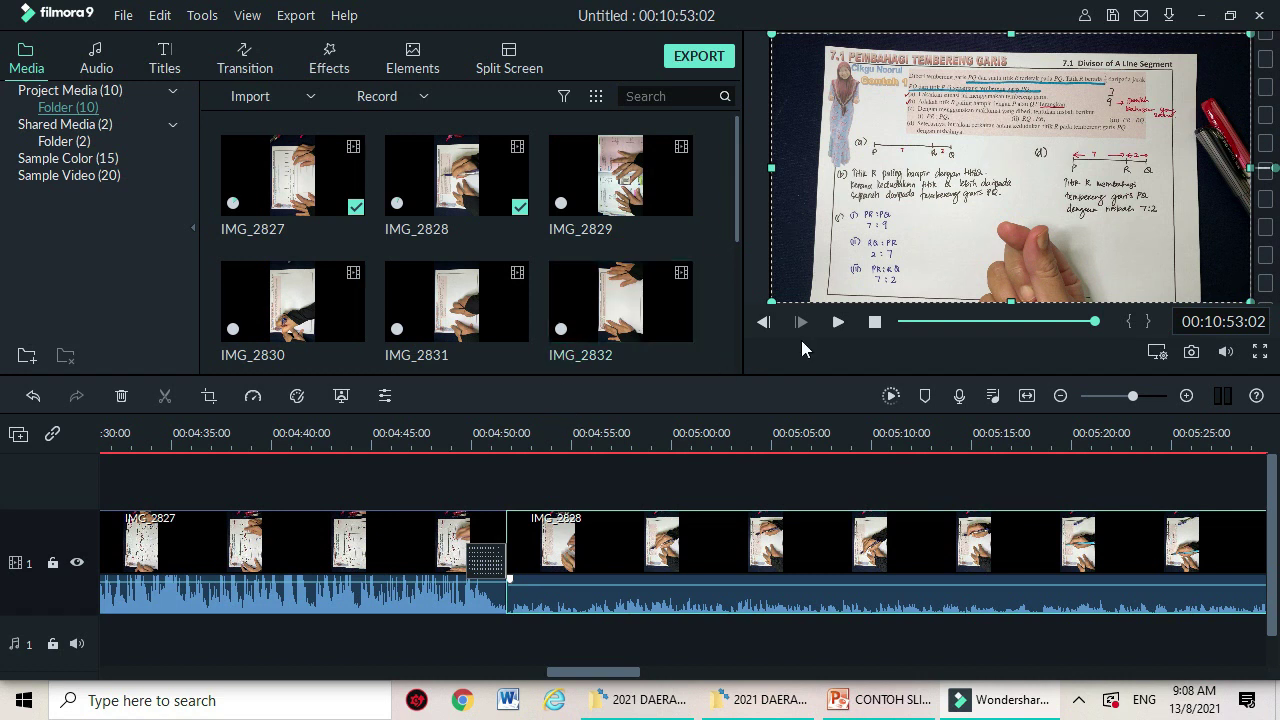
Raise the IMG_2828 clip's volume and centre the transition over the cut between IMG_2827 and IMG_2828
{"action": "mouse_move", "coordinate": [628, 580]}
{"action": "left_mouse_down"}
{"action": "mouse_move", "coordinate": [629, 591]}
{"action": "mouse_move", "coordinate": [652, 586]}
{"action": "left_mouse_up"}
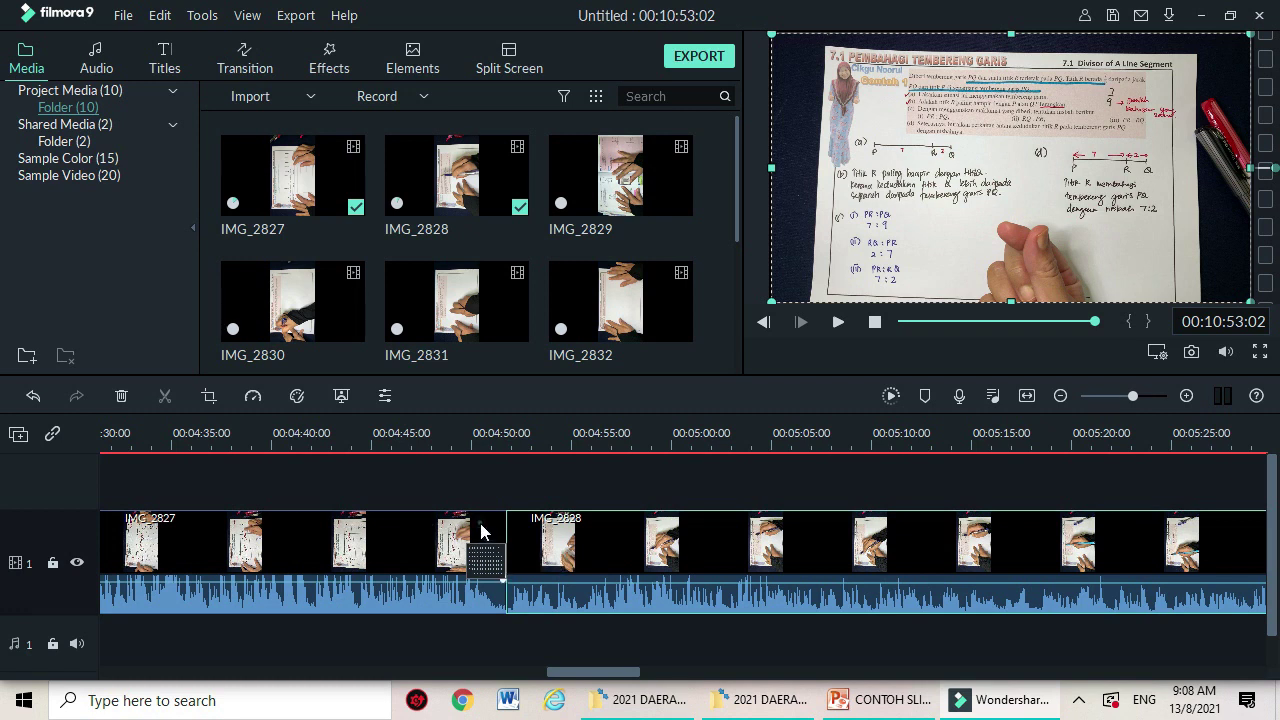
{"action": "left_click", "coordinate": [489, 557]}
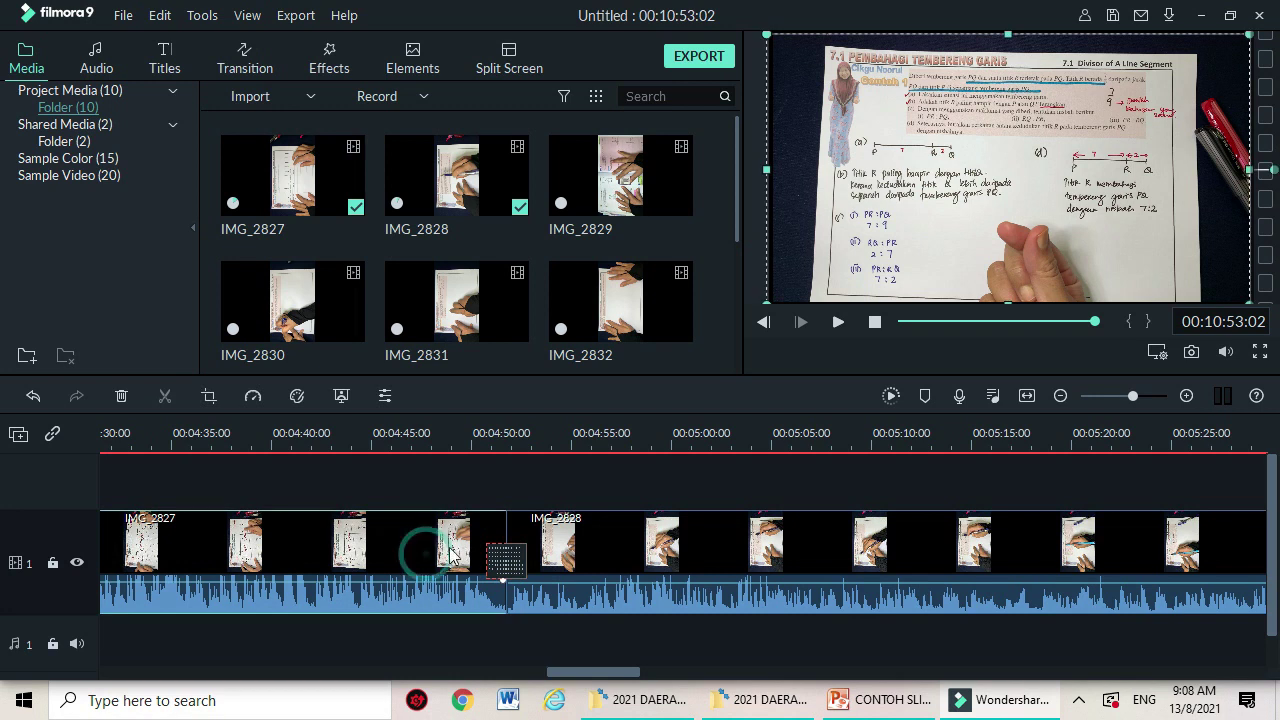
Play the timeline from shortly before the cut between IMG_2827 and IMG_2828 to check the transition
{"action": "left_click", "coordinate": [1090, 322]}
{"action": "left_click_drag", "start_coordinate": [1087, 328], "coordinate": [979, 335]}
{"action": "left_click_drag", "start_coordinate": [133, 430], "coordinate": [469, 432]}
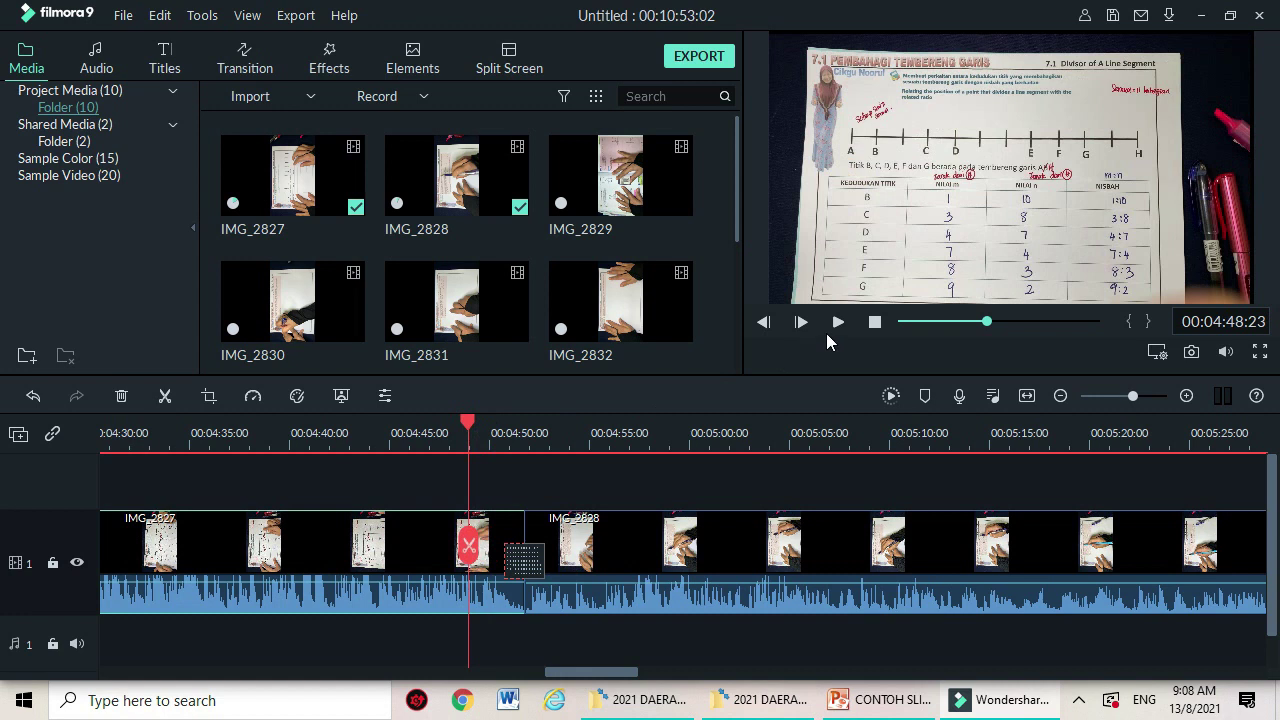
{"action": "left_click", "coordinate": [838, 323]}
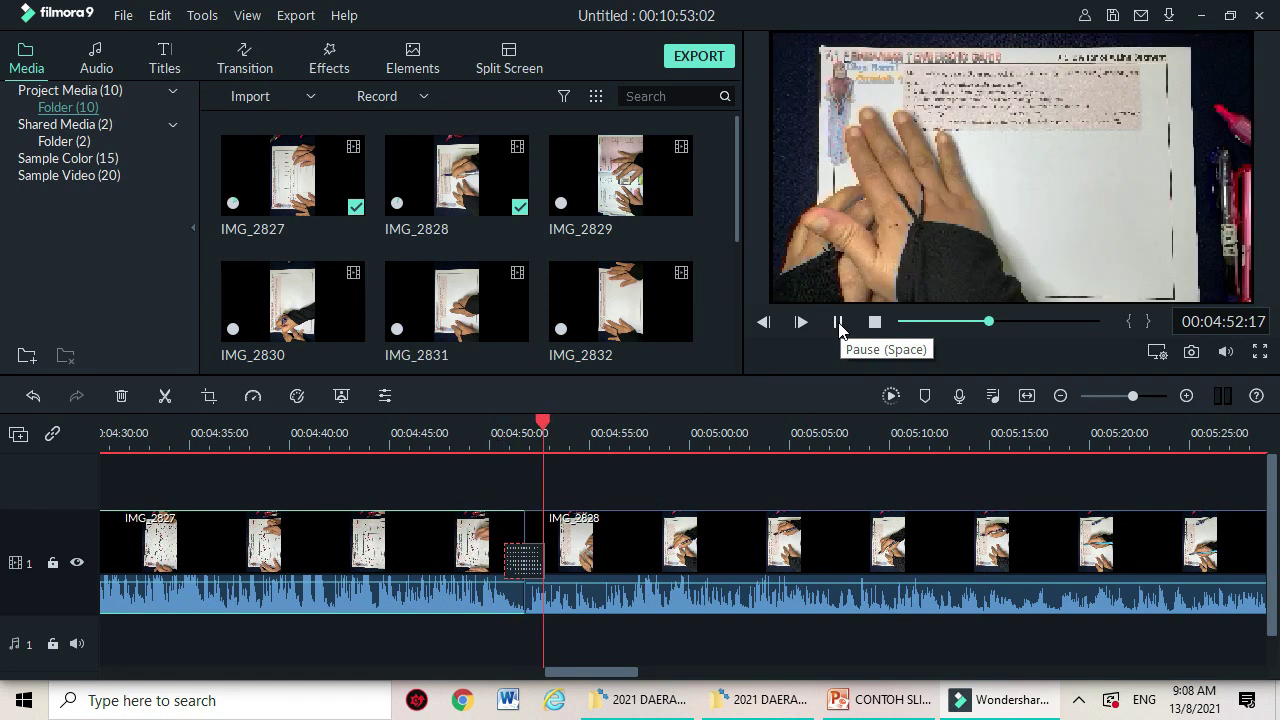
{"action": "left_click", "coordinate": [838, 322]}
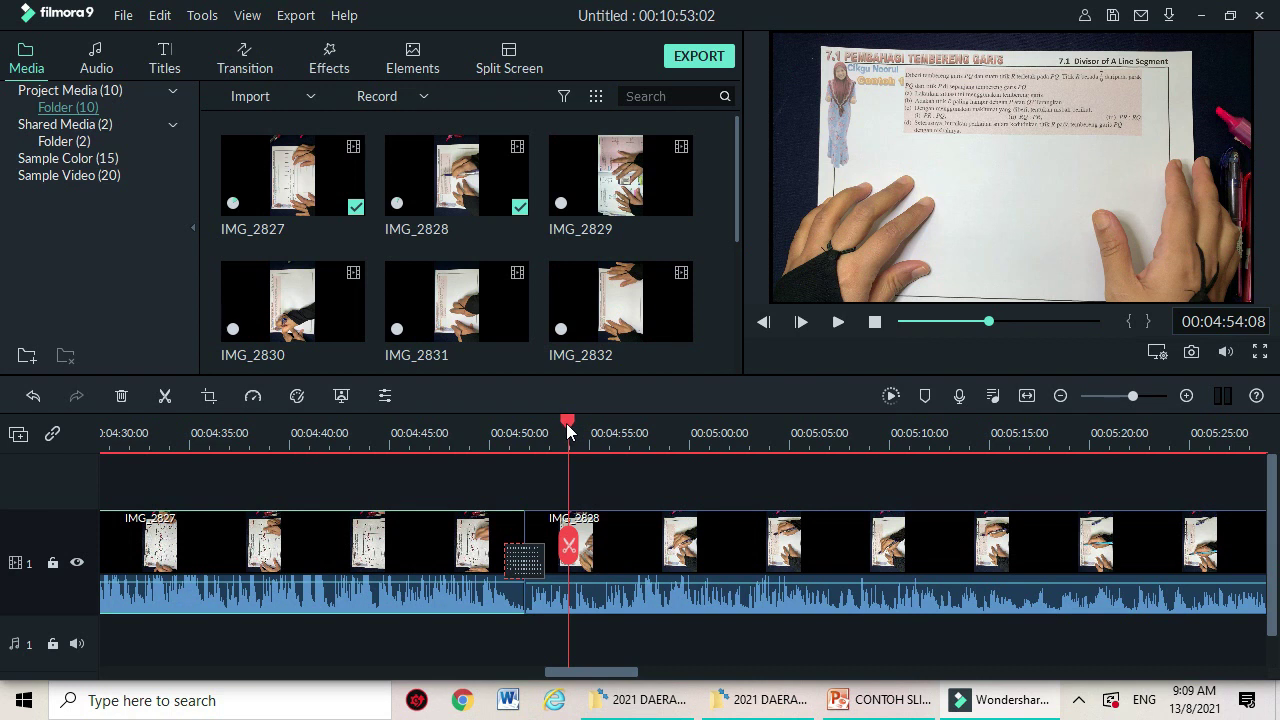
Add the OUTRO clip to the end of the timeline, directly after the IMG_2828 clip
{"action": "left_click_drag", "start_coordinate": [567, 430], "coordinate": [1268, 497]}
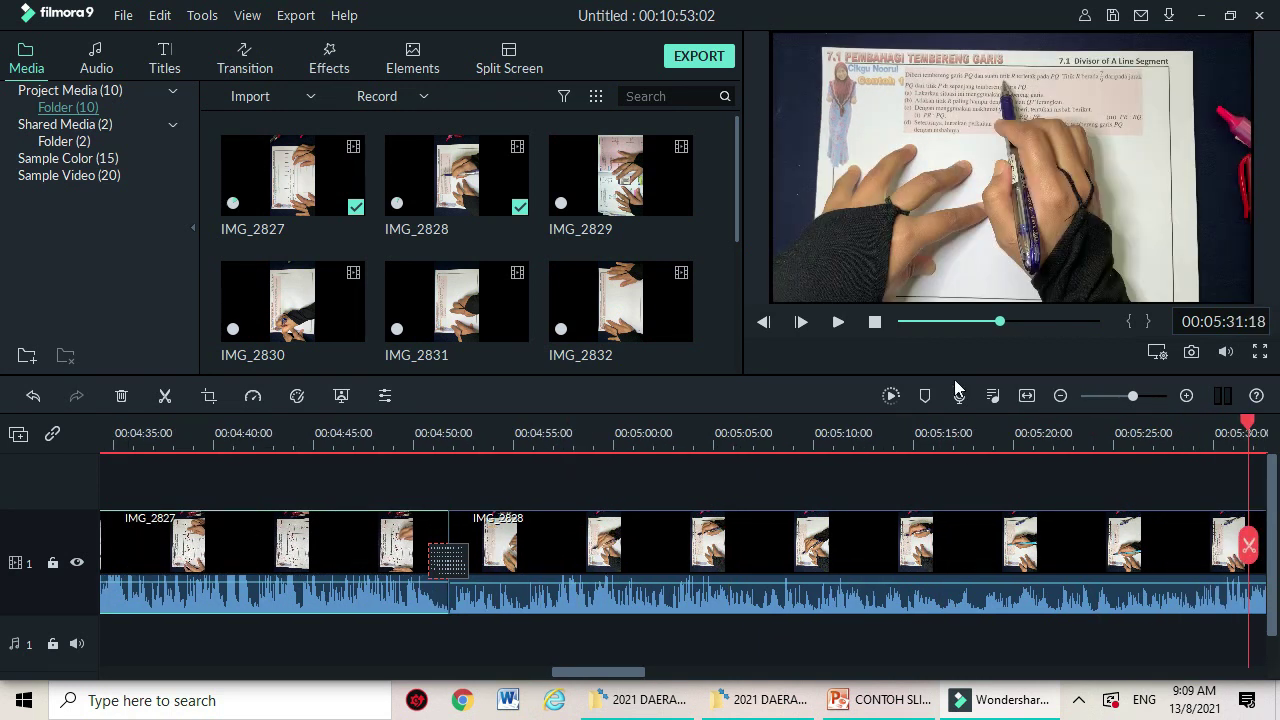
{"action": "left_click_drag", "start_coordinate": [1001, 325], "coordinate": [1048, 336]}
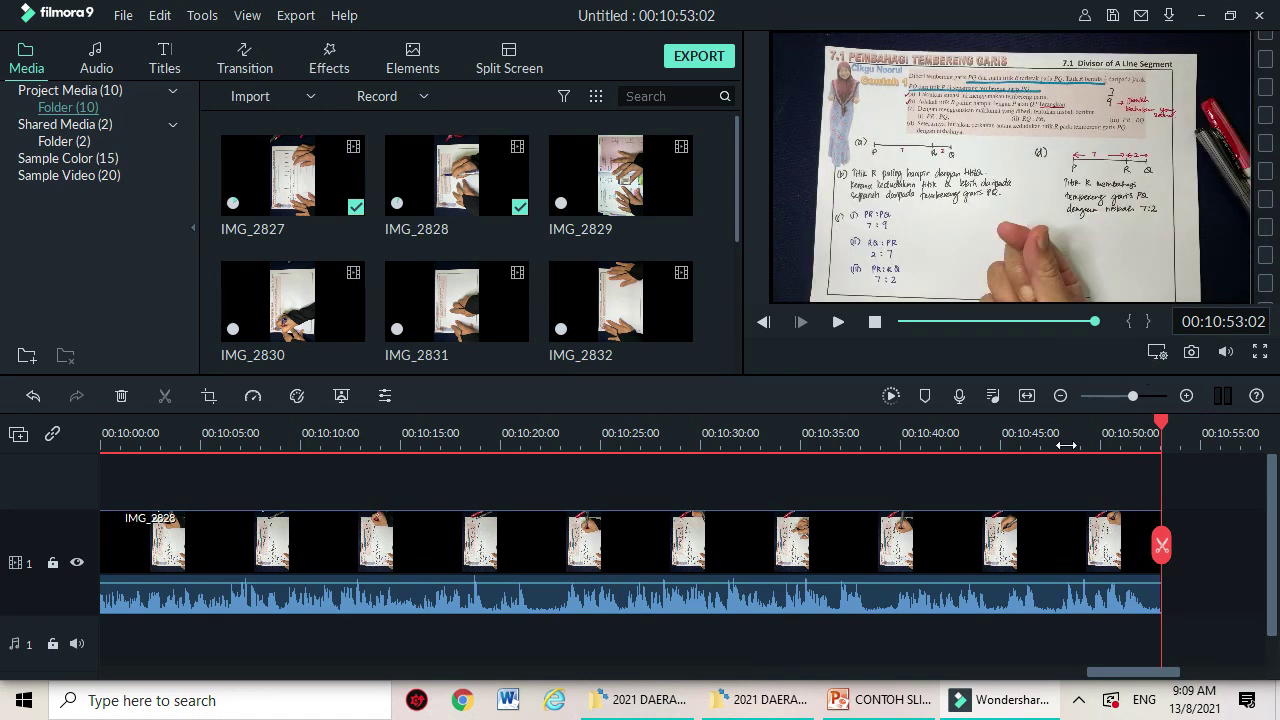
{"action": "scroll", "coordinate": [716, 330], "scroll_direction": "down", "scroll_amount": 3}
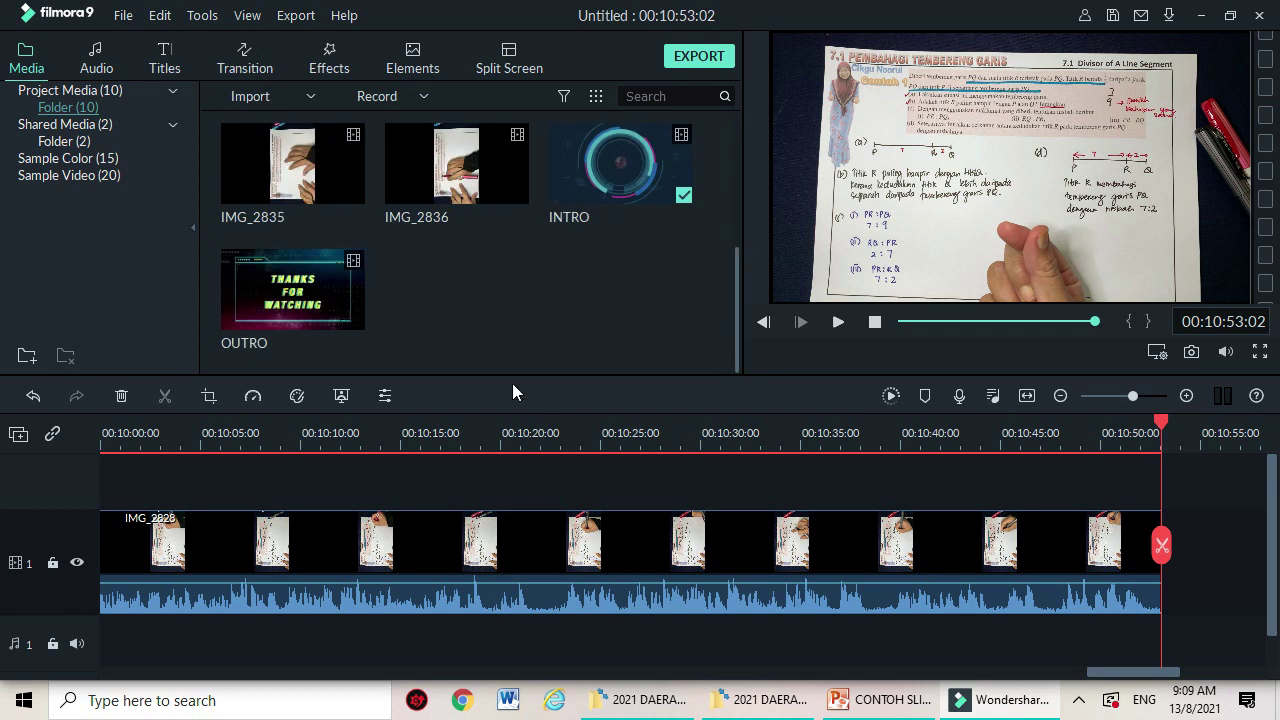
{"action": "left_click", "coordinate": [292, 289]}
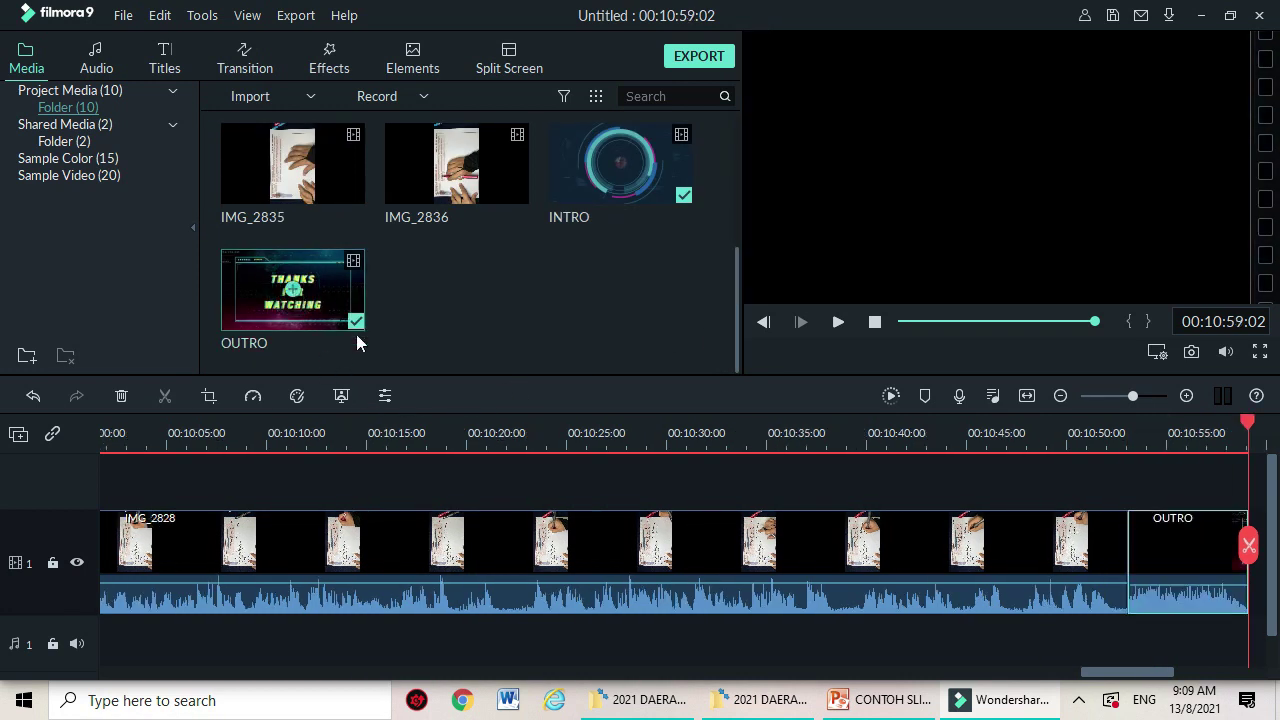
Apply the Dissolve transition to the OUTRO clip on the timeline
{"action": "left_click", "coordinate": [1165, 561]}
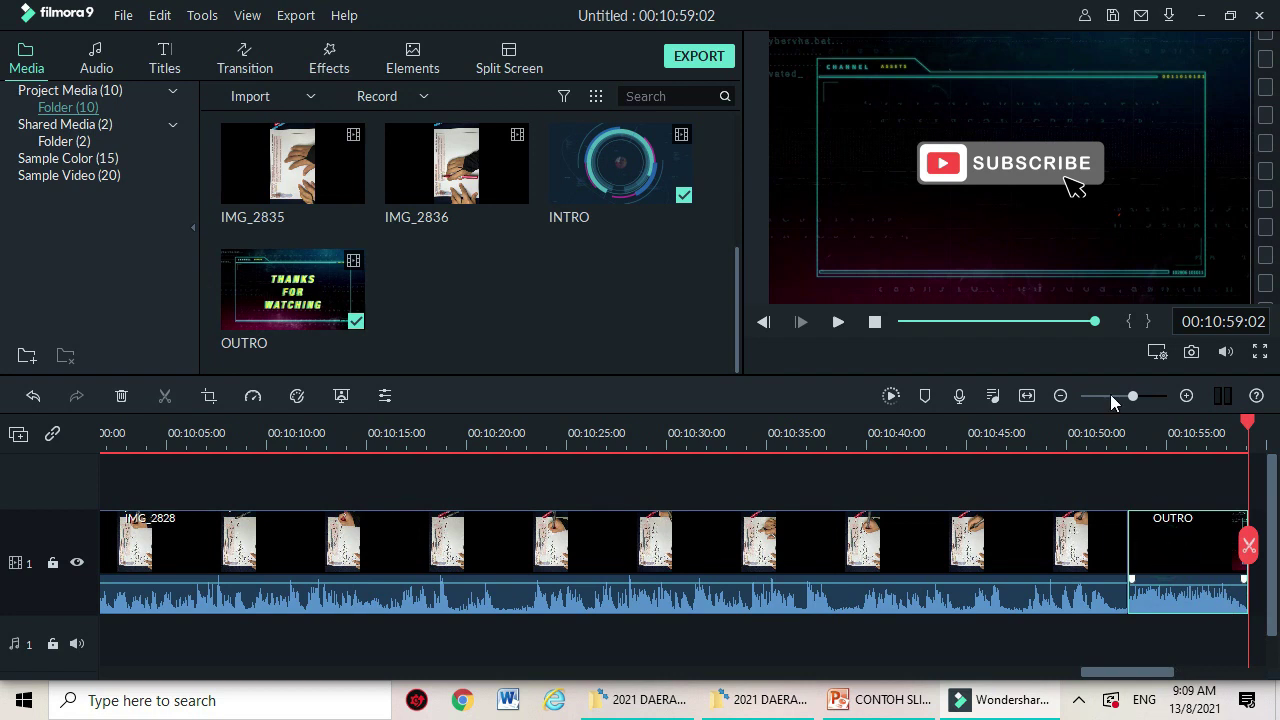
{"action": "left_click", "coordinate": [245, 58]}
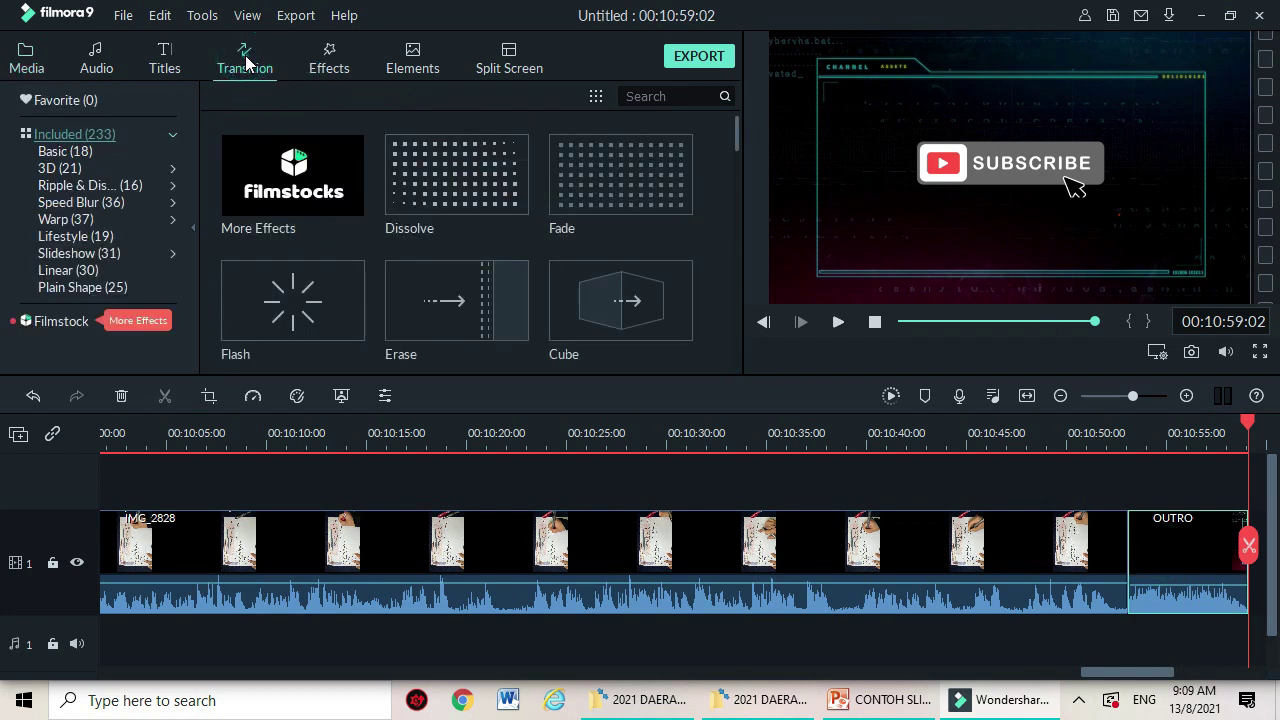
{"action": "double_click", "coordinate": [457, 172]}
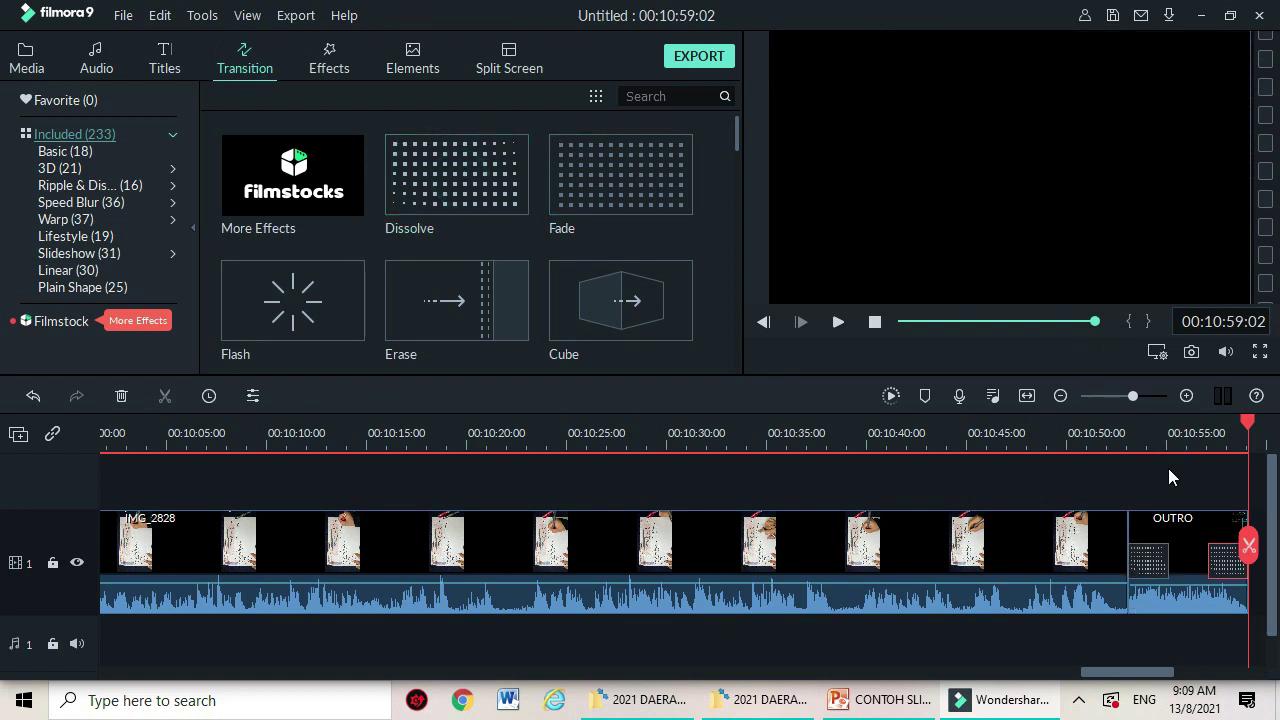
Delete the dissolve at the end of the OUTRO clip and move its starting dissolve onto the end of IMG_2828
{"action": "left_click", "coordinate": [1156, 574]}
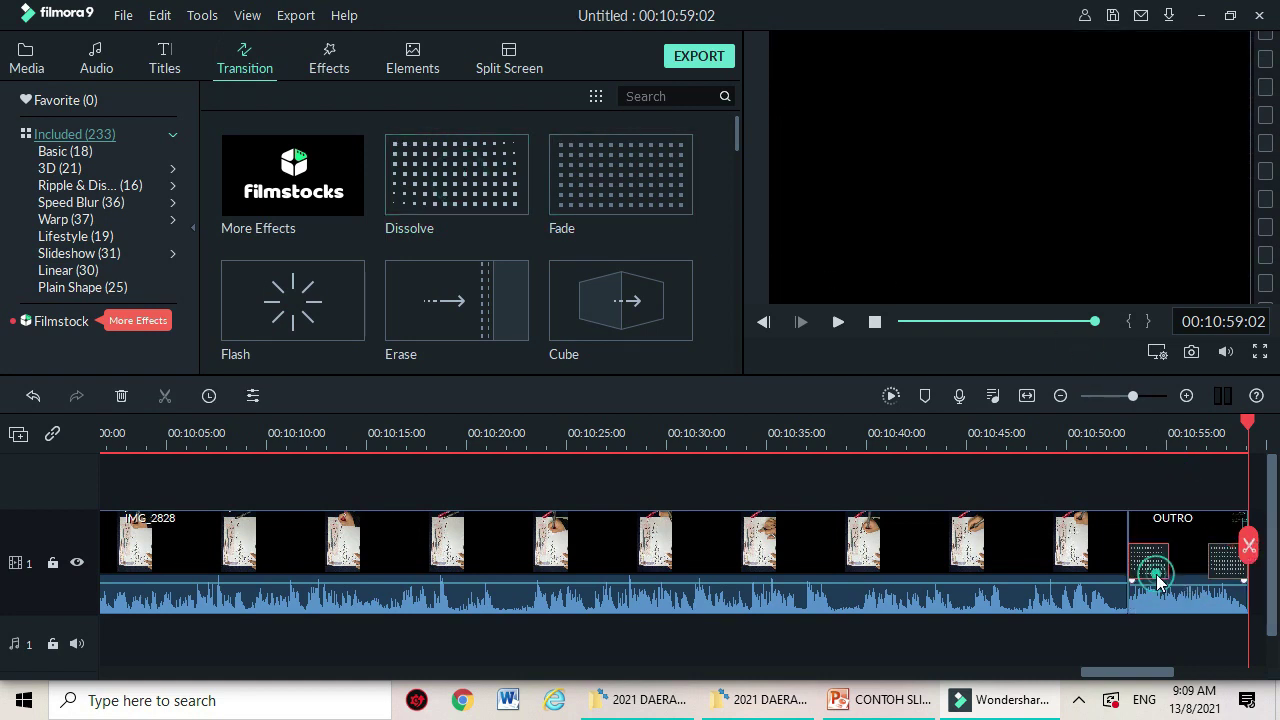
{"action": "left_click", "coordinate": [1218, 568]}
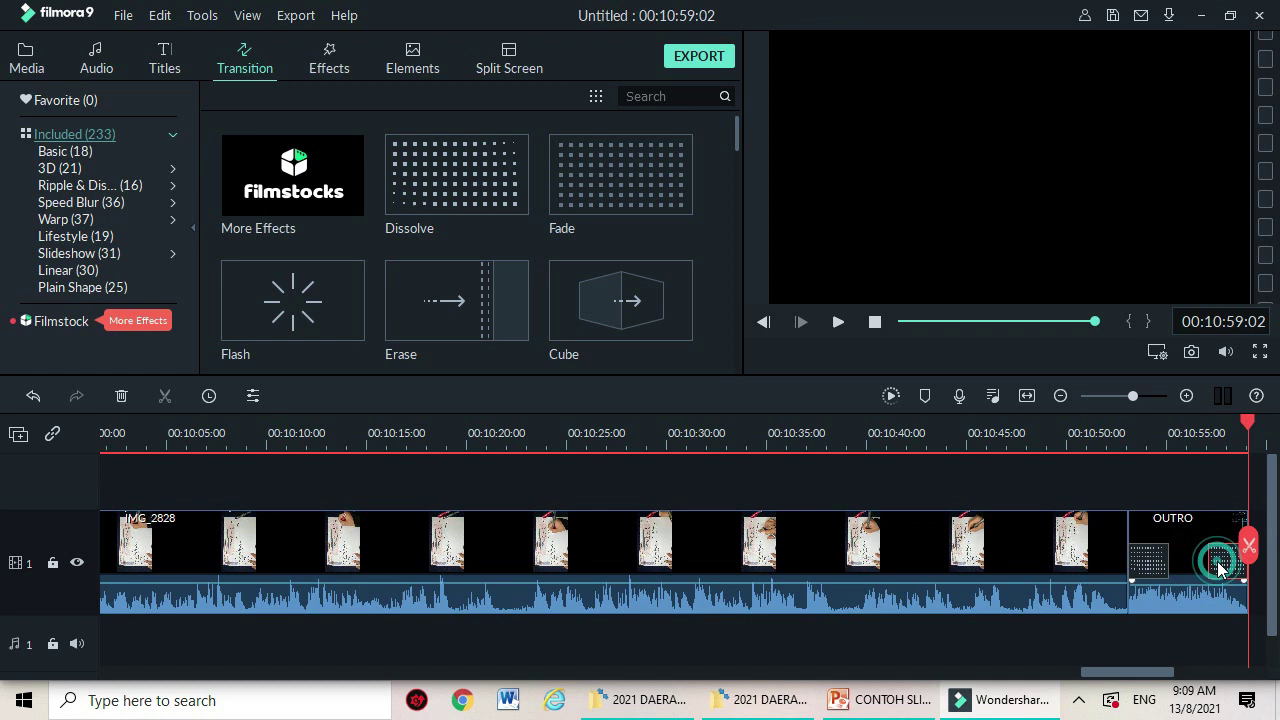
{"action": "key", "text": "Delete"}
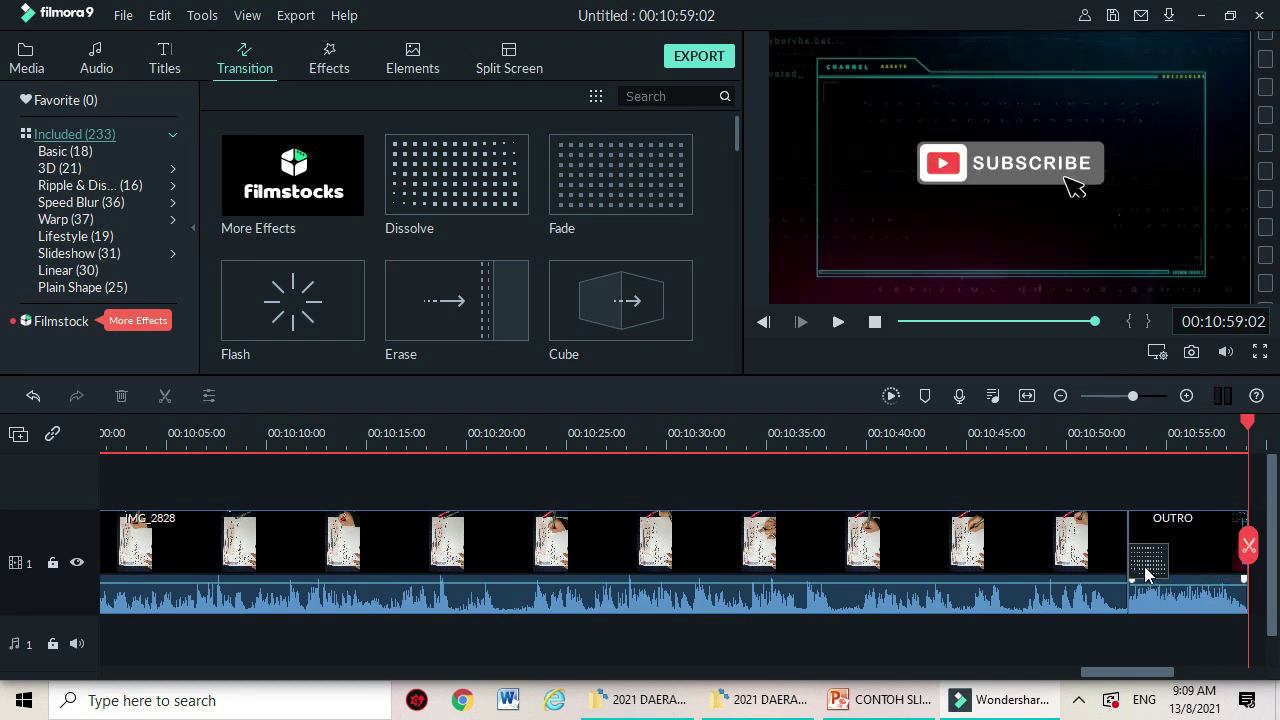
{"action": "left_click_drag", "start_coordinate": [1147, 574], "coordinate": [1092, 572]}
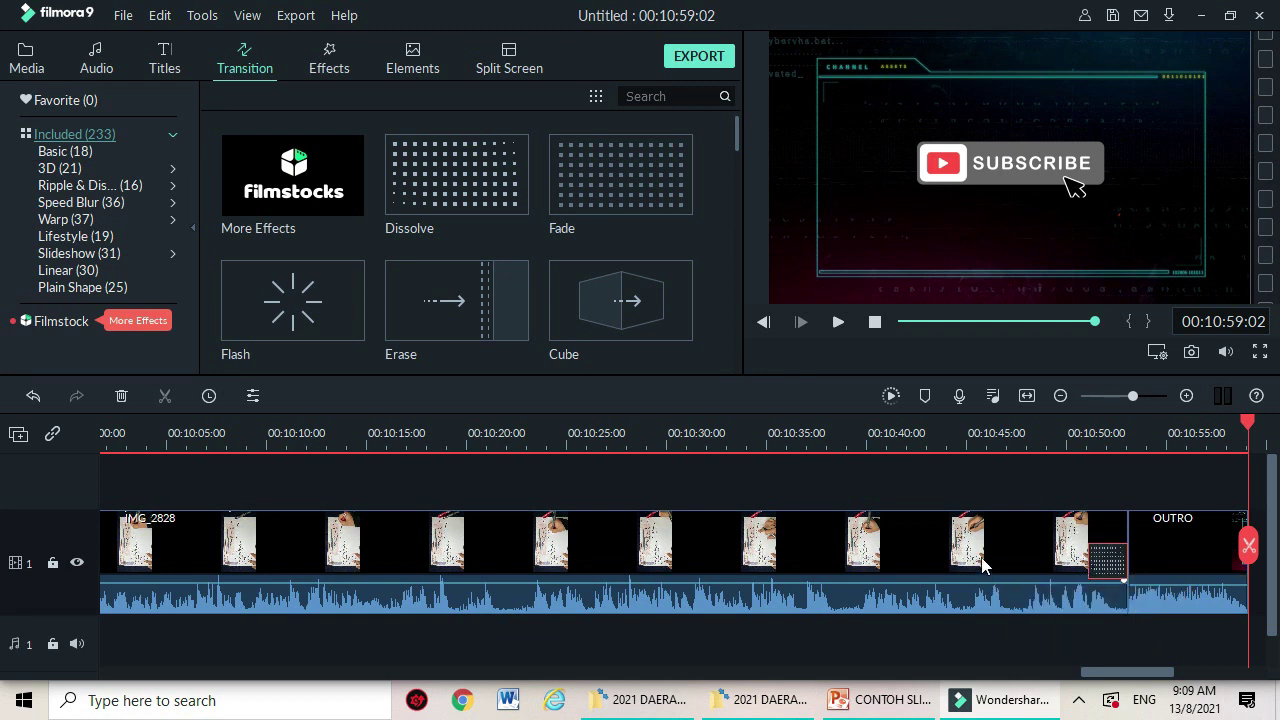
{"action": "left_click", "coordinate": [984, 563]}
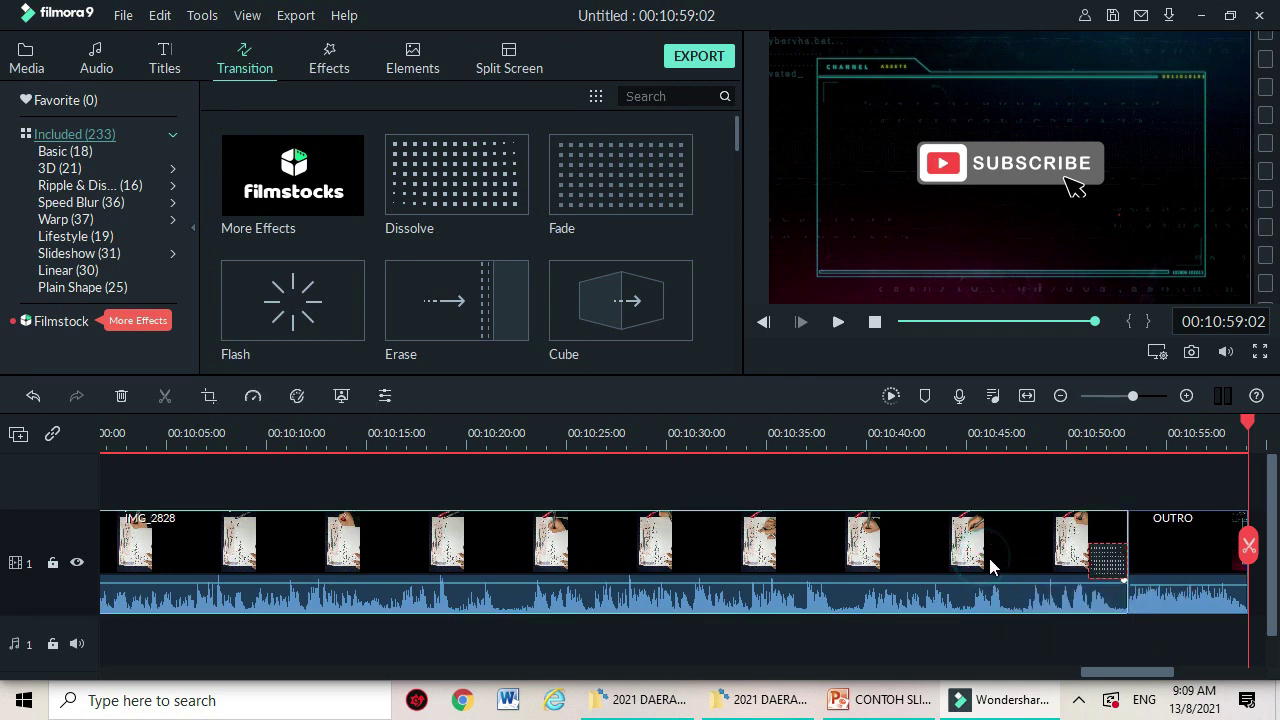
Shorten the dissolve at the end of IMG_2828 and play from shortly before the cut into OUTRO to check it
{"action": "left_click_drag", "start_coordinate": [1234, 424], "coordinate": [1073, 425]}
{"action": "mouse_move", "coordinate": [1115, 557]}
{"action": "left_mouse_down"}
{"action": "mouse_move", "coordinate": [1086, 556]}
{"action": "mouse_move", "coordinate": [1108, 556]}
{"action": "left_mouse_up"}
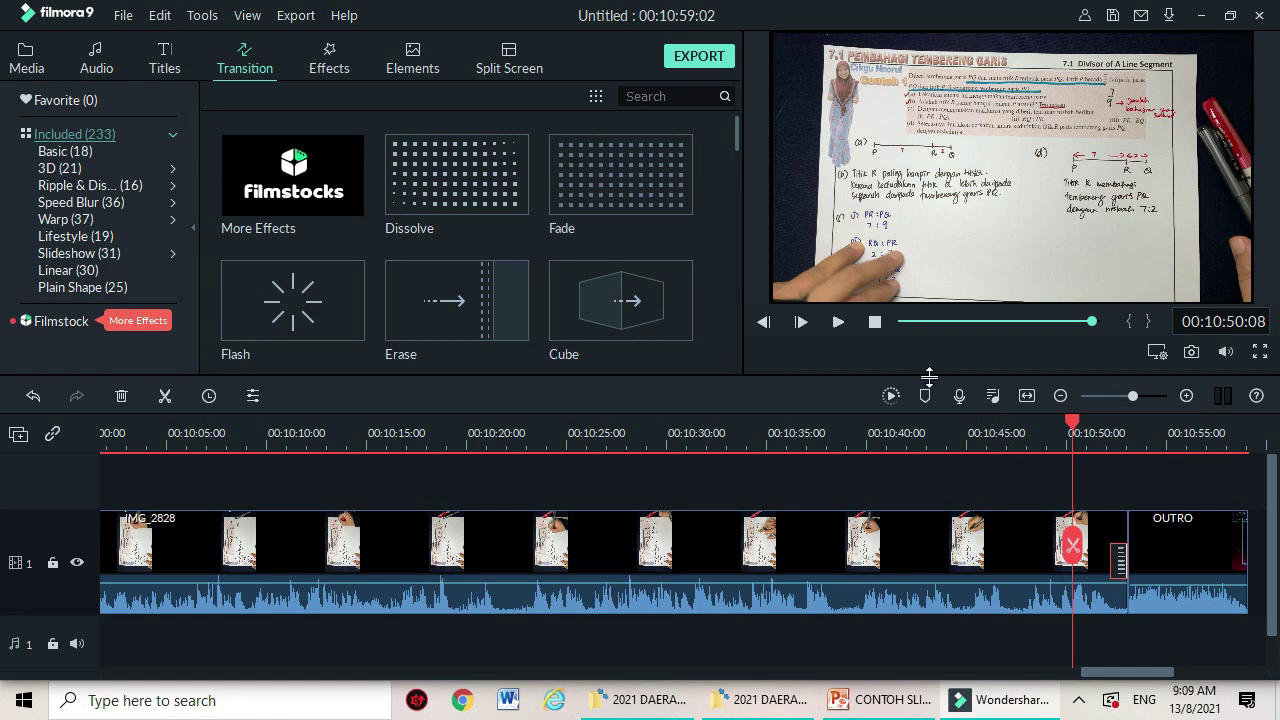
{"action": "left_click", "coordinate": [838, 322]}
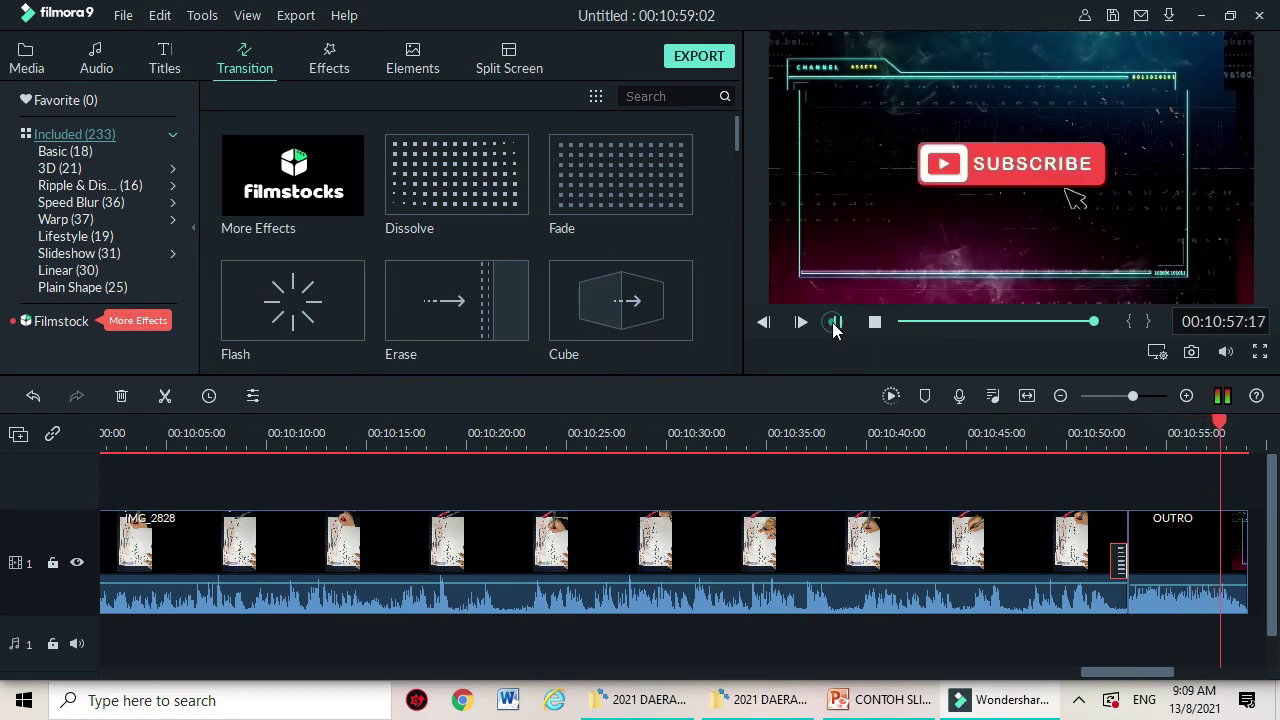
{"action": "left_click", "coordinate": [836, 323]}
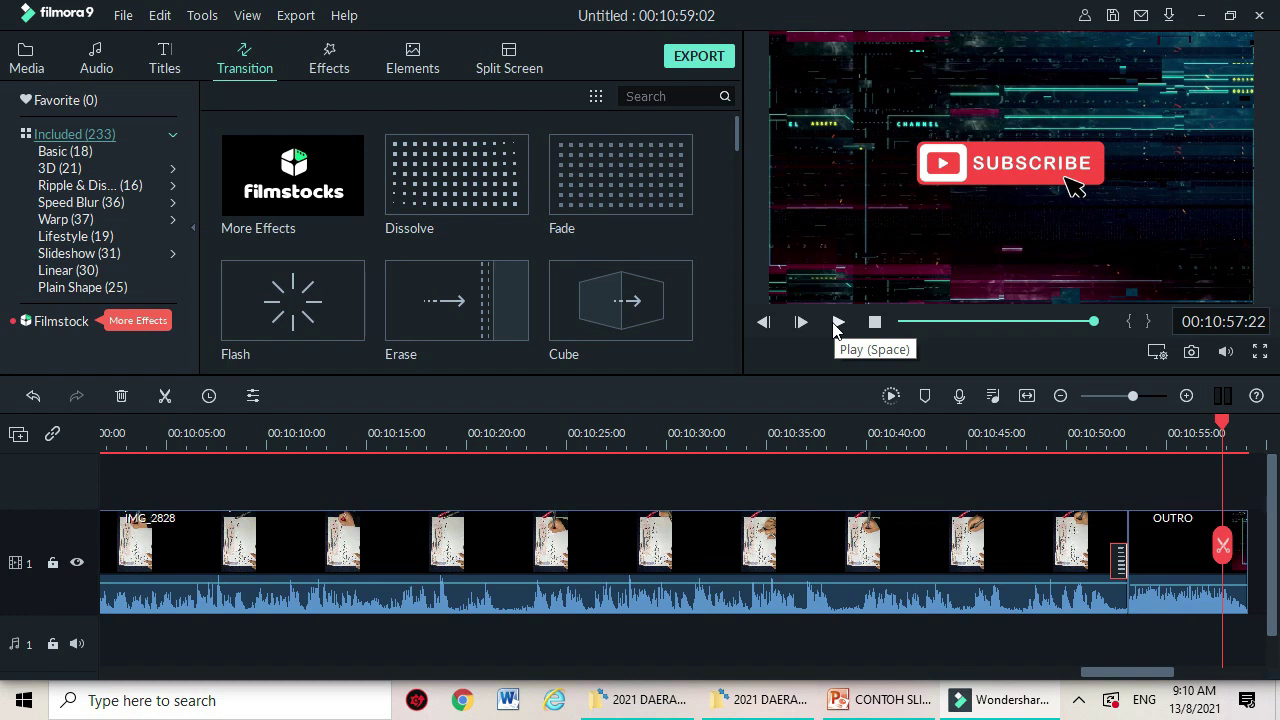
Begin a local MP4 export and name the output file "7.1 tembereng garis"
{"action": "left_click", "coordinate": [700, 57]}
{"action": "left_click", "coordinate": [658, 178]}
{"action": "key", "text": "BackSpace"}
{"action": "key", "text": "BackSpace"}
{"action": "key", "text": "BackSpace"}
{"action": "key", "text": "BackSpace"}
{"action": "key", "text": "BackSpace"}
{"action": "key", "text": "BackSpace"}
{"action": "key", "text": "BackSpace"}
{"action": "key", "text": "BackSpace"}
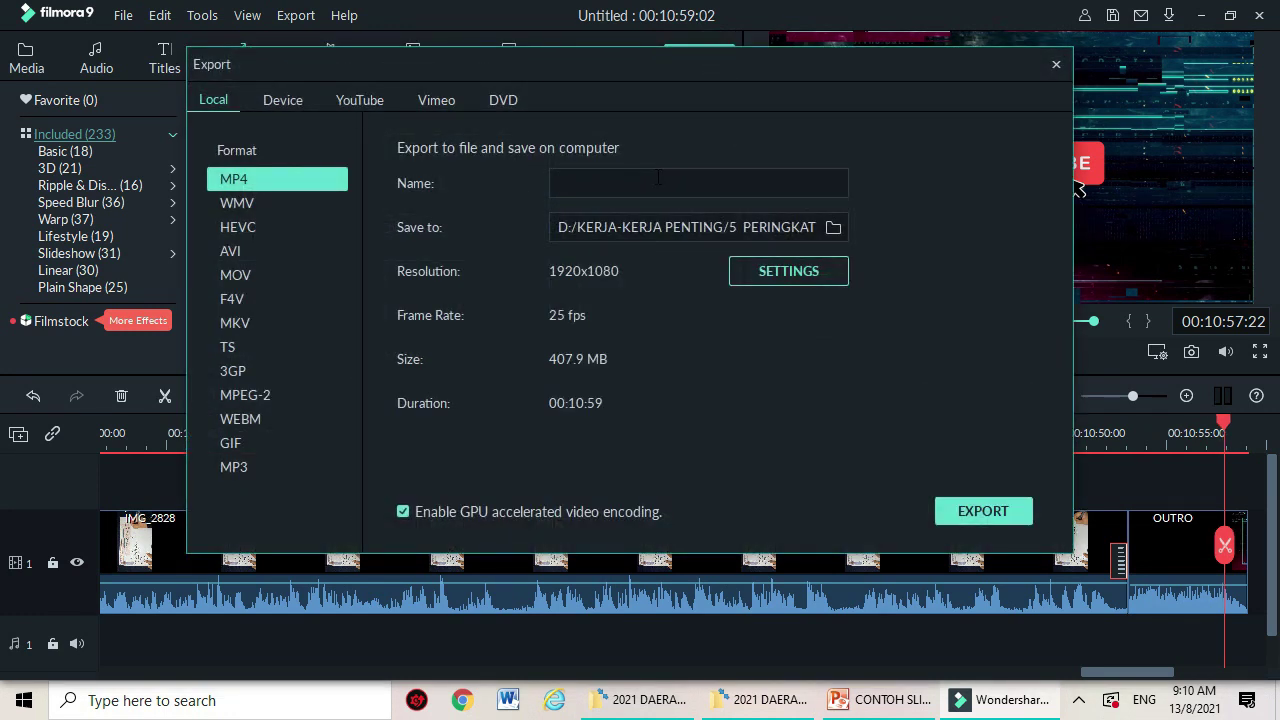
{"action": "type", "text": "7.1 tembereng garis"}
{"action": "left_click", "coordinate": [828, 233]}
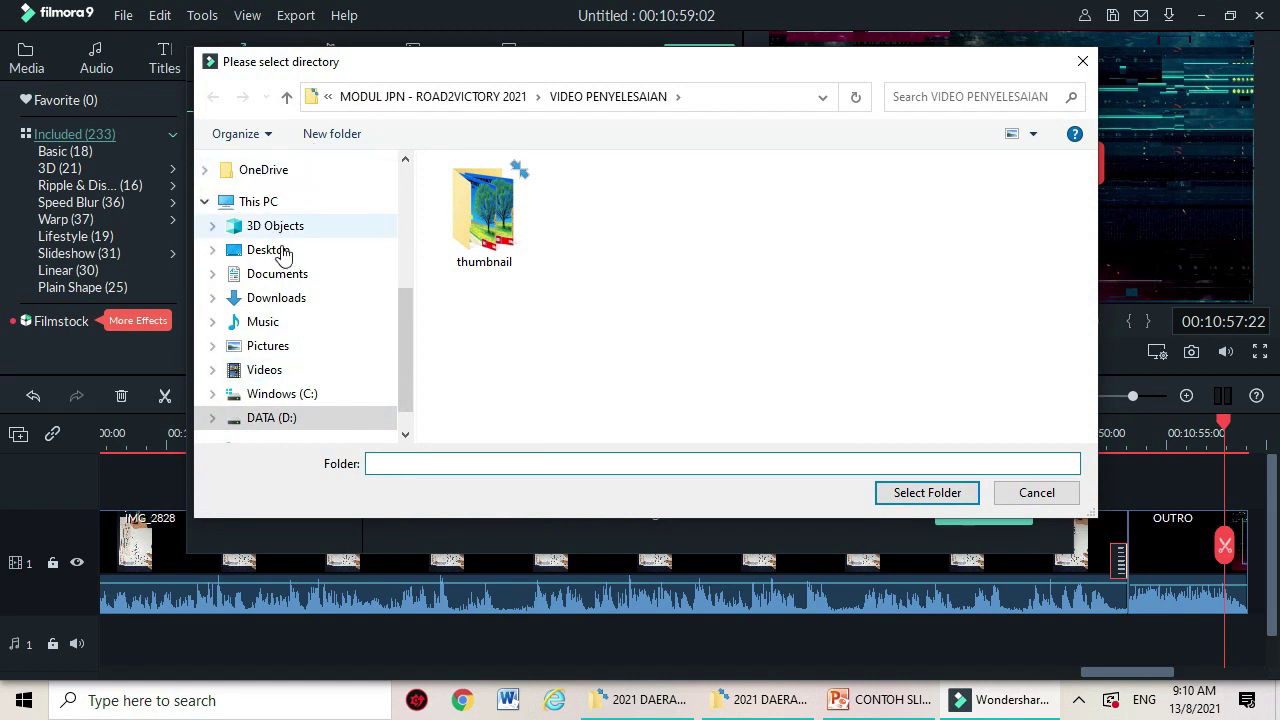
{"action": "scroll", "coordinate": [340, 340], "scroll_direction": "down", "scroll_amount": 1}
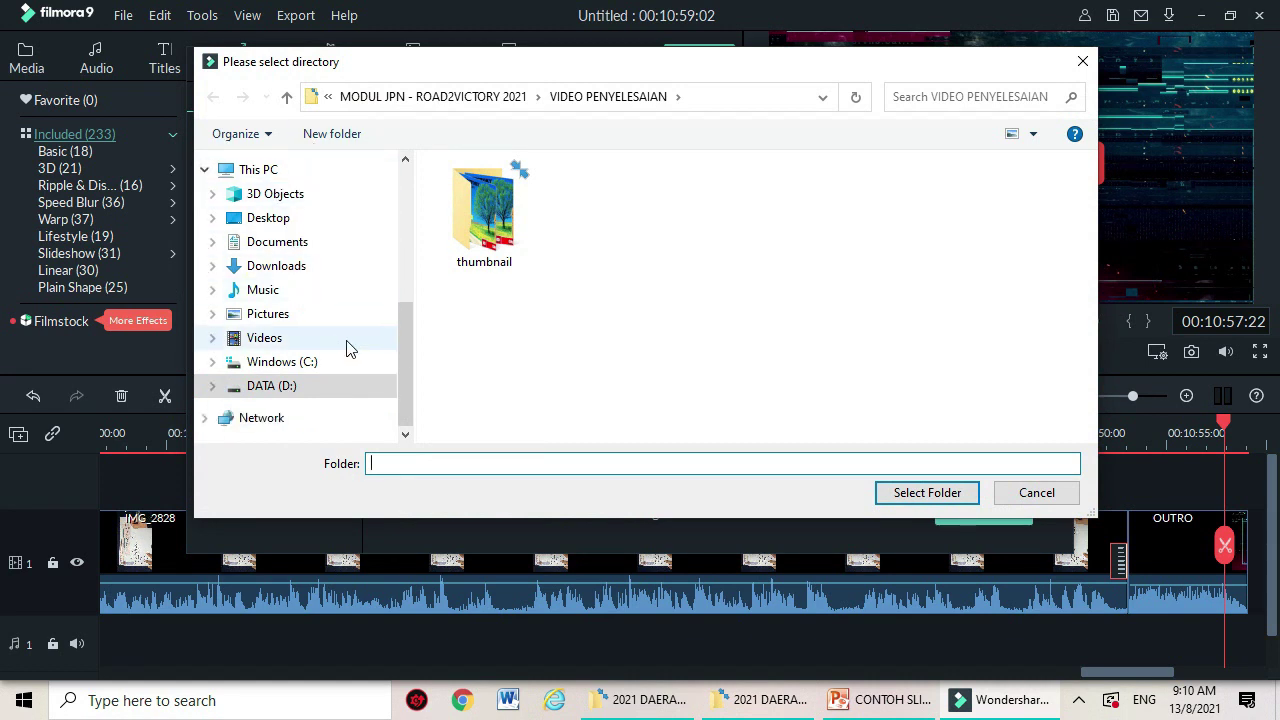
{"action": "left_click", "coordinate": [300, 398]}
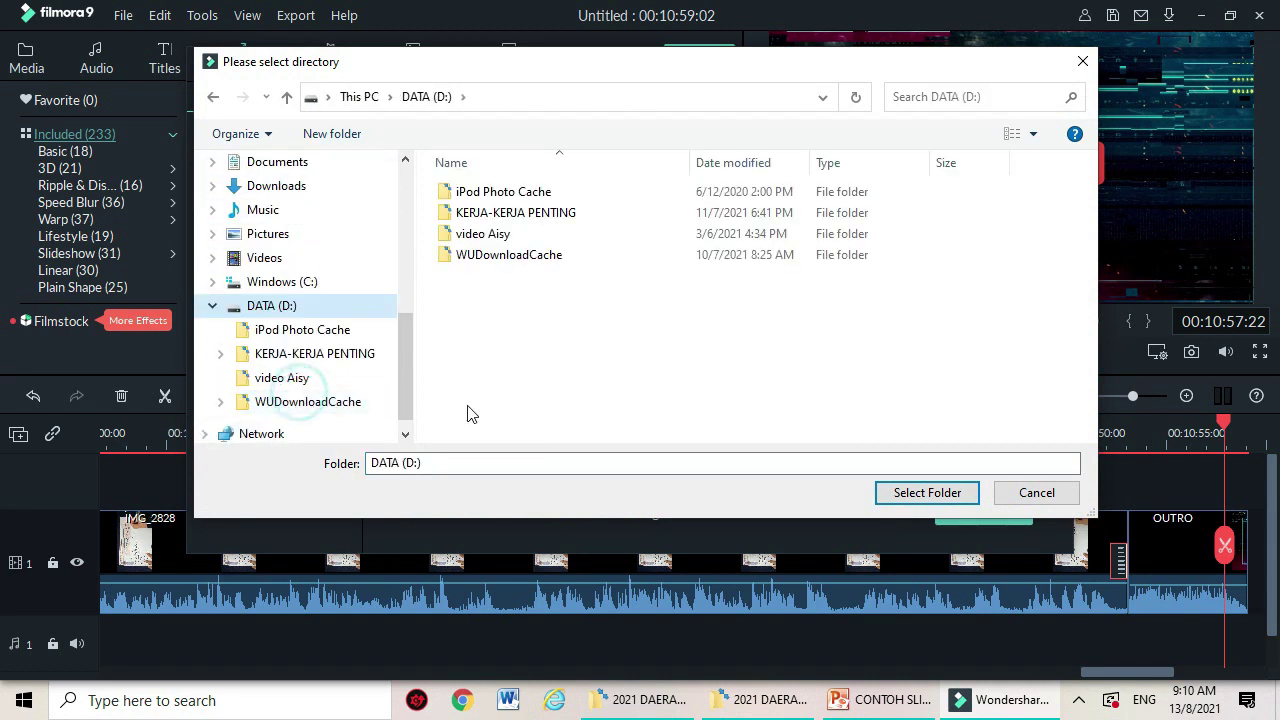
{"action": "double_click", "coordinate": [528, 213]}
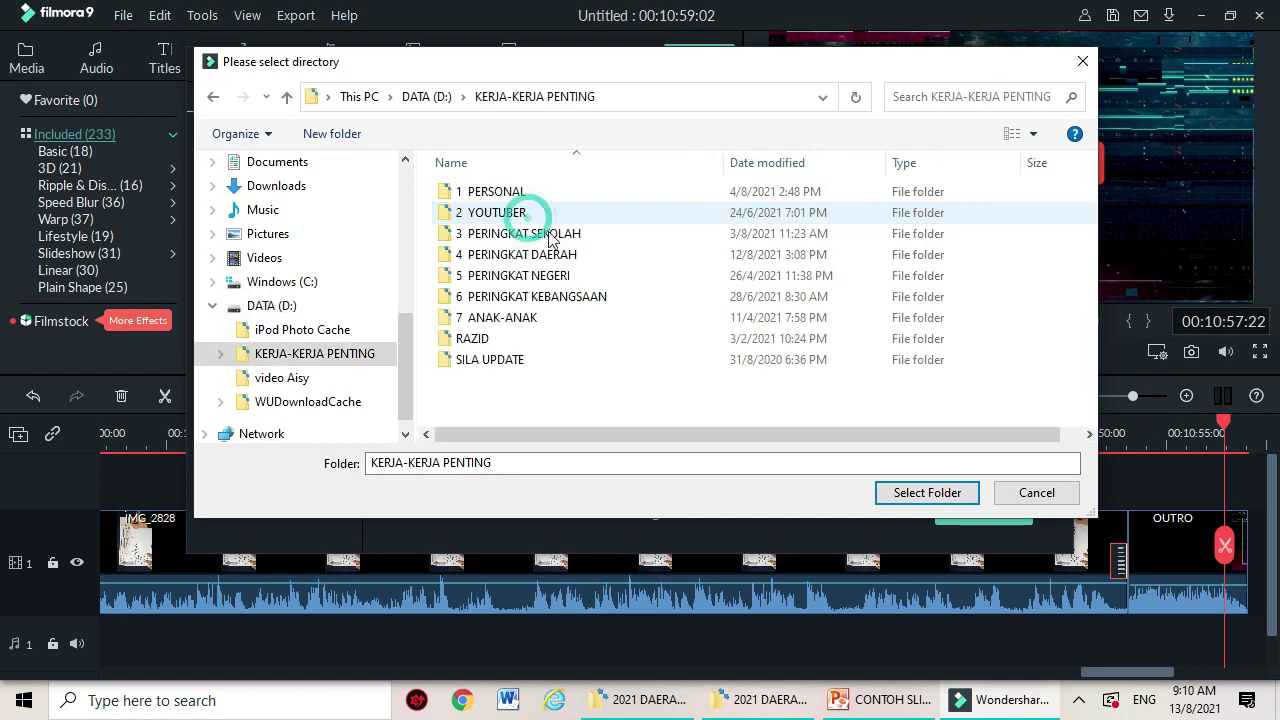
{"action": "left_click", "coordinate": [1082, 62]}
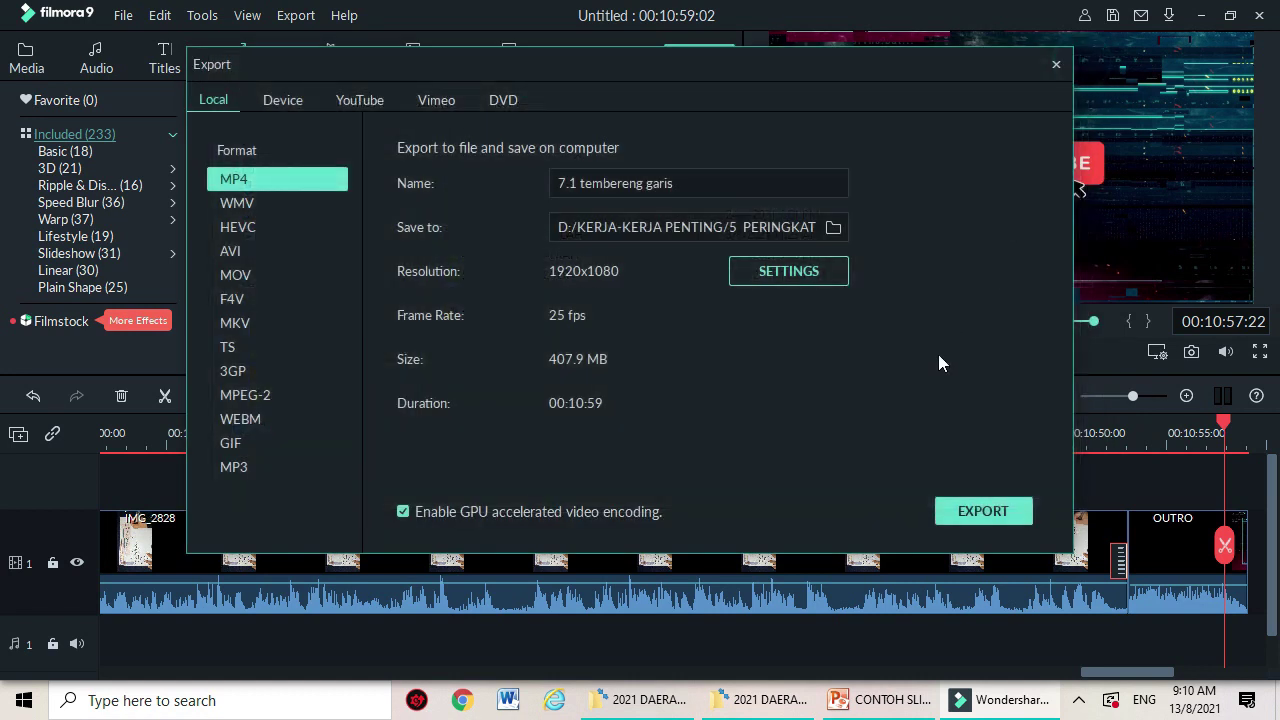
Try 4096x2160 as the export resolution in the export settings, settle on 1280x720 and accept the settings
{"action": "left_click", "coordinate": [760, 271]}
{"action": "left_click", "coordinate": [691, 207]}
{"action": "left_click", "coordinate": [691, 207]}
{"action": "left_click", "coordinate": [682, 201]}
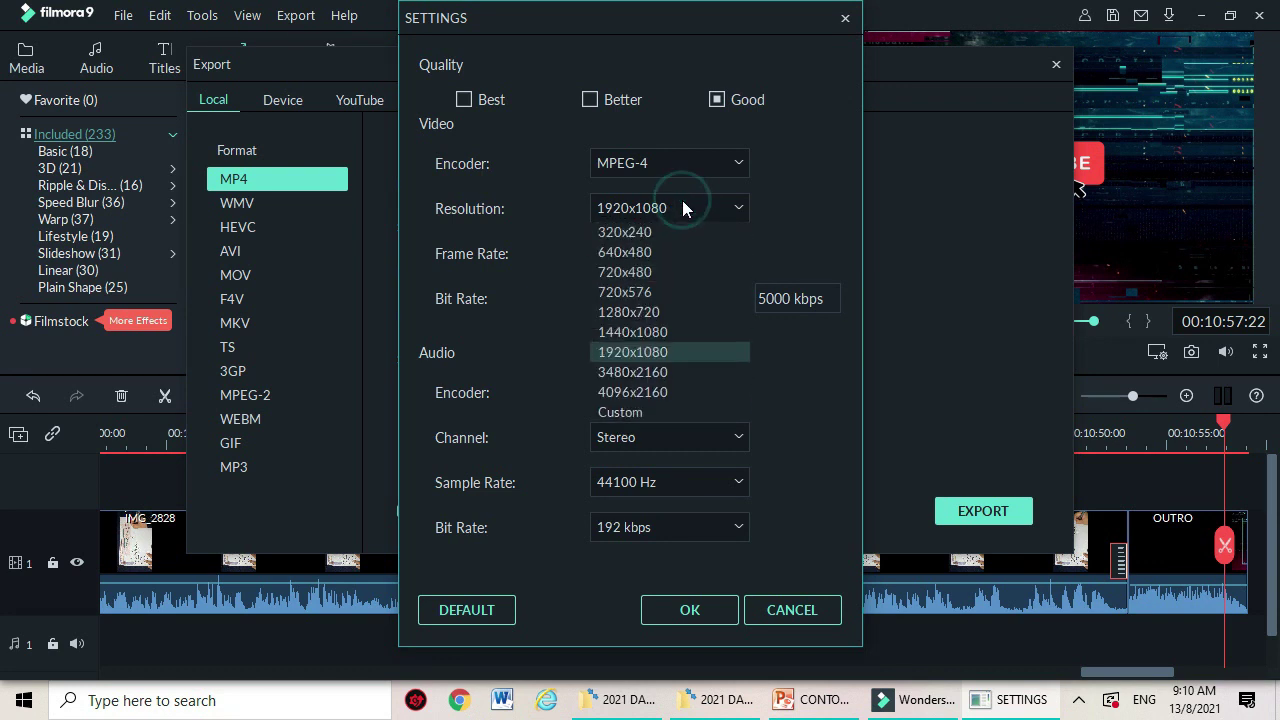
{"action": "left_click", "coordinate": [652, 393]}
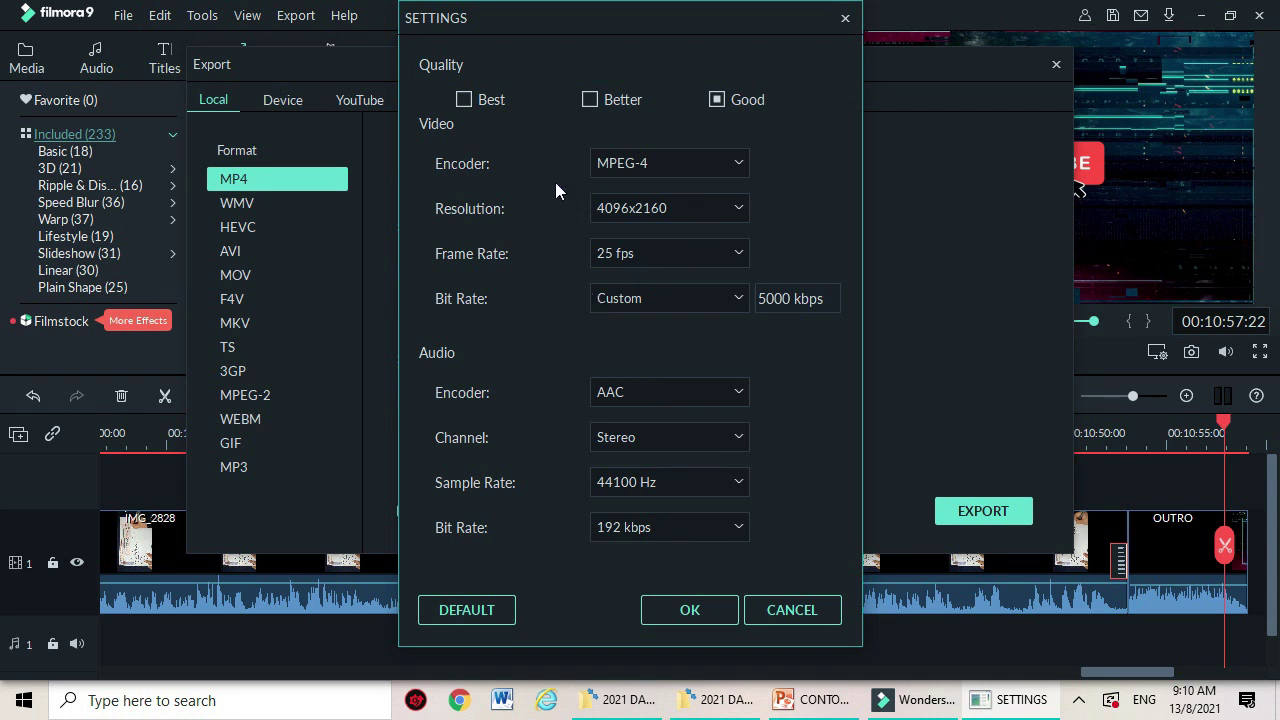
{"action": "left_click", "coordinate": [744, 165]}
{"action": "left_click", "coordinate": [744, 165]}
{"action": "left_click", "coordinate": [632, 212]}
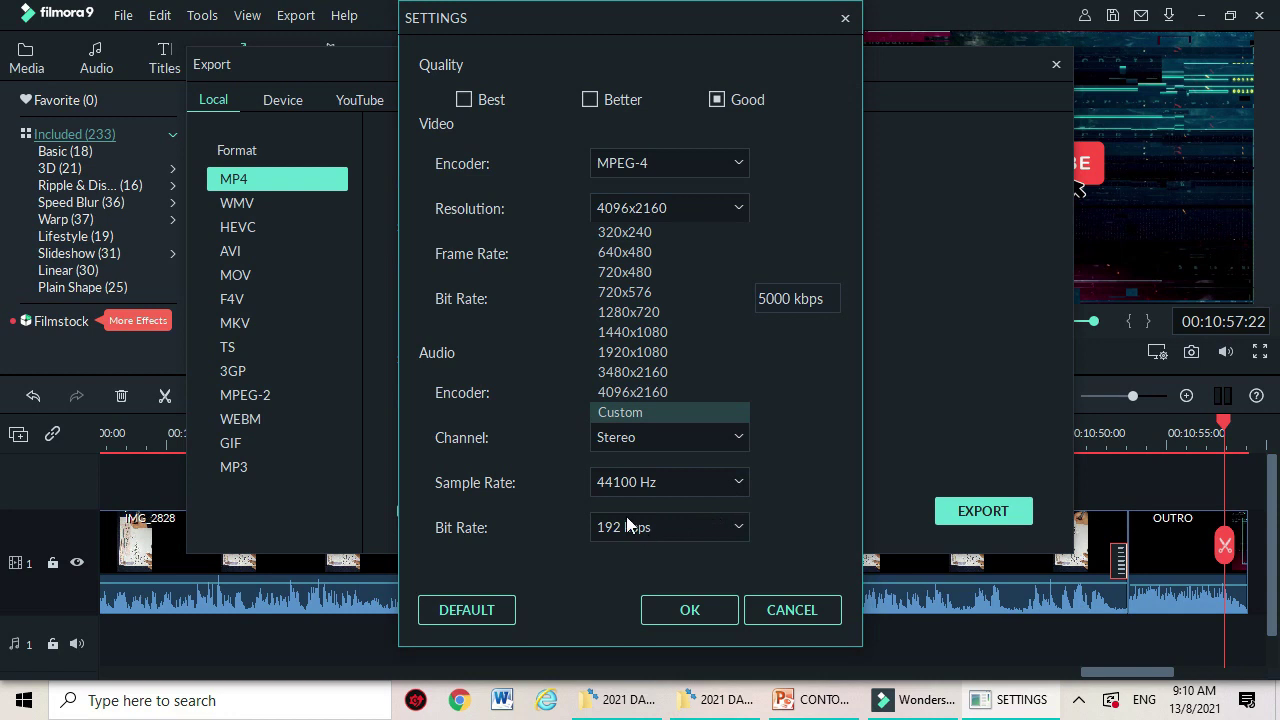
{"action": "left_click", "coordinate": [677, 312]}
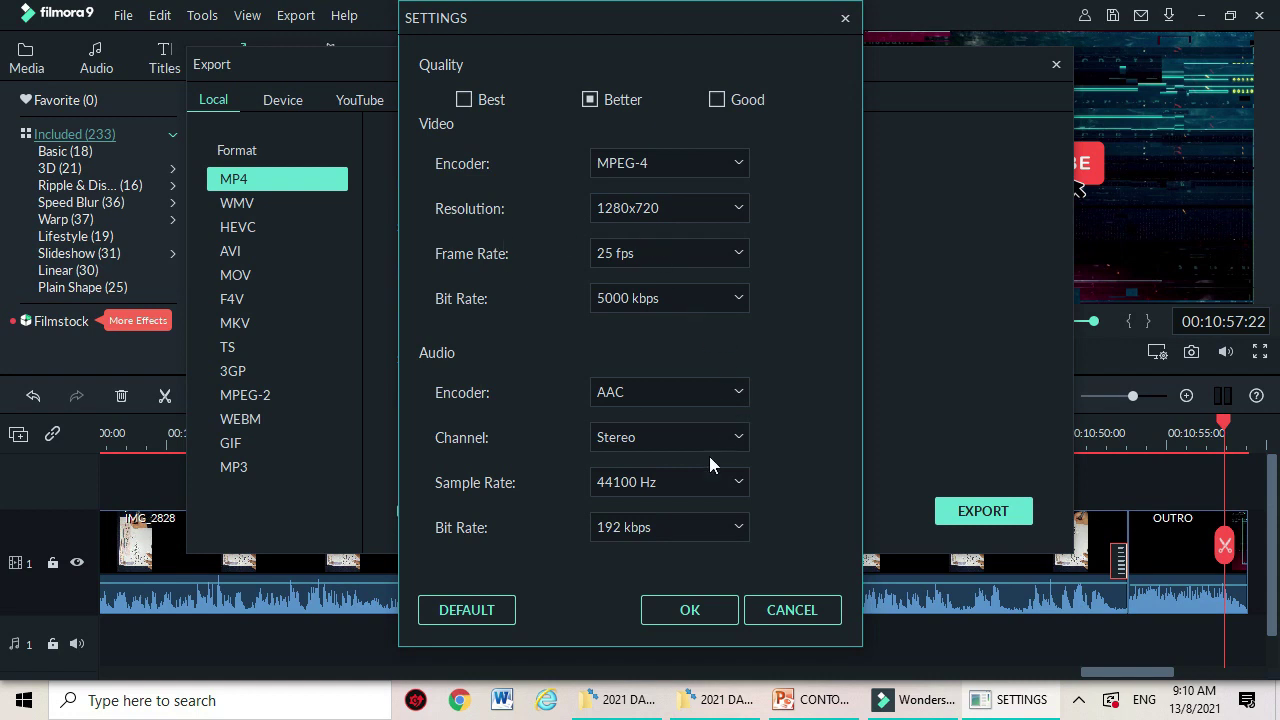
{"action": "left_click", "coordinate": [662, 610]}
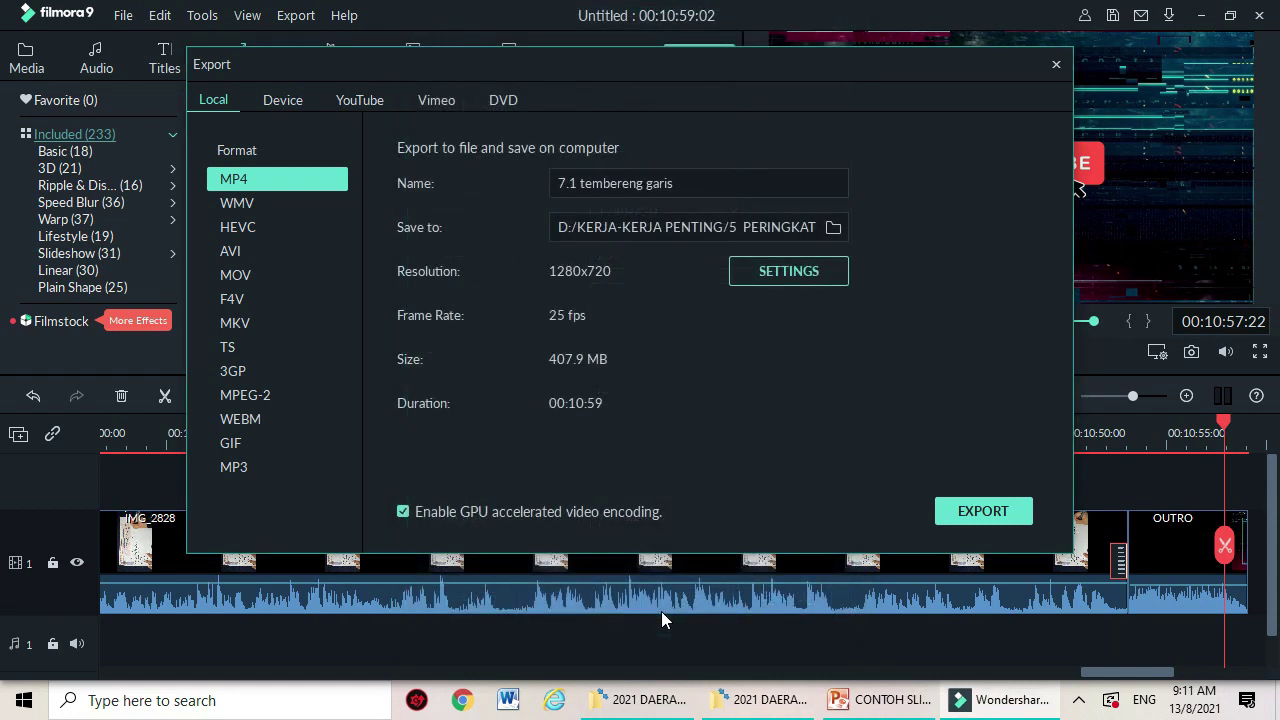
Start exporting the lesson video, abort the running export and close the export dialog
{"action": "left_click", "coordinate": [982, 518]}
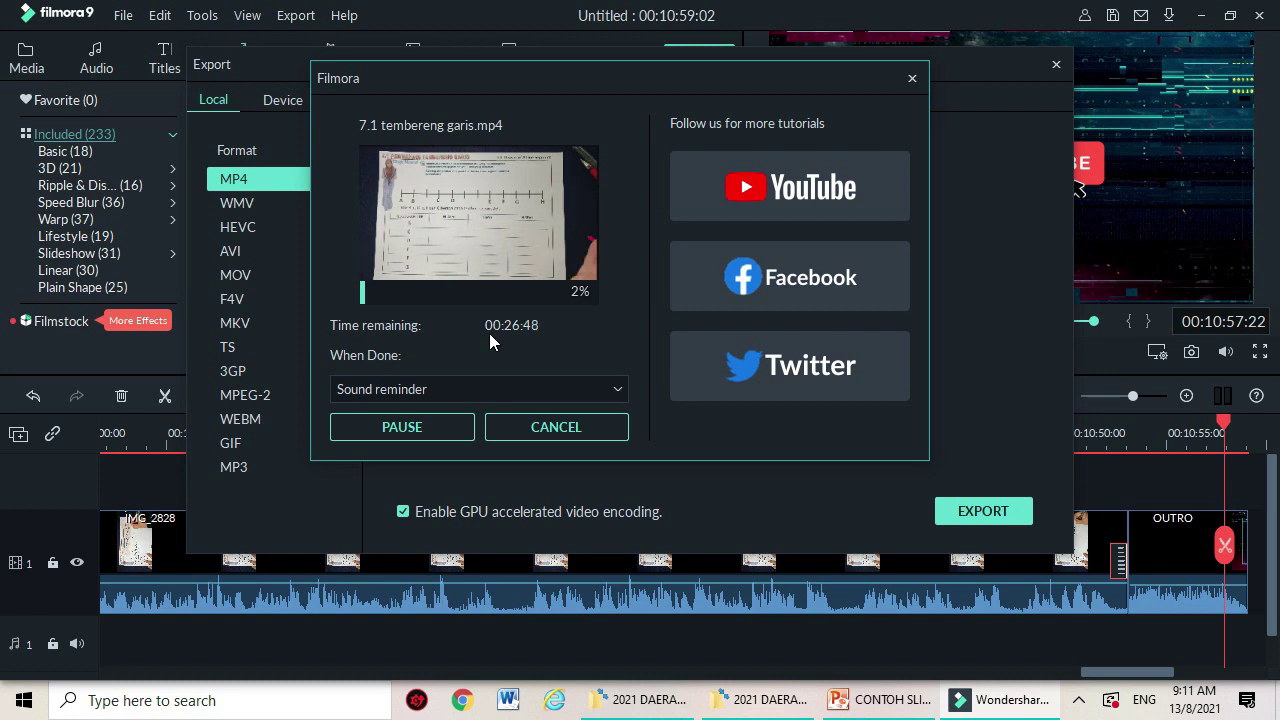
{"action": "left_click", "coordinate": [910, 82]}
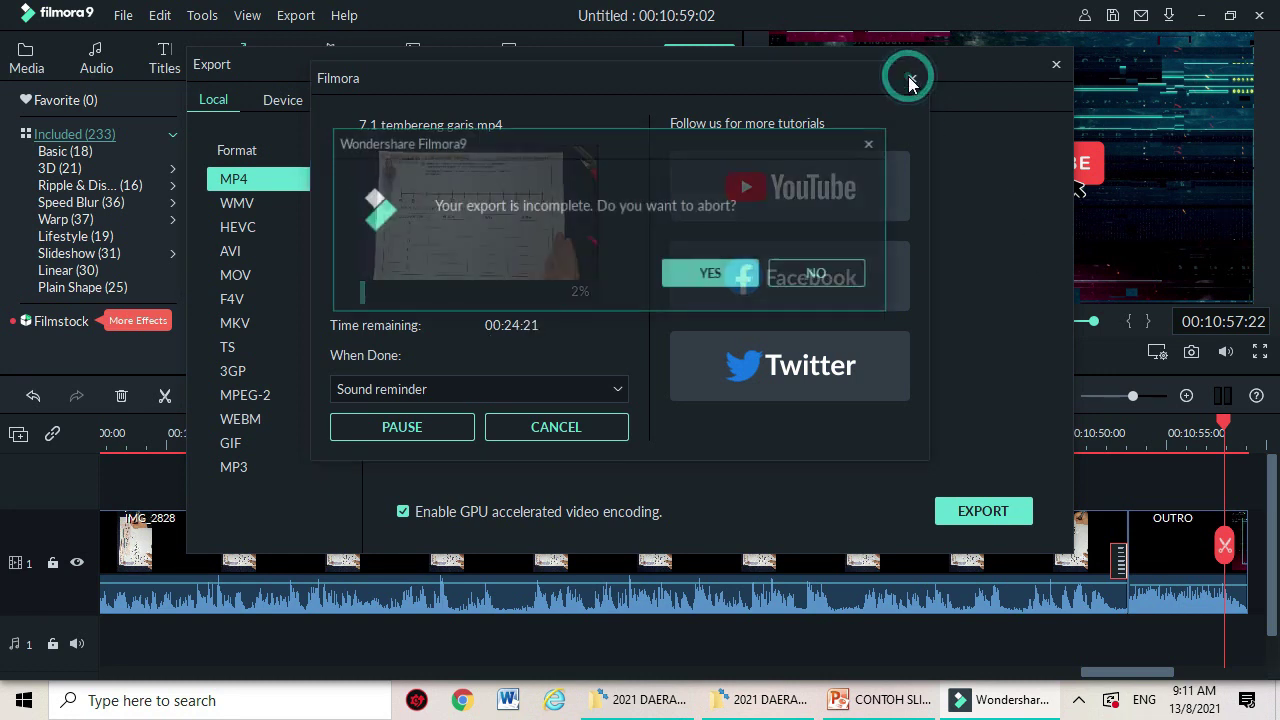
{"action": "left_click", "coordinate": [743, 280]}
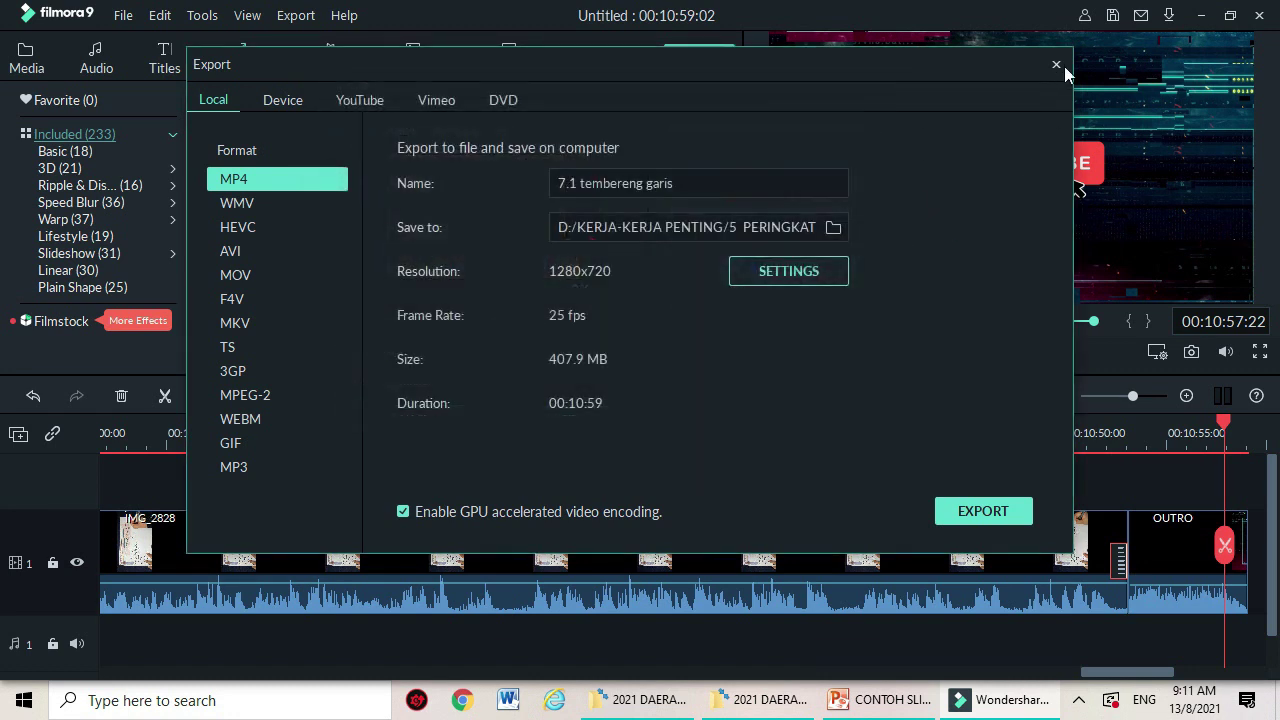
{"action": "left_click", "coordinate": [1058, 64]}
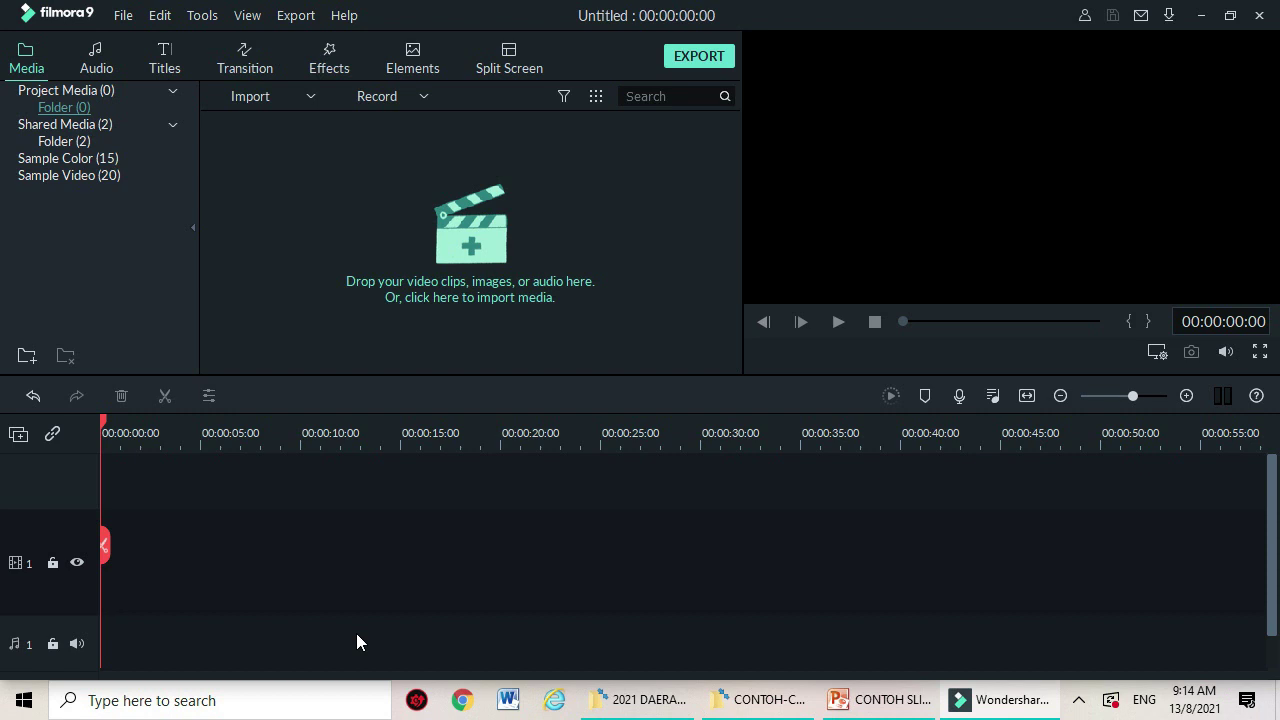
Import the six-bvir-dkn (2021-08-11 at 17_08 GMT-7) recording from the CONTOH-CONTOH RAKAMAN folder into the project media
{"action": "left_click", "coordinate": [128, 17]}
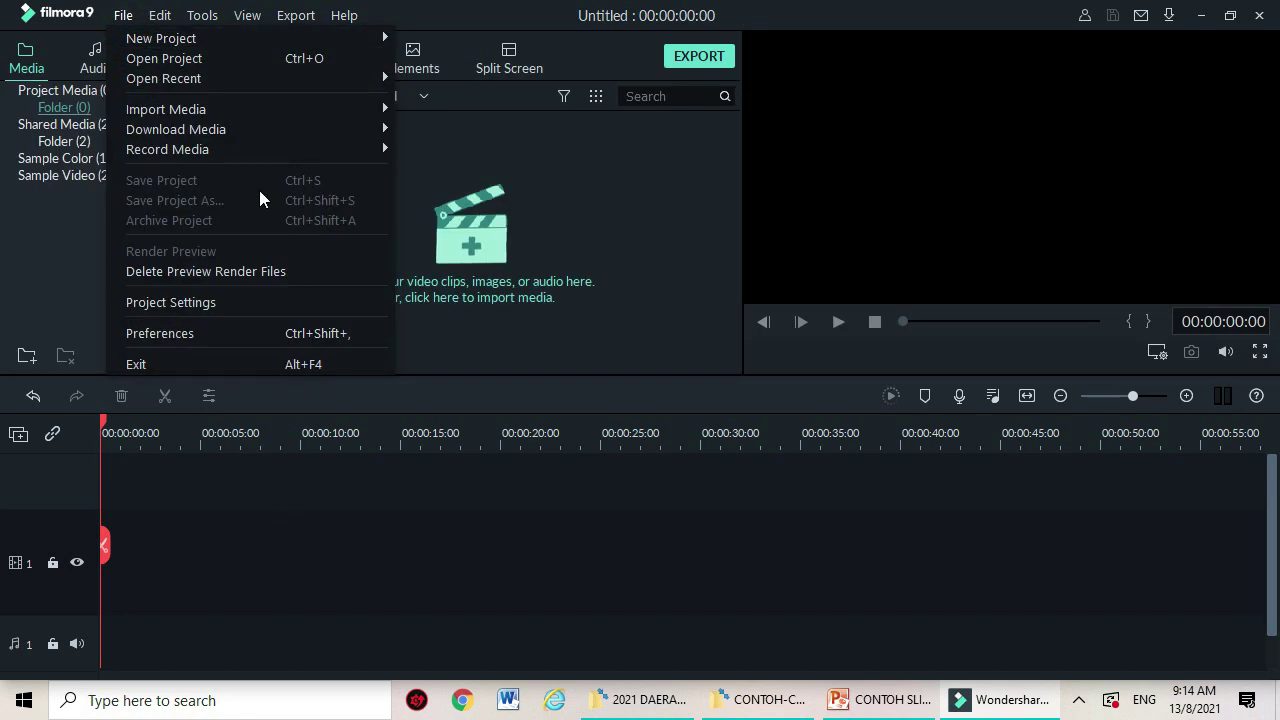
{"action": "mouse_move", "coordinate": [170, 80]}
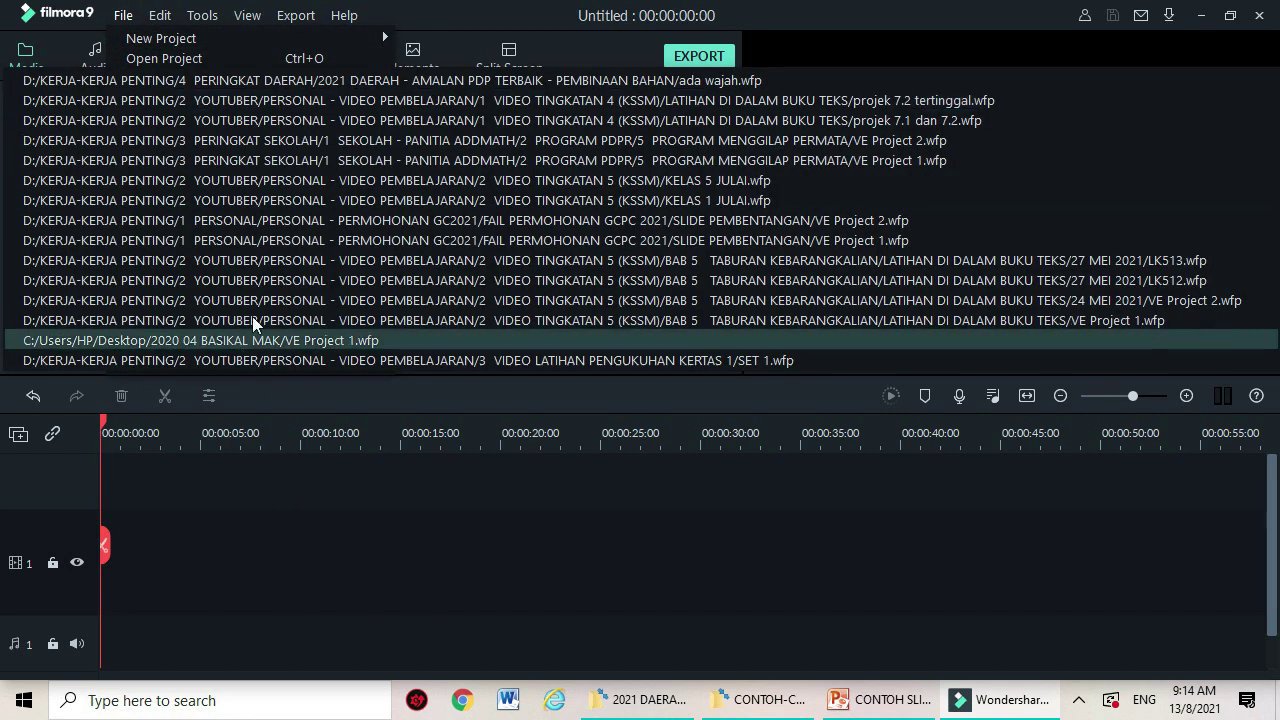
{"action": "mouse_move", "coordinate": [245, 109]}
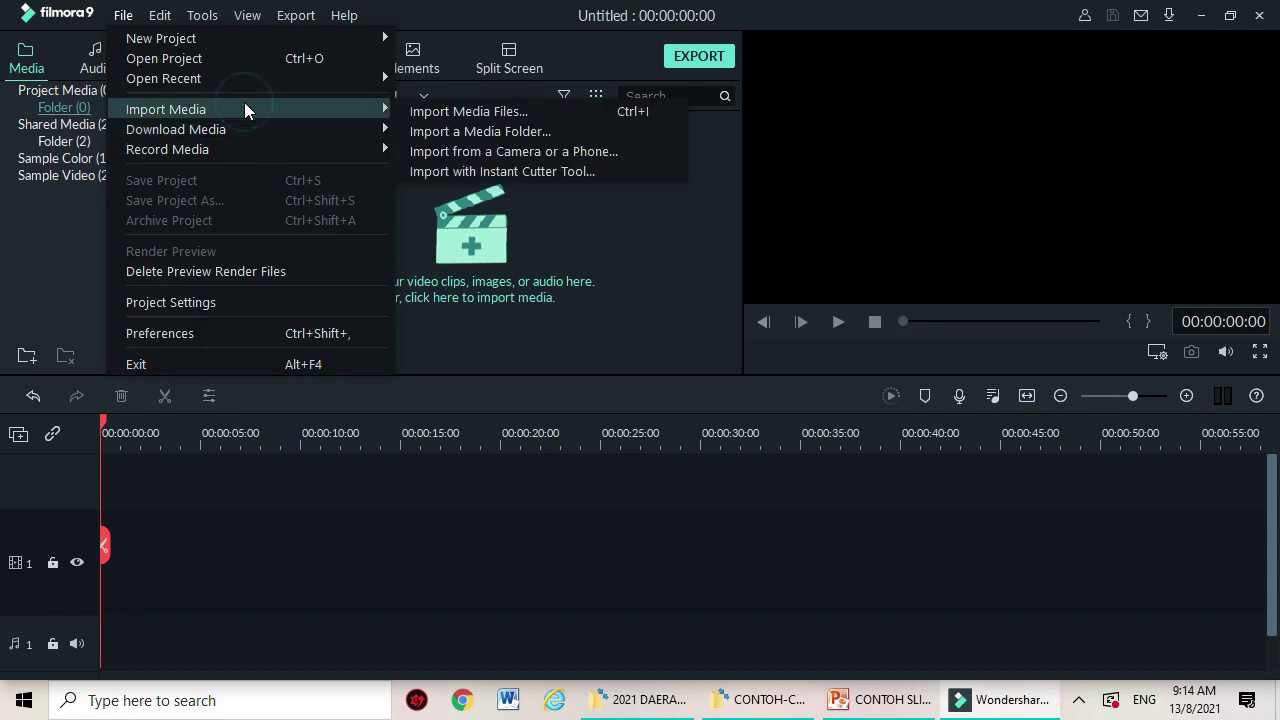
{"action": "left_click", "coordinate": [414, 111]}
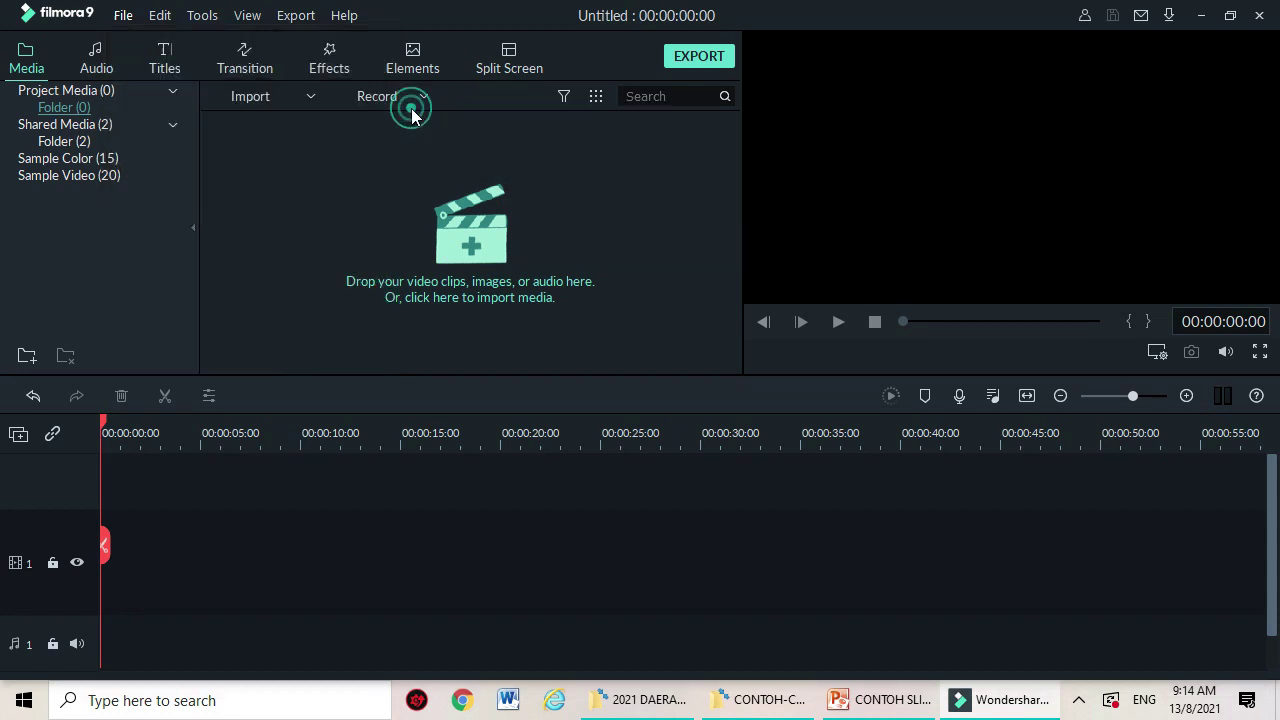
{"action": "left_click", "coordinate": [100, 50]}
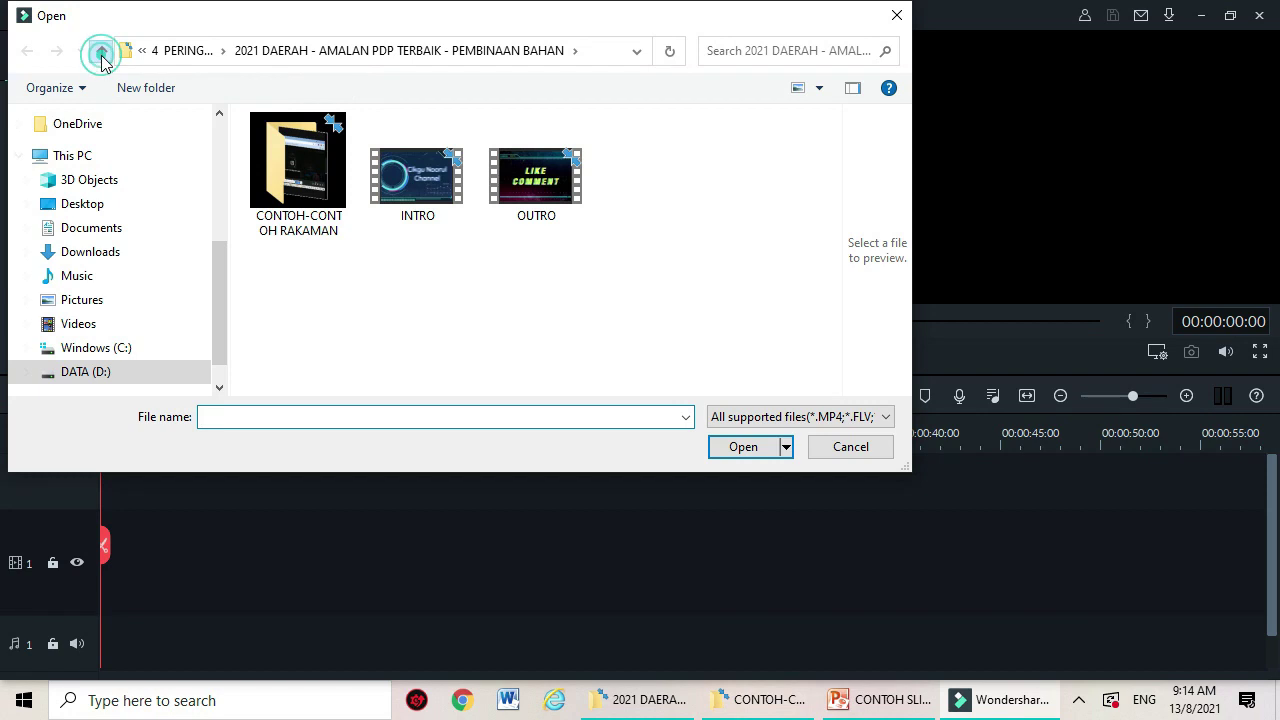
{"action": "left_click", "coordinate": [369, 257]}
{"action": "left_click", "coordinate": [366, 257]}
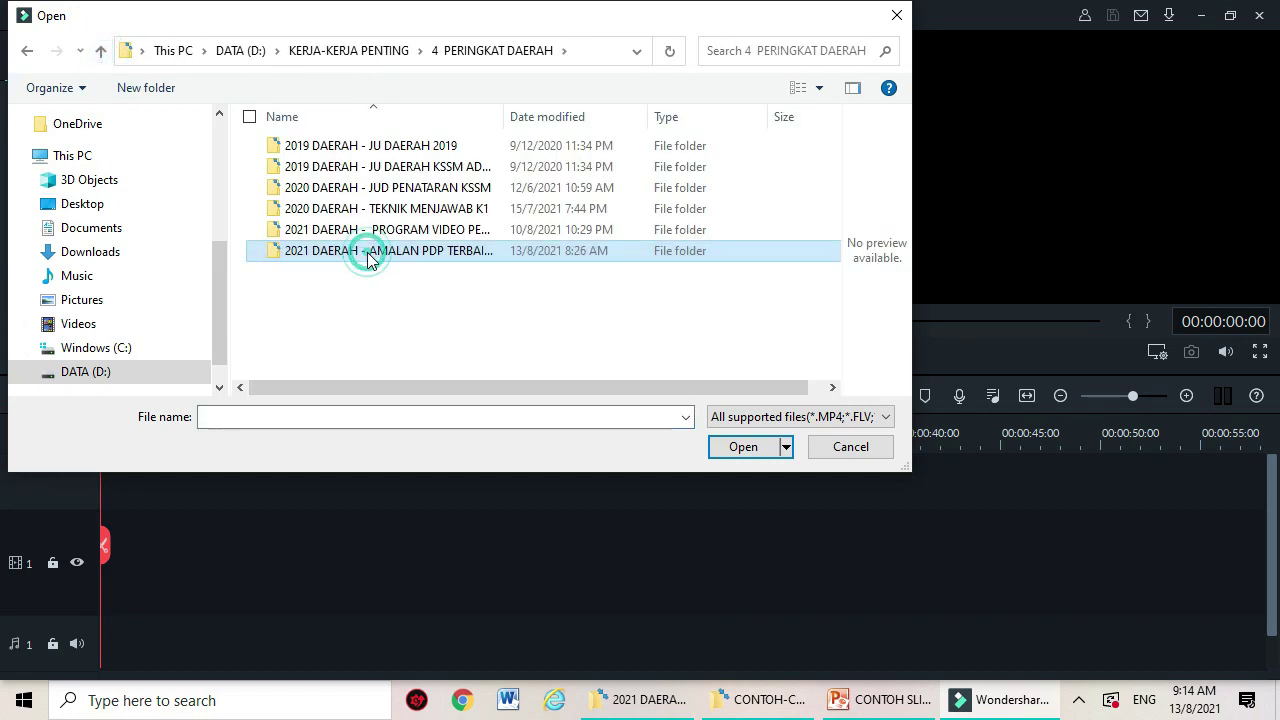
{"action": "left_click", "coordinate": [280, 258]}
{"action": "double_click", "coordinate": [280, 258]}
{"action": "double_click", "coordinate": [300, 160]}
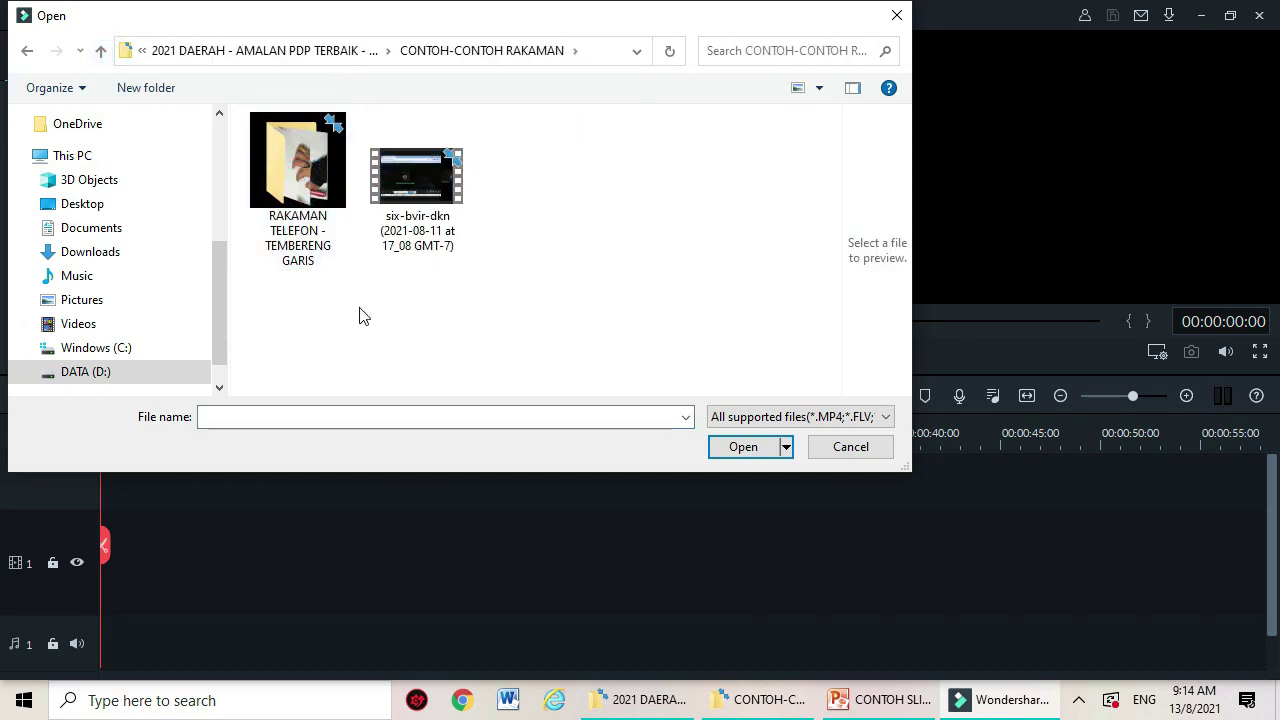
{"action": "left_click", "coordinate": [432, 193]}
{"action": "left_click", "coordinate": [740, 450]}
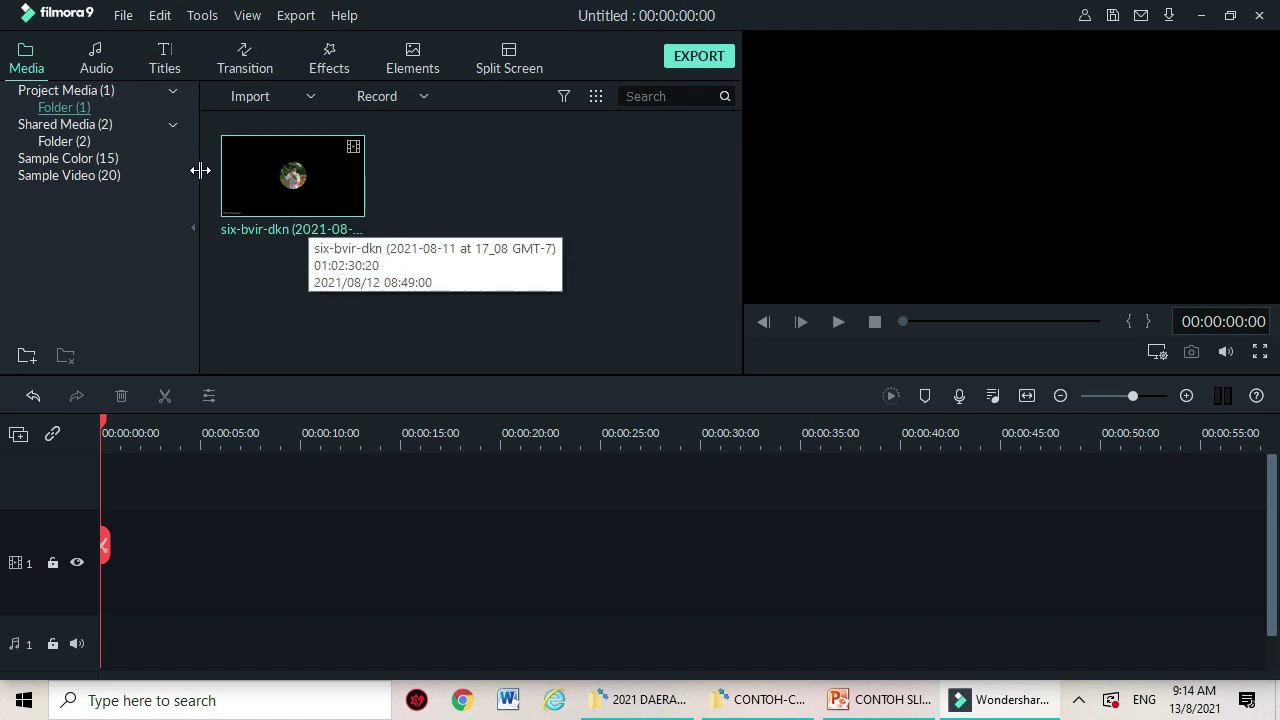
Import the INTRO and OUTRO videos from the 2021 DAERAH - AMALAN PDP TERBAIK - PEMBINAAN BAHAN folder
{"action": "left_click", "coordinate": [124, 22]}
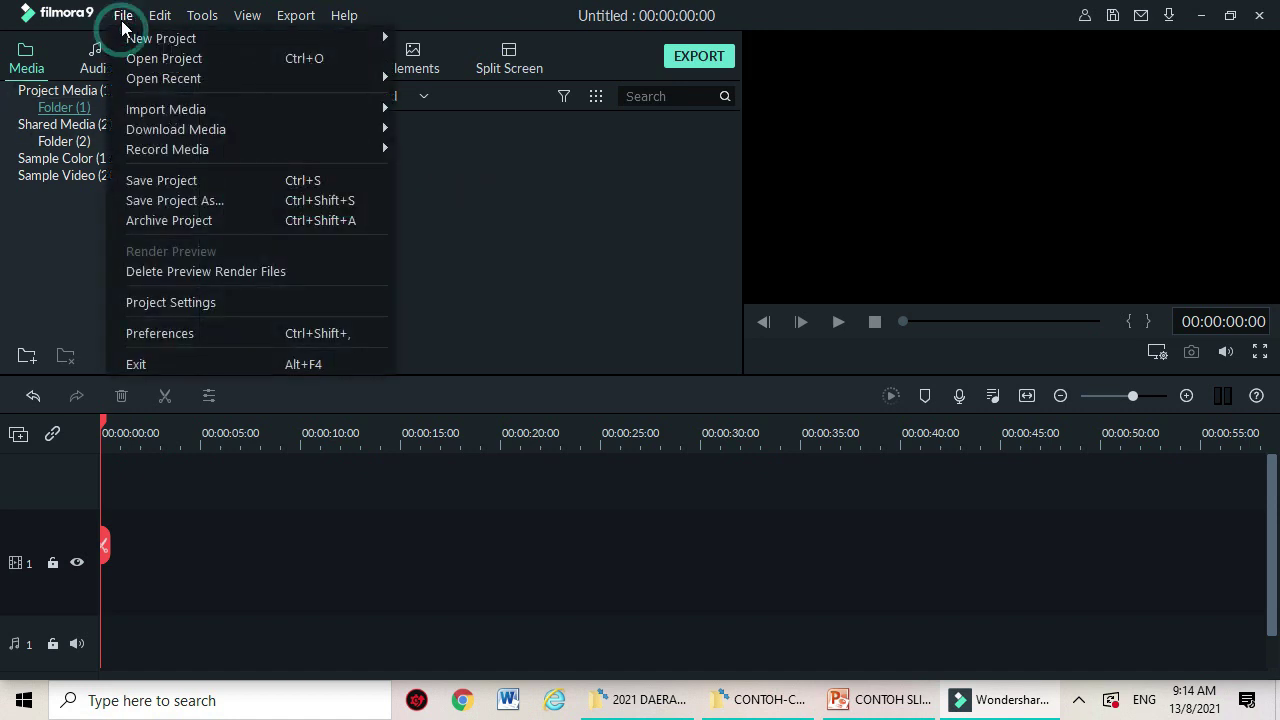
{"action": "mouse_move", "coordinate": [271, 121]}
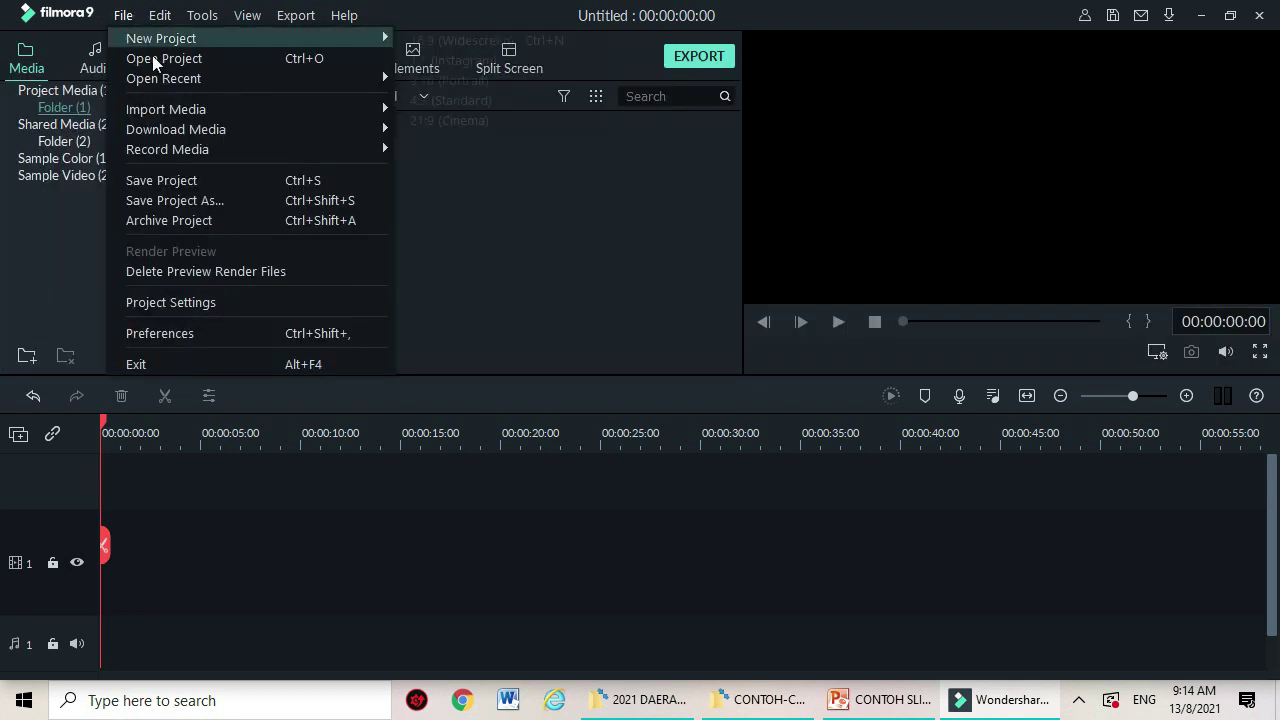
{"action": "mouse_move", "coordinate": [225, 78]}
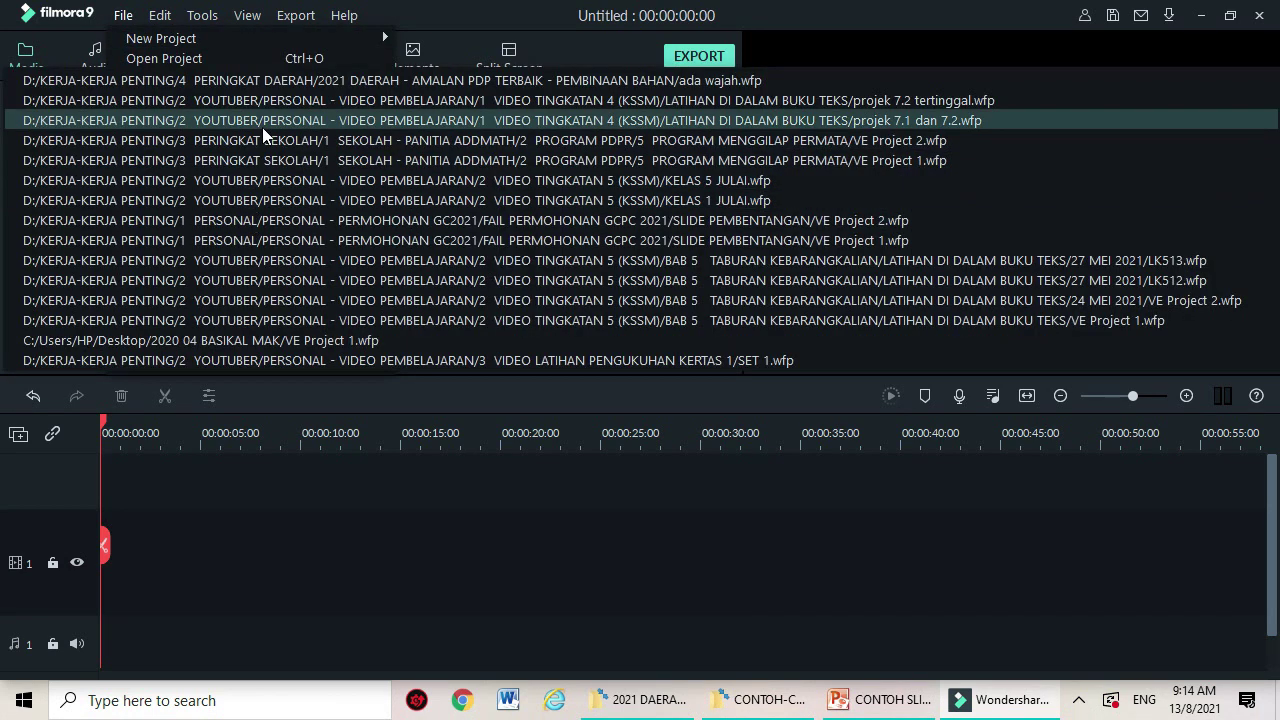
{"action": "mouse_move", "coordinate": [365, 109]}
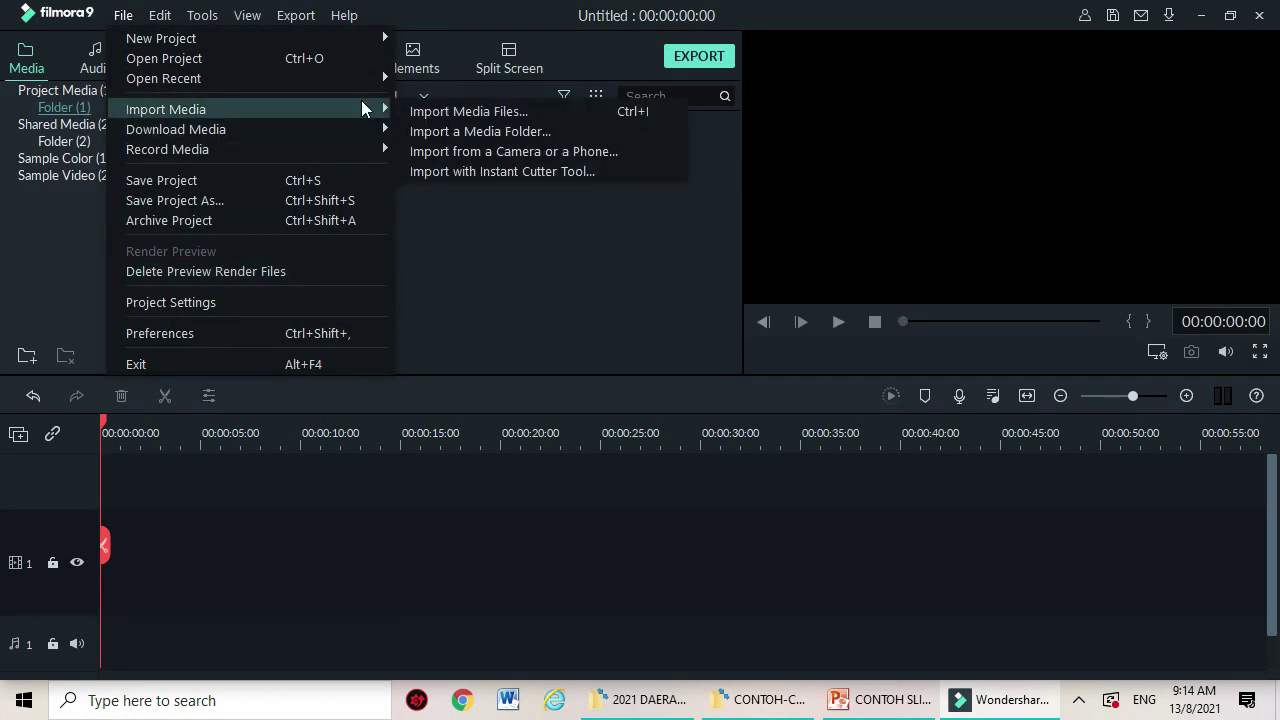
{"action": "left_click", "coordinate": [422, 111]}
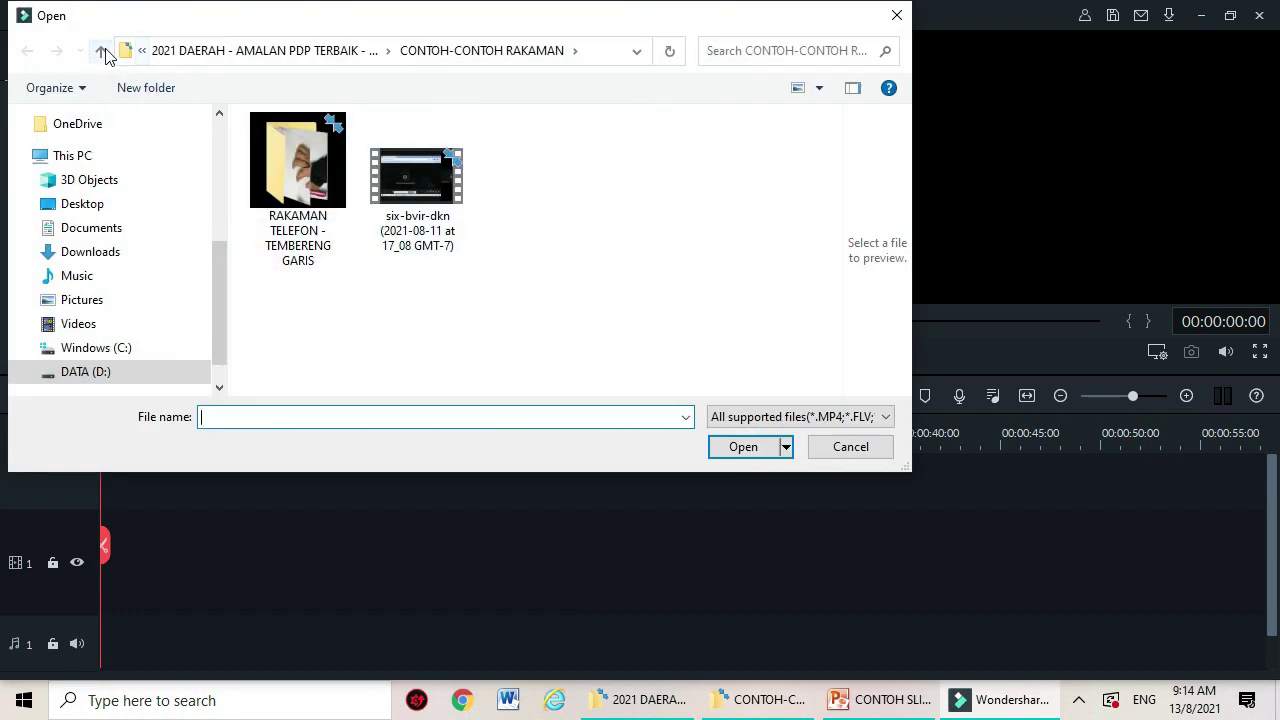
{"action": "left_click", "coordinate": [101, 51]}
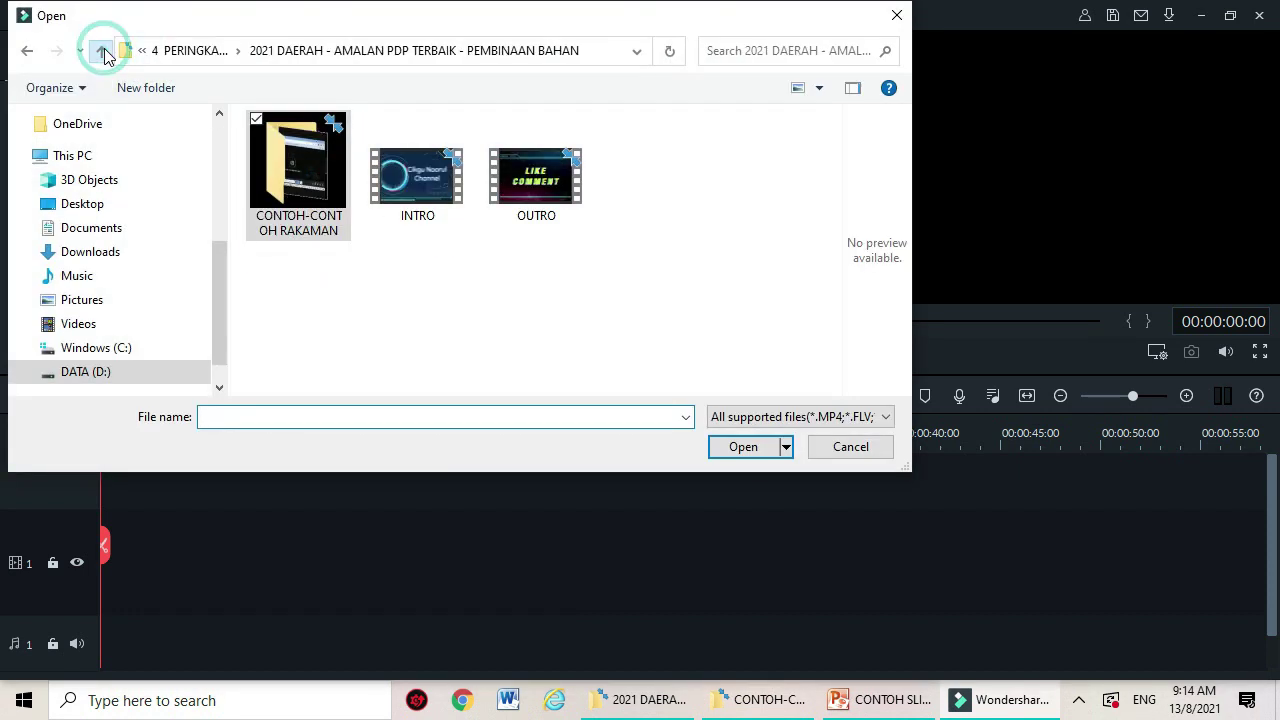
{"action": "left_click", "coordinate": [449, 219]}
{"action": "left_click", "coordinate": [525, 211], "text": "ctrl"}
{"action": "left_click", "coordinate": [748, 447]}
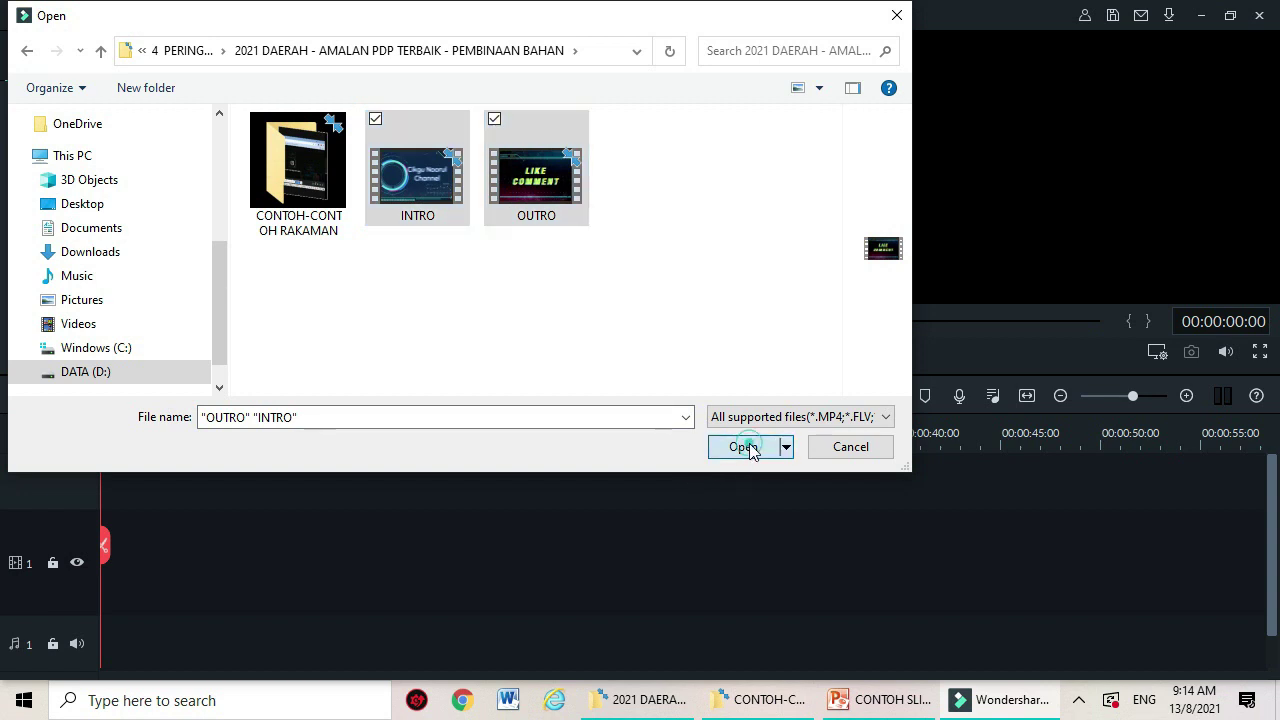
Add the six-bvir-dkn recording to the timeline, match the project to its 1280 x 720 24fps format and return to the start
{"action": "mouse_move", "coordinate": [491, 163]}
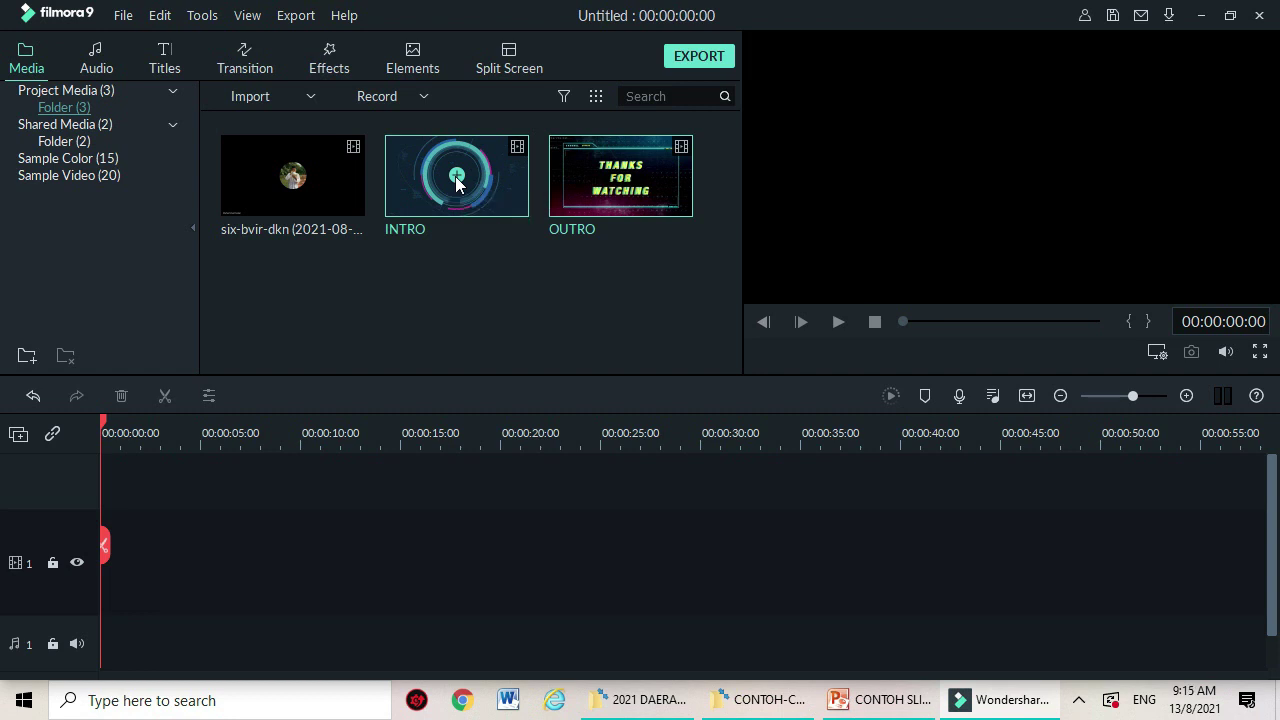
{"action": "left_click", "coordinate": [295, 178]}
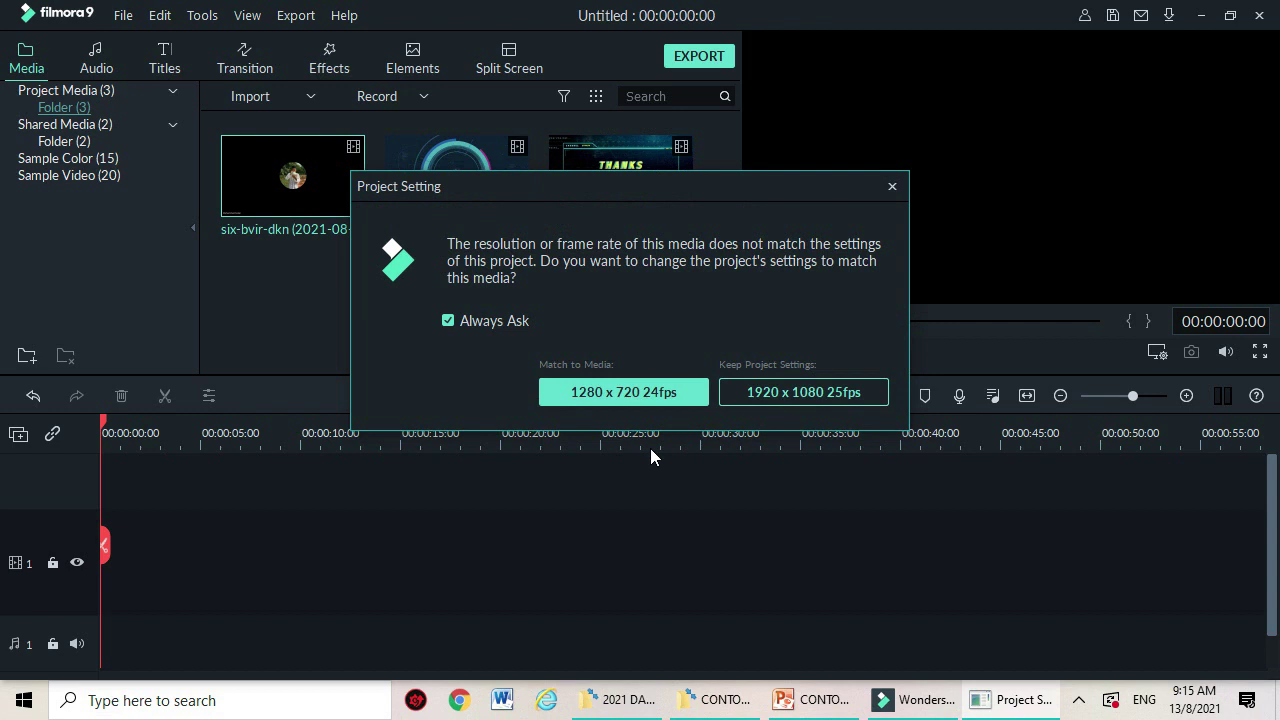
{"action": "left_click", "coordinate": [643, 400]}
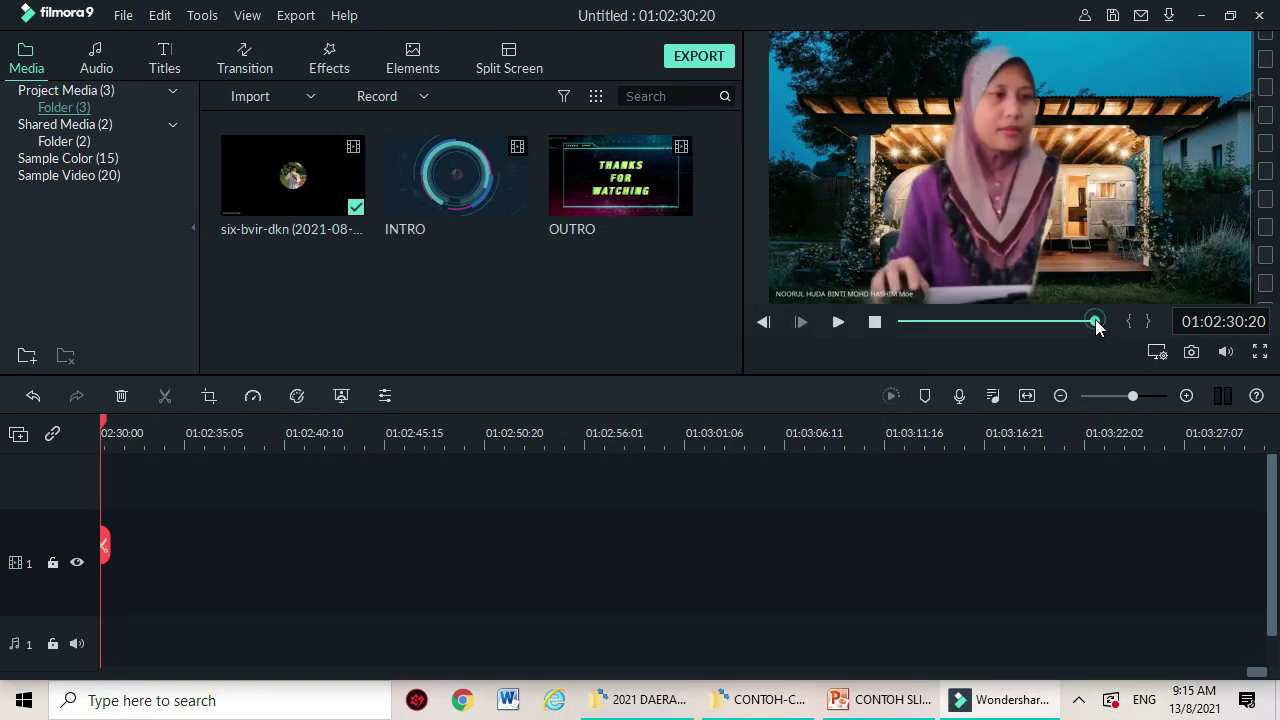
{"action": "left_click_drag", "start_coordinate": [1097, 322], "coordinate": [903, 322]}
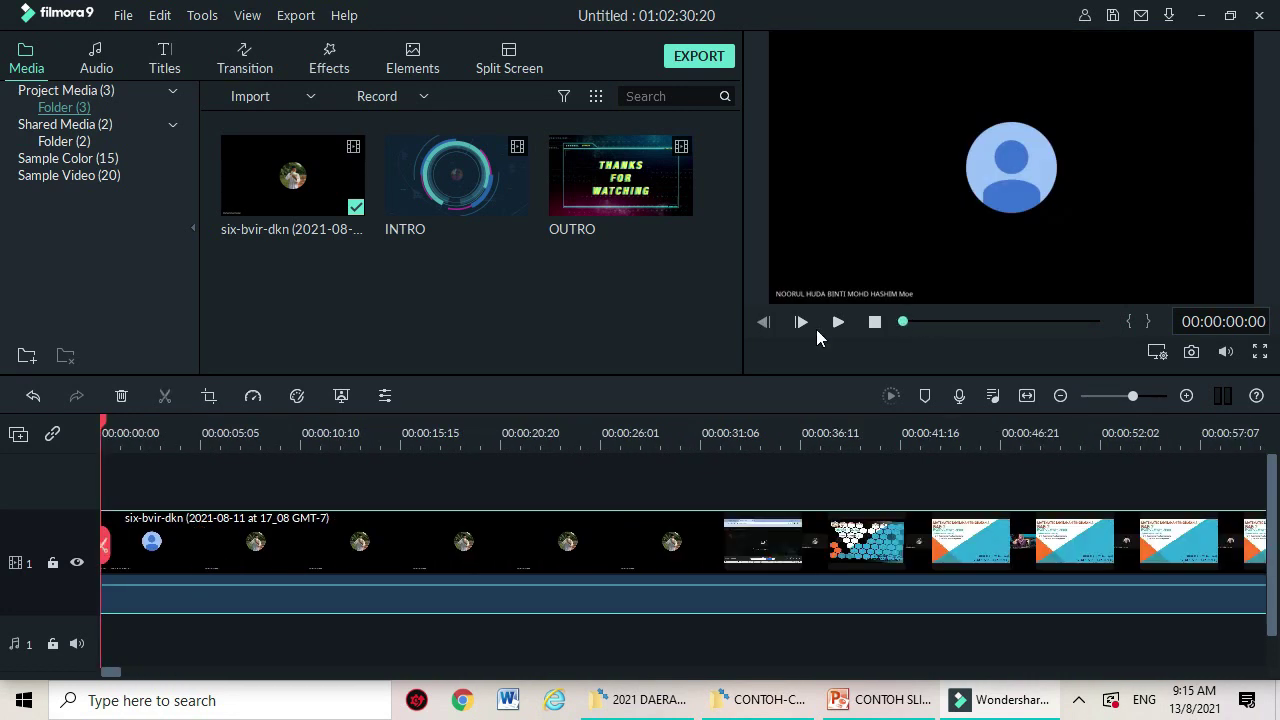
{"action": "left_click", "coordinate": [100, 430]}
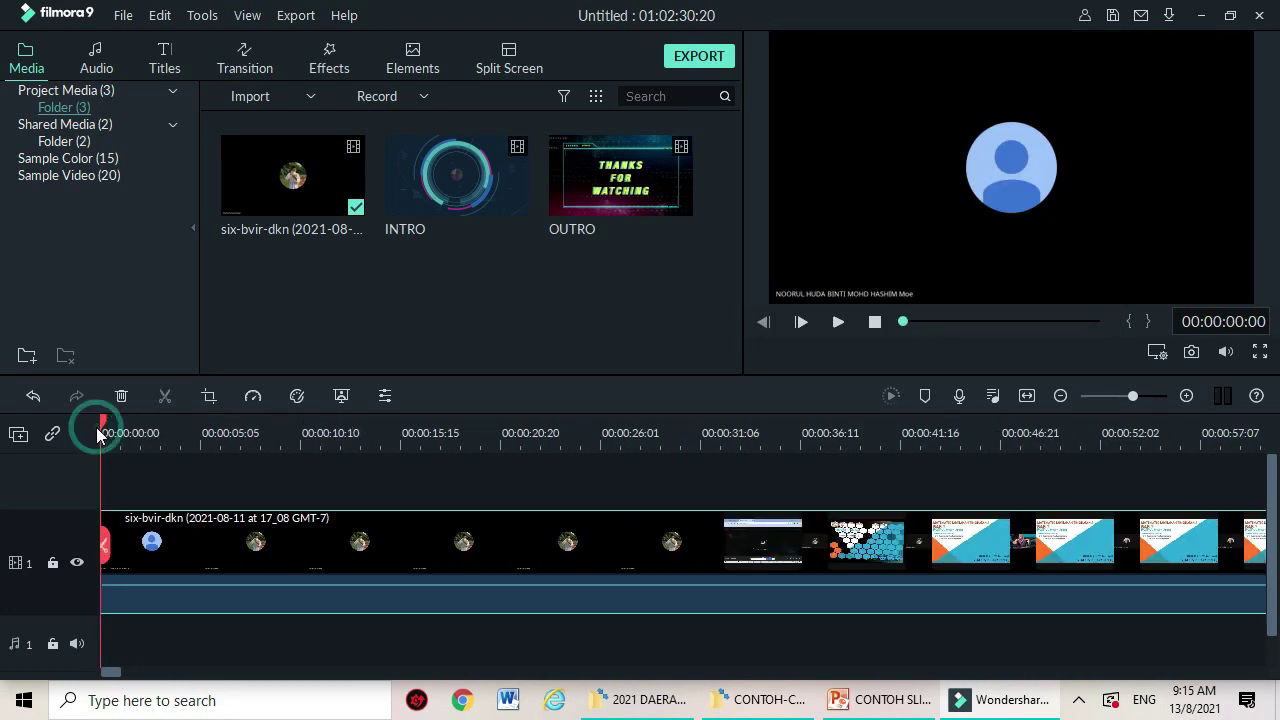
Move the playhead to about 00:03:05 and enable background noise removal in the recording's audio settings
{"action": "left_click_drag", "start_coordinate": [103, 425], "coordinate": [763, 497]}
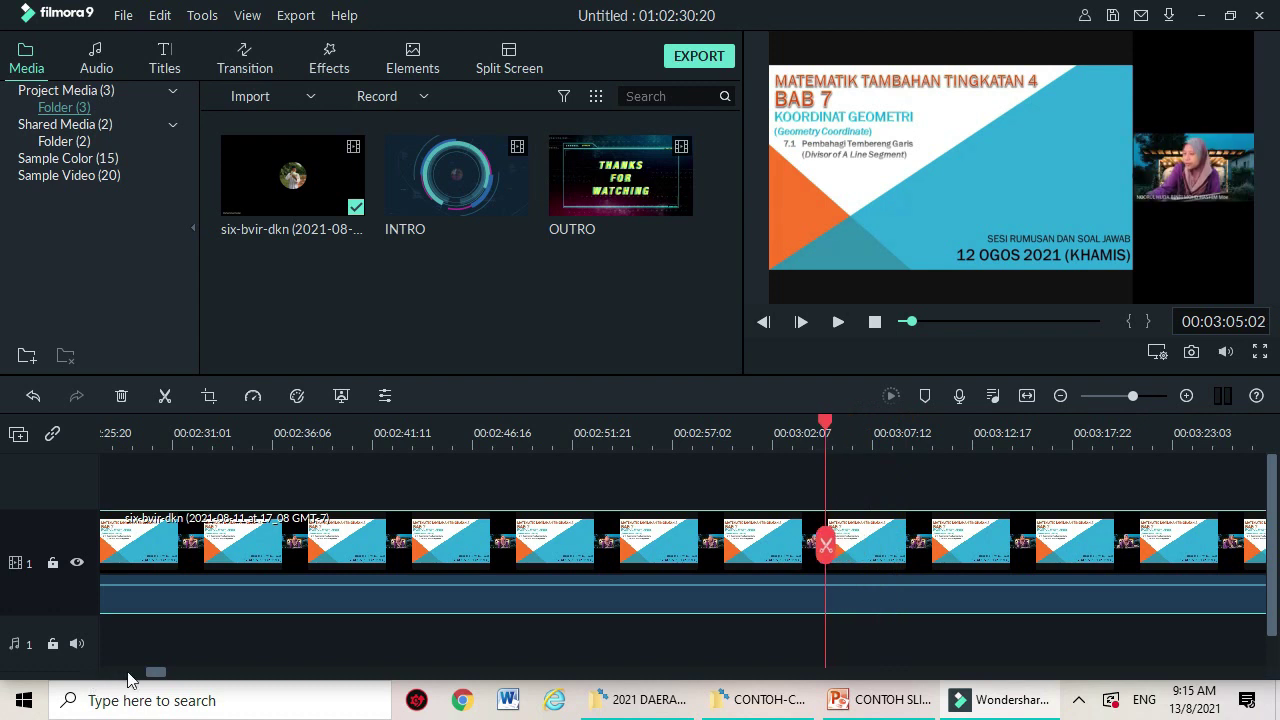
{"action": "right_click", "coordinate": [390, 600]}
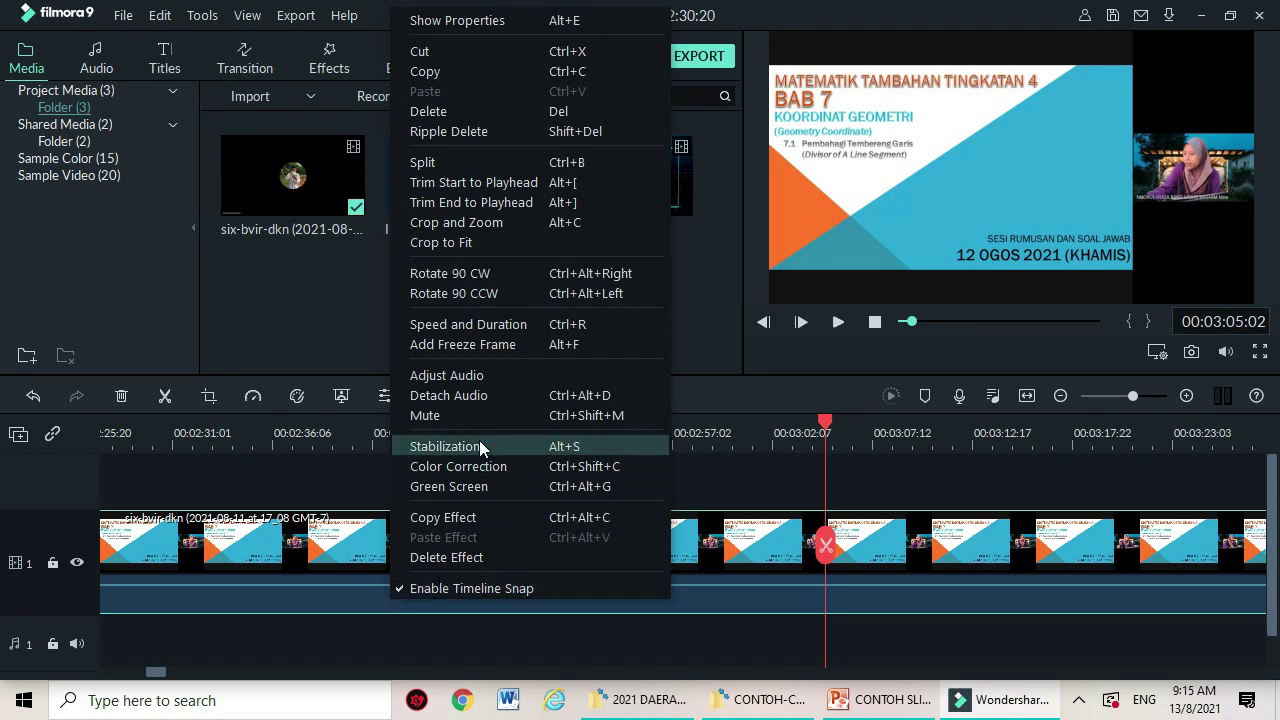
{"action": "left_click", "coordinate": [461, 381]}
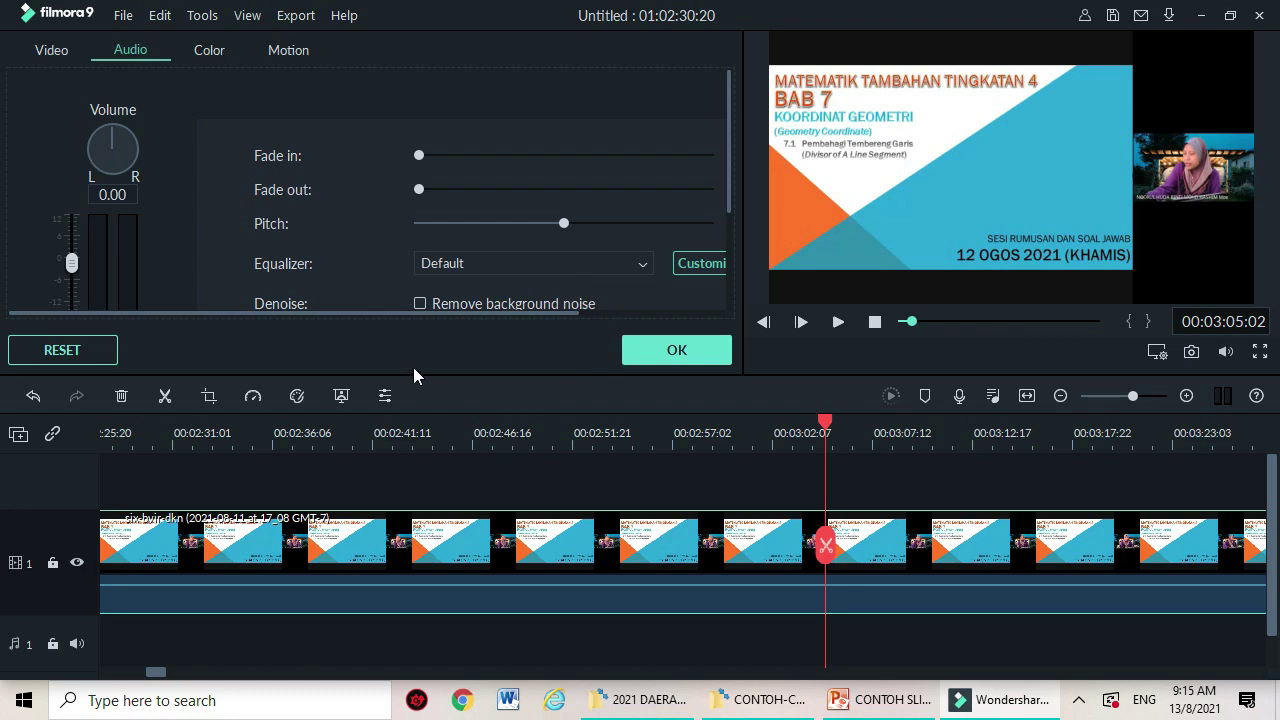
{"action": "left_click", "coordinate": [419, 306]}
{"action": "left_click", "coordinate": [656, 359]}
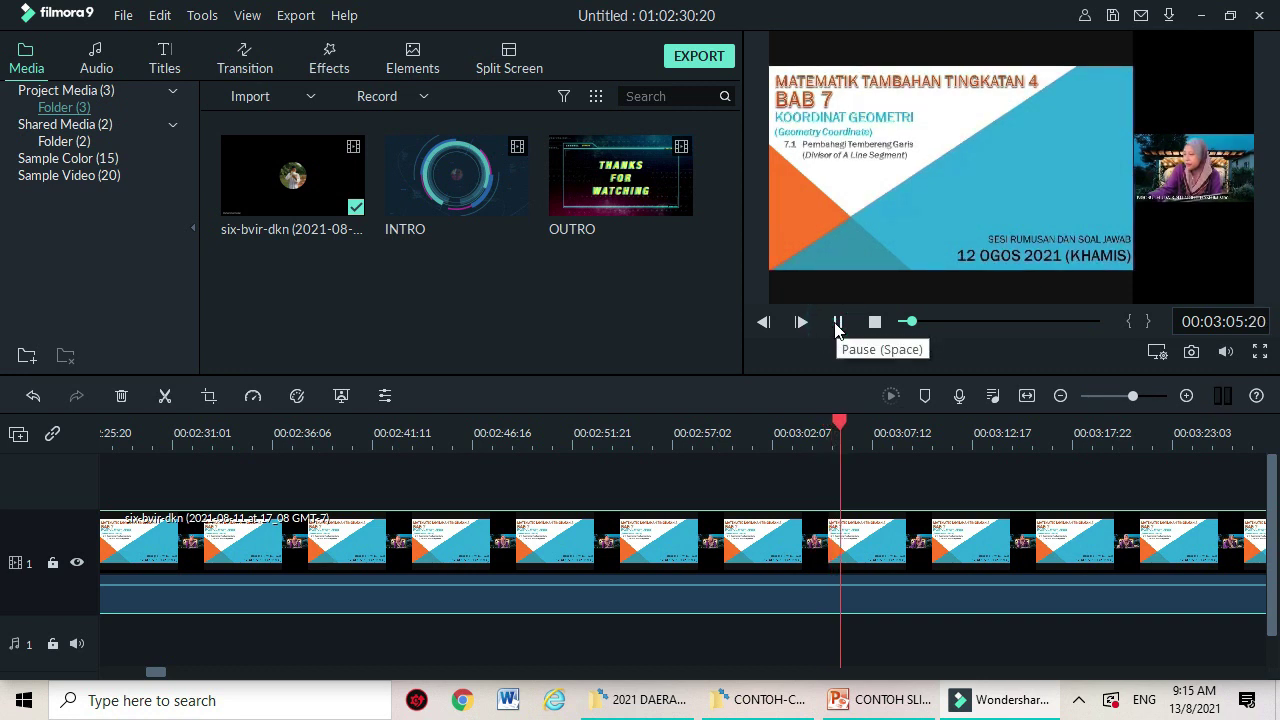
Pause the playback and raise the recording's volume line on the timeline slightly
{"action": "left_click", "coordinate": [837, 323]}
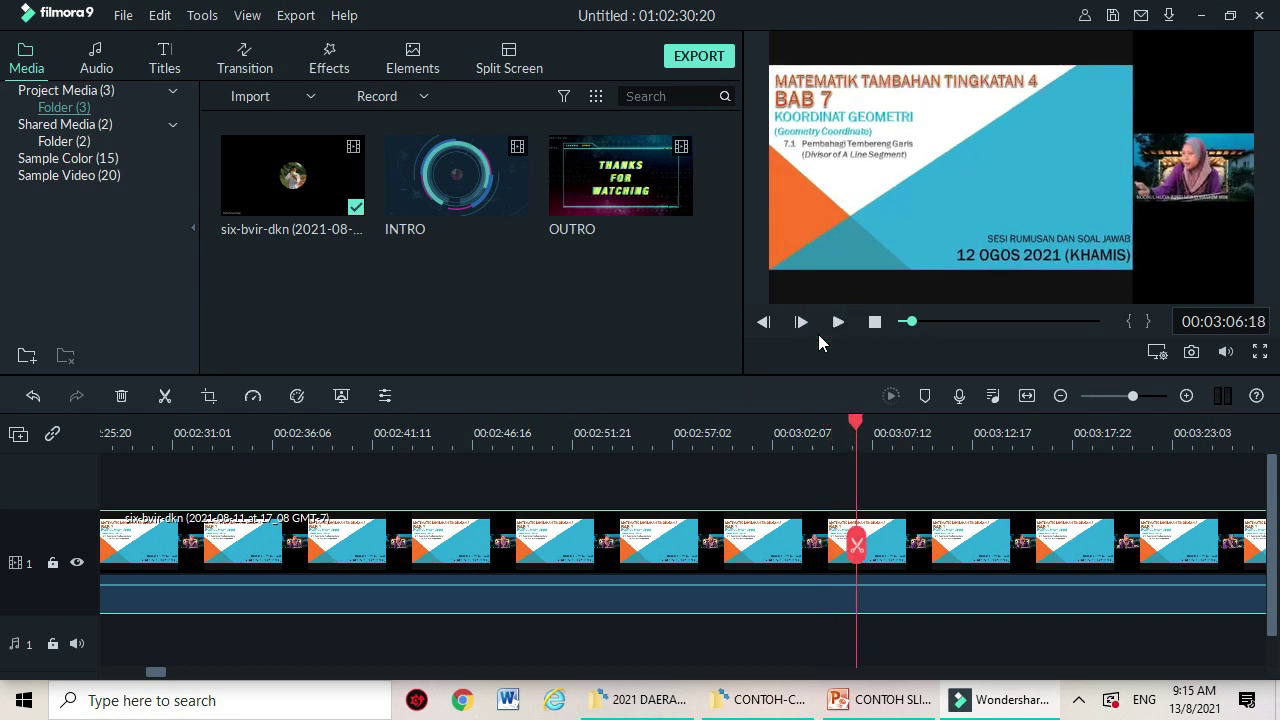
{"action": "left_click", "coordinate": [778, 590]}
{"action": "mouse_move", "coordinate": [778, 592]}
{"action": "left_mouse_down"}
{"action": "mouse_move", "coordinate": [771, 580]}
{"action": "mouse_move", "coordinate": [785, 587]}
{"action": "left_mouse_up"}
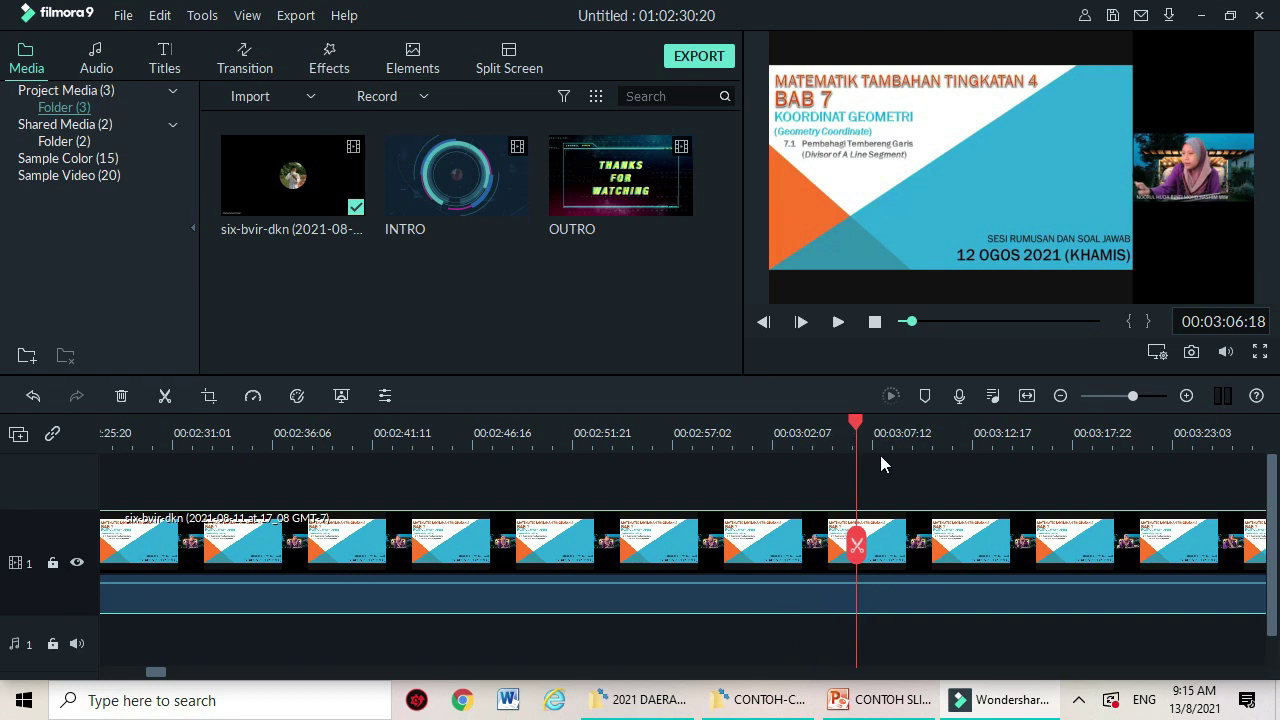
Play short passages of the recording between about 00:03:21 and 00:03:33 to look for the point where the lesson should start
{"action": "left_click_drag", "start_coordinate": [863, 428], "coordinate": [533, 598]}
{"action": "left_click", "coordinate": [837, 322]}
{"action": "left_click", "coordinate": [837, 322]}
{"action": "left_click_drag", "start_coordinate": [560, 430], "coordinate": [685, 441]}
{"action": "left_click", "coordinate": [837, 322]}
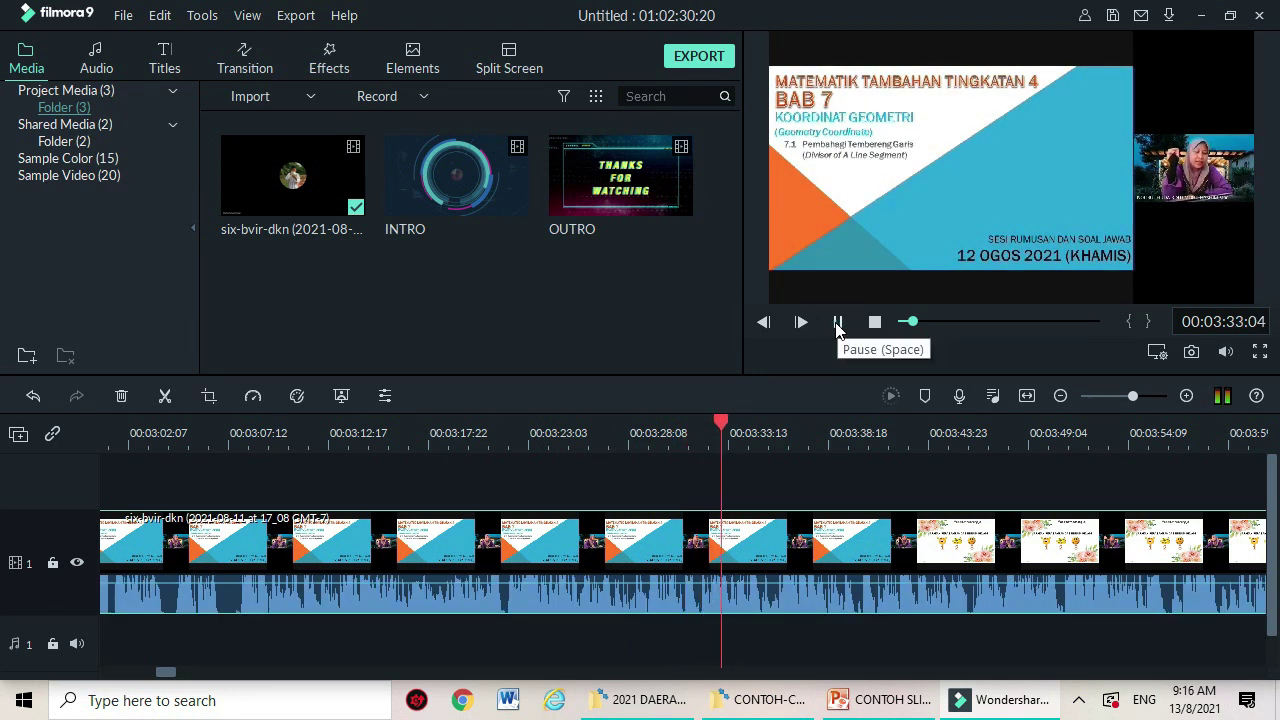
{"action": "left_click", "coordinate": [837, 322]}
{"action": "left_click_drag", "start_coordinate": [727, 425], "coordinate": [637, 440]}
{"action": "left_click", "coordinate": [841, 324]}
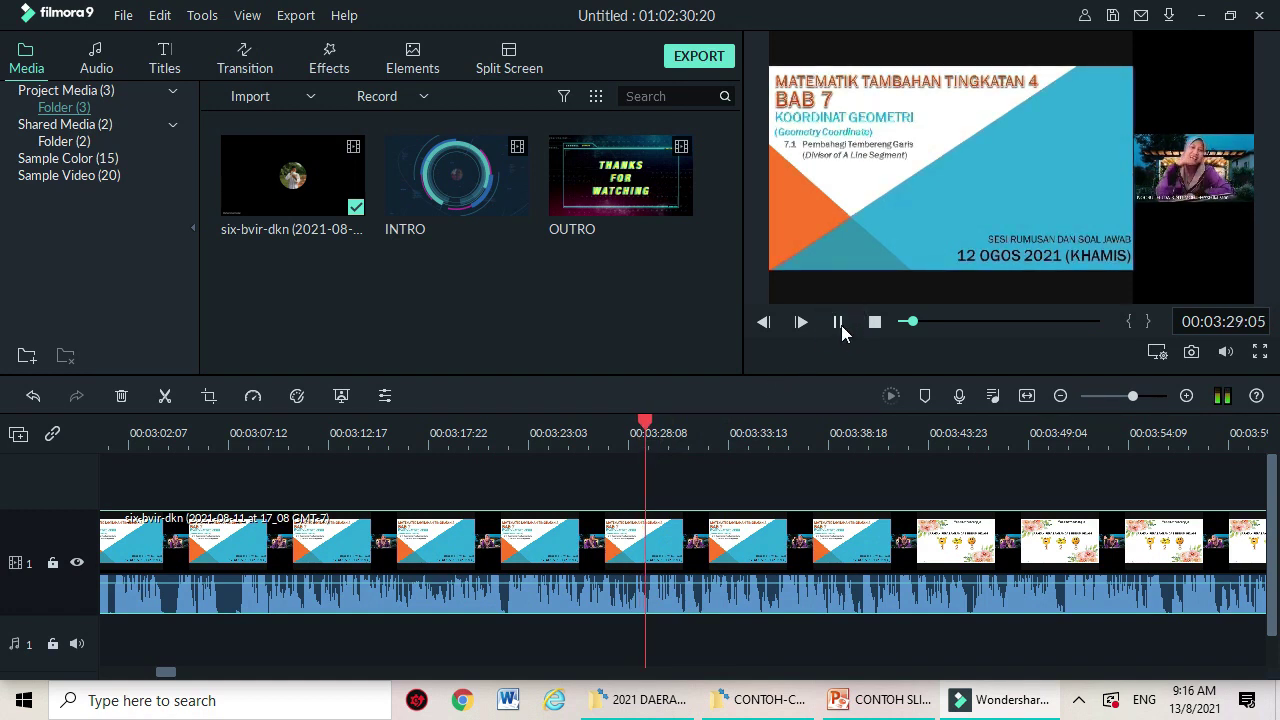
{"action": "left_click", "coordinate": [837, 323]}
{"action": "left_click_drag", "start_coordinate": [664, 428], "coordinate": [505, 438]}
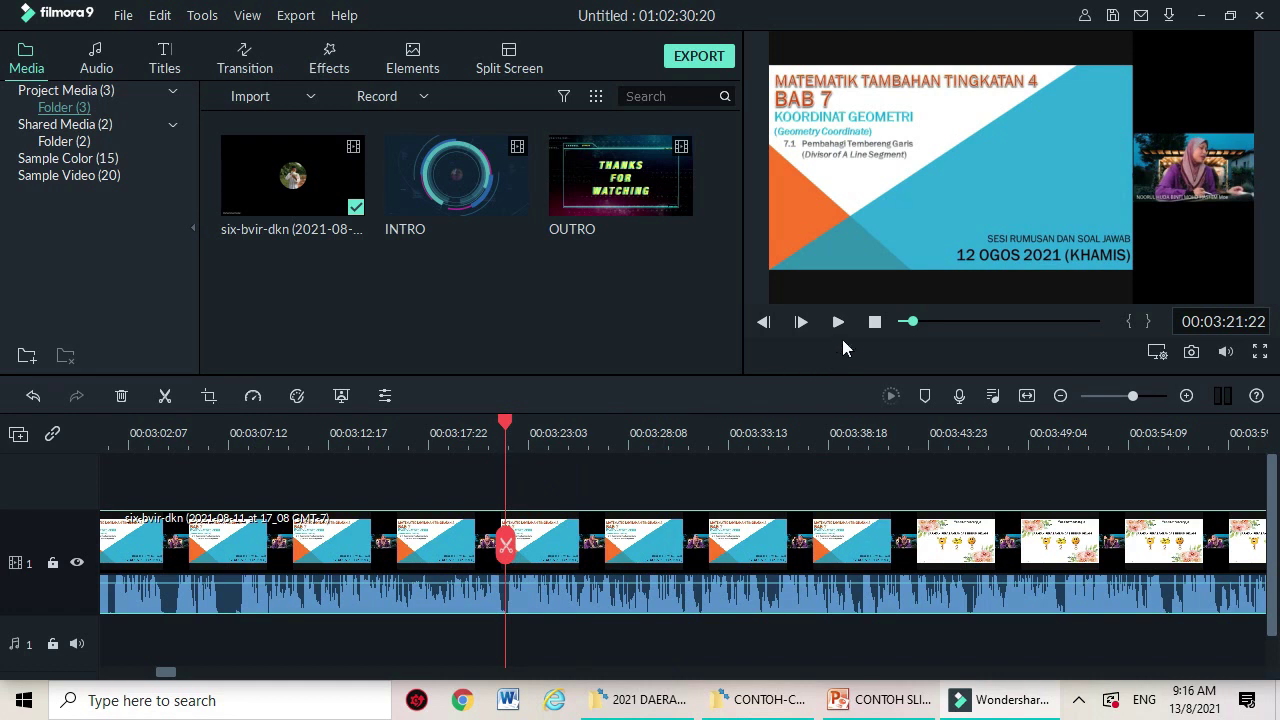
{"action": "left_click", "coordinate": [840, 323]}
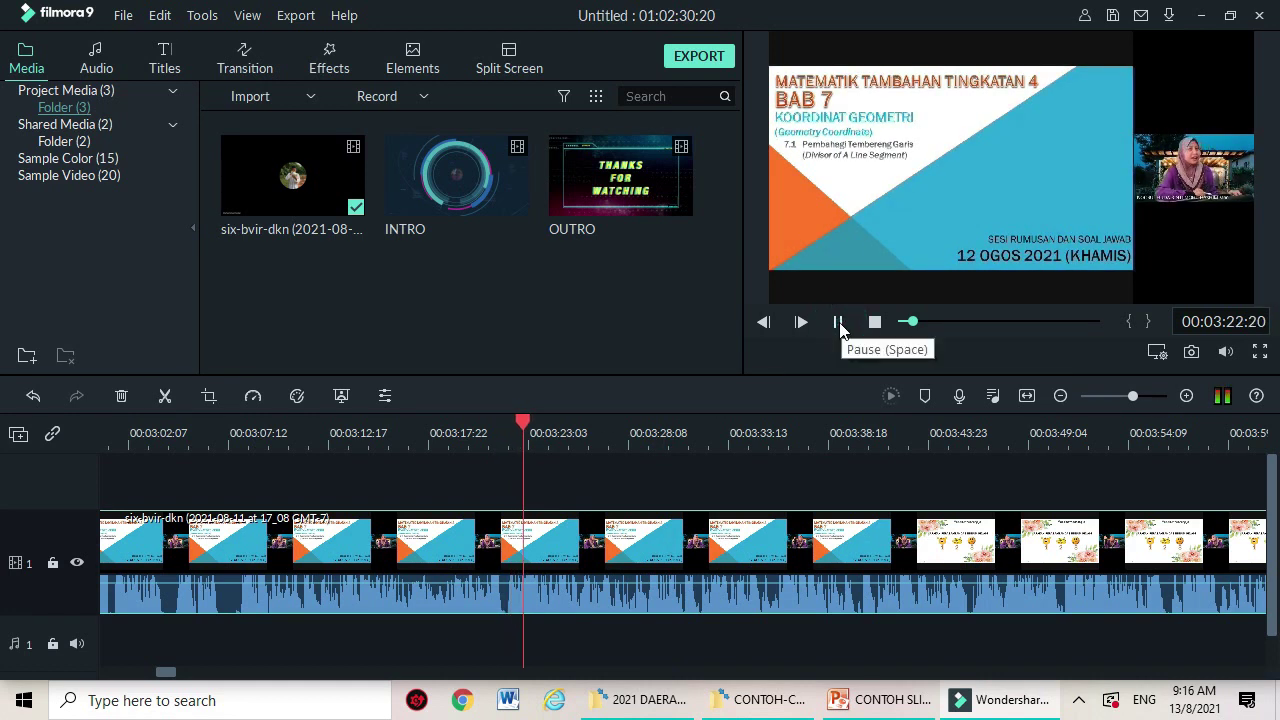
{"action": "left_click", "coordinate": [838, 322]}
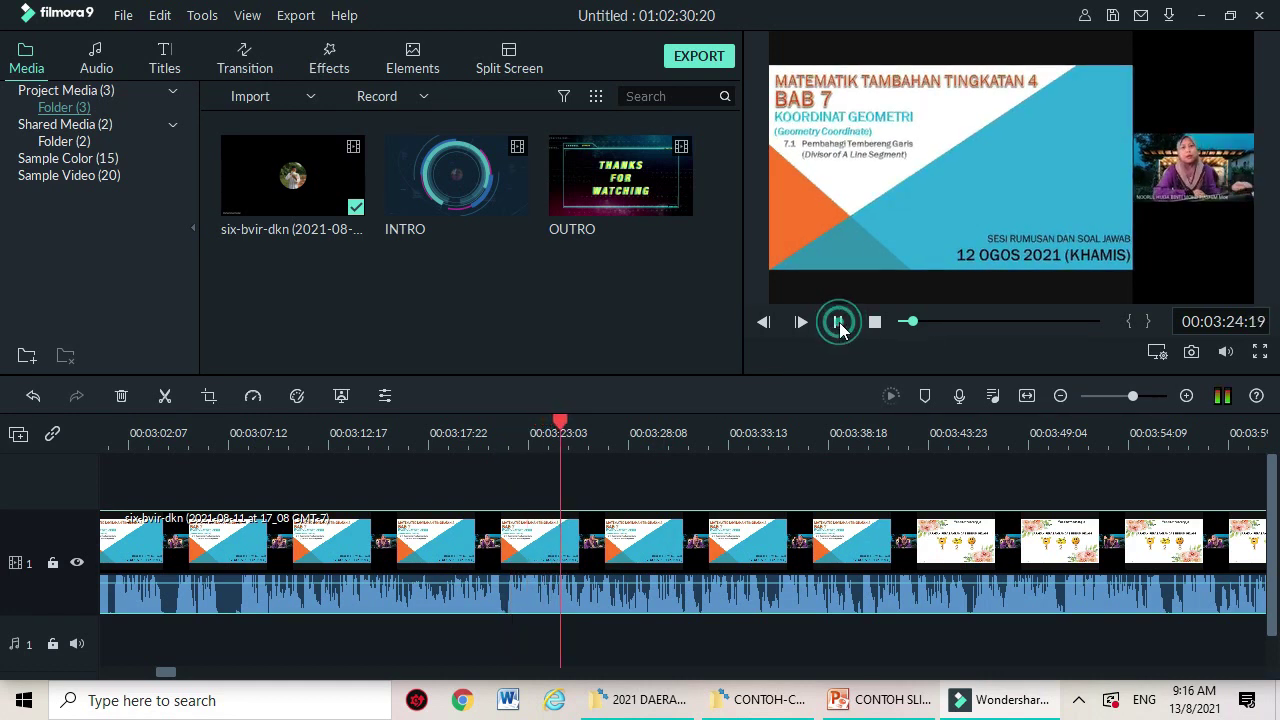
Replay the recording from about 00:03:07, split it at 00:03:13:05 and delete the part before the cut
{"action": "left_click_drag", "start_coordinate": [560, 425], "coordinate": [231, 480]}
{"action": "left_click", "coordinate": [835, 332]}
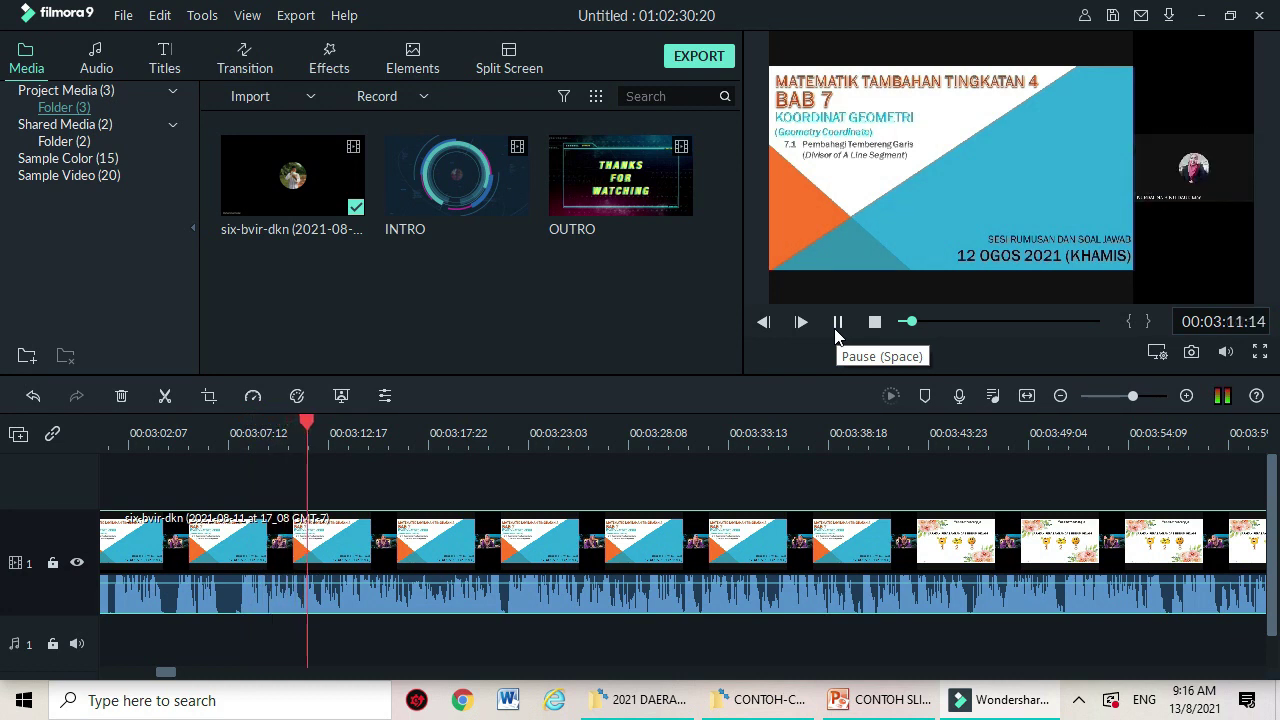
{"action": "left_click", "coordinate": [836, 325]}
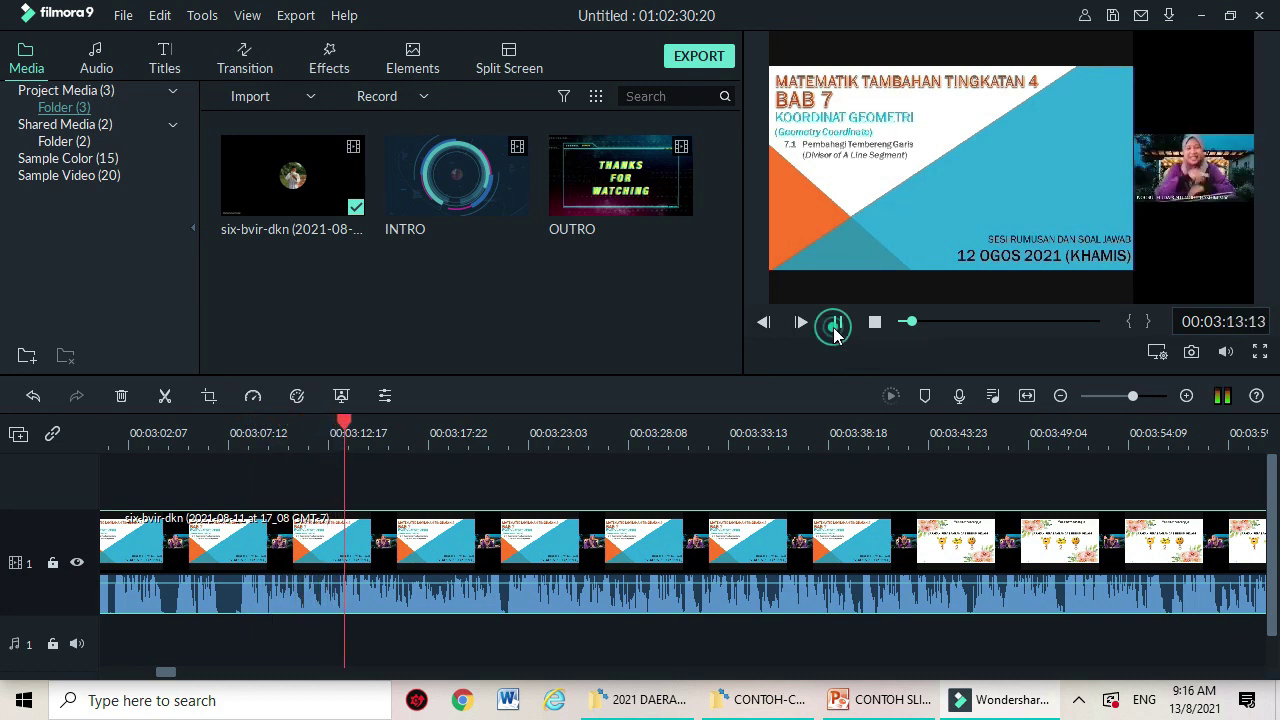
{"action": "mouse_move", "coordinate": [345, 430]}
{"action": "left_mouse_down"}
{"action": "mouse_move", "coordinate": [326, 430]}
{"action": "mouse_move", "coordinate": [340, 432]}
{"action": "left_mouse_up"}
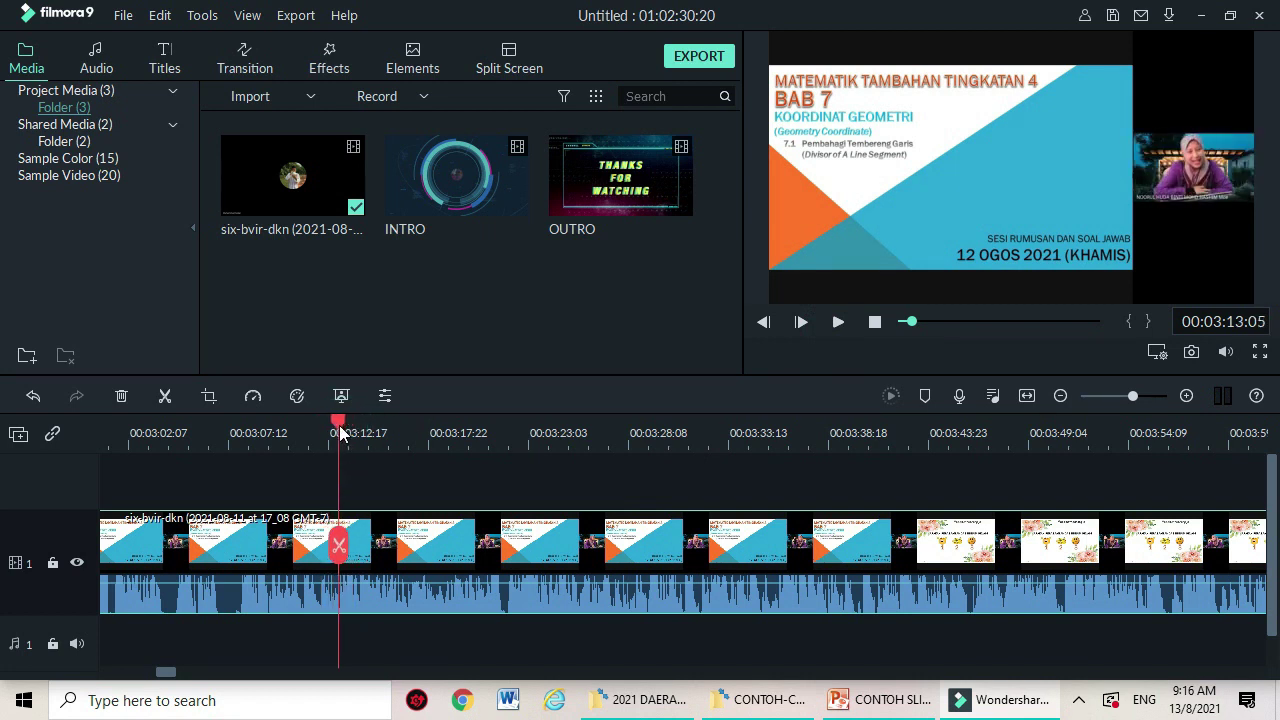
{"action": "left_click", "coordinate": [338, 545]}
{"action": "left_click", "coordinate": [165, 609]}
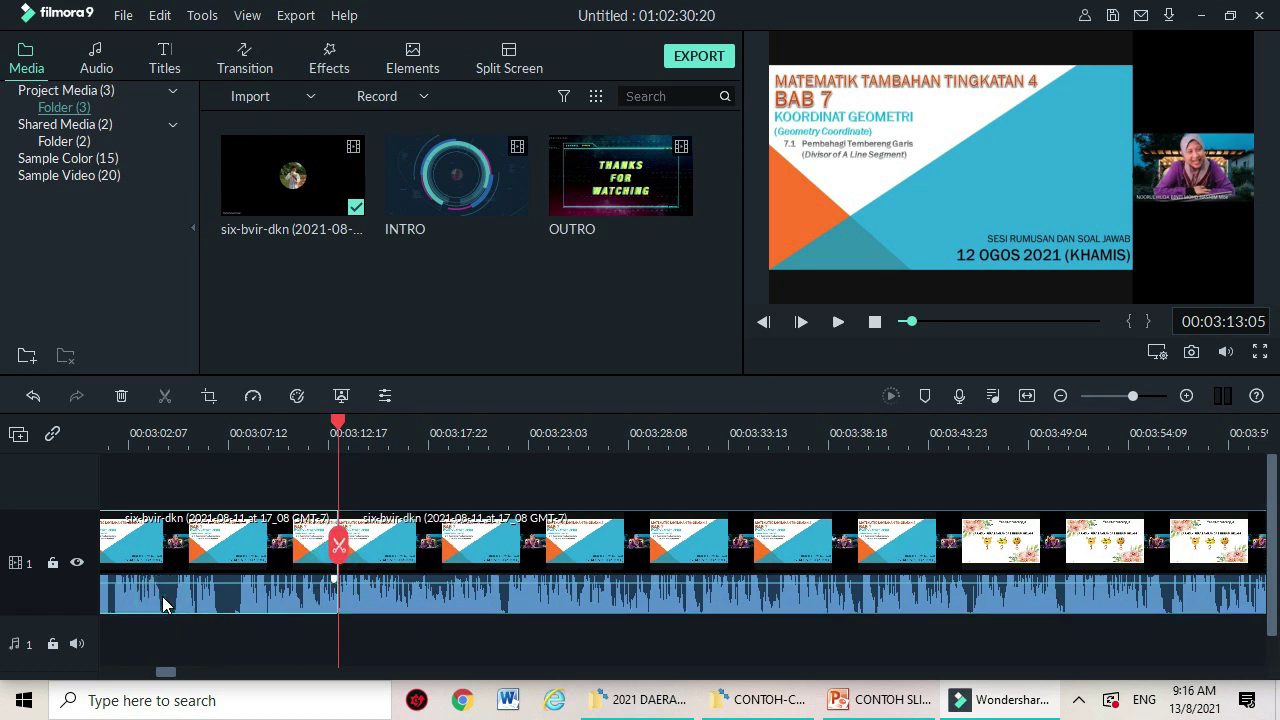
{"action": "key", "text": "Delete"}
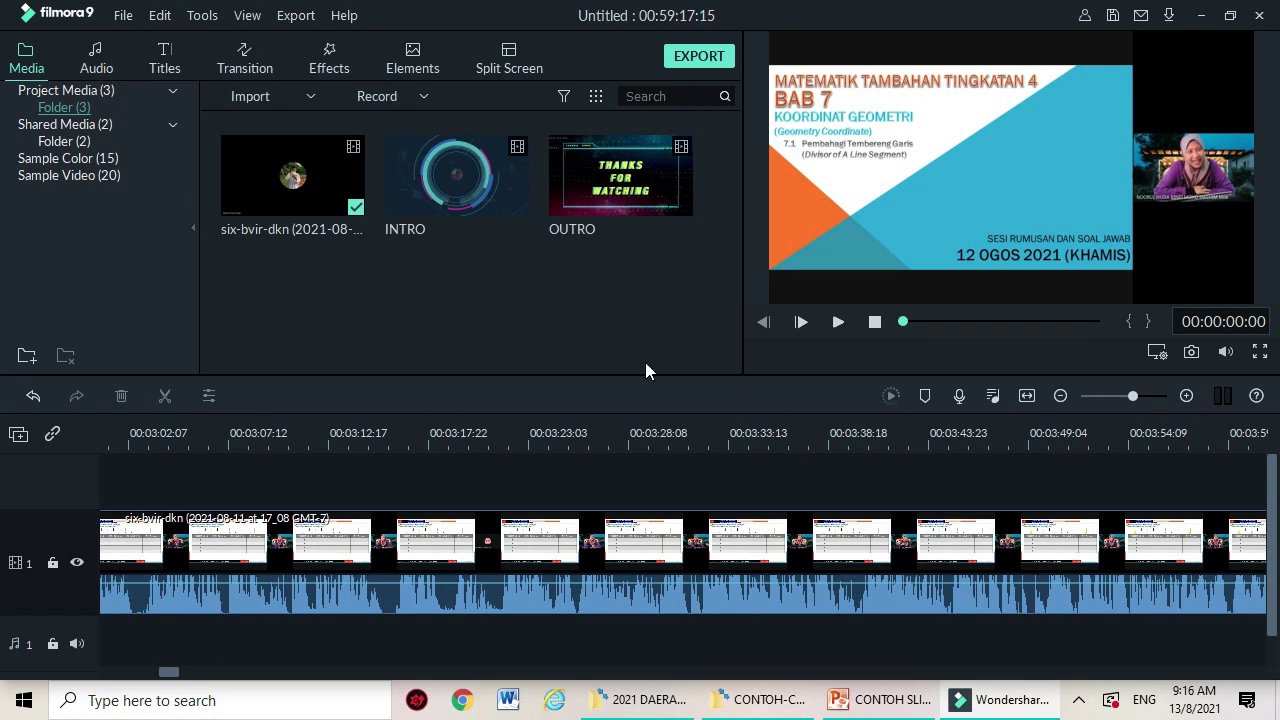
Play the trimmed recording from the start, split it at 00:00:27:04 and insert the INTRO clip at the cut
{"action": "left_click", "coordinate": [835, 325]}
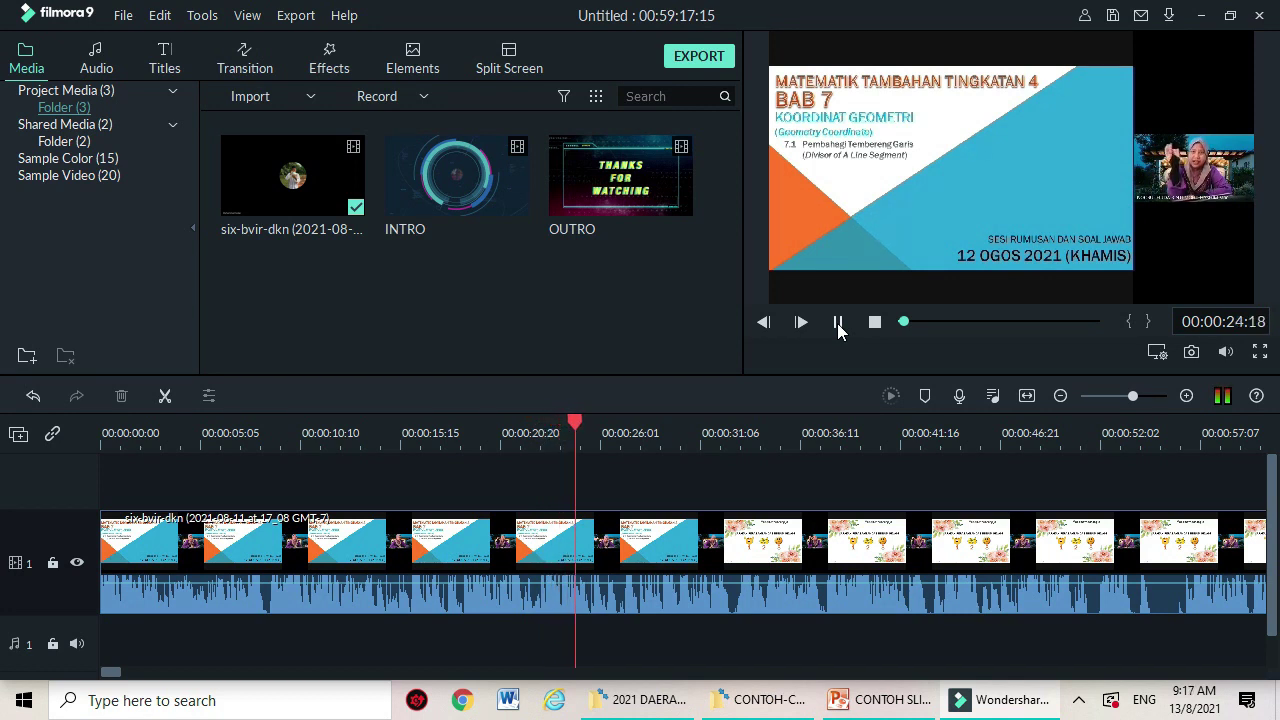
{"action": "left_click", "coordinate": [838, 322]}
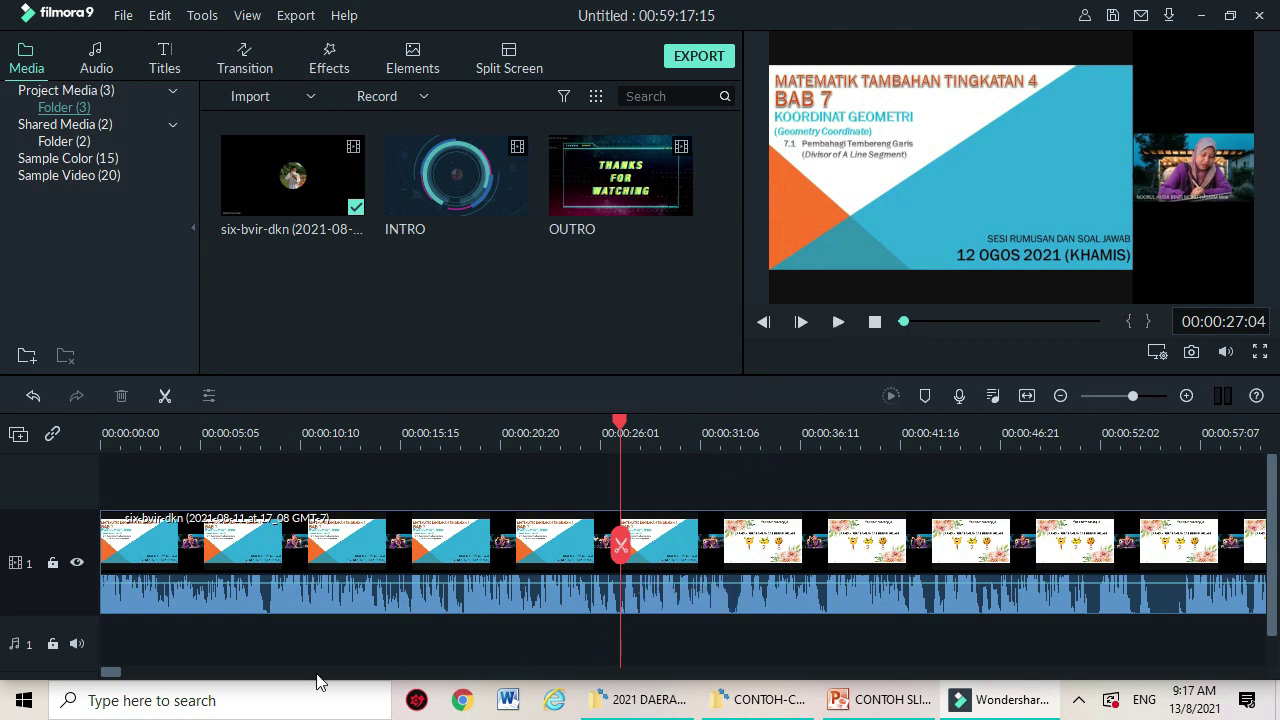
{"action": "left_click", "coordinate": [621, 552]}
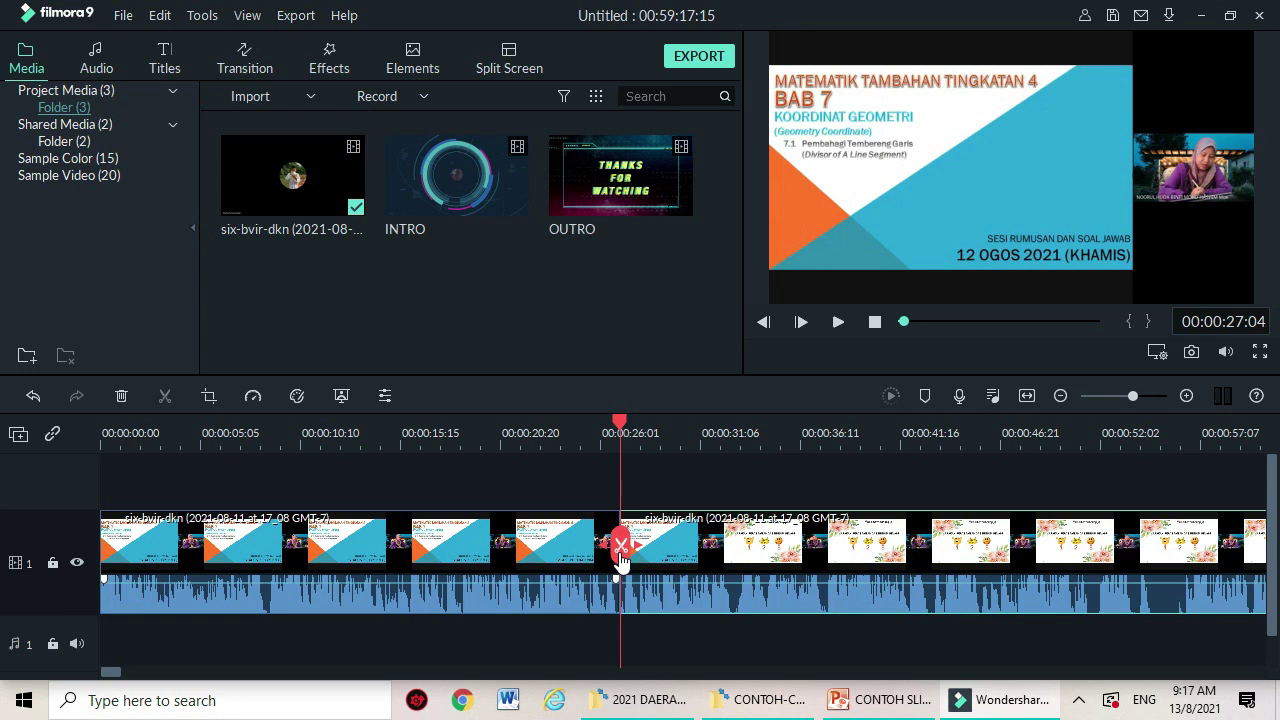
{"action": "left_click", "coordinate": [458, 178]}
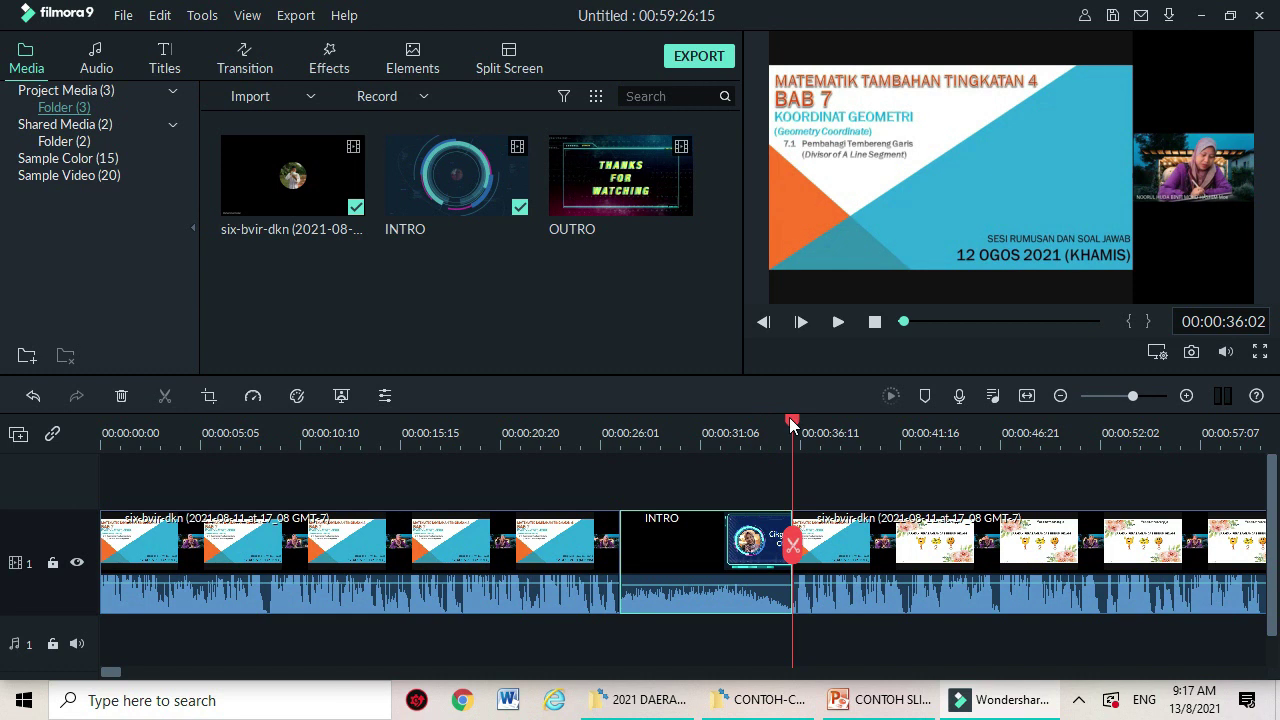
Play the timeline from just before the INTRO clip through to the recording part that follows it
{"action": "left_click_drag", "start_coordinate": [791, 424], "coordinate": [588, 446]}
{"action": "left_click", "coordinate": [838, 322]}
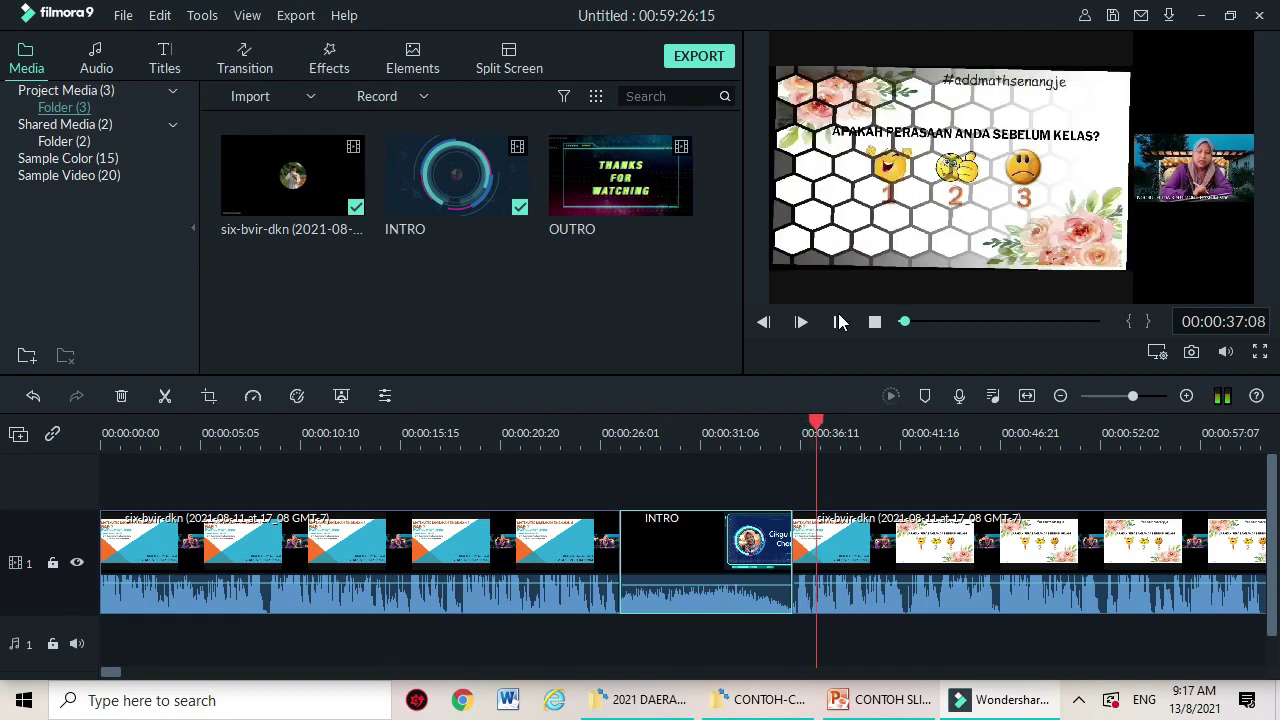
{"action": "left_click", "coordinate": [840, 321]}
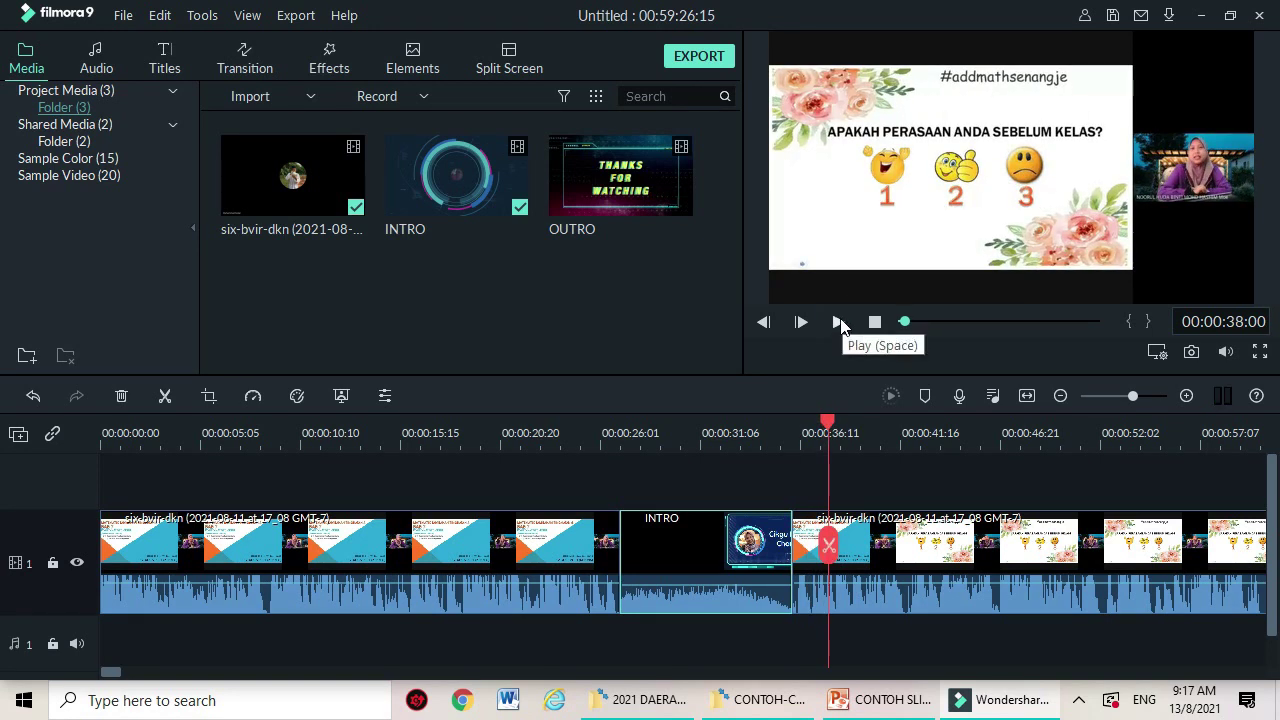
Try a Fade transition at the start of the recording part after the INTRO clip and preview it
{"action": "left_click", "coordinate": [855, 547]}
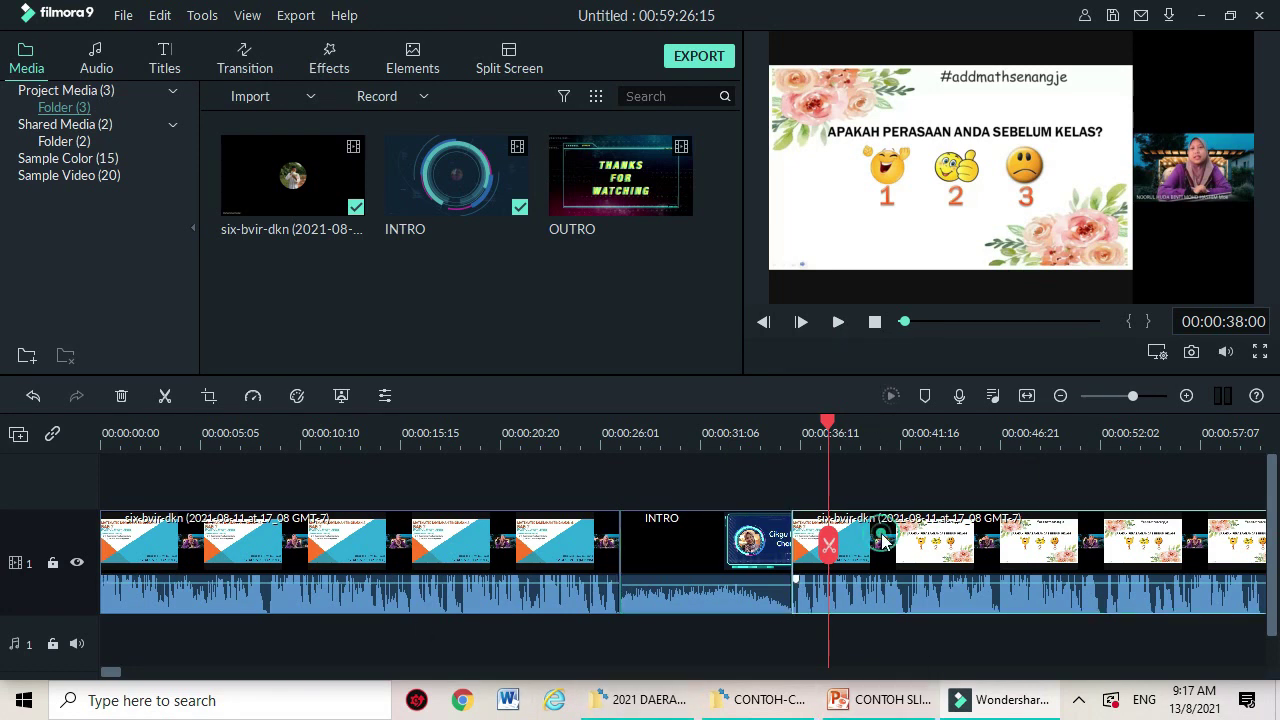
{"action": "left_click", "coordinate": [246, 68]}
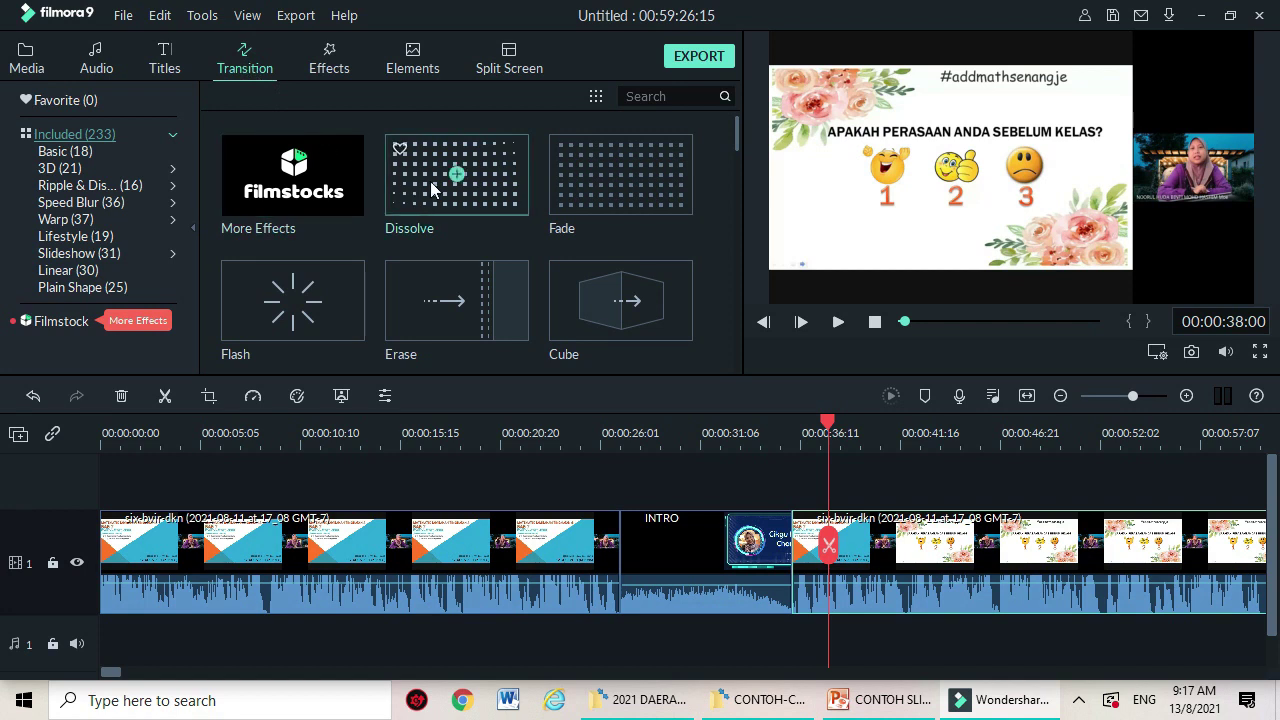
{"action": "left_click", "coordinate": [618, 172]}
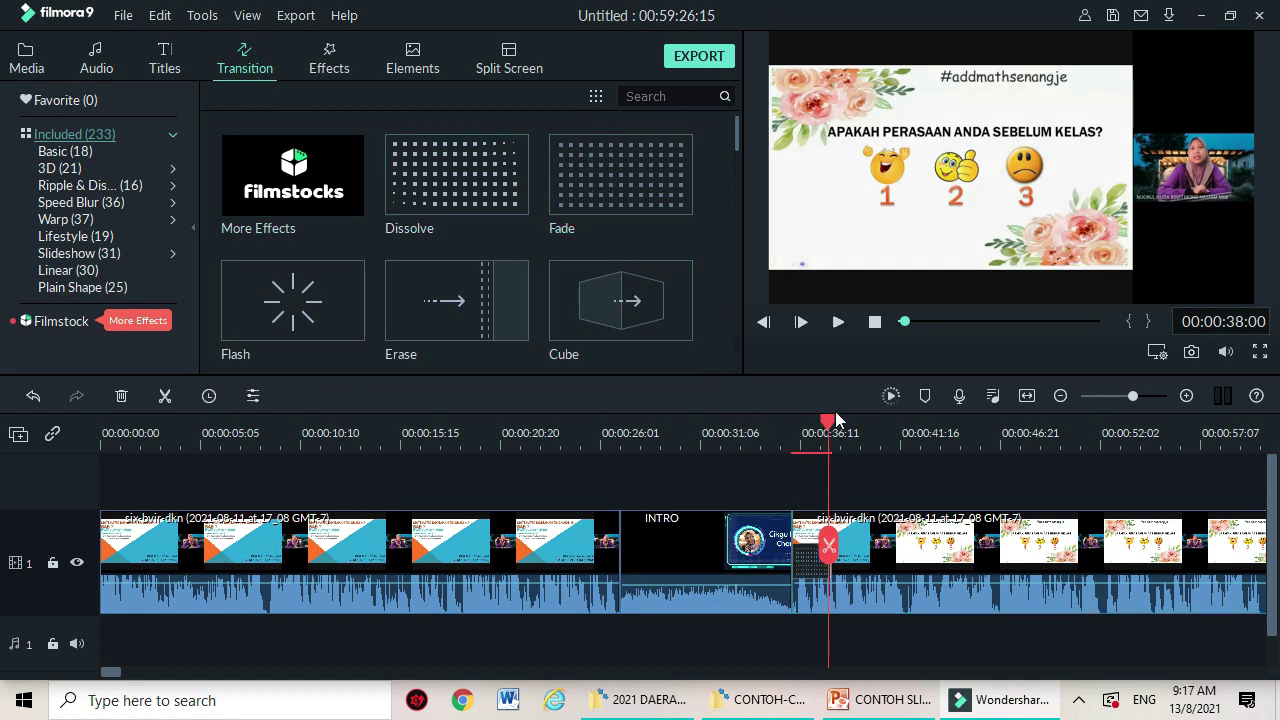
{"action": "left_click_drag", "start_coordinate": [828, 422], "coordinate": [783, 422]}
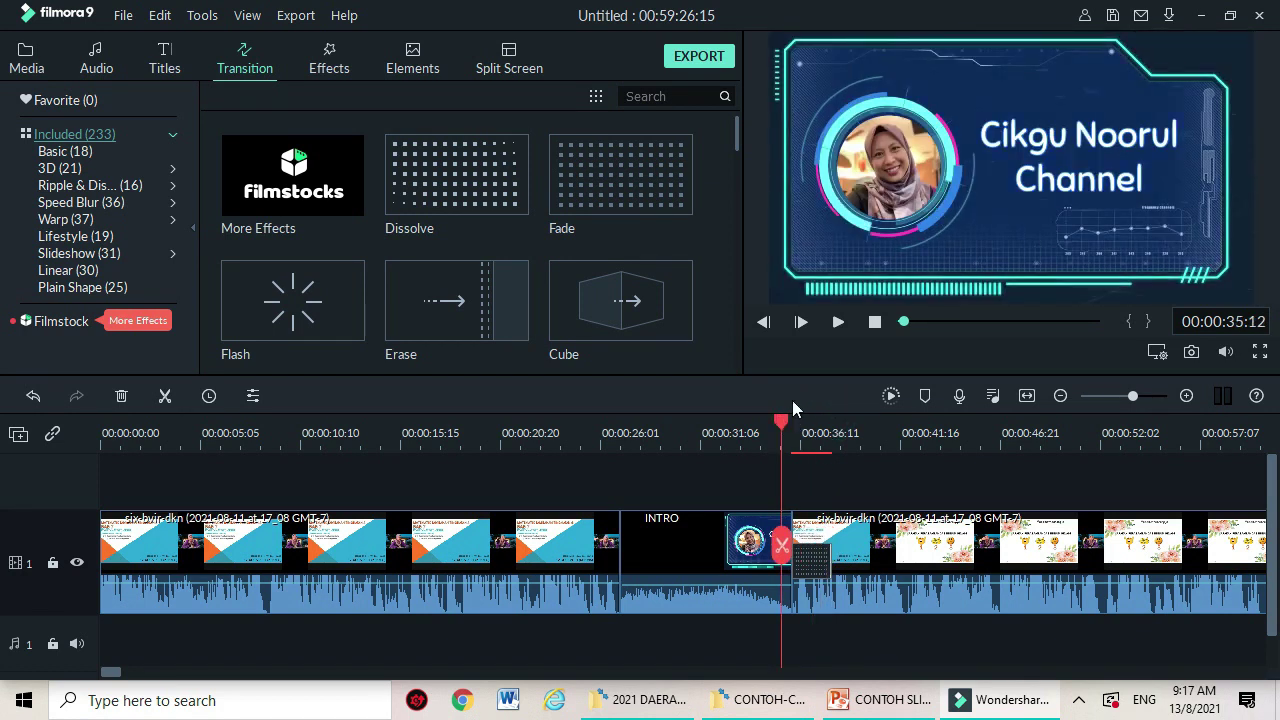
{"action": "left_click", "coordinate": [838, 322]}
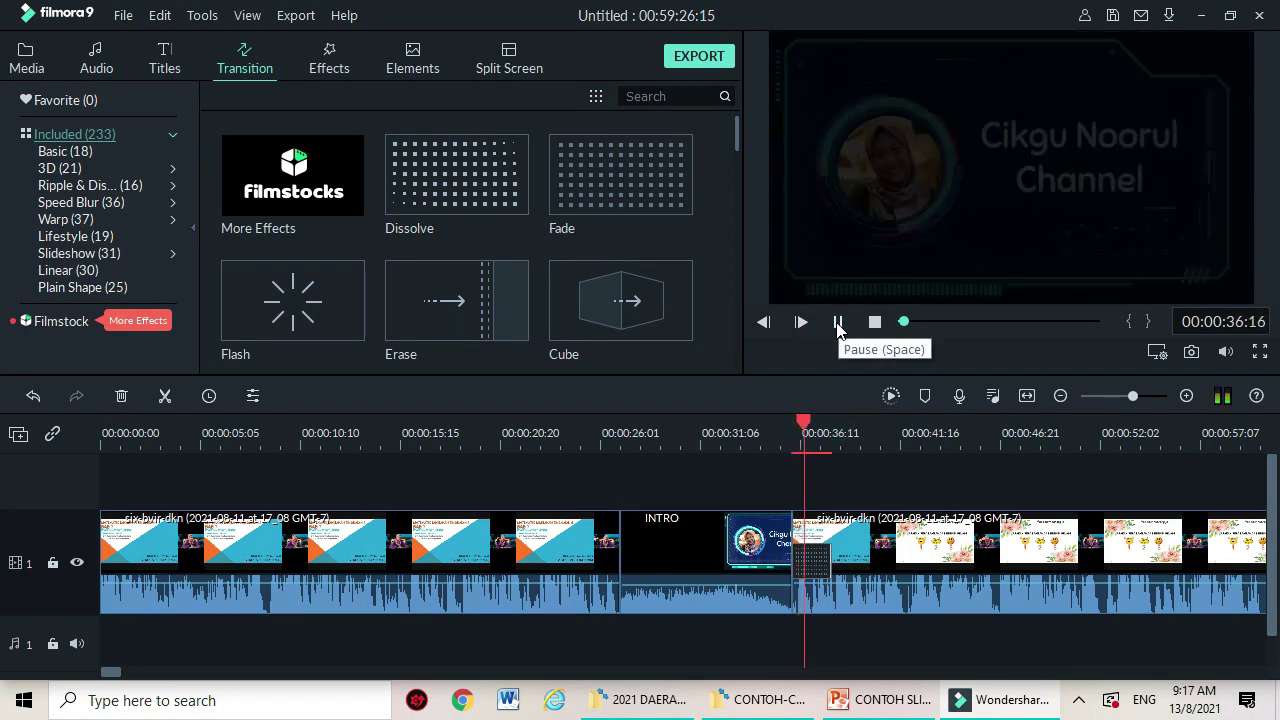
{"action": "left_click", "coordinate": [838, 322]}
Shorten the Fade transition after the INTRO clip, and remove it from the timeline
{"action": "left_click", "coordinate": [816, 566]}
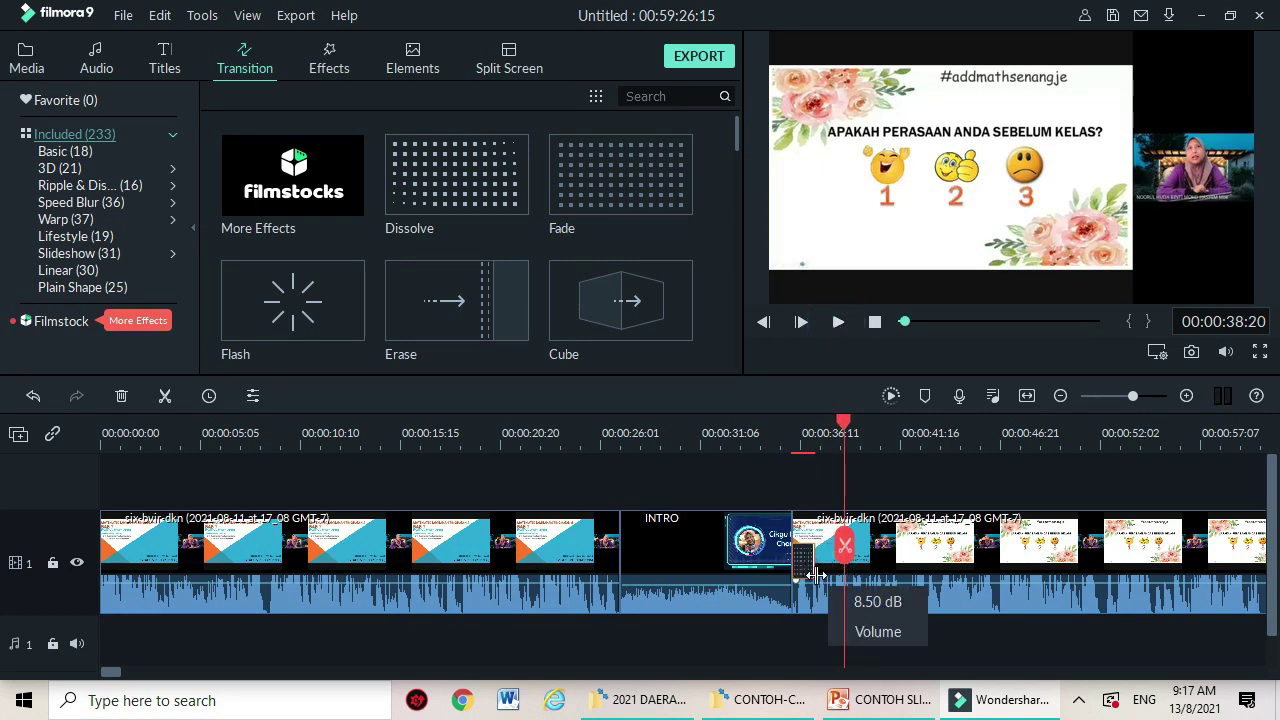
{"action": "left_click", "coordinate": [803, 566]}
{"action": "key", "text": "Delete"}
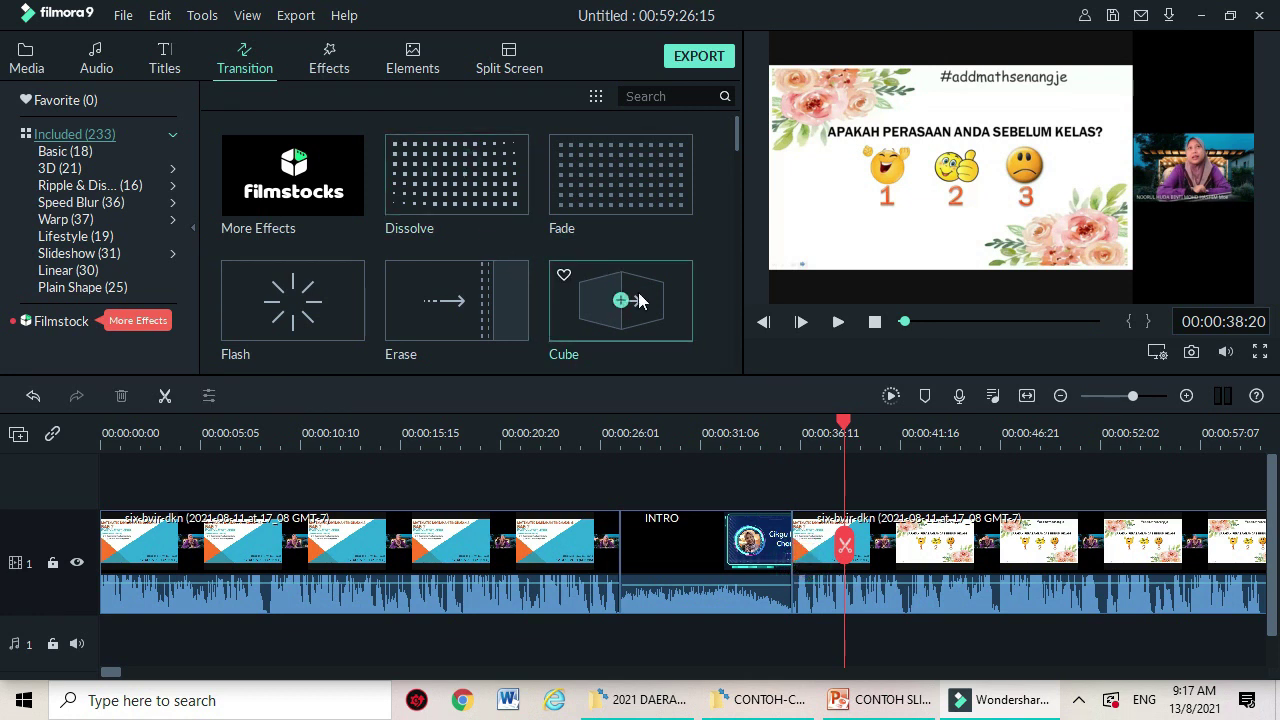
Try a Dissolve transition between the INTRO clip and the following recording, shorten it and delete it
{"action": "left_click", "coordinate": [810, 543]}
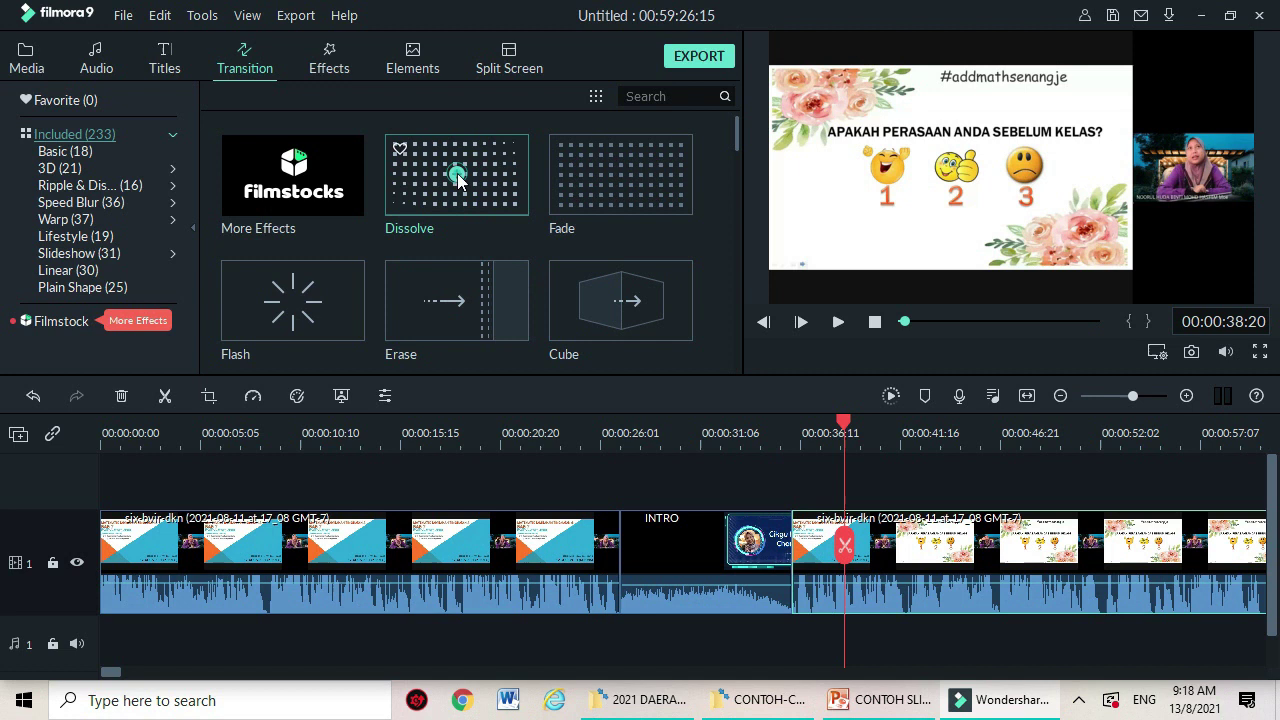
{"action": "left_click_drag", "start_coordinate": [457, 178], "coordinate": [768, 475]}
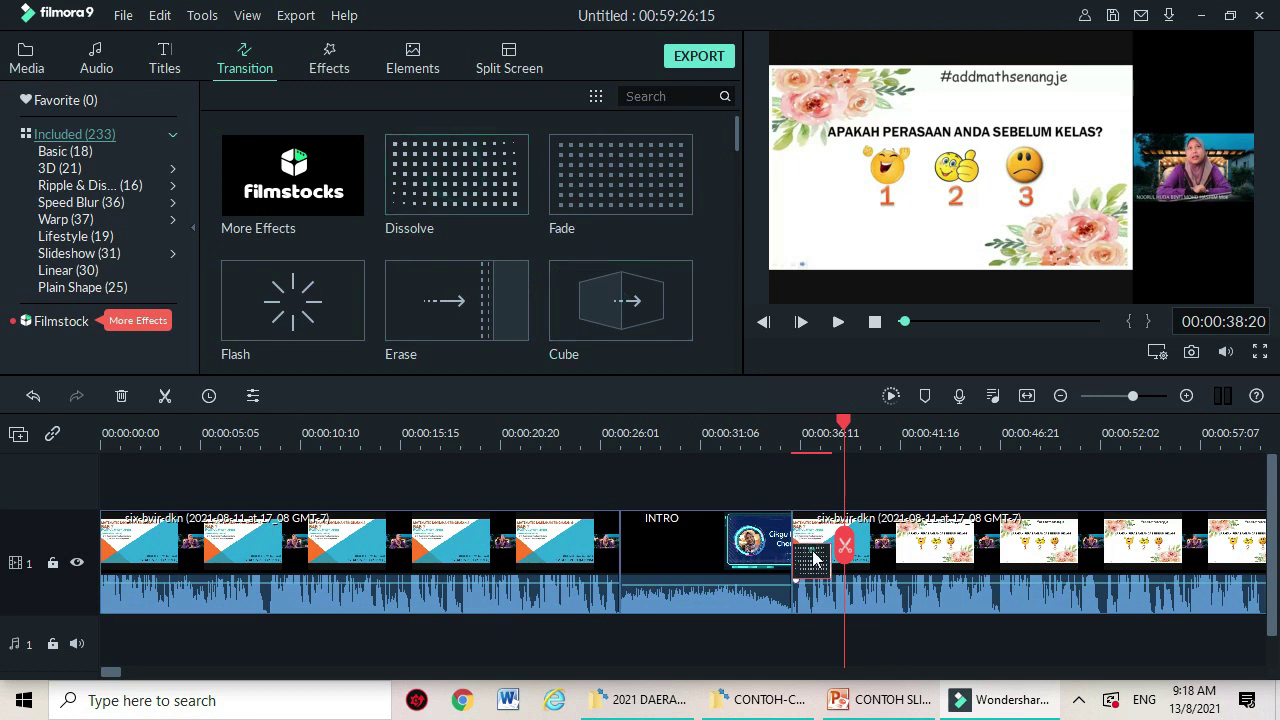
{"action": "mouse_move", "coordinate": [812, 557]}
{"action": "left_mouse_down"}
{"action": "mouse_move", "coordinate": [826, 566]}
{"action": "mouse_move", "coordinate": [802, 563]}
{"action": "left_mouse_up"}
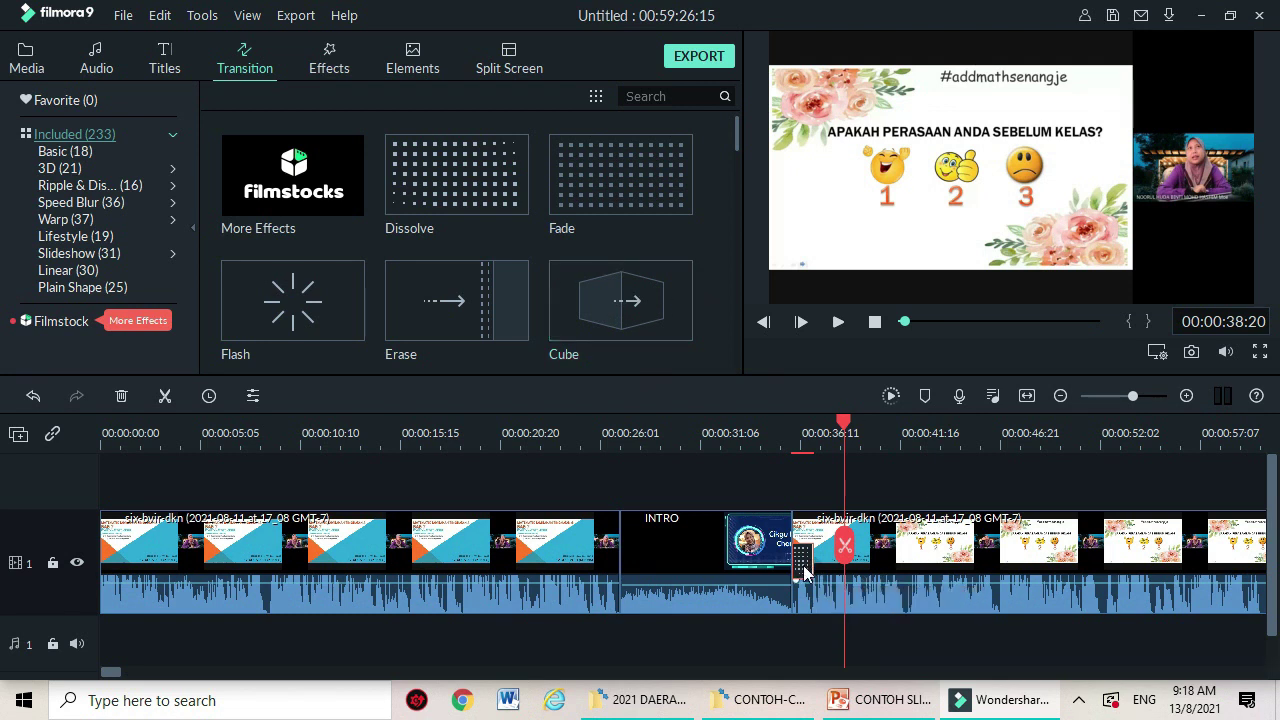
{"action": "key", "text": "Delete"}
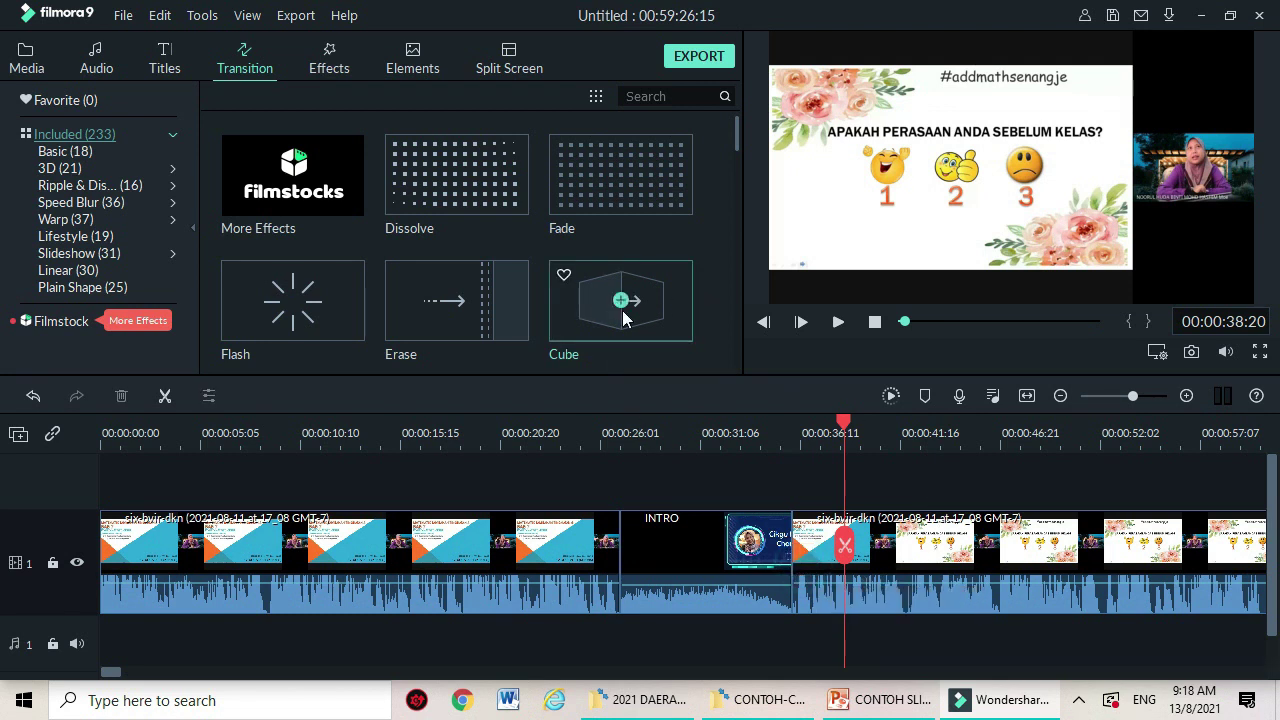
Apply the Cube transition to the start of the recording part after the INTRO clip and preview it
{"action": "left_click", "coordinate": [813, 543]}
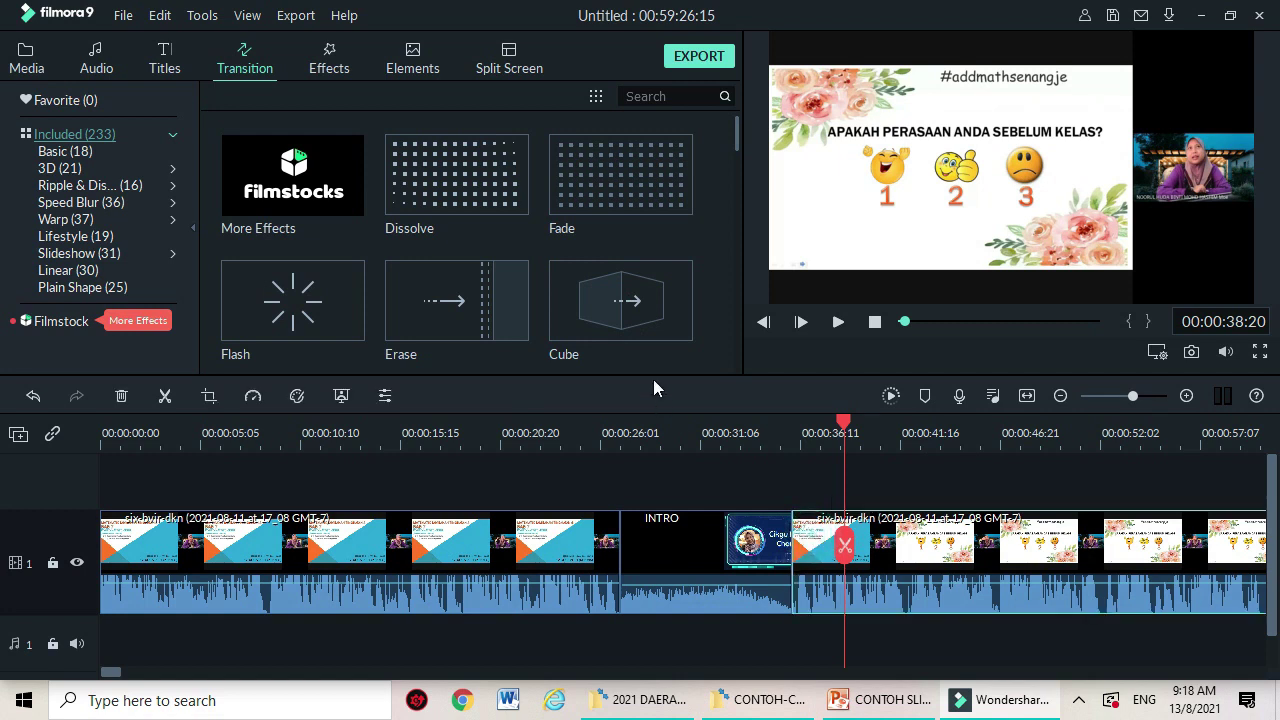
{"action": "left_click", "coordinate": [620, 302]}
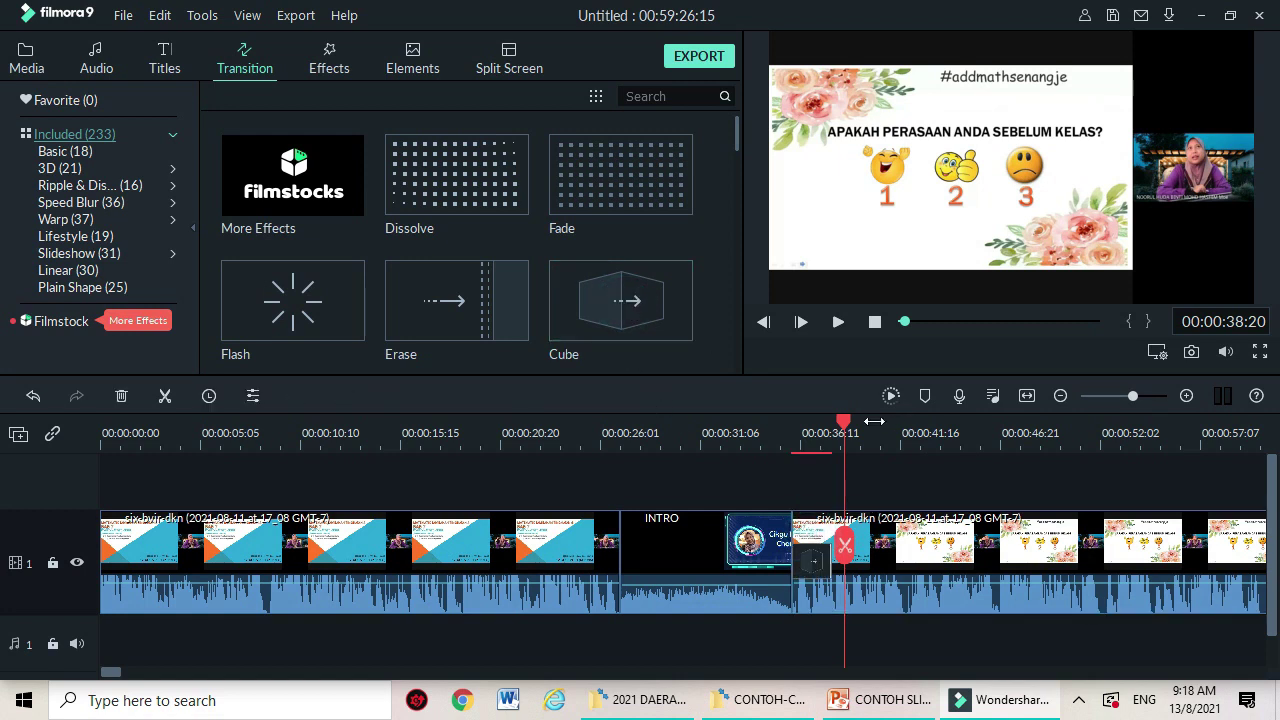
{"action": "left_click_drag", "start_coordinate": [848, 432], "coordinate": [763, 432]}
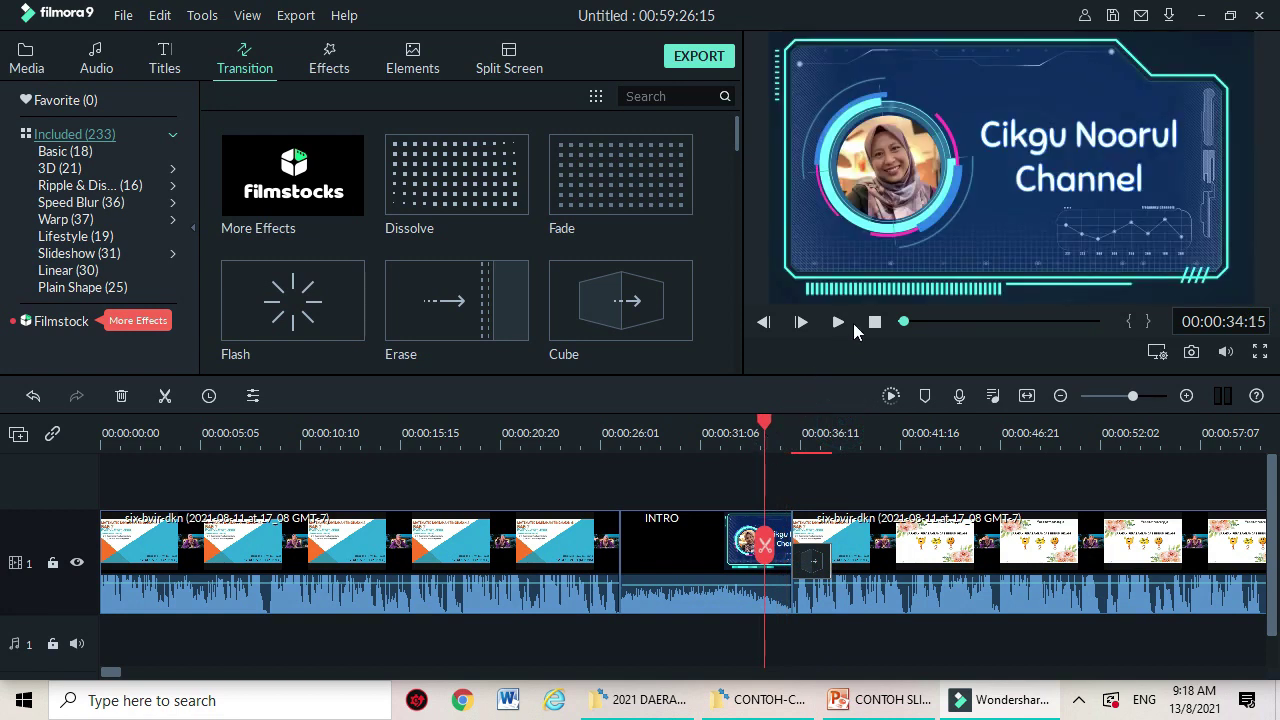
{"action": "left_click", "coordinate": [838, 323]}
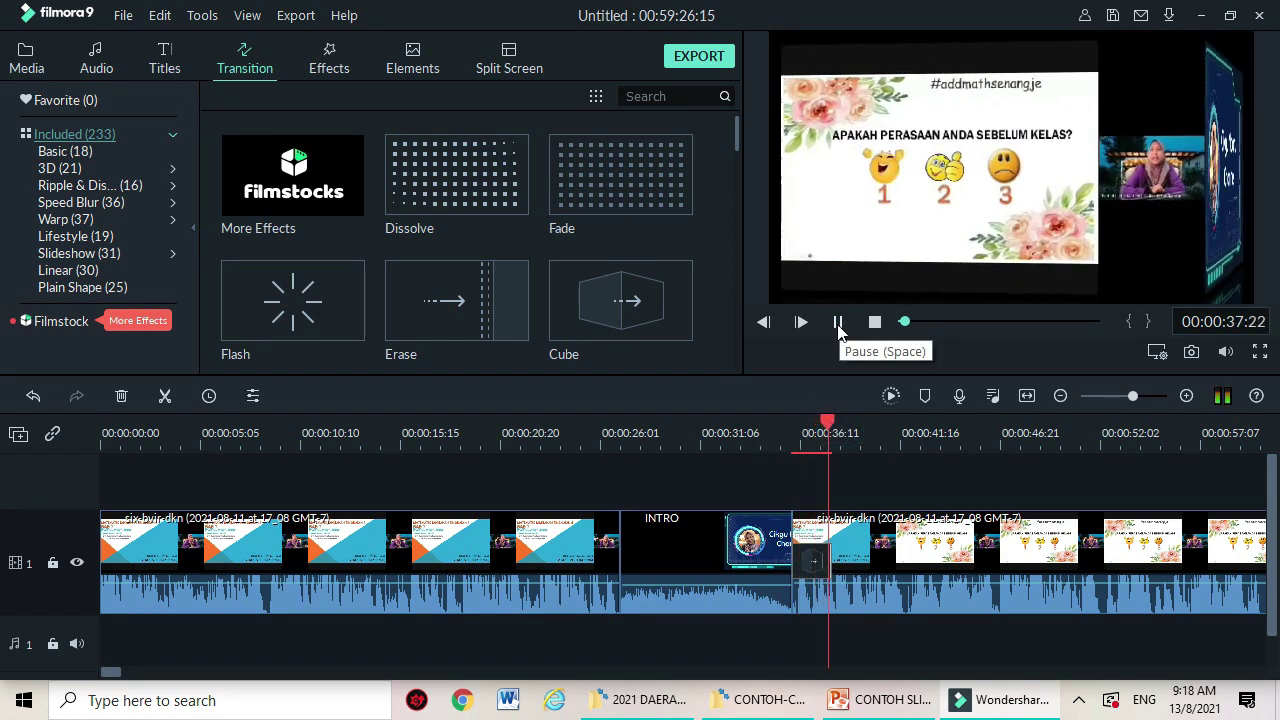
{"action": "left_click", "coordinate": [838, 323]}
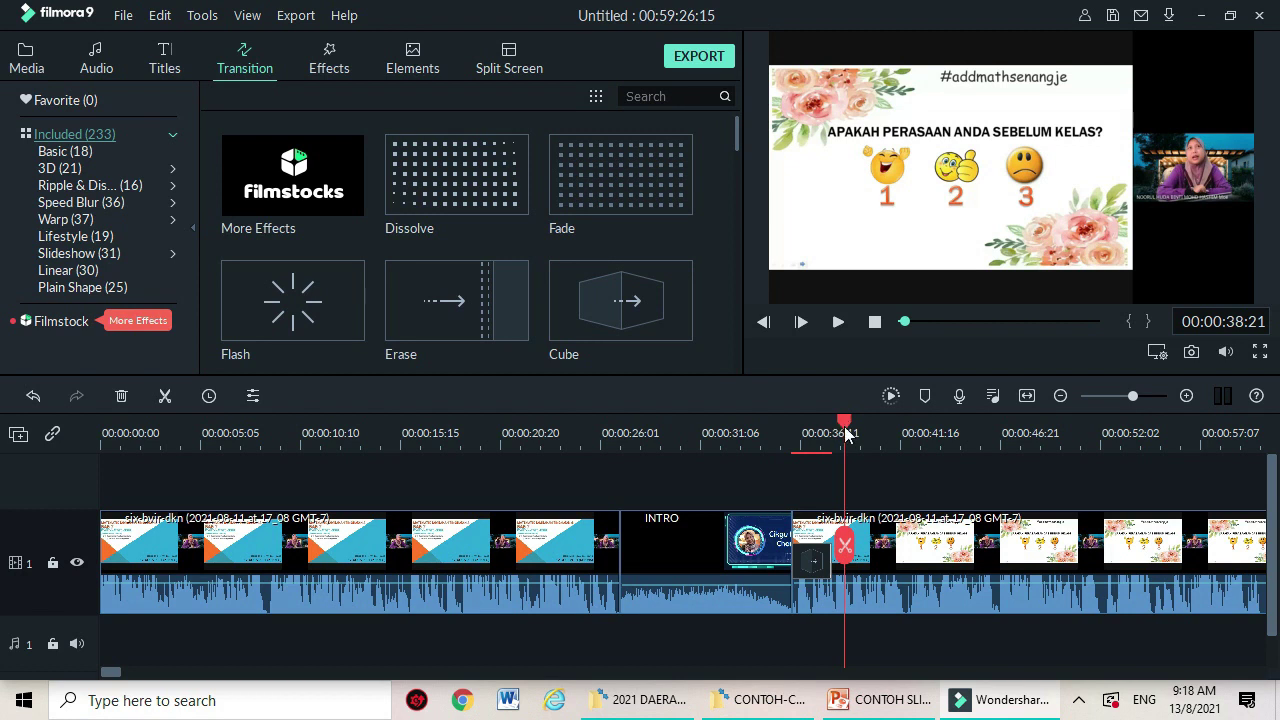
Move ahead to about 00:05:58 in the recording and play the flat part of the waveform to check for silence
{"action": "left_click_drag", "start_coordinate": [845, 425], "coordinate": [1248, 425]}
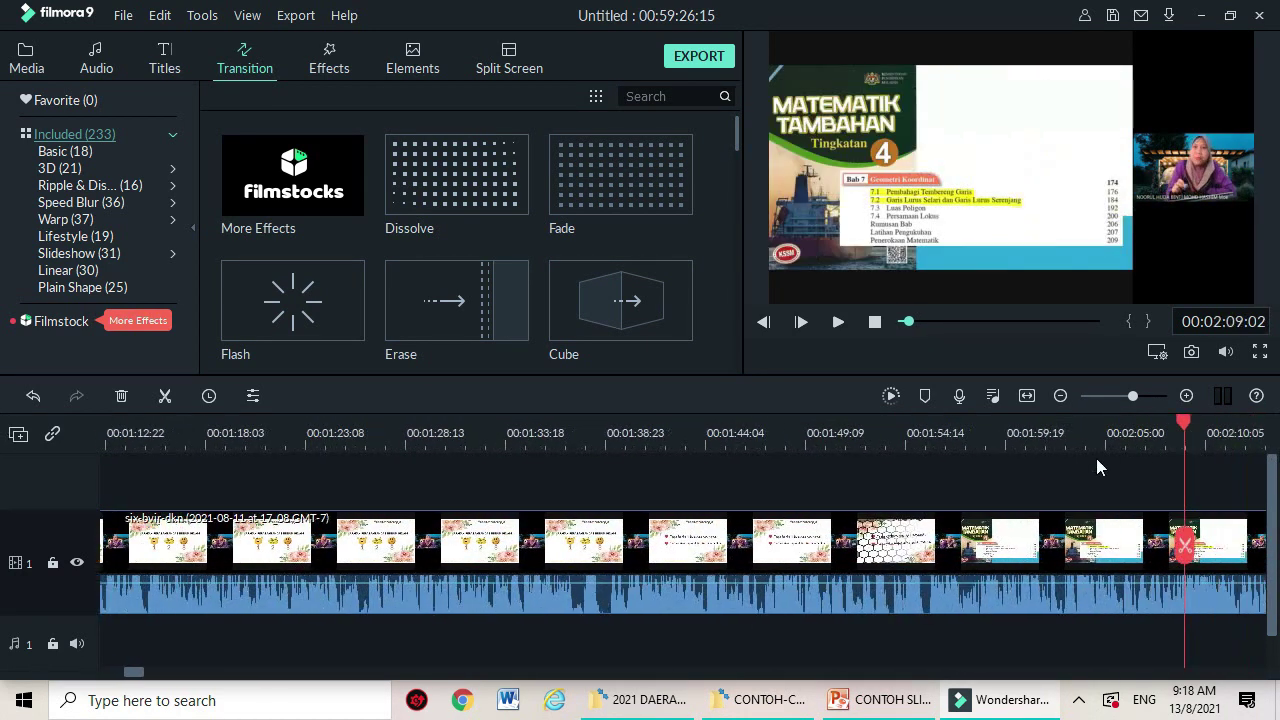
{"action": "left_click", "coordinate": [590, 585]}
{"action": "left_click_drag", "start_coordinate": [590, 585], "coordinate": [732, 568]}
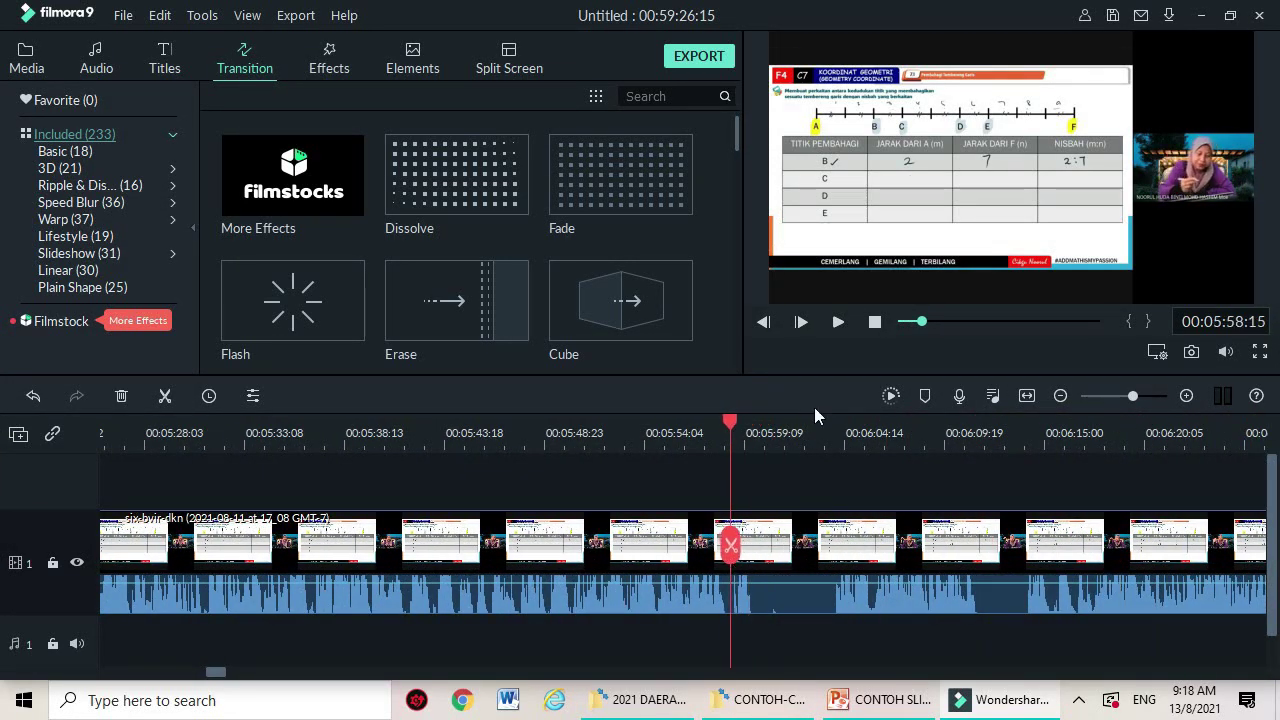
{"action": "left_click", "coordinate": [837, 330]}
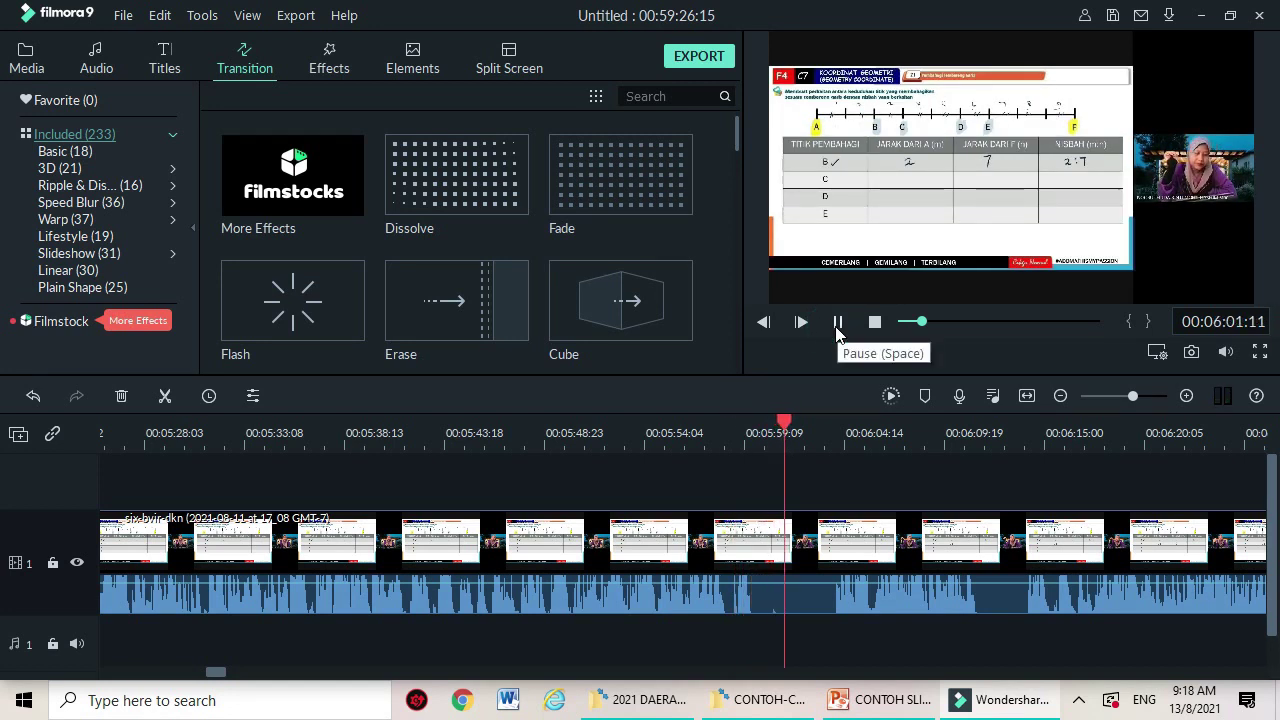
{"action": "left_click", "coordinate": [837, 323]}
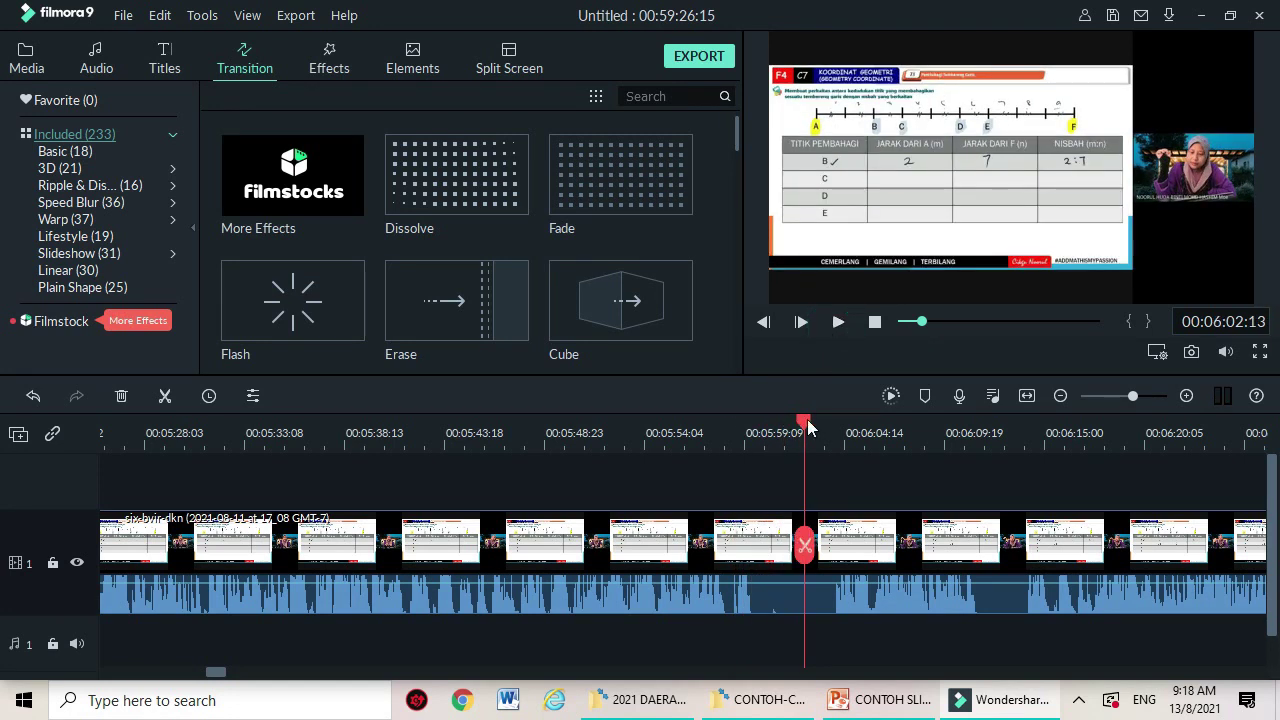
Split the recording at about 00:05:59 and 00:06:03 around the silent part, and delete the piece between the cuts
{"action": "left_click_drag", "start_coordinate": [804, 427], "coordinate": [755, 432]}
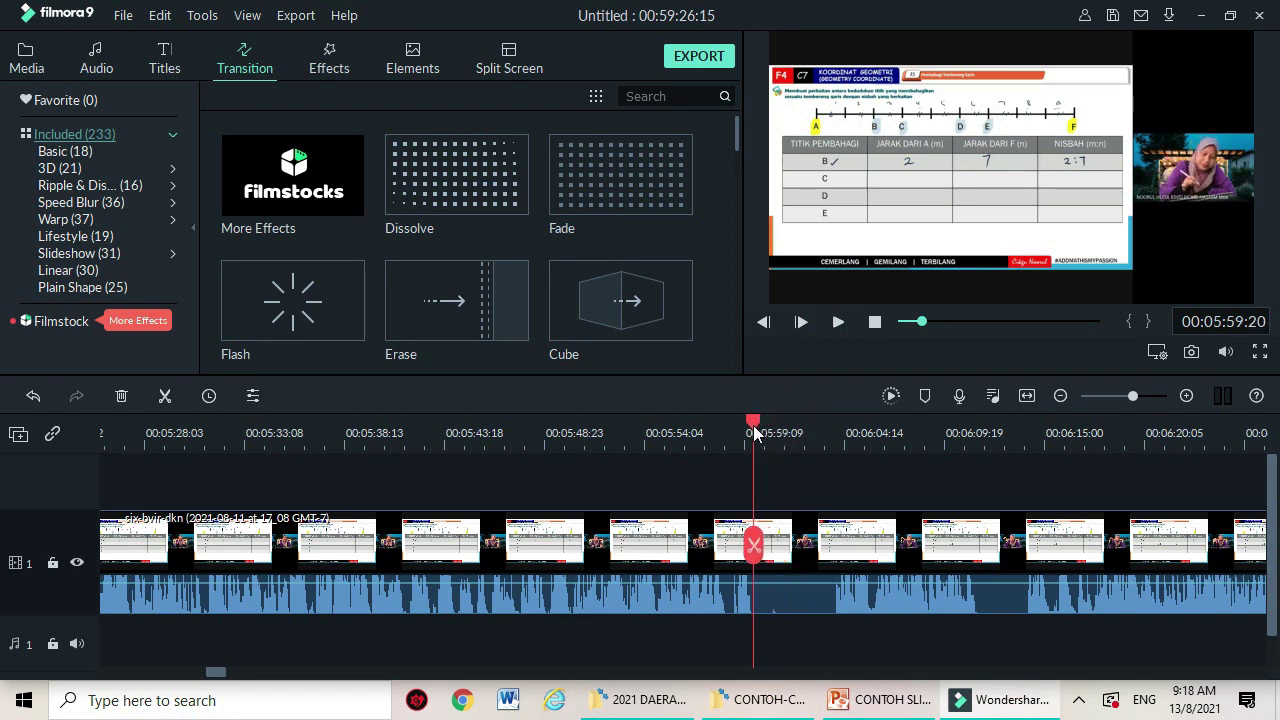
{"action": "left_click", "coordinate": [752, 545]}
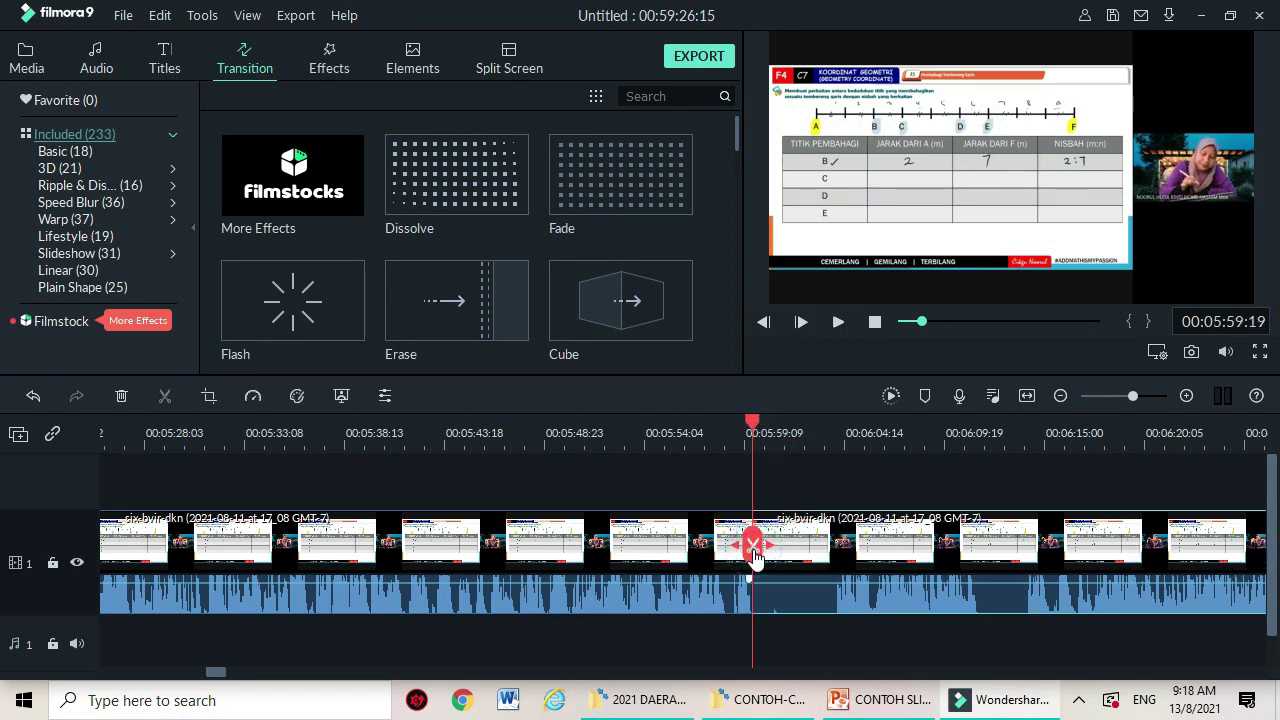
{"action": "left_click_drag", "start_coordinate": [755, 432], "coordinate": [834, 460]}
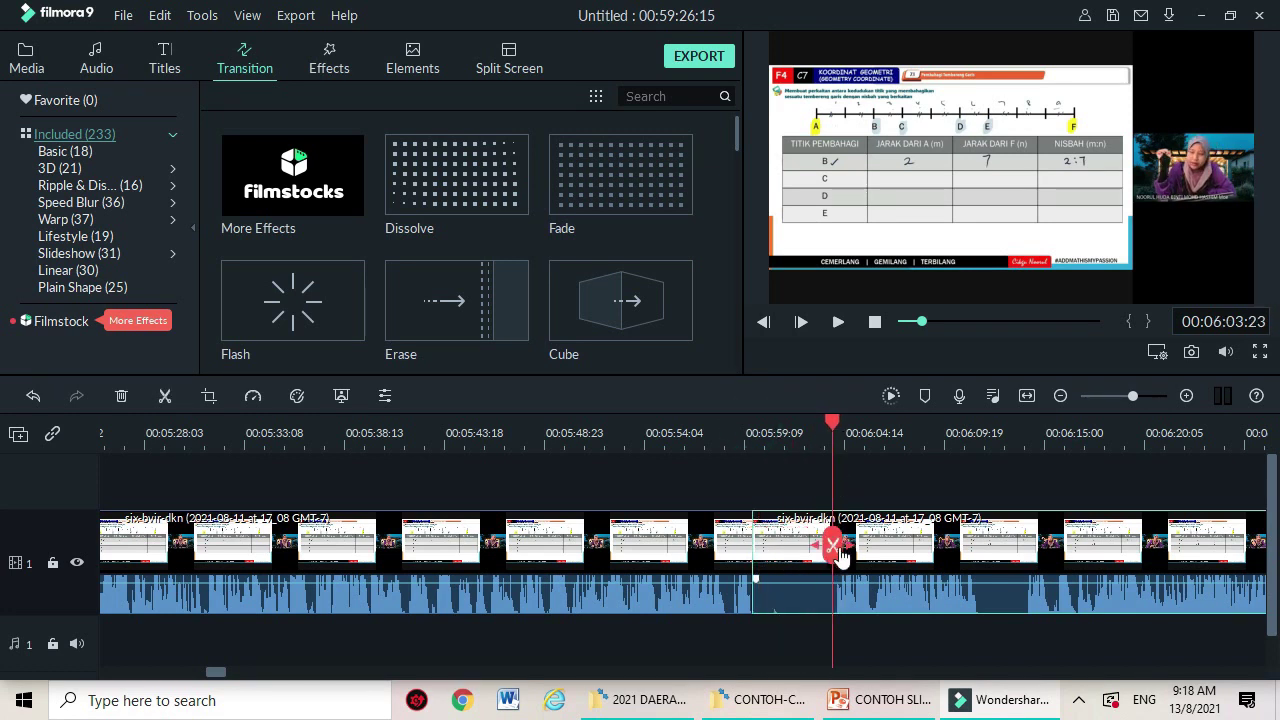
{"action": "left_click", "coordinate": [833, 545]}
{"action": "left_click", "coordinate": [765, 598]}
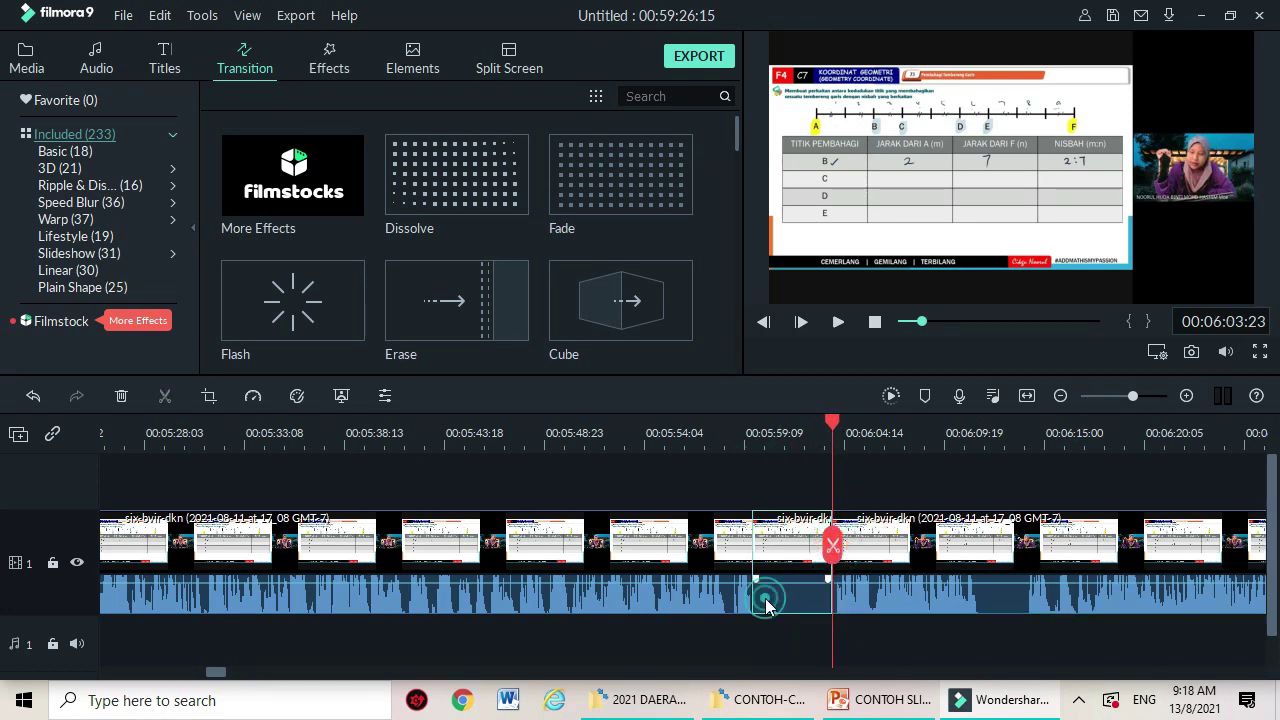
{"action": "key", "text": "Delete"}
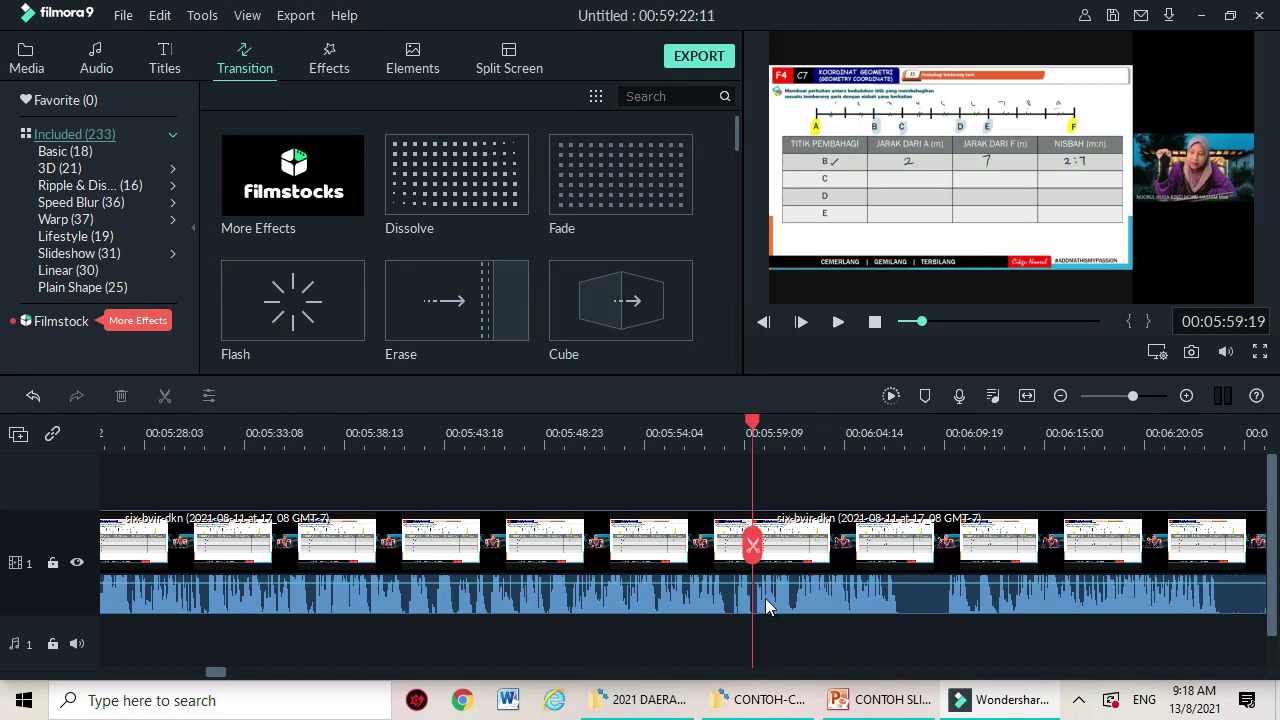
Play the recording from just before the cut at about 00:05:59 to check how the join sounds
{"action": "left_click_drag", "start_coordinate": [753, 427], "coordinate": [742, 432]}
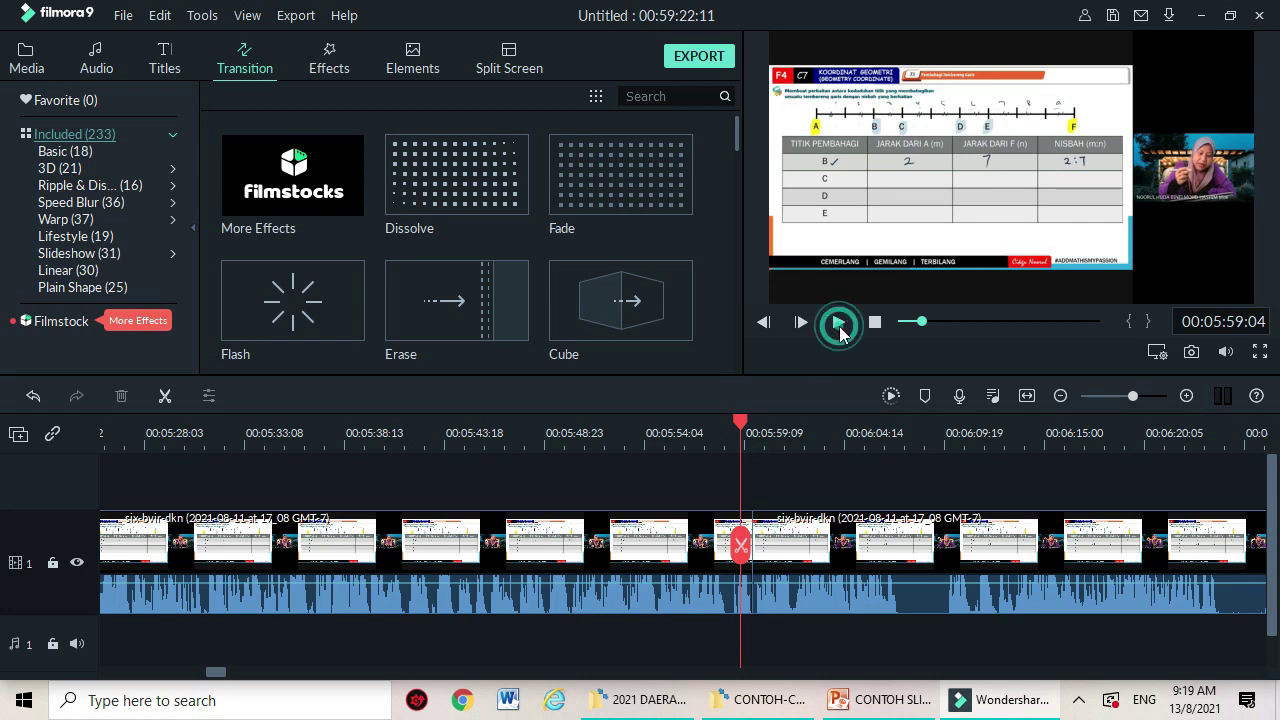
{"action": "left_click", "coordinate": [840, 330]}
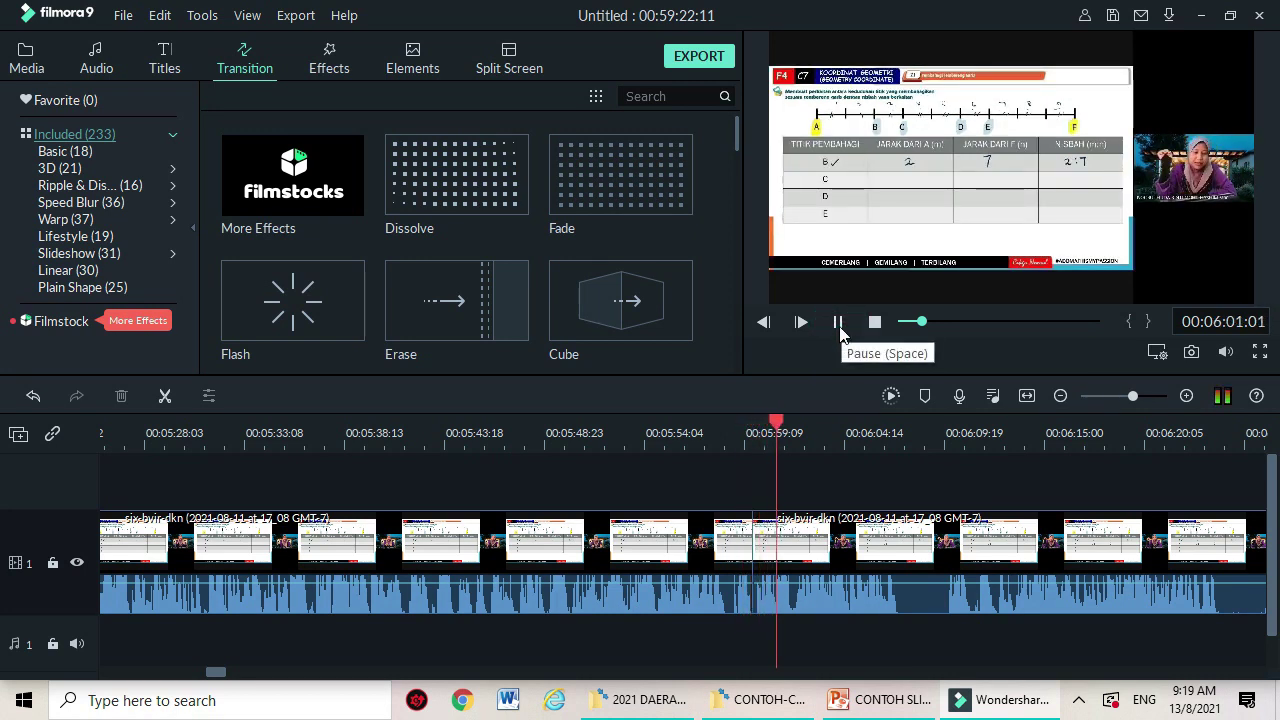
{"action": "left_click", "coordinate": [838, 322]}
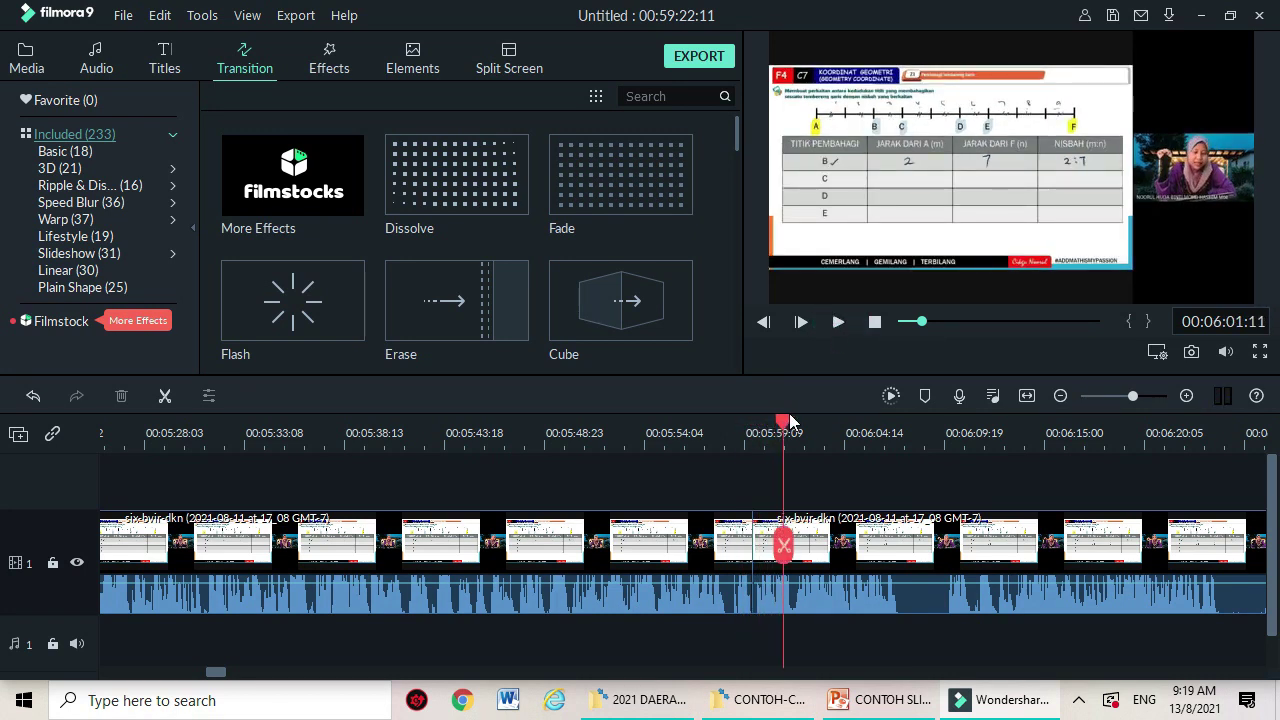
Find the end of the lesson near the closing slide, split the recording at 00:58:52:18 and delete everything after it
{"action": "left_click_drag", "start_coordinate": [784, 425], "coordinate": [1248, 432]}
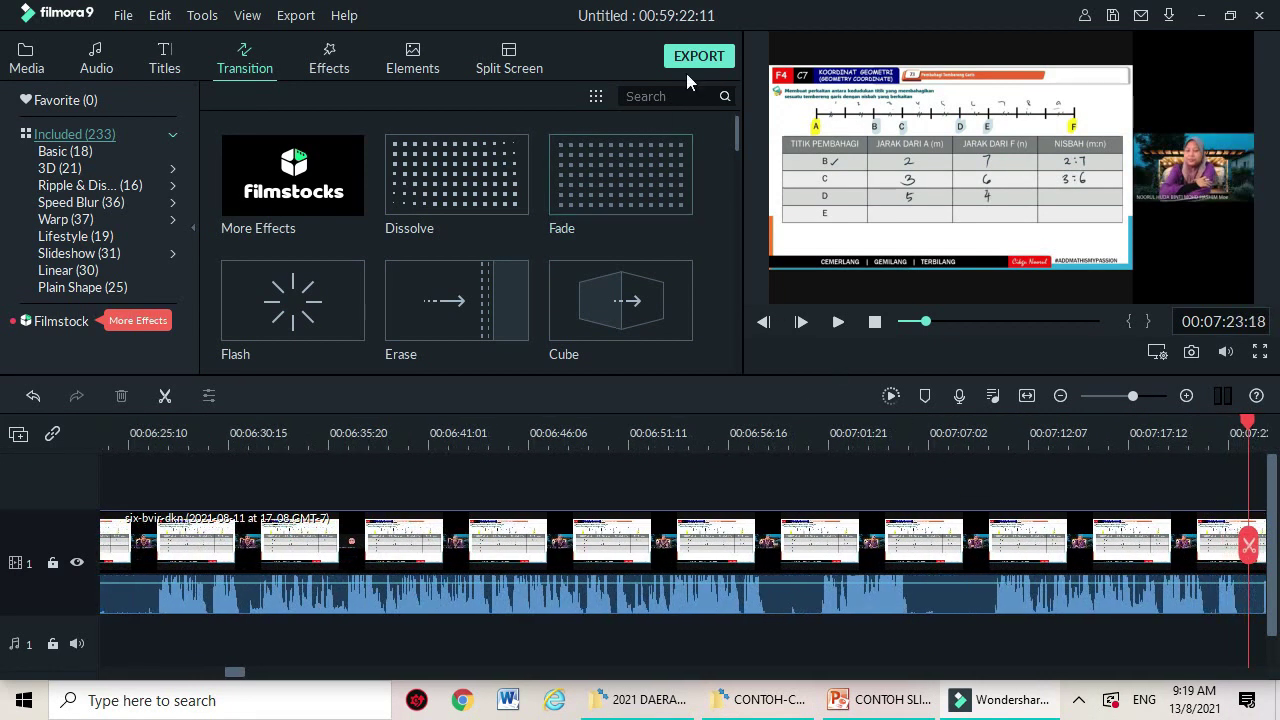
{"action": "left_click_drag", "start_coordinate": [925, 321], "coordinate": [1123, 318]}
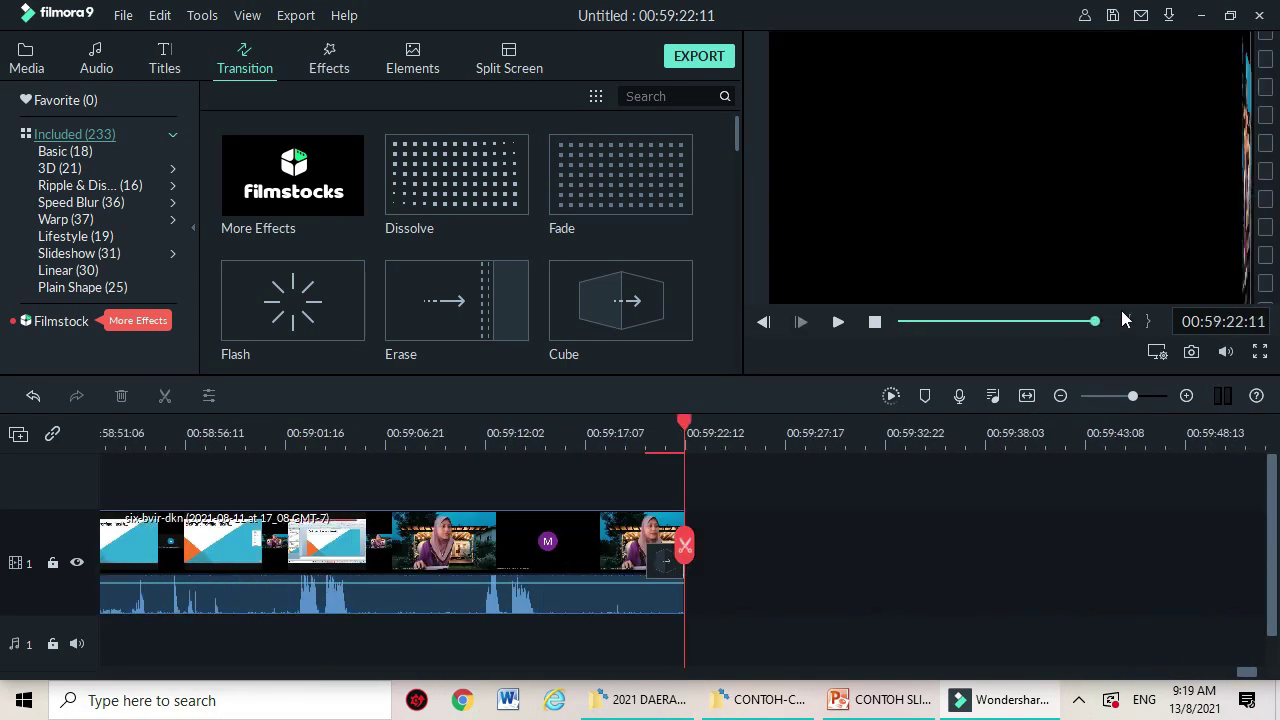
{"action": "left_click_drag", "start_coordinate": [686, 432], "coordinate": [110, 430]}
{"action": "left_click_drag", "start_coordinate": [365, 568], "coordinate": [576, 568]}
{"action": "left_click", "coordinate": [838, 322]}
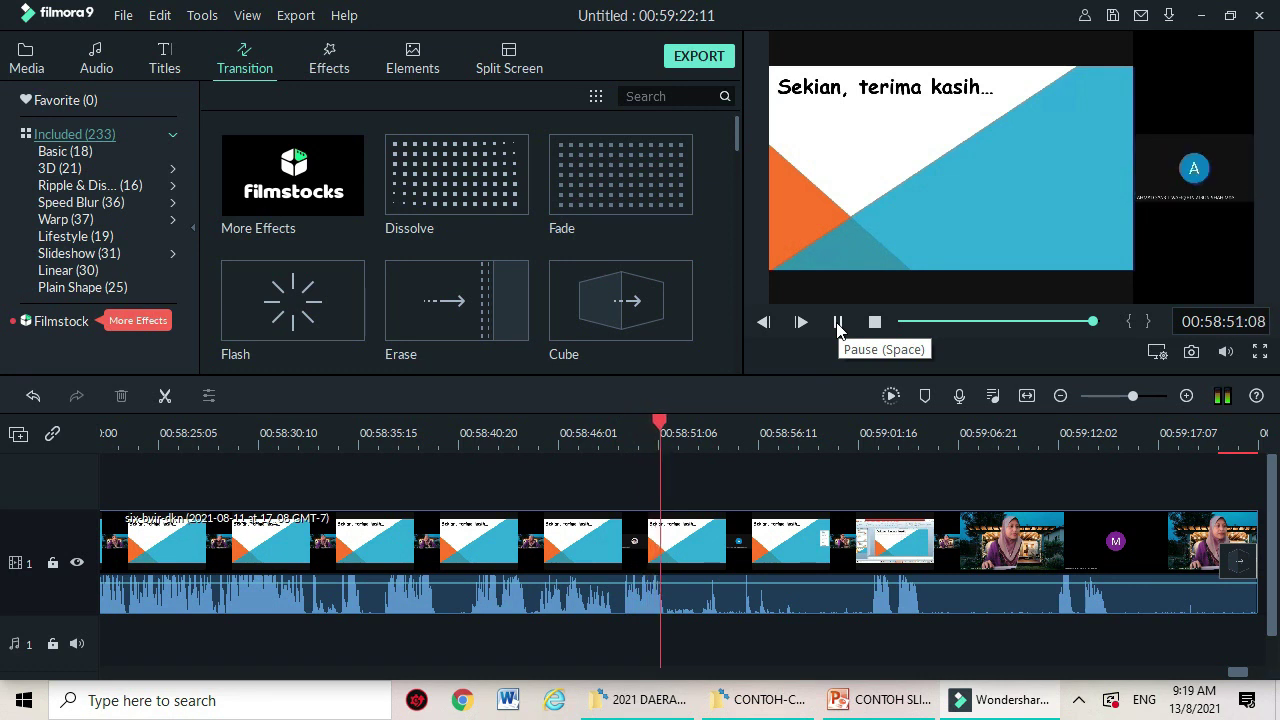
{"action": "left_click", "coordinate": [838, 322]}
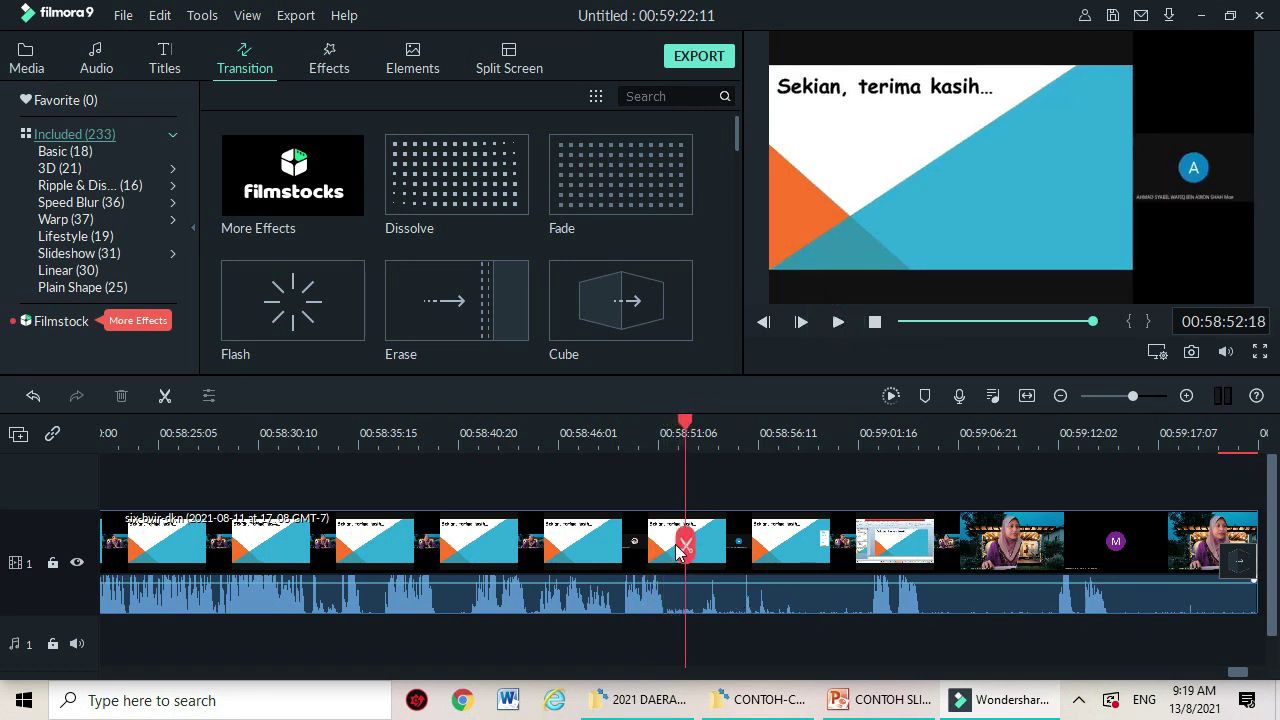
{"action": "left_click", "coordinate": [684, 548]}
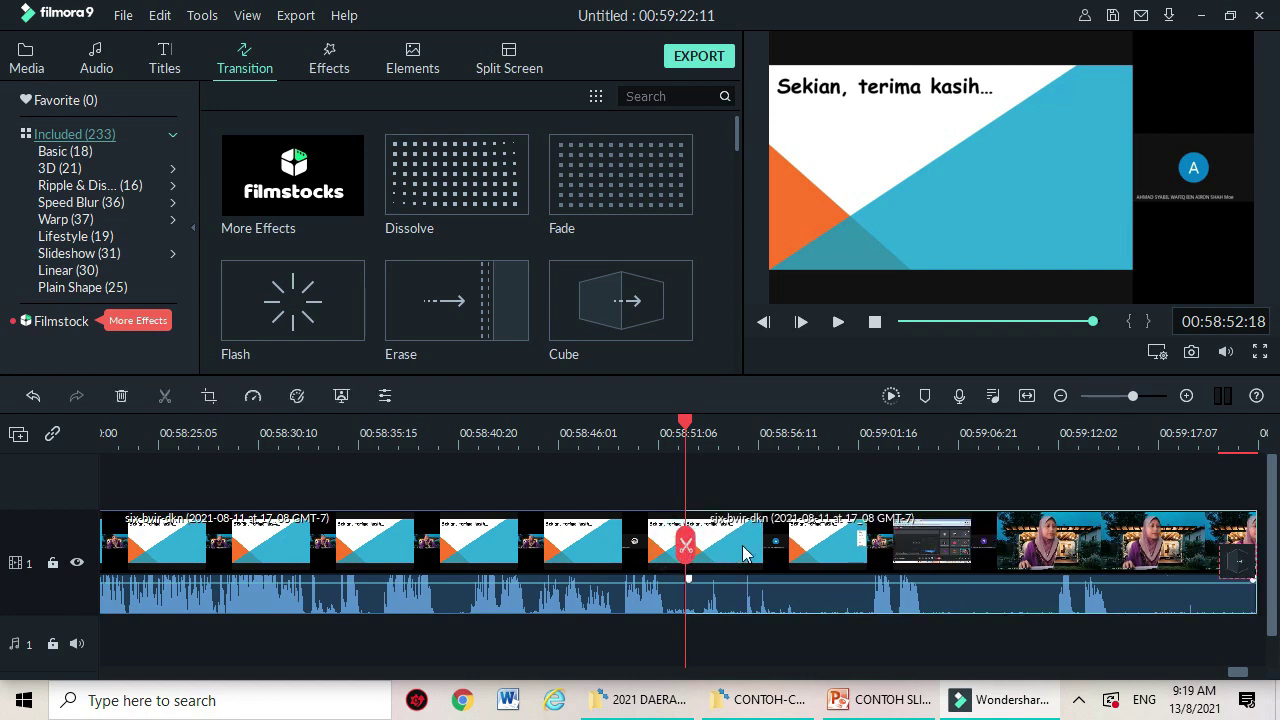
{"action": "key", "text": "Delete"}
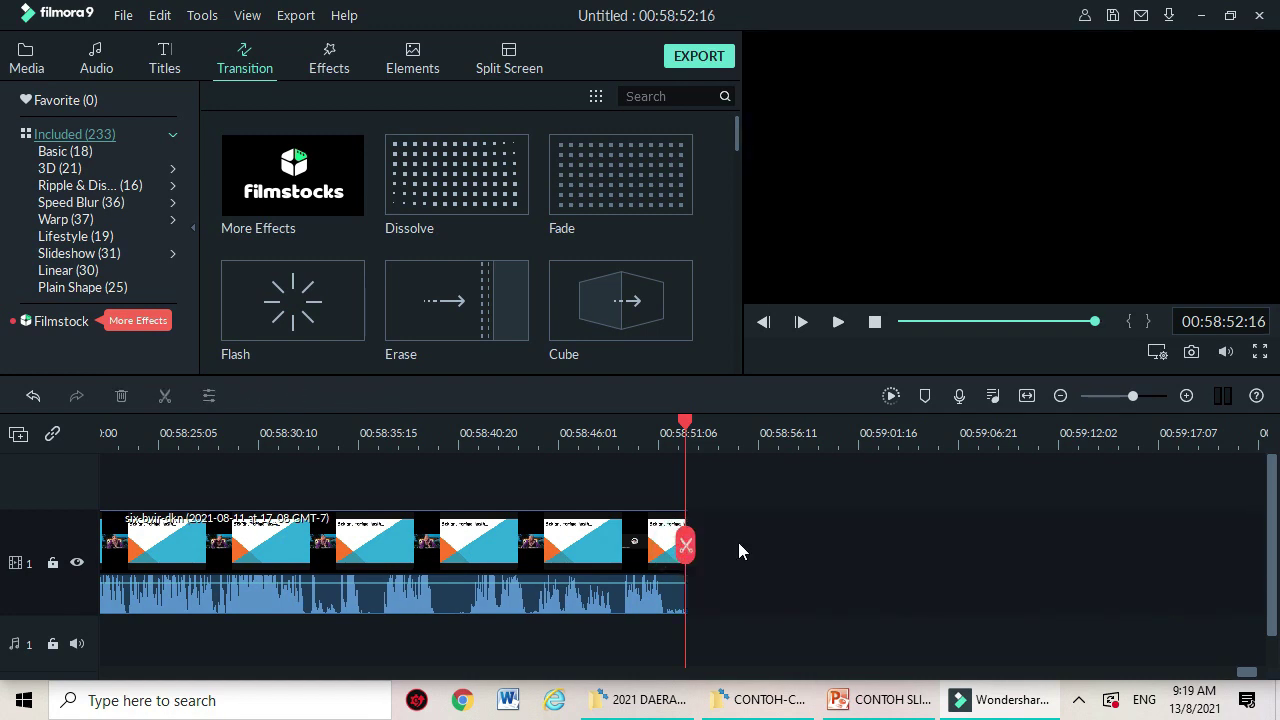
Append the OUTRO clip after the recording and place a Cube transition only at the end of the recording, before the OUTRO
{"action": "left_click", "coordinate": [27, 52]}
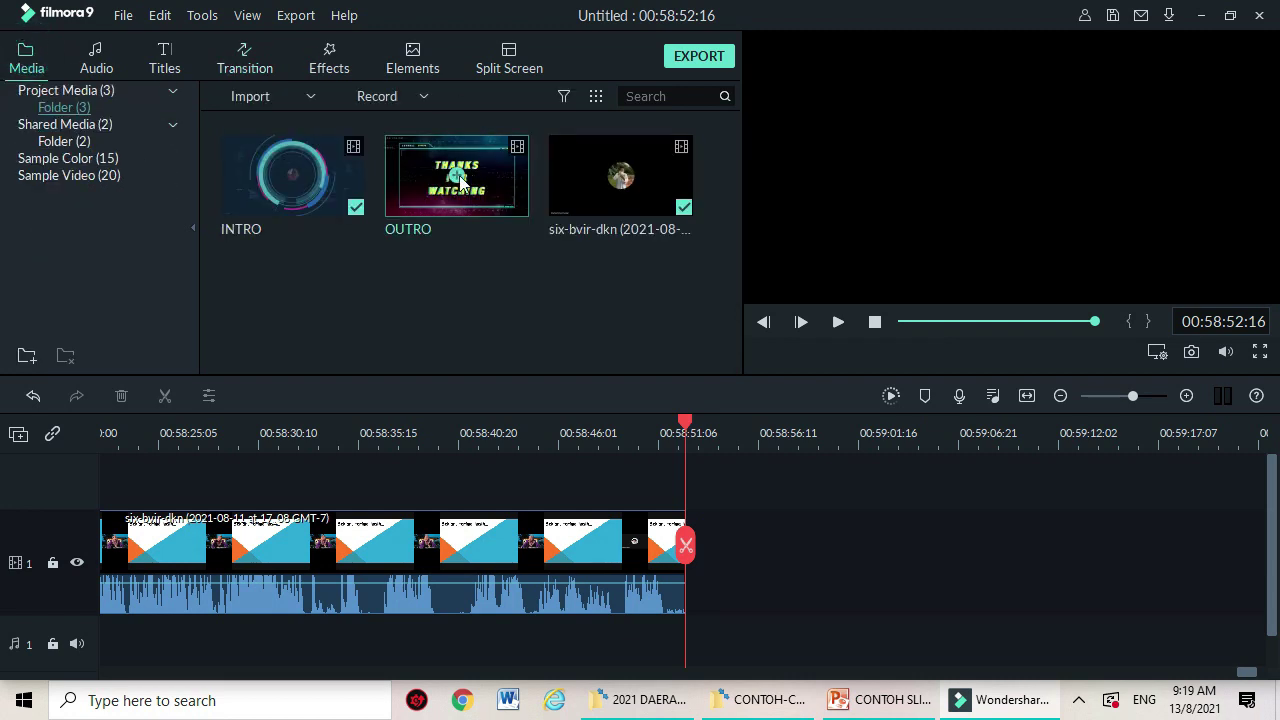
{"action": "left_click", "coordinate": [460, 180]}
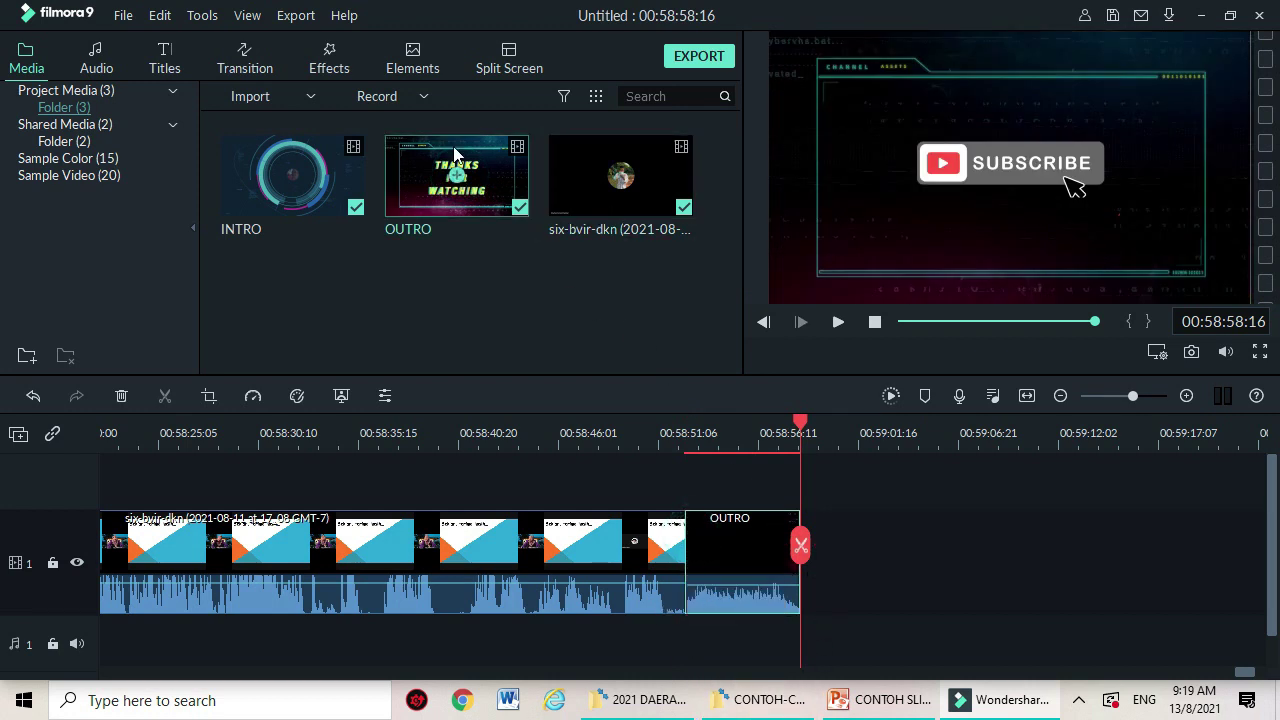
{"action": "left_click", "coordinate": [245, 58]}
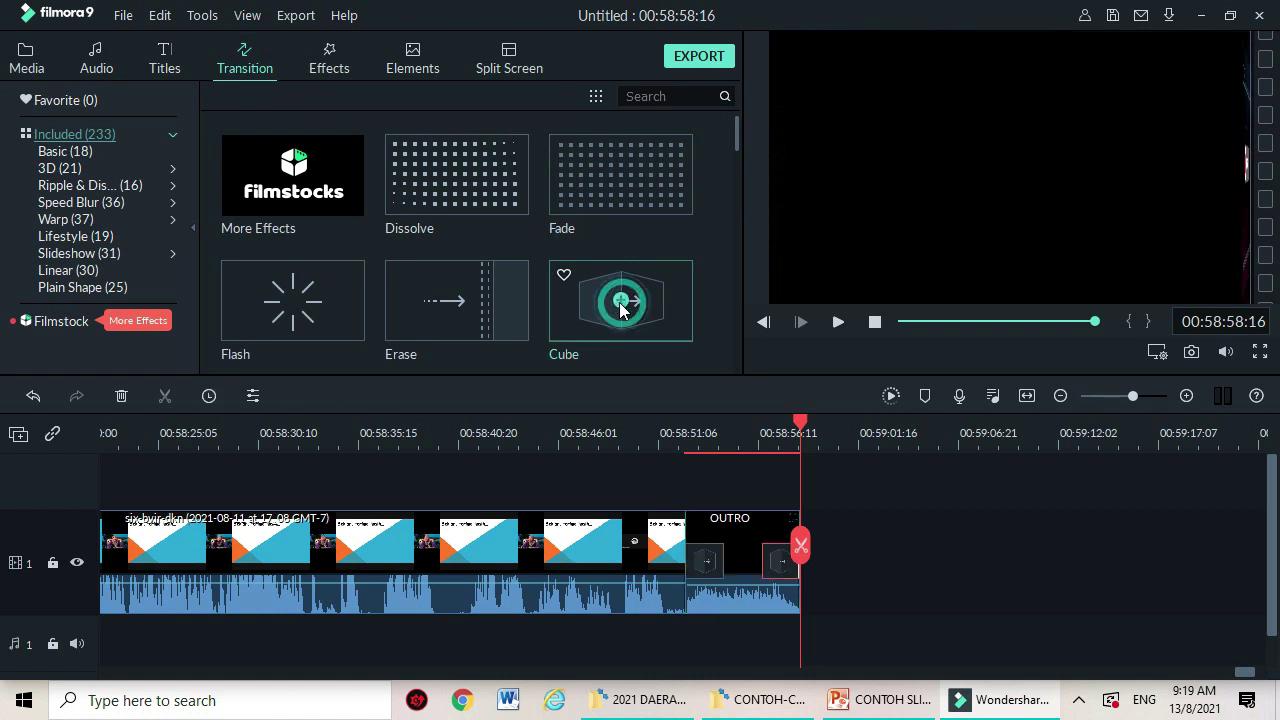
{"action": "left_click_drag", "start_coordinate": [622, 310], "coordinate": [780, 558]}
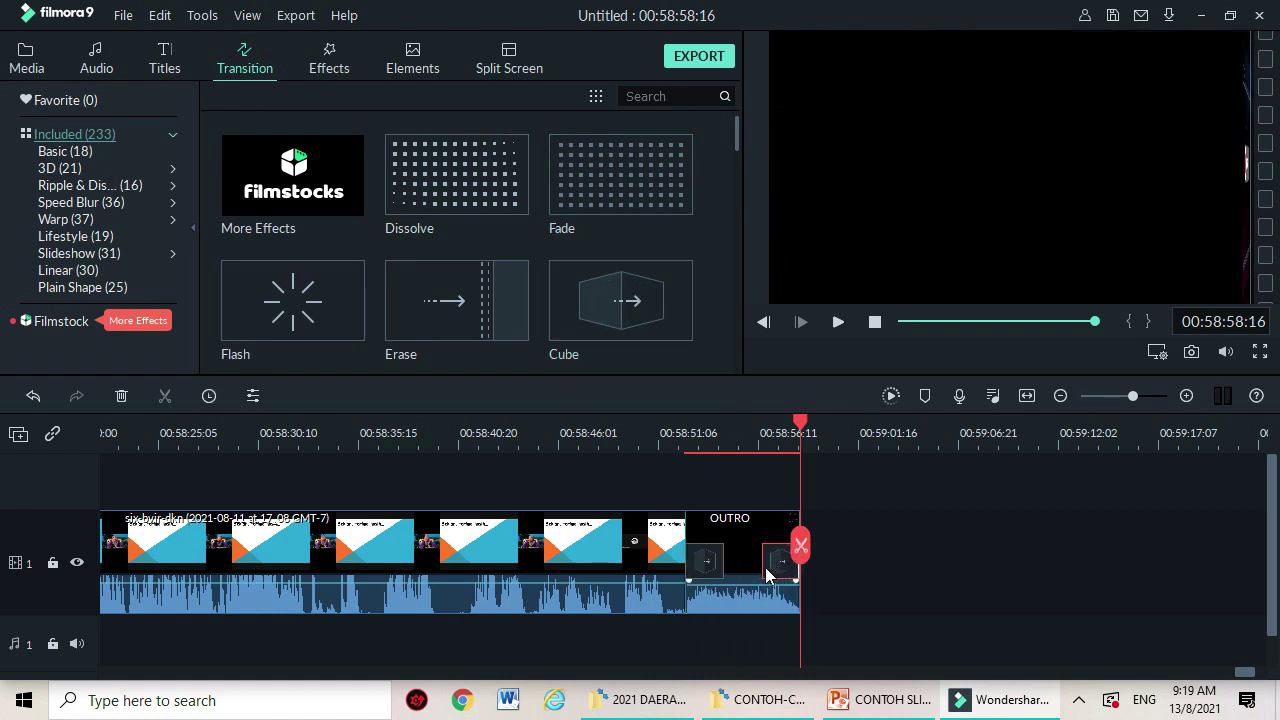
{"action": "key", "text": "Delete"}
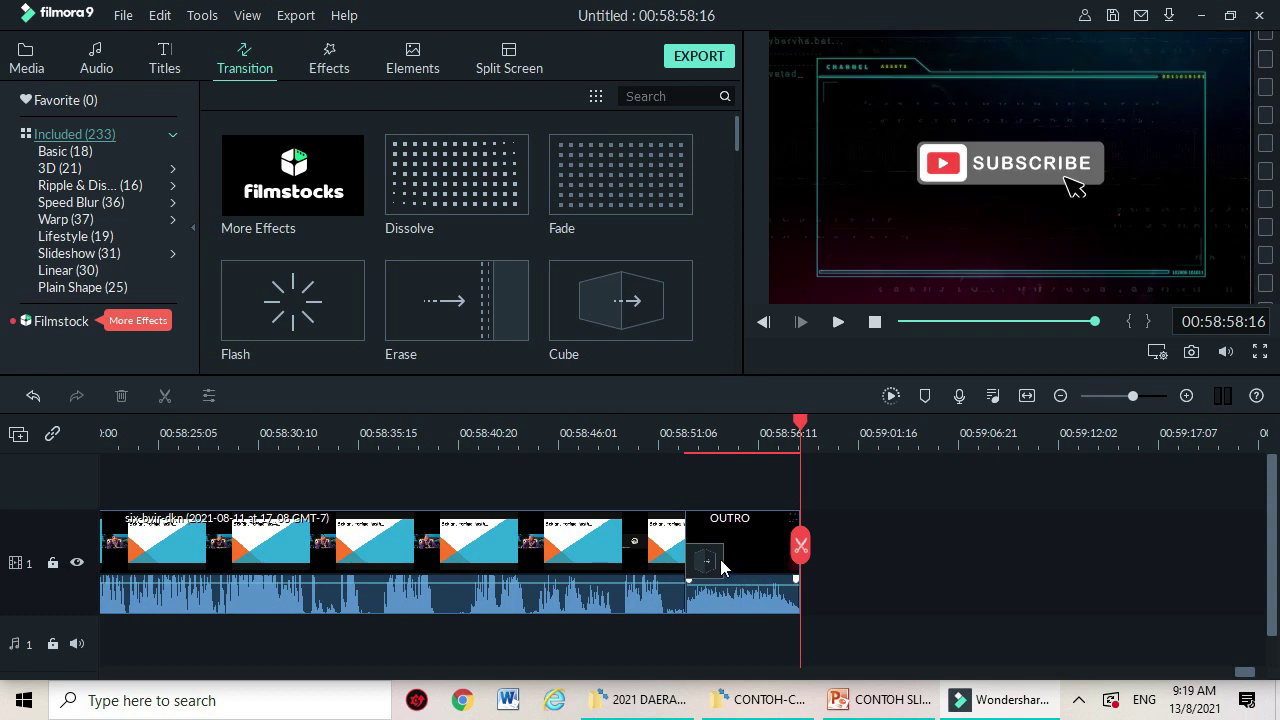
{"action": "left_click_drag", "start_coordinate": [710, 566], "coordinate": [663, 553]}
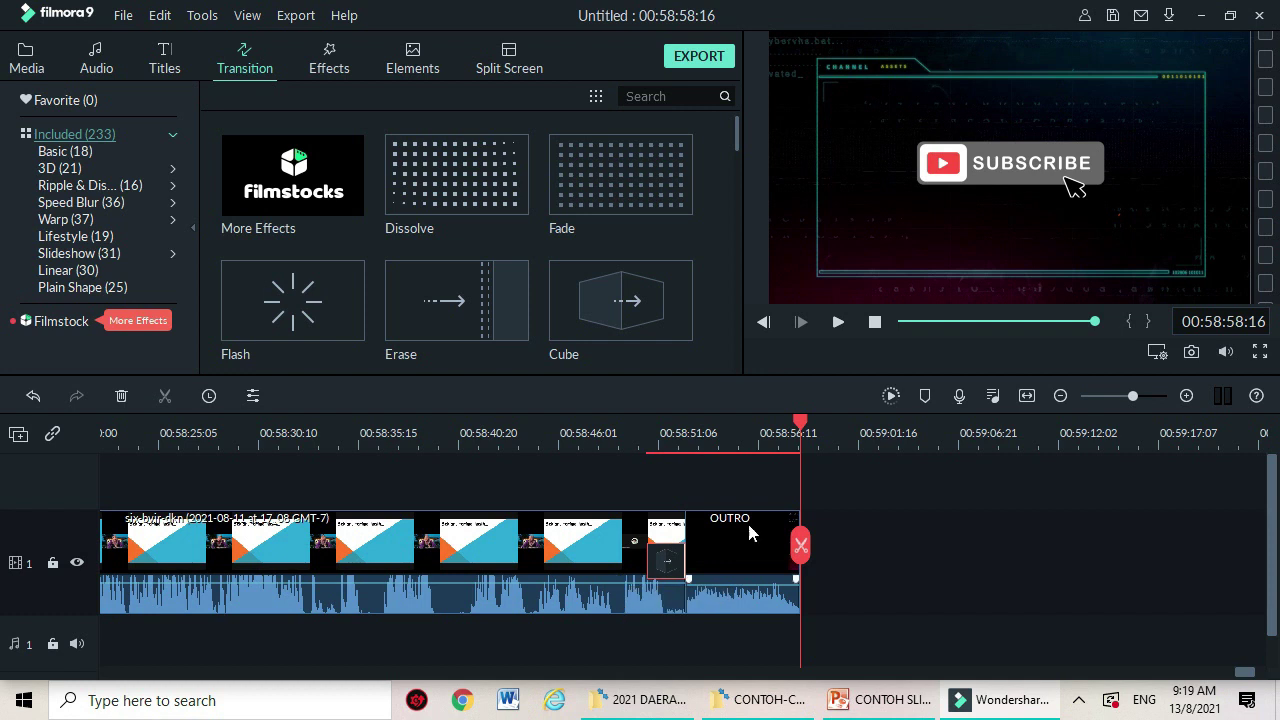
Preview the Cube transition from the recording into the OUTRO clip
{"action": "left_click_drag", "start_coordinate": [799, 424], "coordinate": [596, 468]}
{"action": "left_click", "coordinate": [836, 324]}
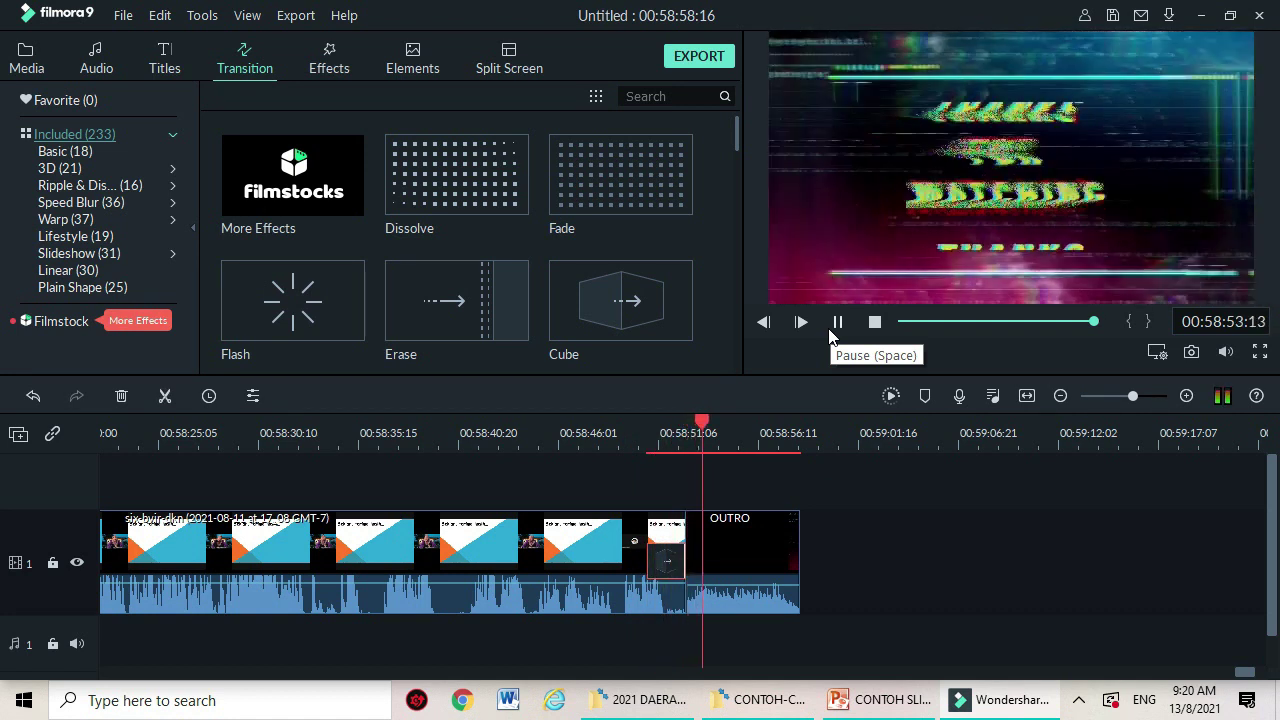
{"action": "left_click", "coordinate": [838, 321]}
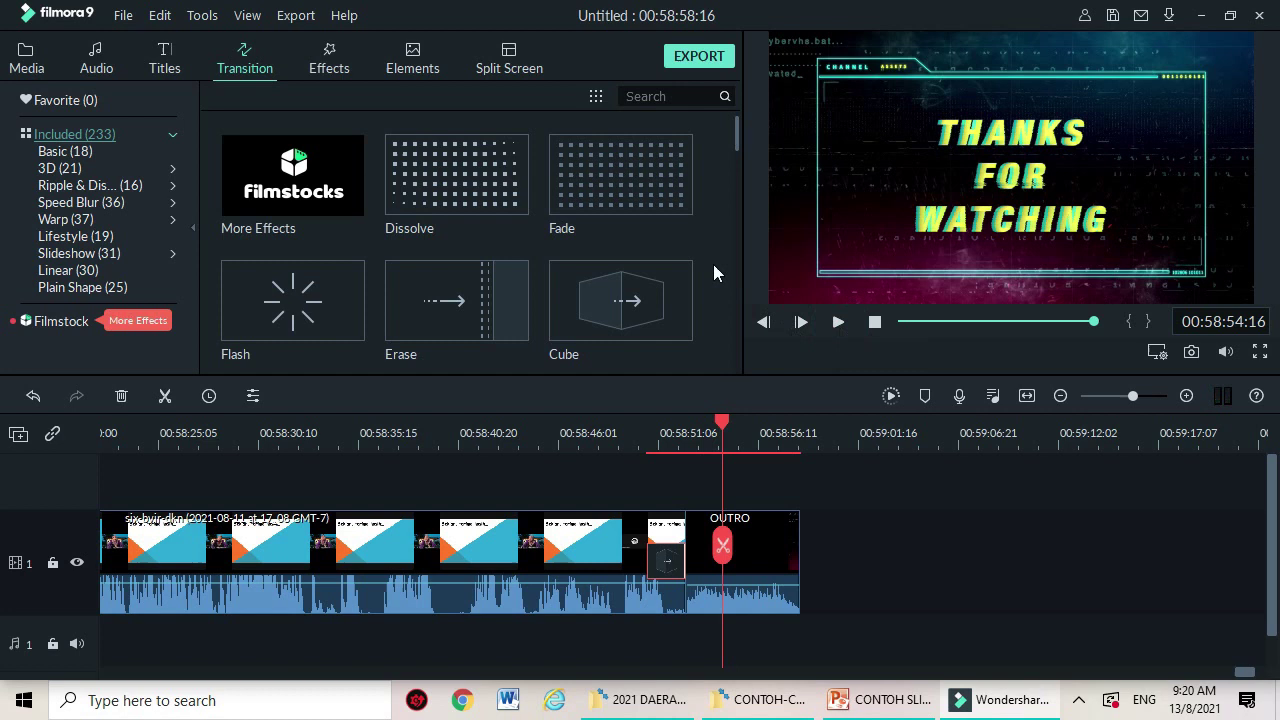
Open the export options for a local MP4 file and name the video "pdpr online f4 12 ogos"
{"action": "left_click", "coordinate": [679, 60]}
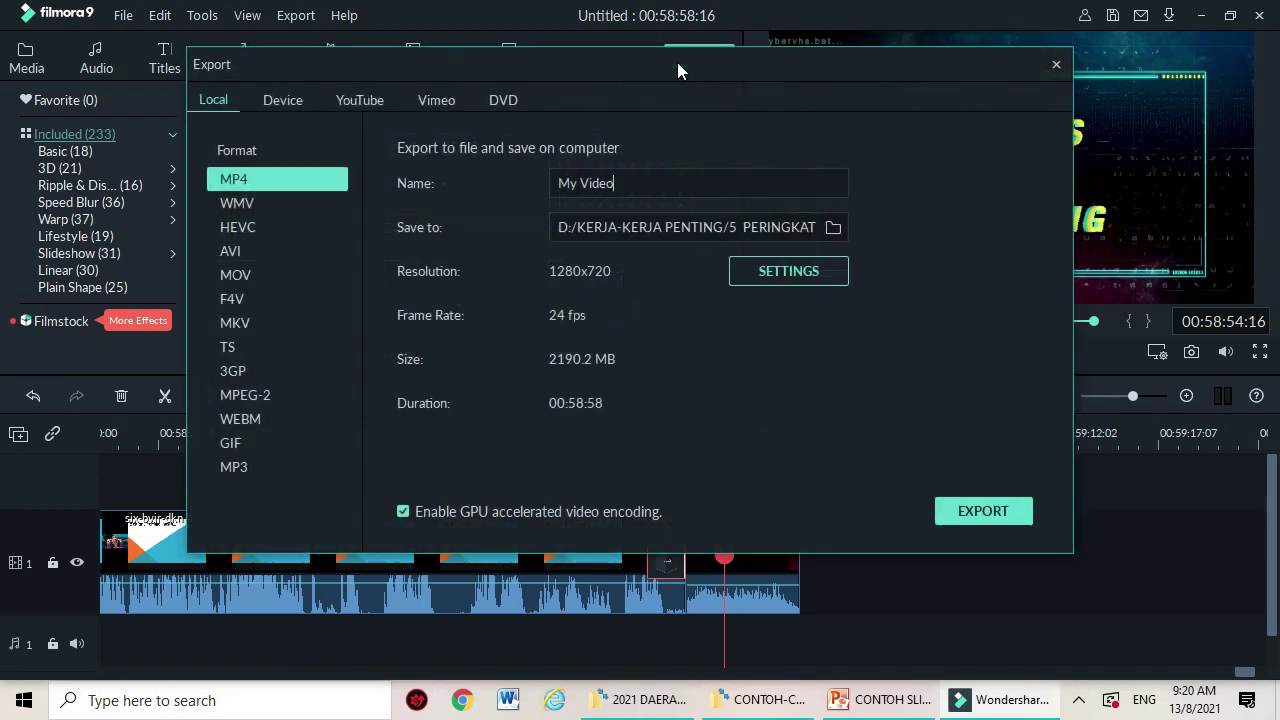
{"action": "key", "text": "BackSpace"}
{"action": "key", "text": "BackSpace"}
{"action": "key", "text": "BackSpace"}
{"action": "key", "text": "BackSpace"}
{"action": "key", "text": "BackSpace"}
{"action": "key", "text": "BackSpace"}
{"action": "key", "text": "BackSpace"}
{"action": "key", "text": "BackSpace"}
{"action": "type", "text": "pdpr online f4 12 ogos"}
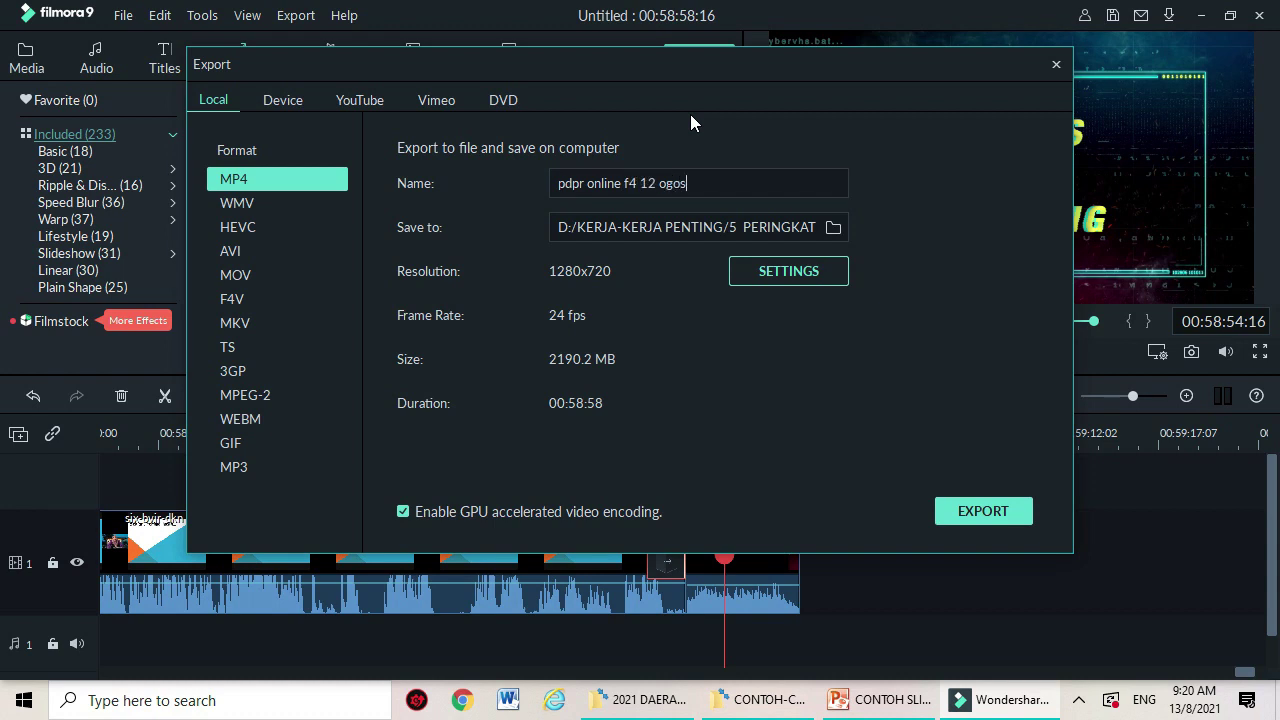
Review the export's save folder and its video and audio quality settings, and accept them as they are
{"action": "left_click", "coordinate": [802, 228]}
{"action": "left_click", "coordinate": [817, 278]}
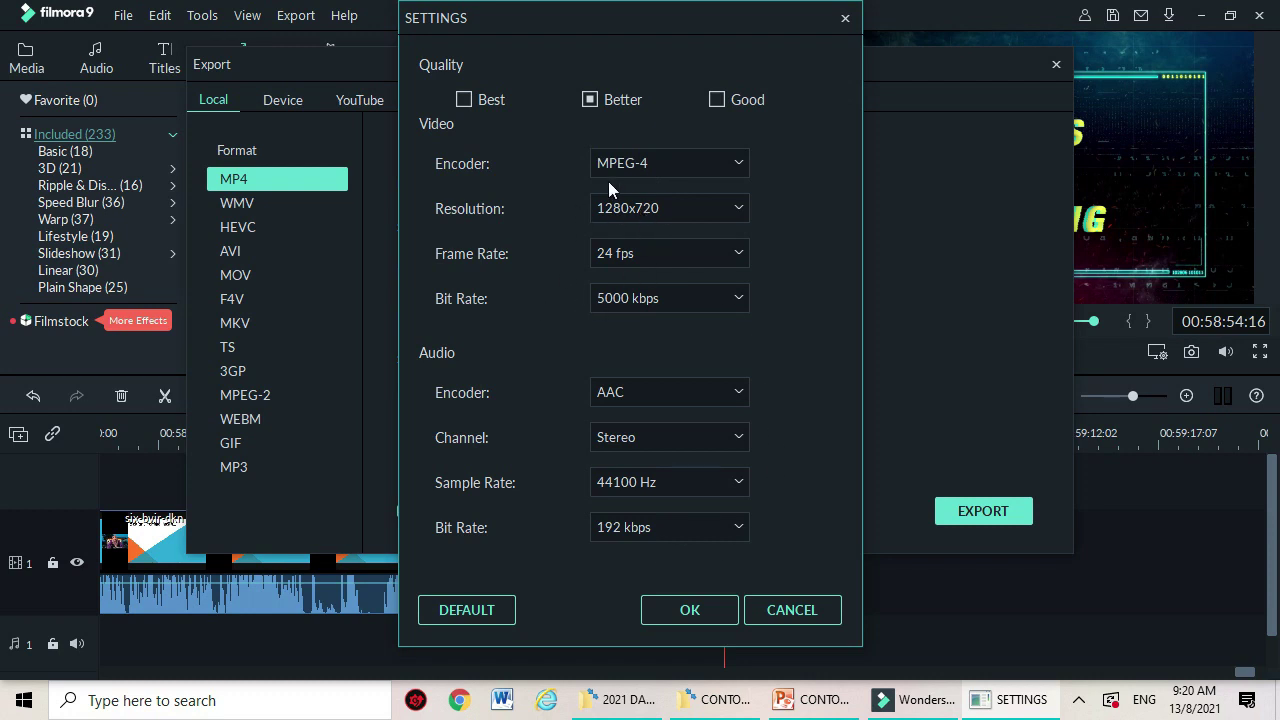
{"action": "left_click", "coordinate": [710, 602]}
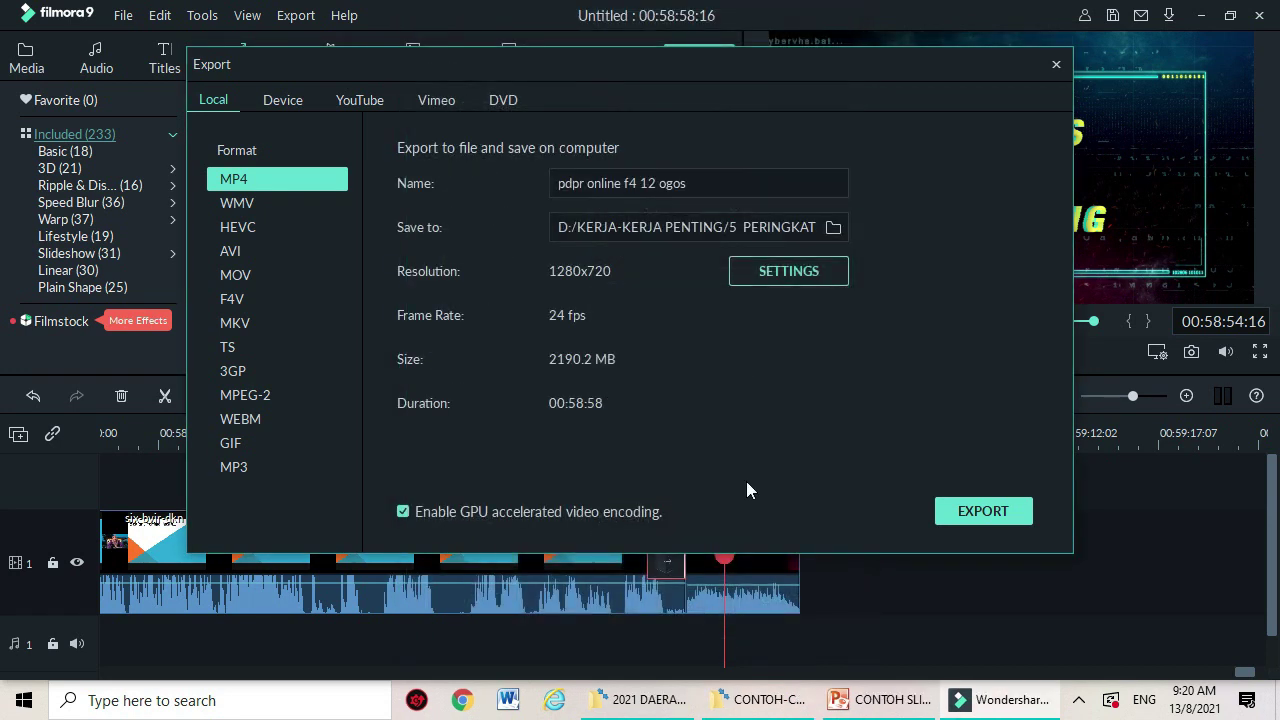
Start exporting the video as MP4, and close the export progress window to request an abort
{"action": "left_click", "coordinate": [996, 522]}
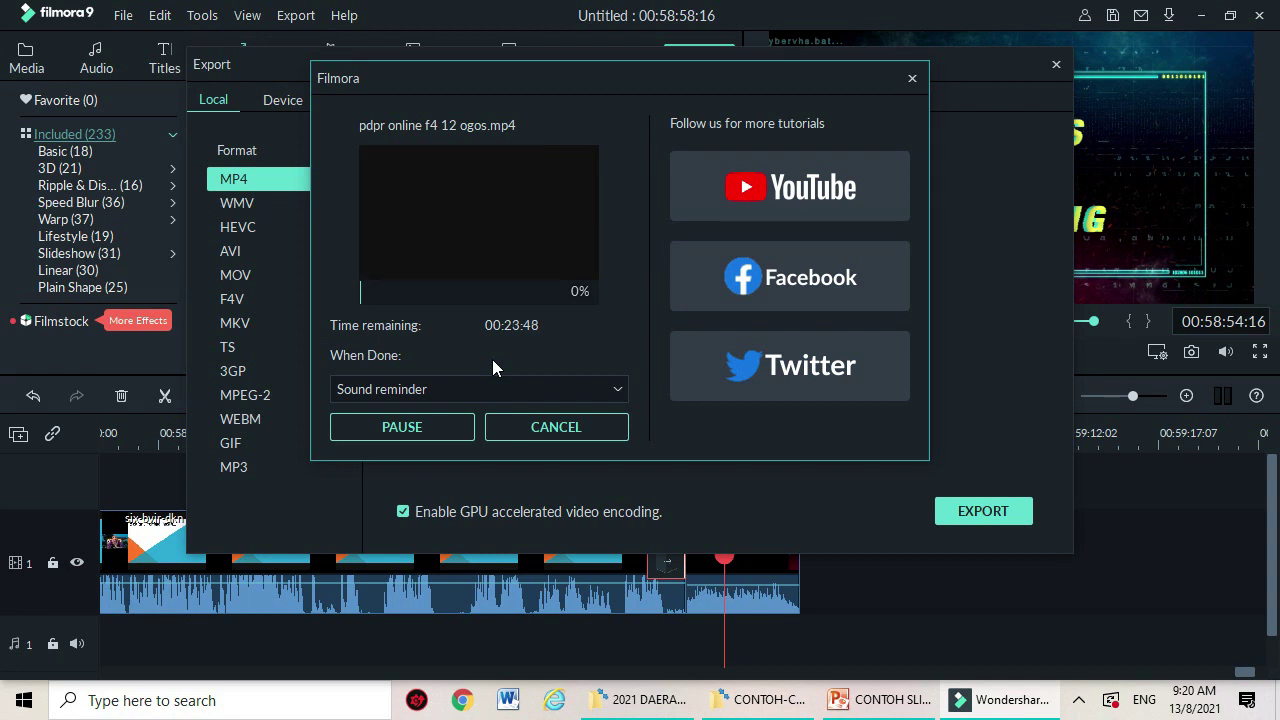
{"action": "left_click", "coordinate": [912, 78]}
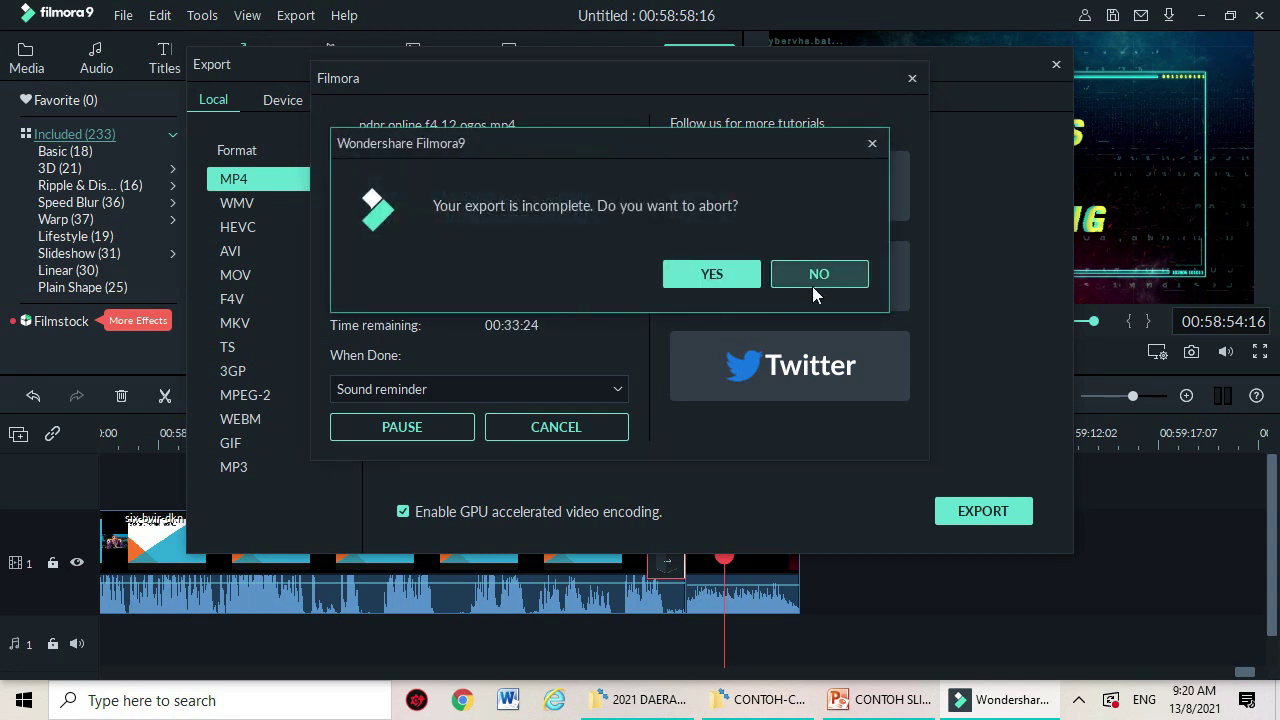